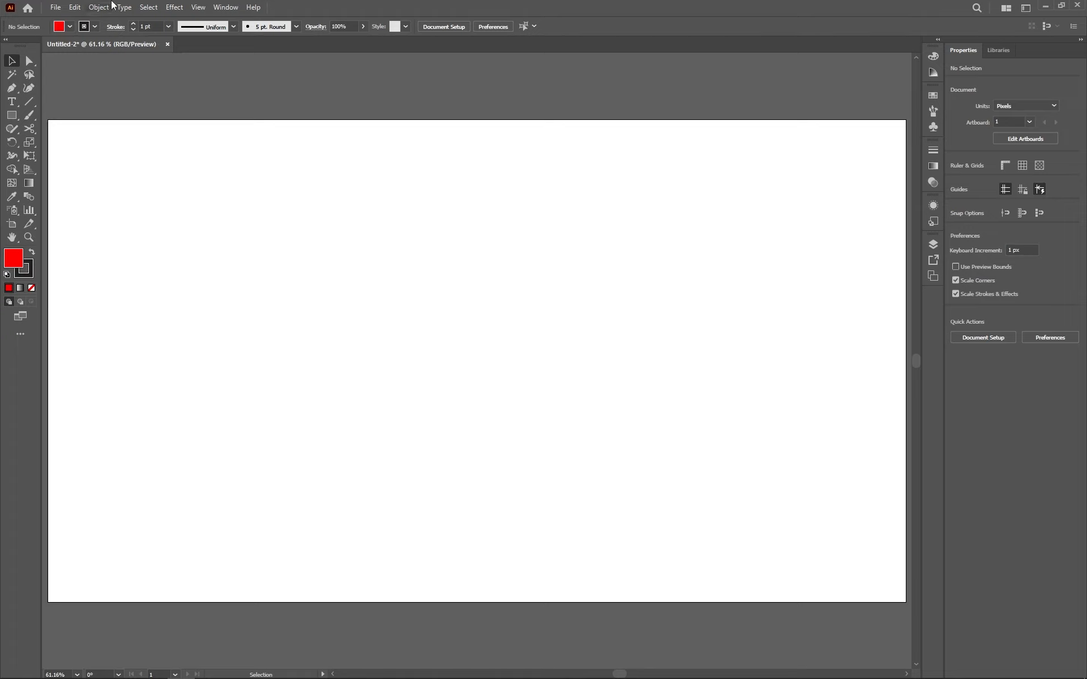
Draw a dark blue (222E7F) rectangle about 1094 × 686 px in the middle of the artboard.
left_click_drag(14, 117, 62, 115)
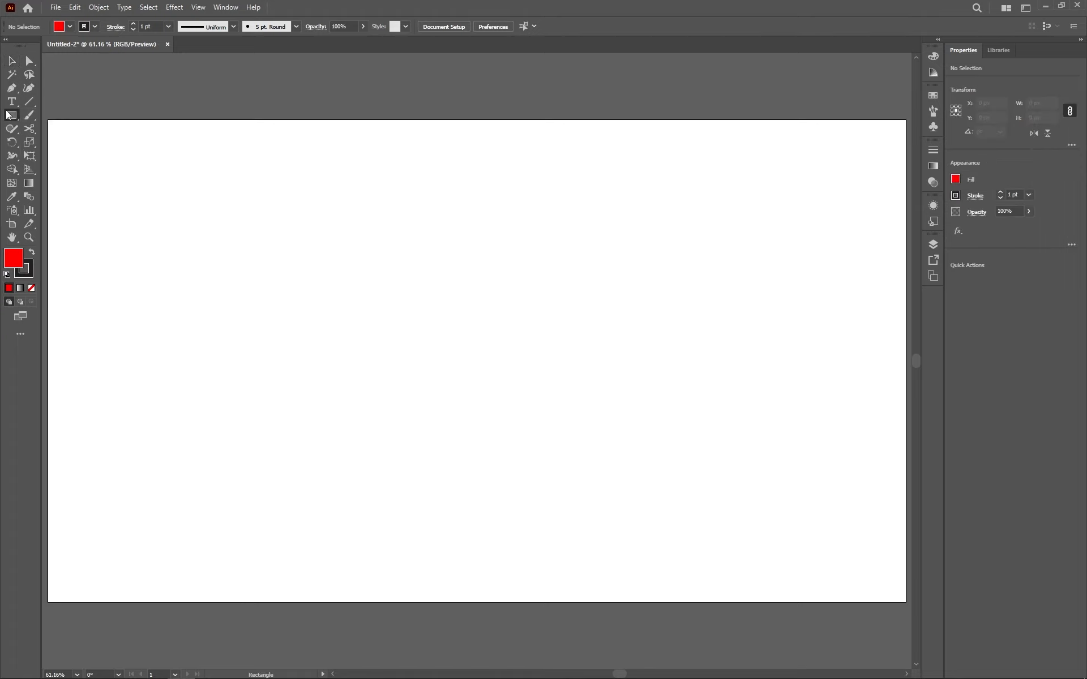
double_click(13, 258)
mouse_move(808, 335)
left_mouse_down()
mouse_move(812, 351)
mouse_move(813, 313)
mouse_move(779, 303)
mouse_move(752, 333)
left_mouse_up()
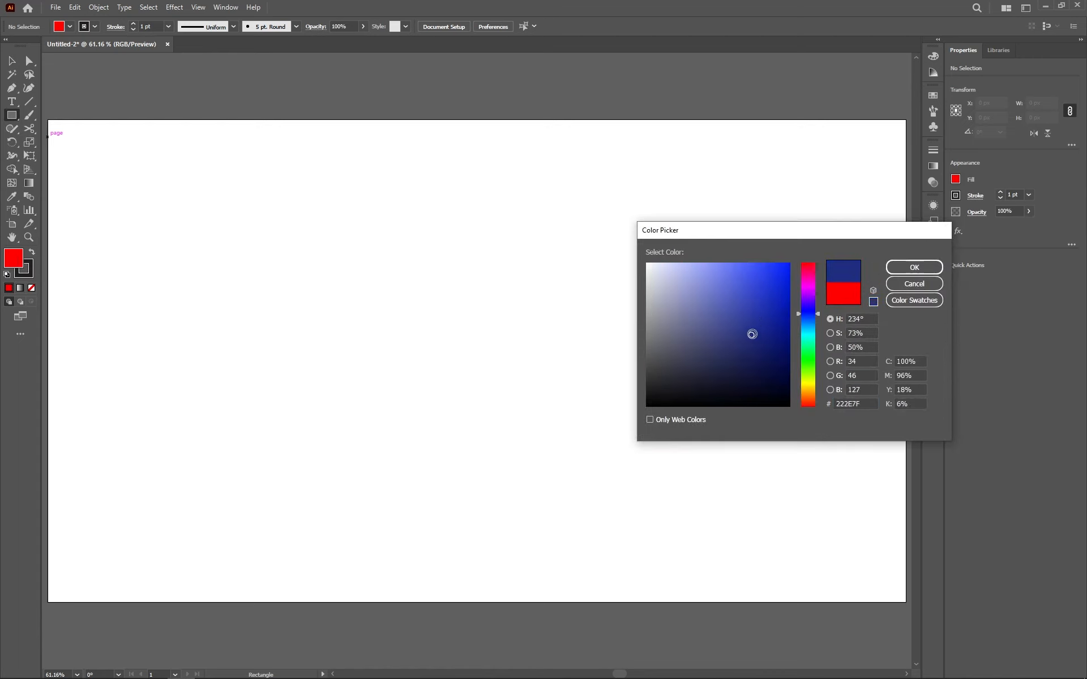
left_click(914, 268)
mouse_move(261, 225)
left_mouse_down()
mouse_move(496, 408)
mouse_move(634, 487)
mouse_move(750, 533)
left_mouse_up()
key("v")
left_click(242, 239)
left_click(484, 335)
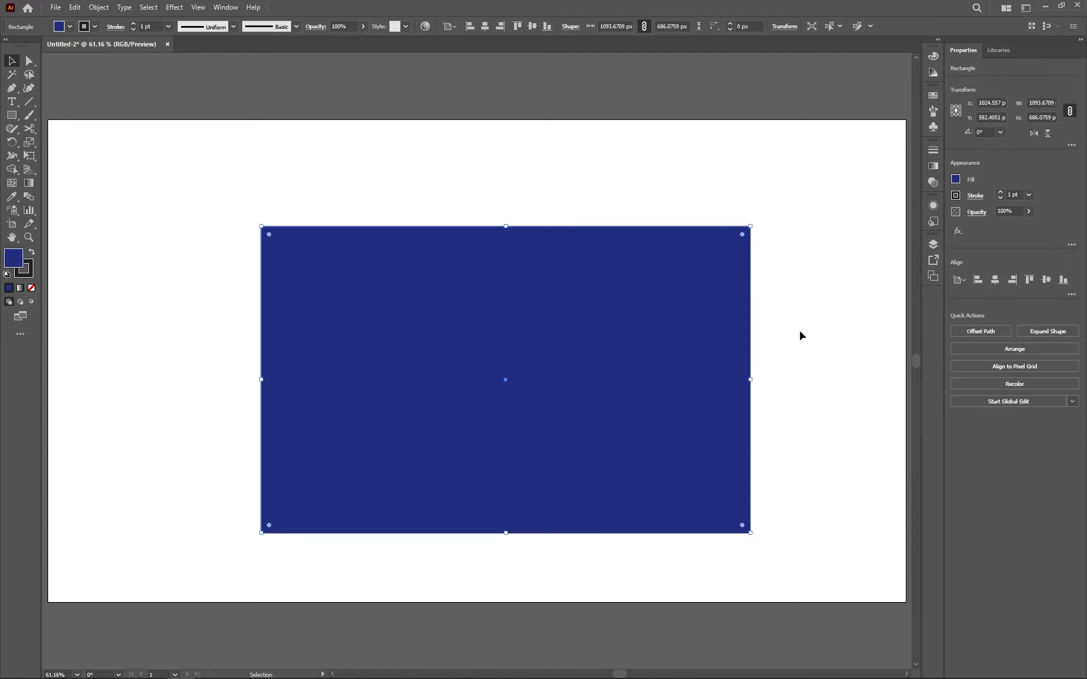
Lock the blue rectangle and try to select it with a marquee.
left_click(94, 11)
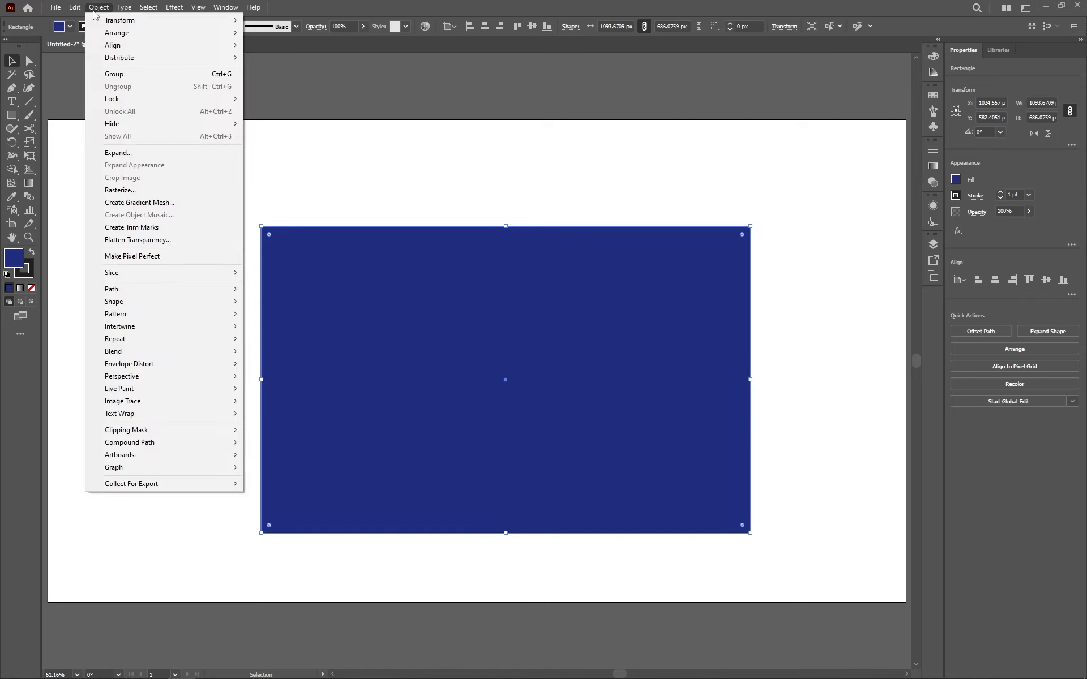
mouse_move(142, 97)
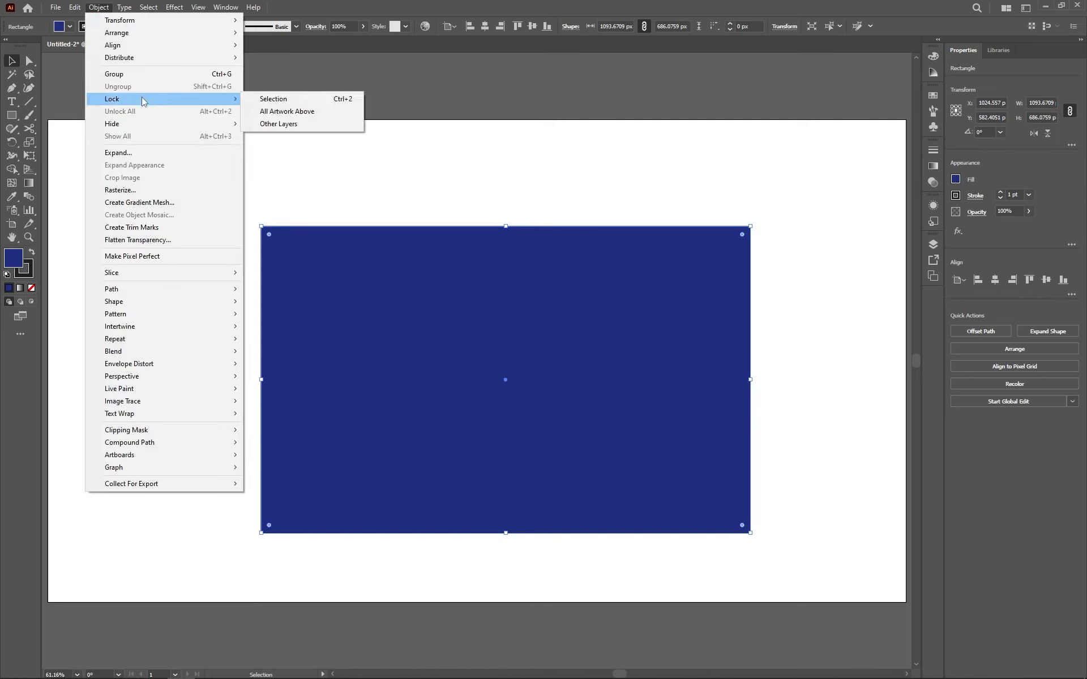
left_click(317, 101)
left_click_drag(212, 188, 856, 502)
left_click_drag(237, 155, 821, 529)
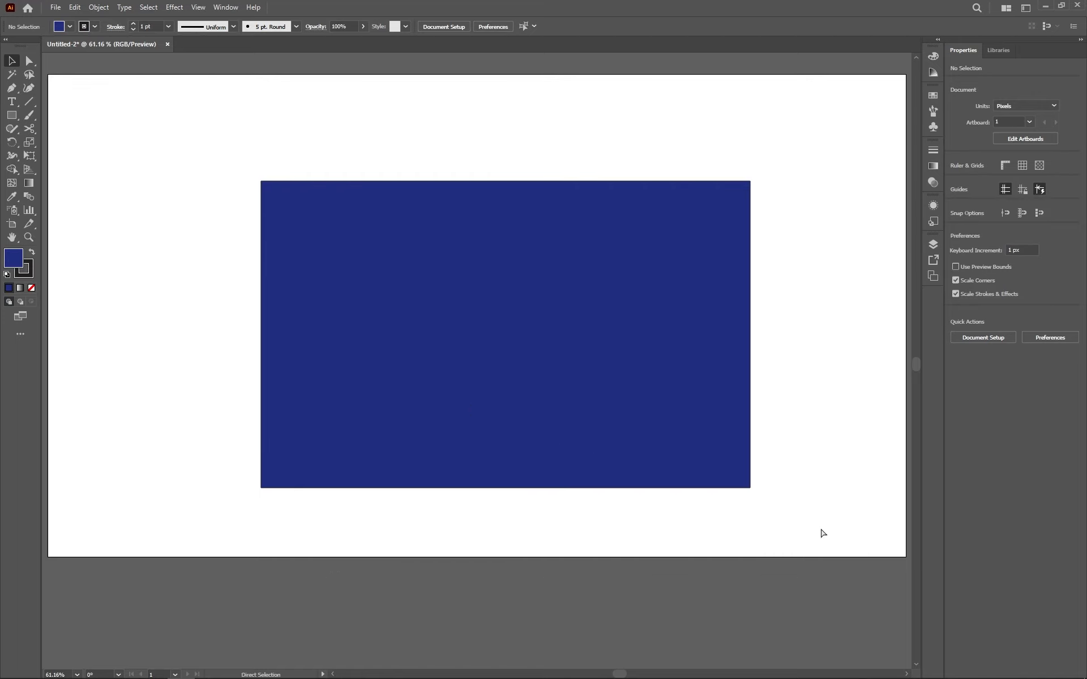
scroll(821, 529, "up", 1)
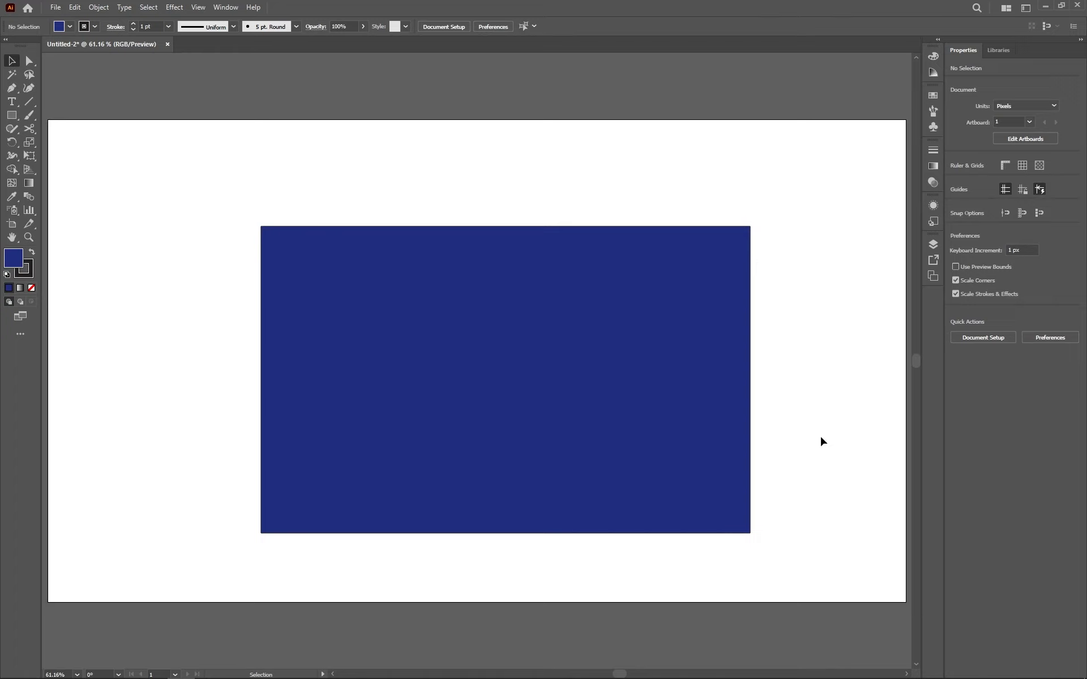
Select the rectangle, lock it once more and try to move it on the artboard.
left_click_drag(209, 165, 783, 607)
left_click(105, 8)
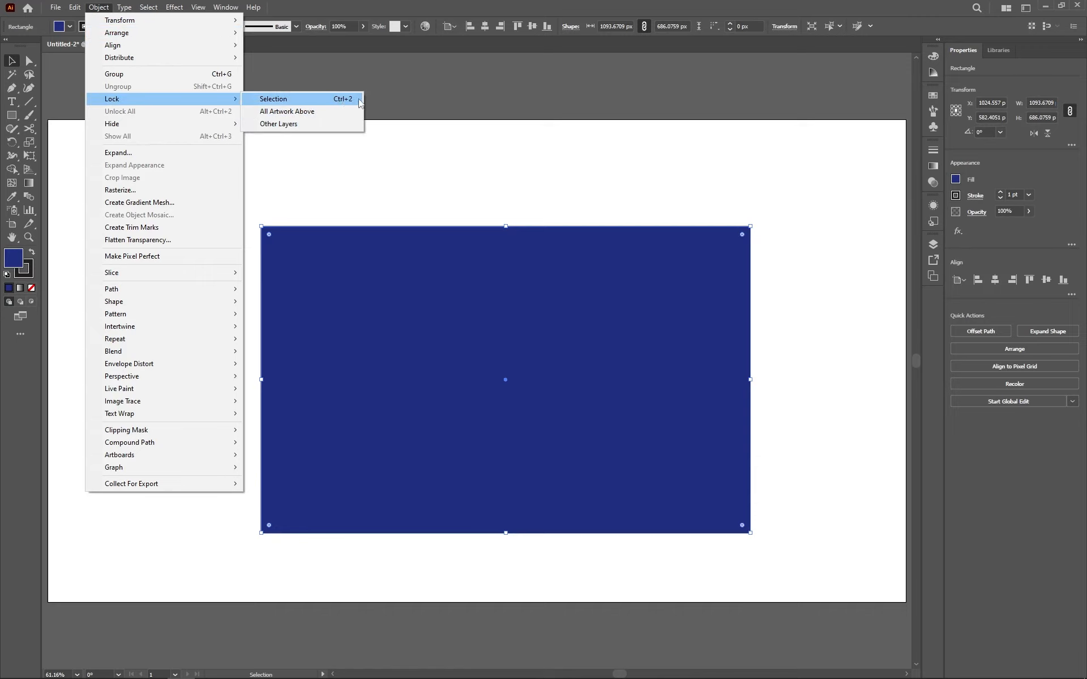
left_click(507, 210)
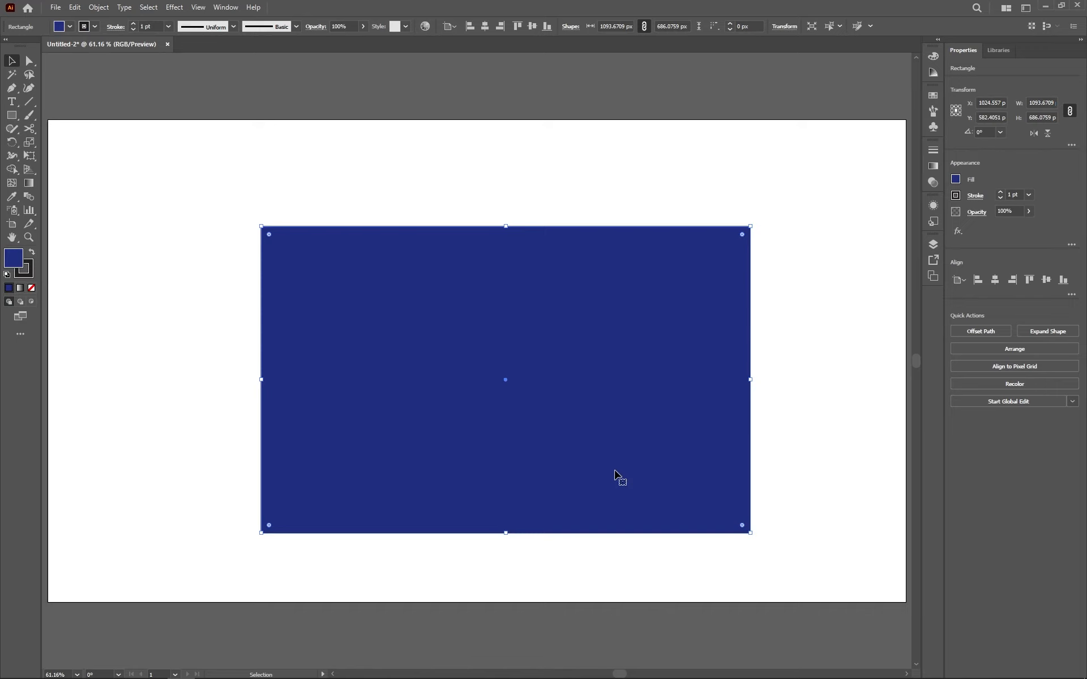
key("ctrl+2")
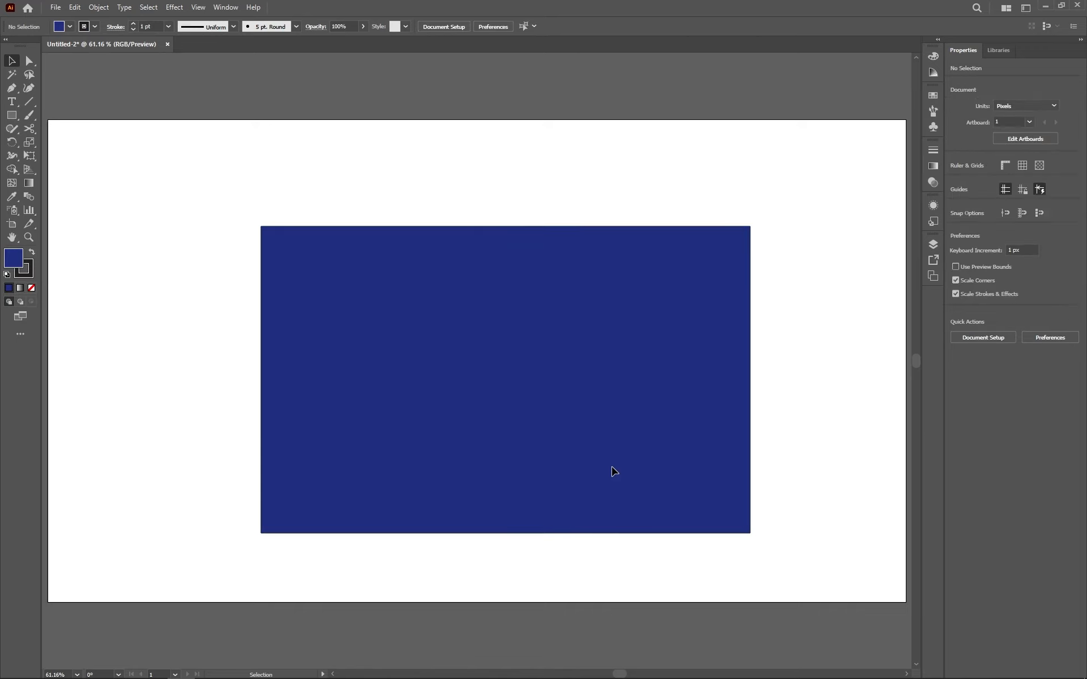
left_click_drag(515, 231, 577, 321)
Unlock all locked objects.
key("ctrl")
key("ctrl")
key("ctrl+alt+2")
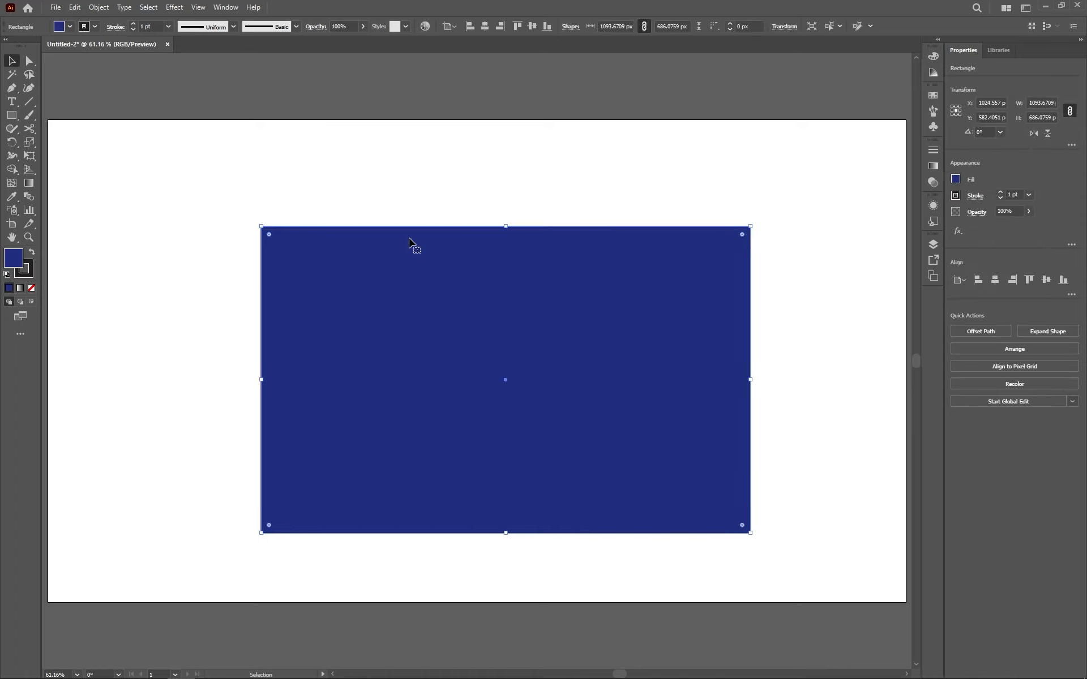
Lock the selected rectangle again and release it with Unlock All.
left_click(95, 7)
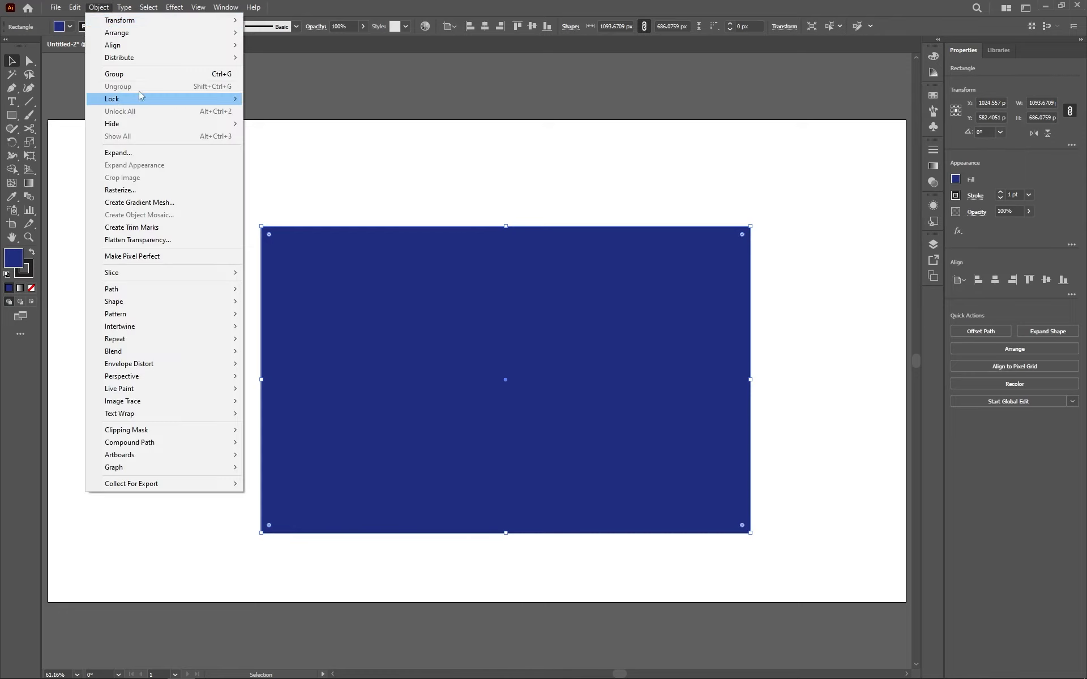
left_click(272, 91)
left_click(260, 138)
left_click(427, 321)
key("ctrl+2")
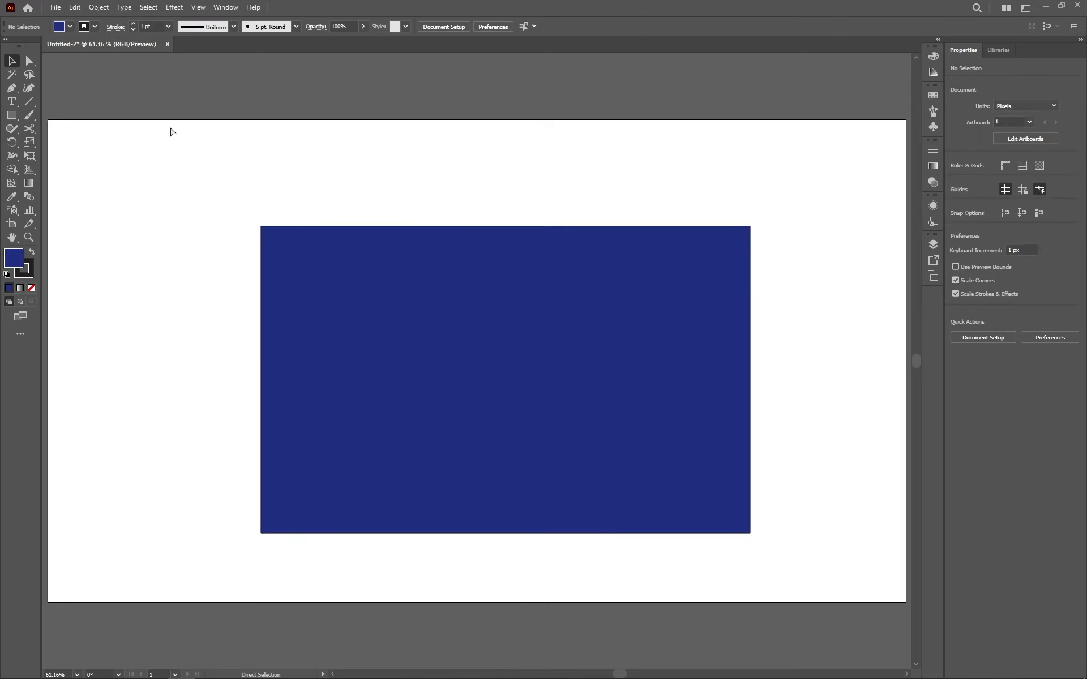
left_click(93, 8)
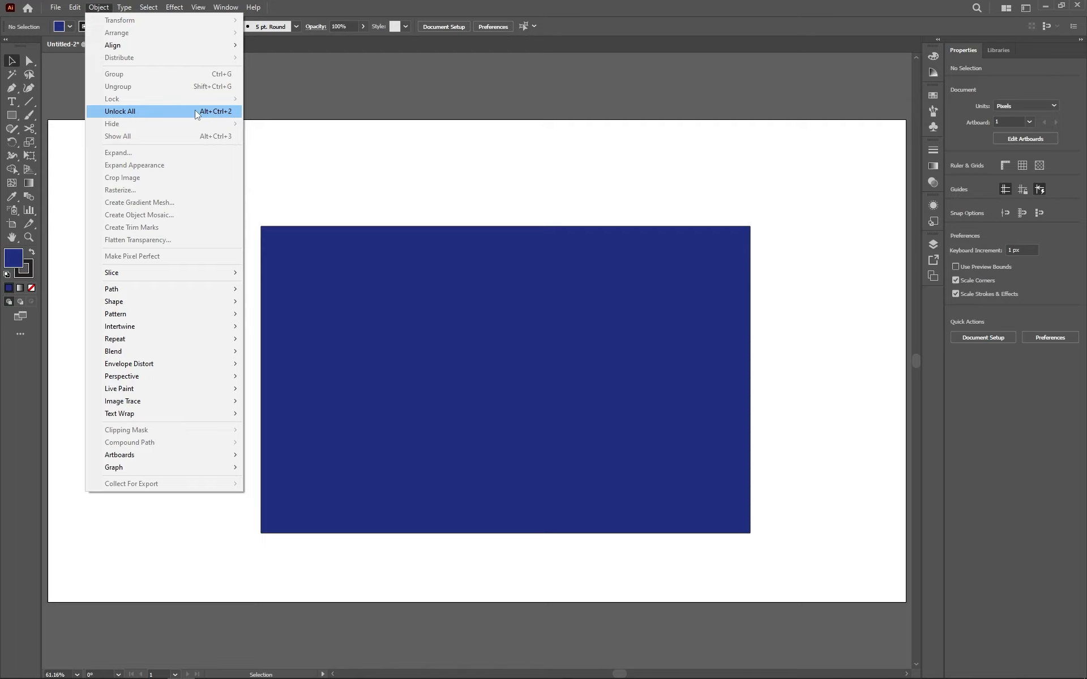
left_click(195, 110)
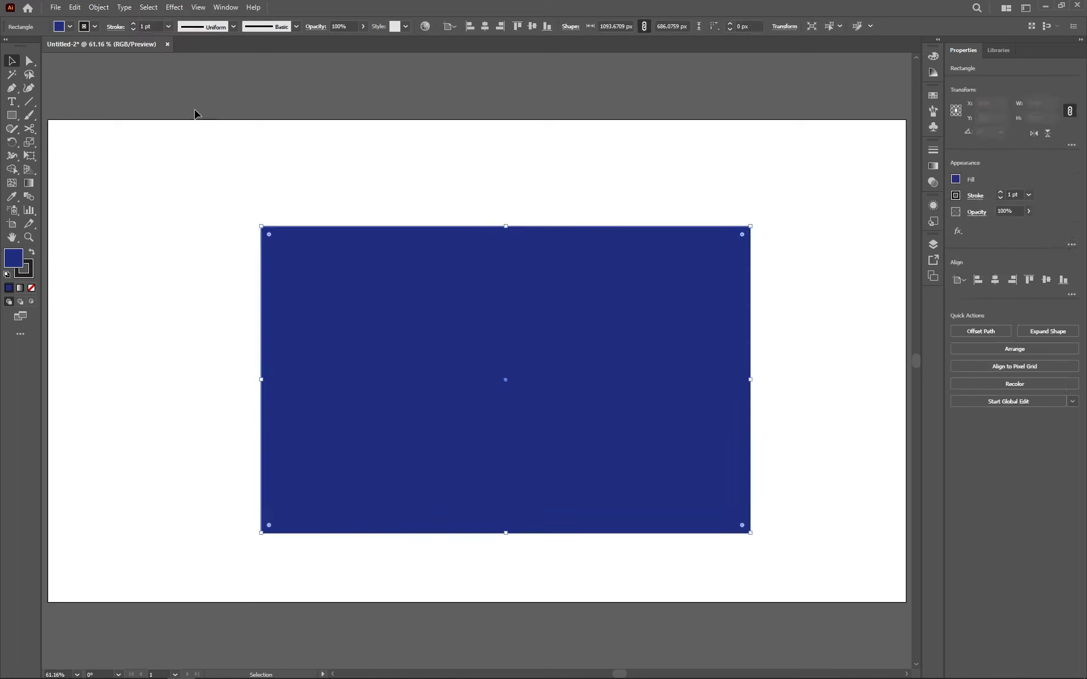
Expand Layer 1 in the layer list and switch the lock of the rectangle's entry on and off.
left_click(938, 243)
left_click(820, 258)
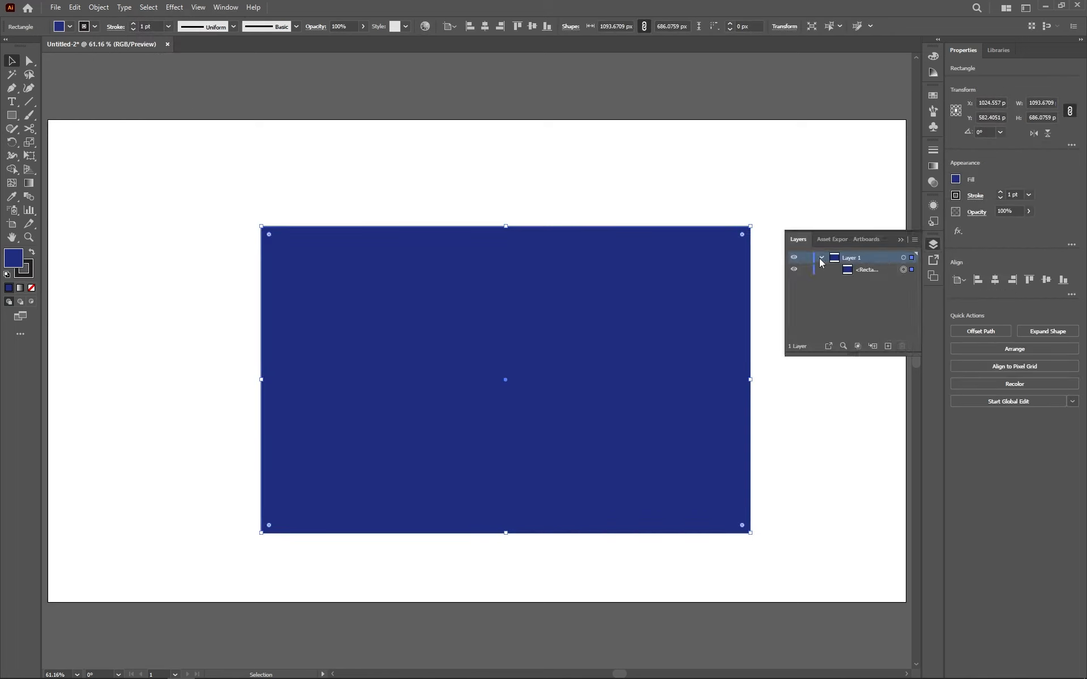
left_click(806, 269)
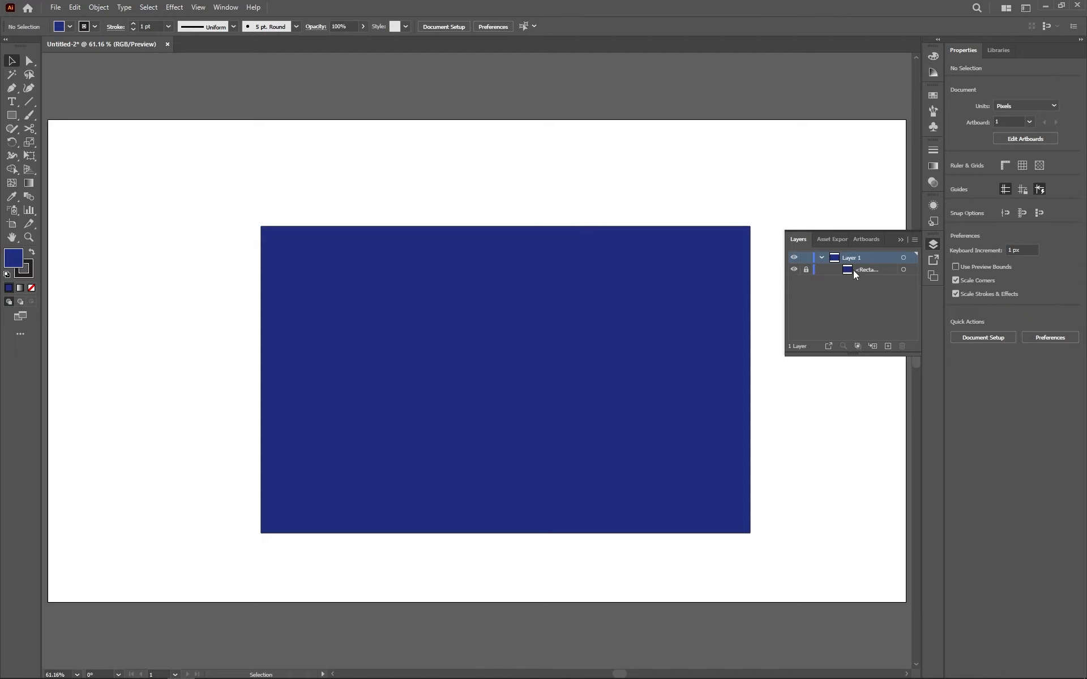
left_click(806, 271)
left_click(901, 240)
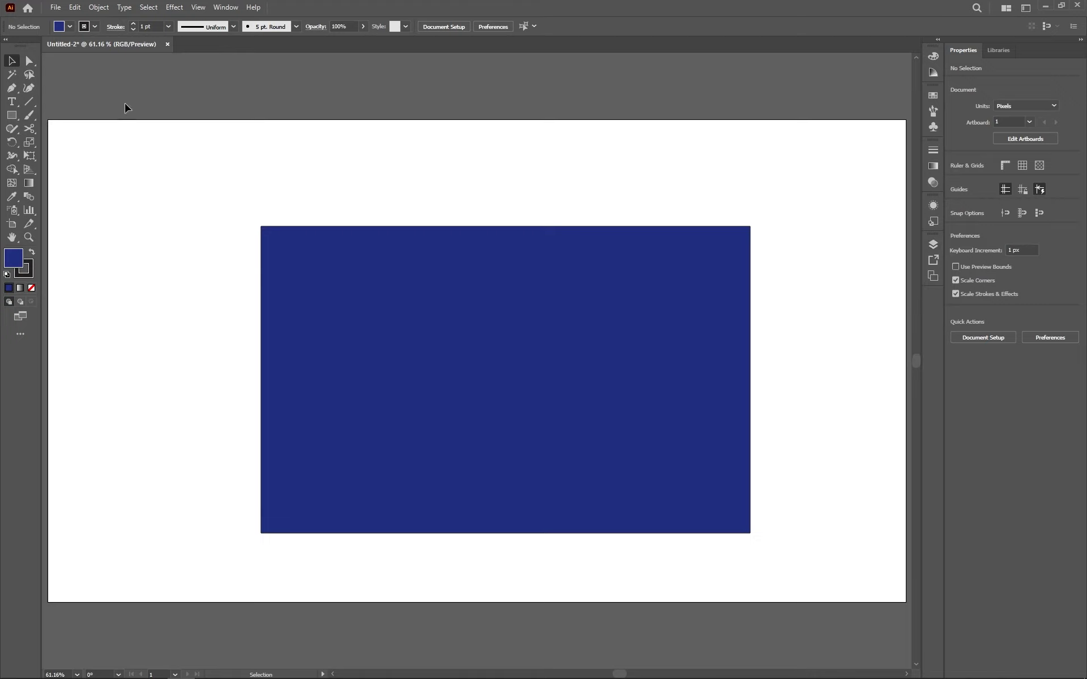
Lock and unlock the rectangle's entry in Layer 1 once more, and delete the rectangle from the artboard.
left_click(439, 418)
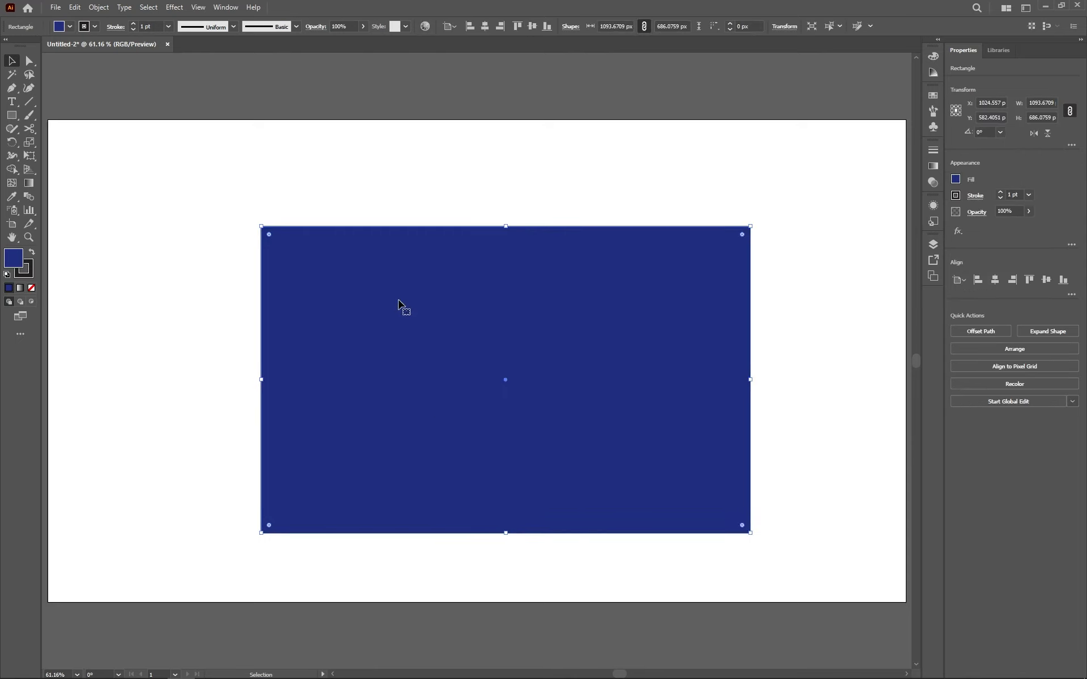
left_click(933, 245)
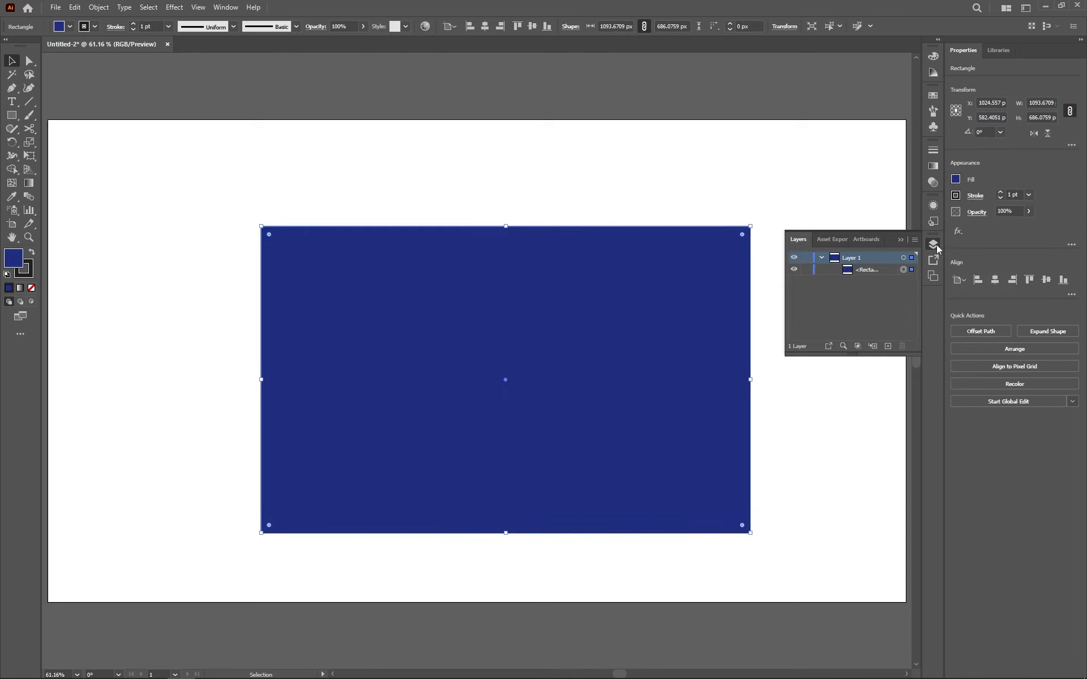
left_click(803, 272)
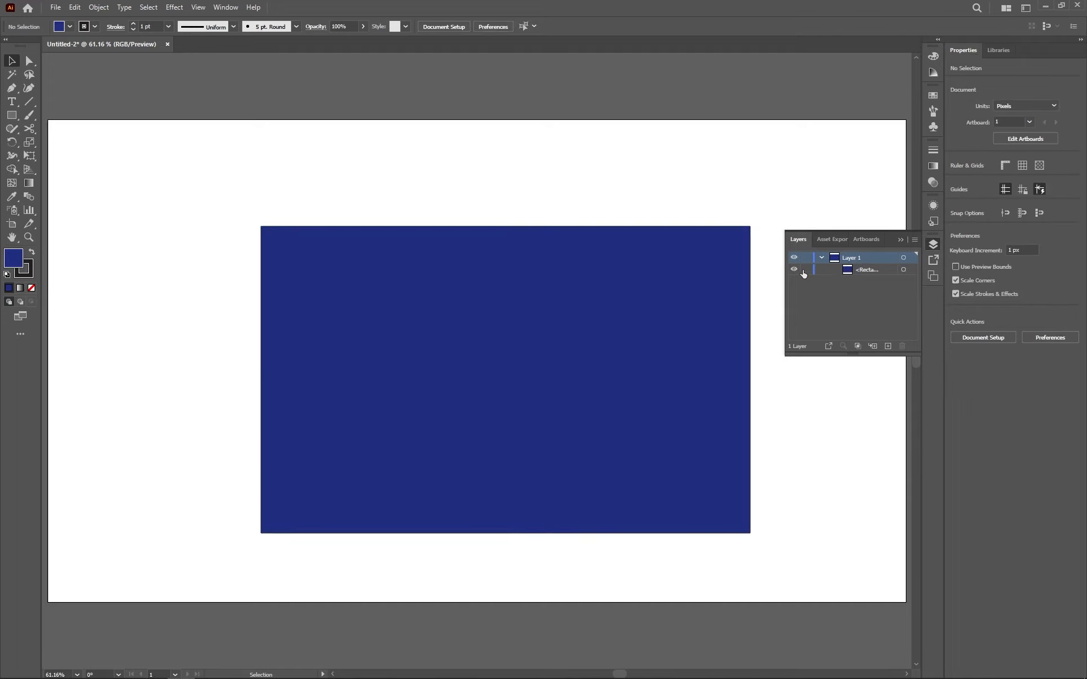
left_click(901, 240)
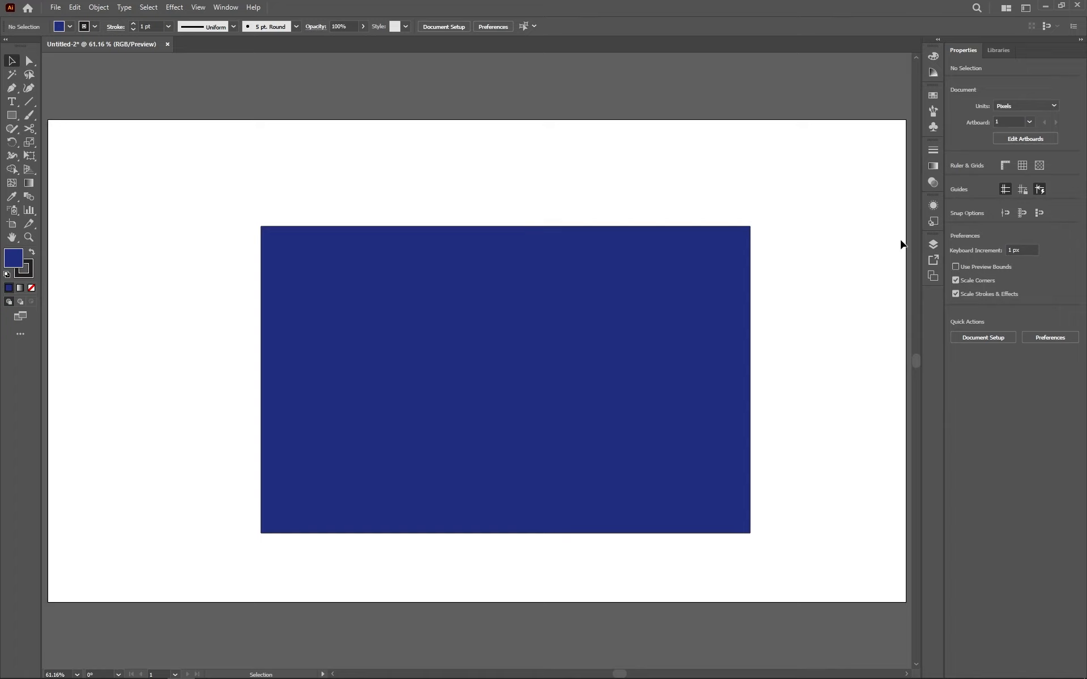
left_click_drag(397, 174, 630, 474)
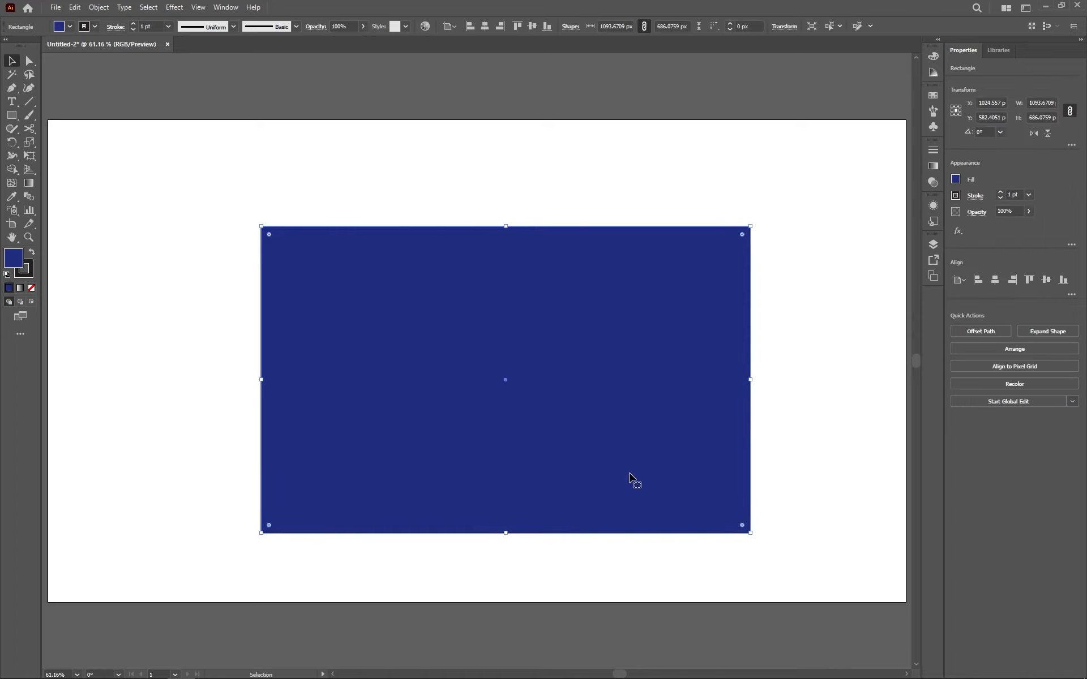
key("Delete")
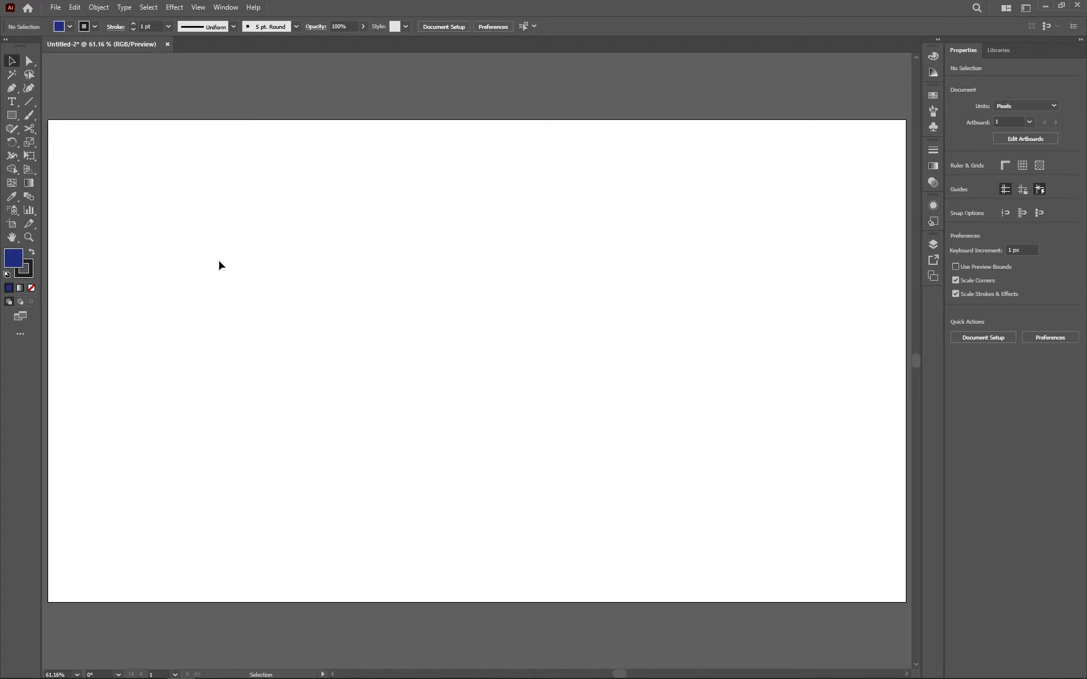
key("t")
left_click(331, 244)
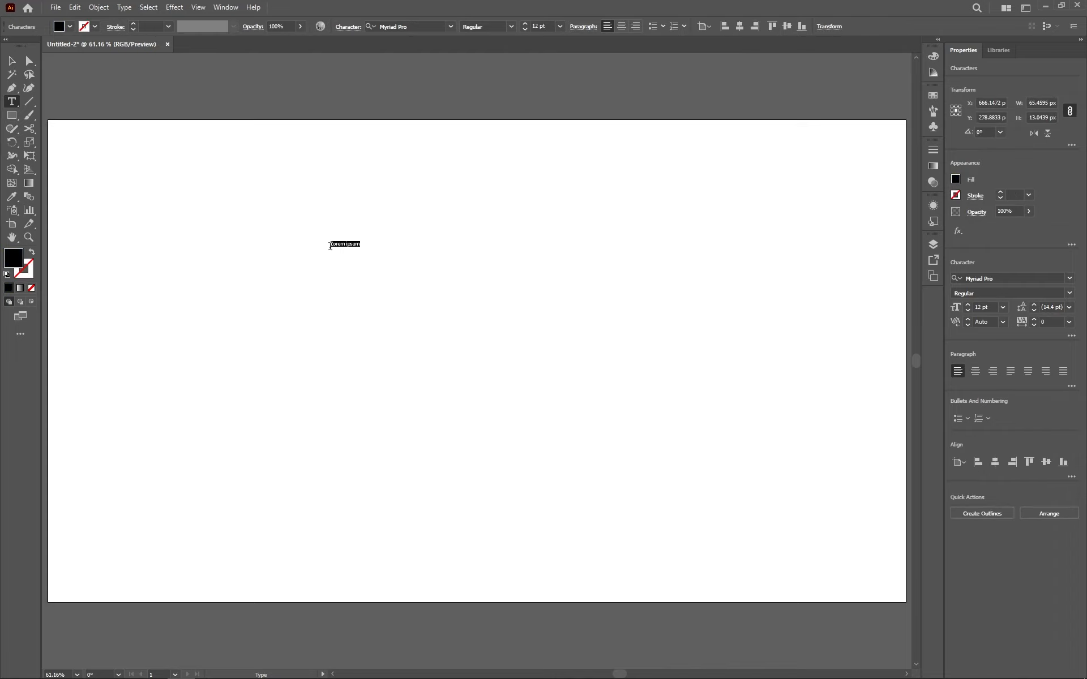
key("Escape")
left_click_drag(325, 206, 416, 392)
key("Delete")
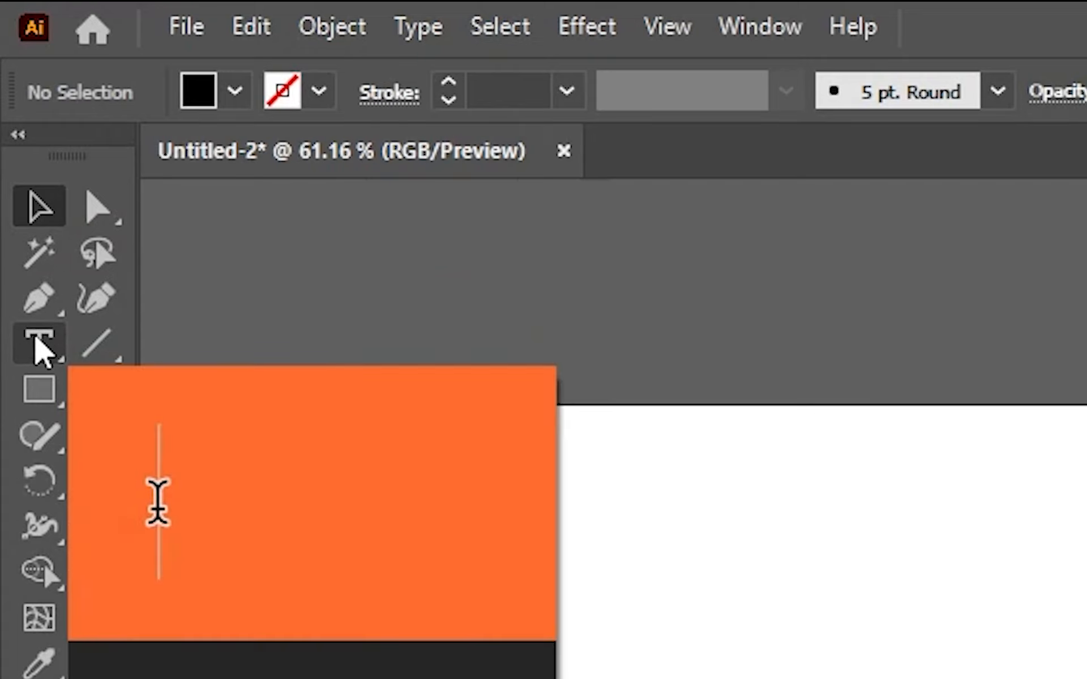
Place a "Lorem ipsum" point text in the upper part of the artboard with the Type tool.
left_click(37, 343)
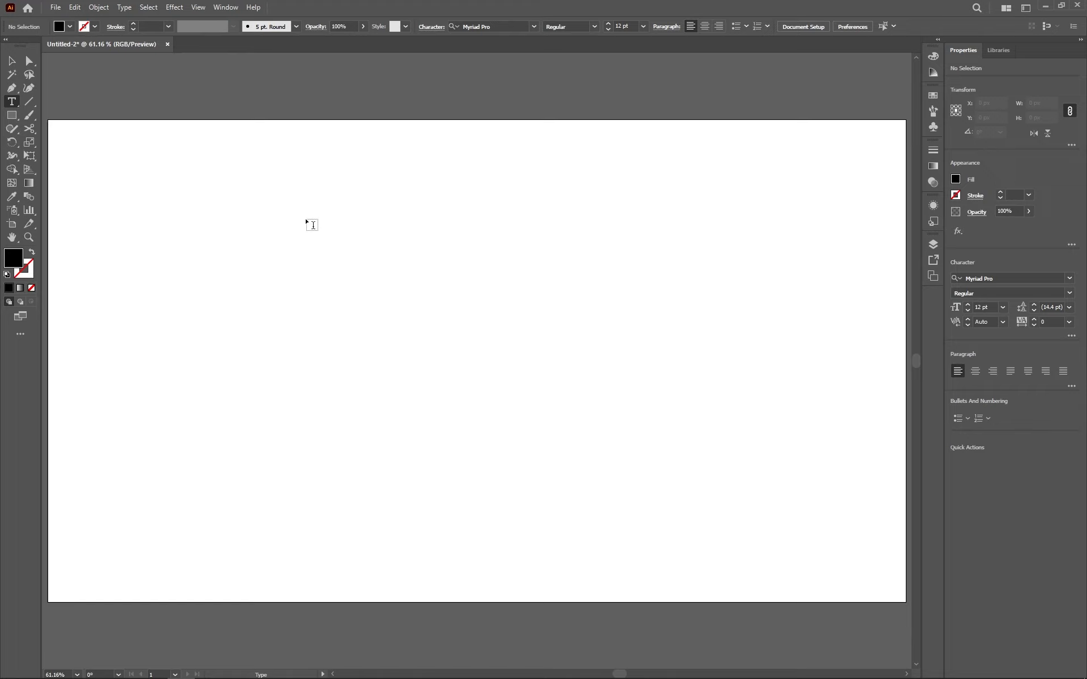
left_click(306, 221)
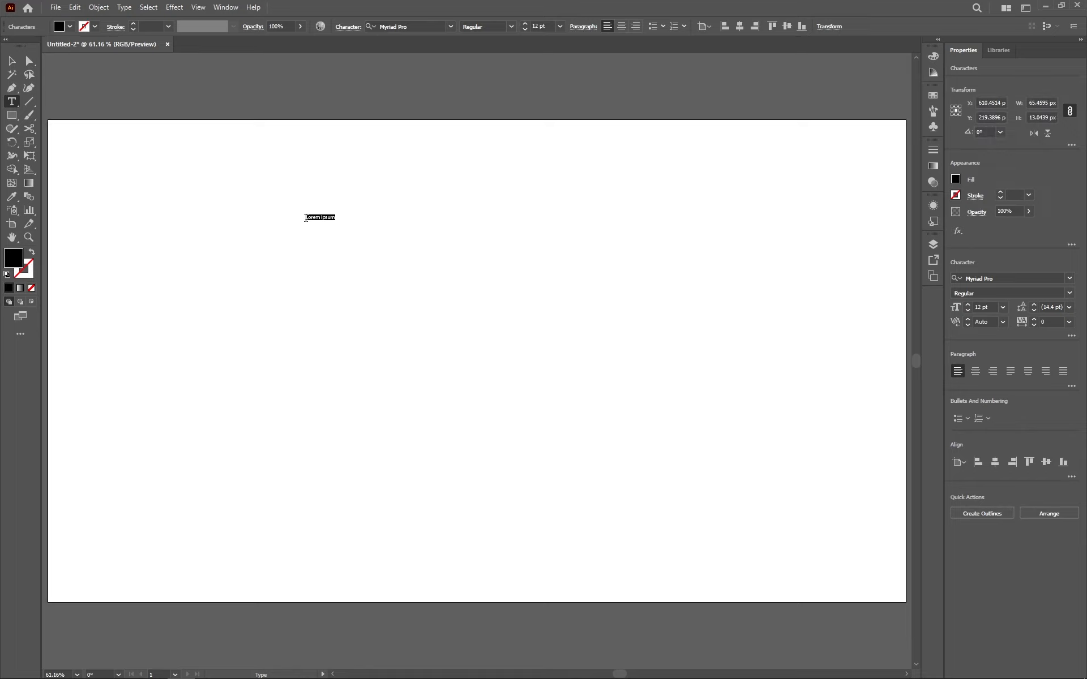
left_click(11, 60)
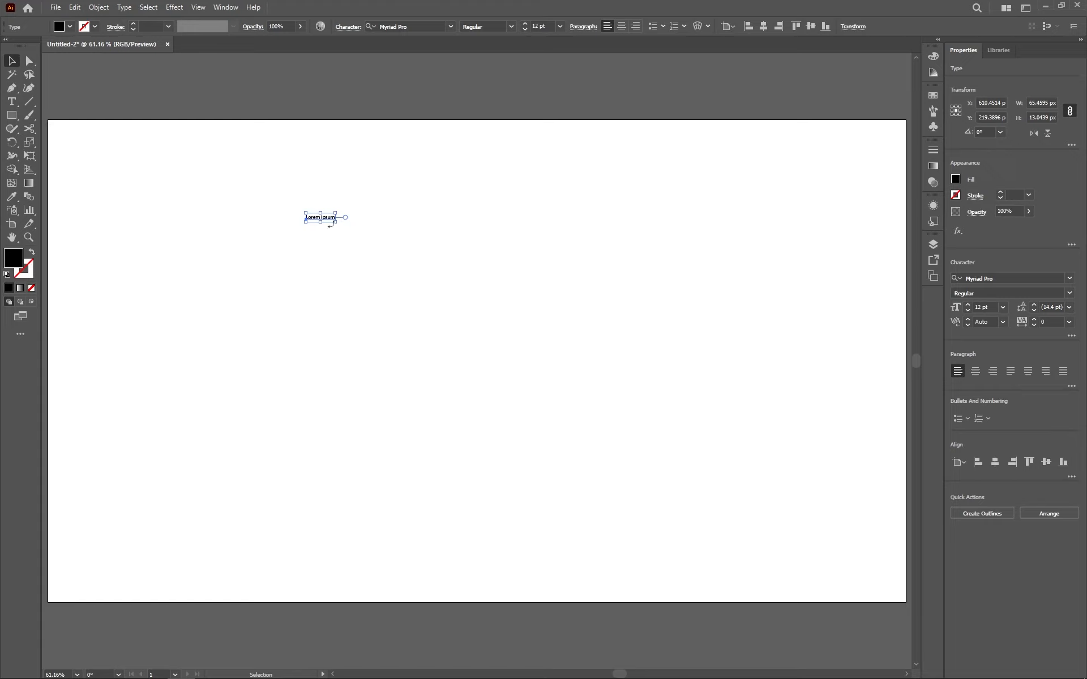
Scale the "Lorem ipsum" text up proportionally to about 1306 × 260 px and move it to the middle of the artboard.
left_click_drag(335, 222, 497, 272)
key("ctrl+z")
left_click_drag(334, 225, 647, 325)
left_click_drag(648, 281, 518, 321)
left_click(841, 335)
left_click(499, 334)
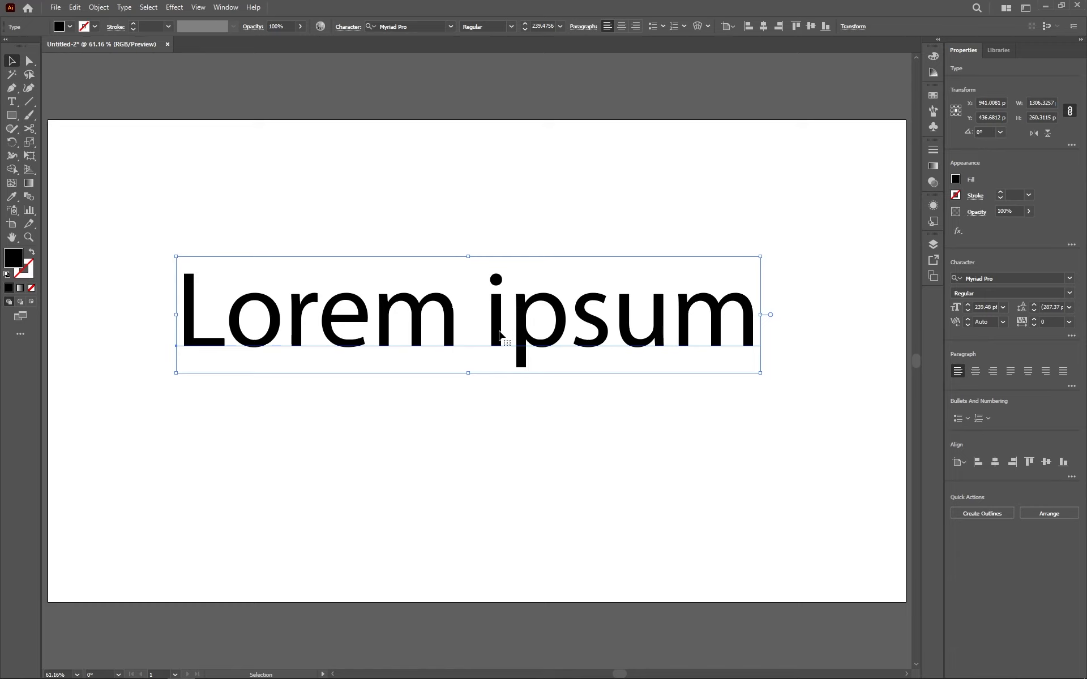
left_click(255, 199)
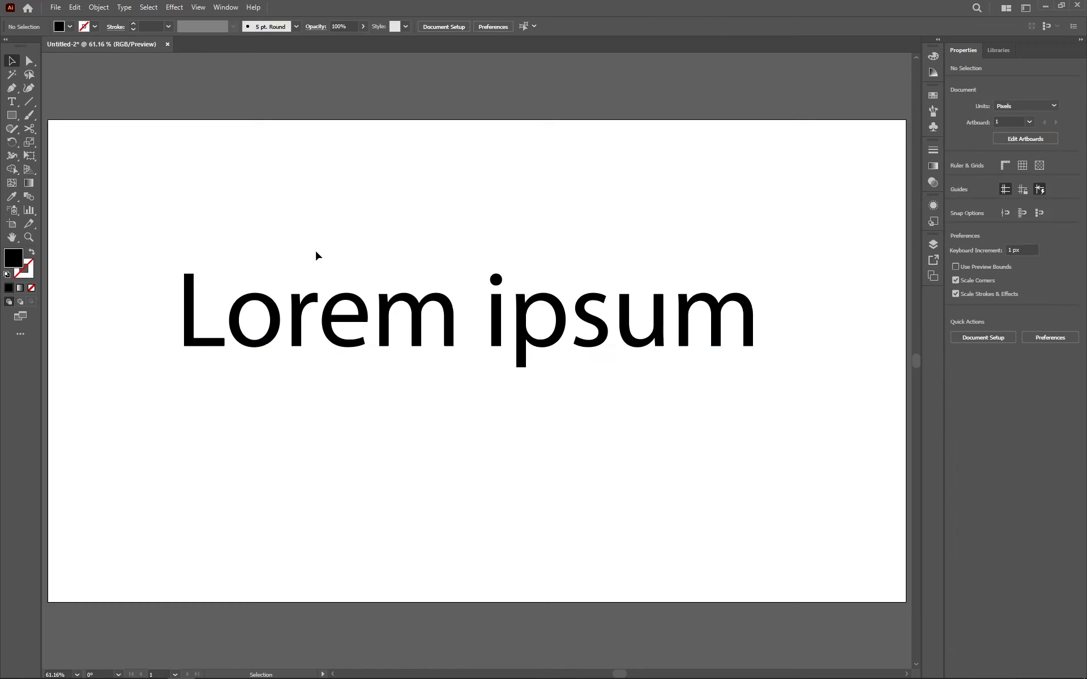
Replace the "Lorem ipsum" text with a person's first name and move it to the lower-left part of the artboard.
left_click(325, 321)
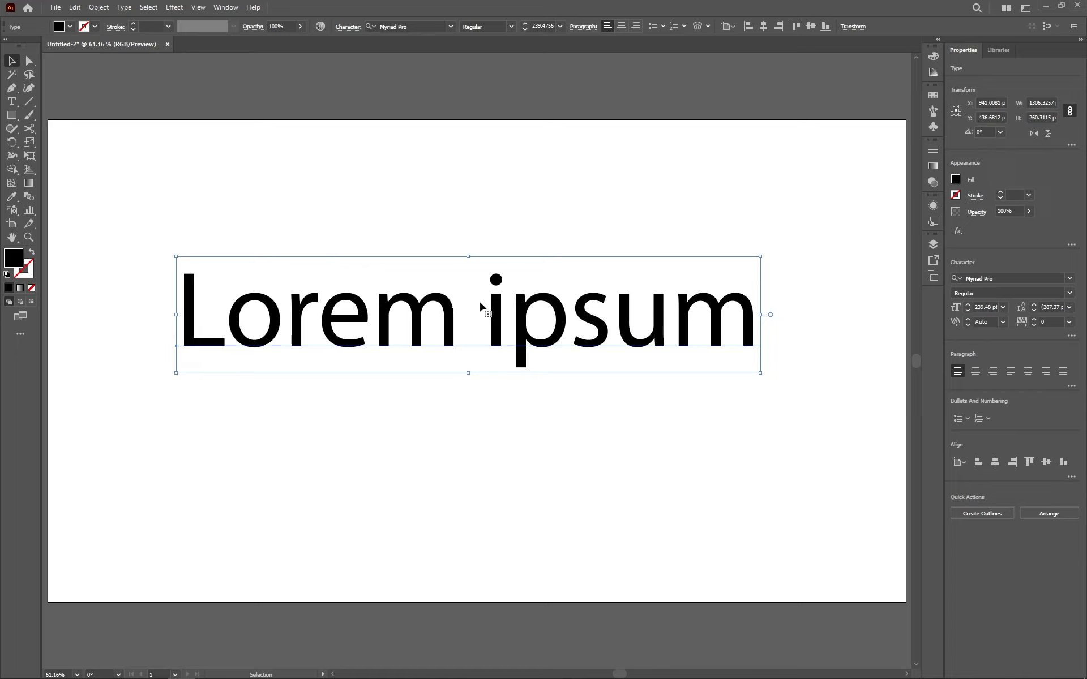
left_click_drag(239, 212, 414, 437)
double_click(469, 309)
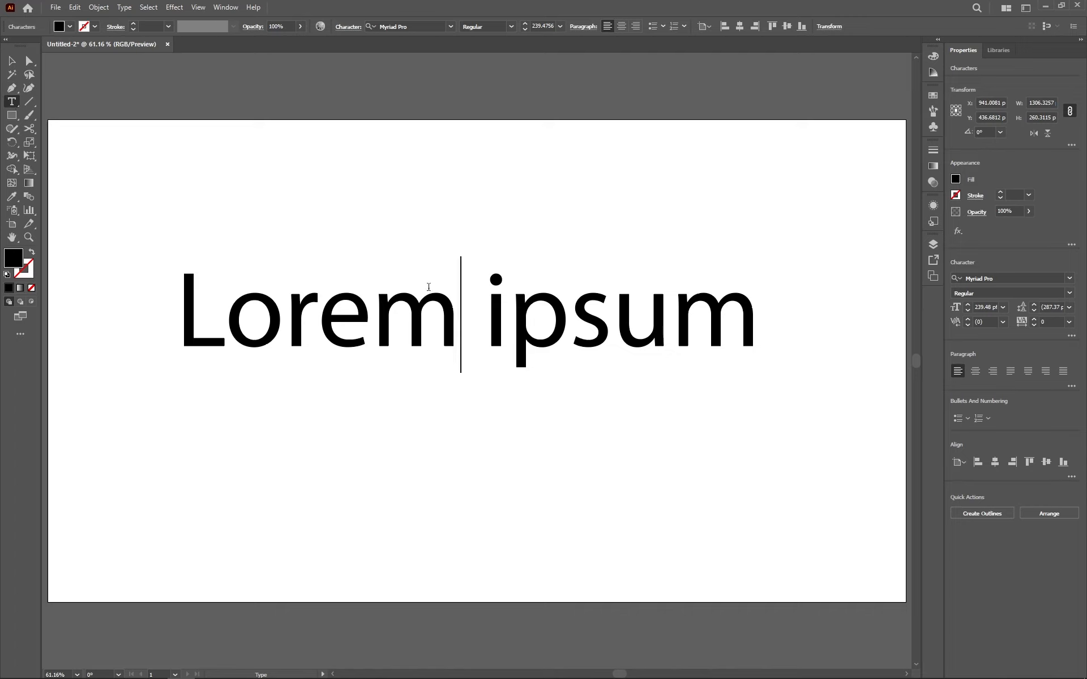
triple_click(433, 314)
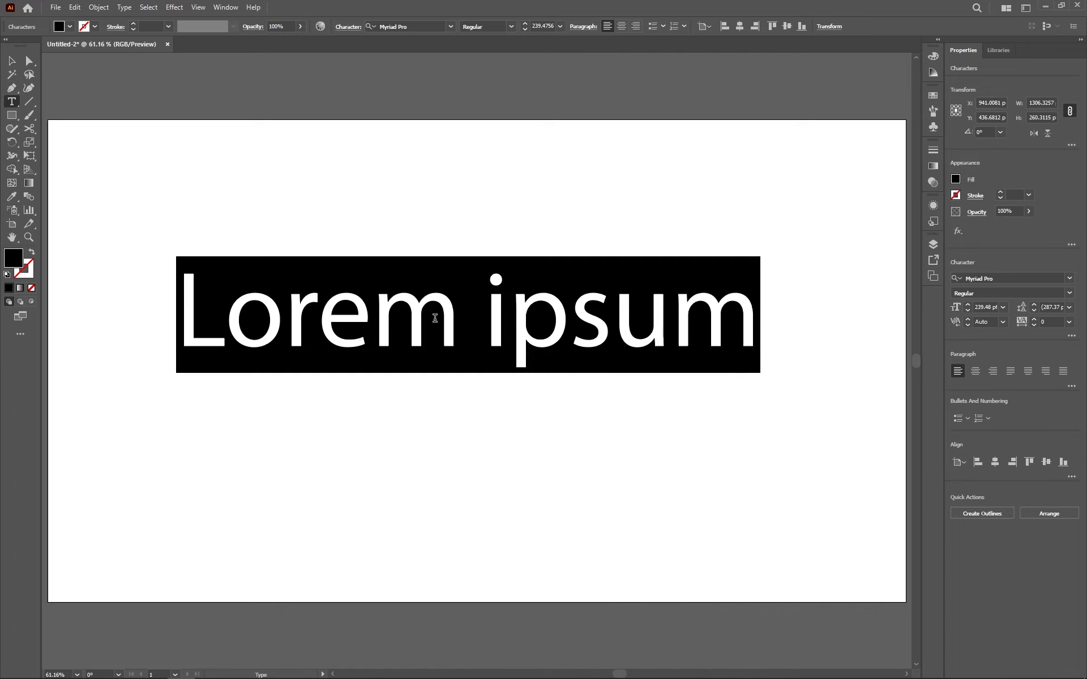
left_click(435, 319)
triple_click(434, 319)
left_click(435, 304)
triple_click(434, 304)
type("Mubashir")
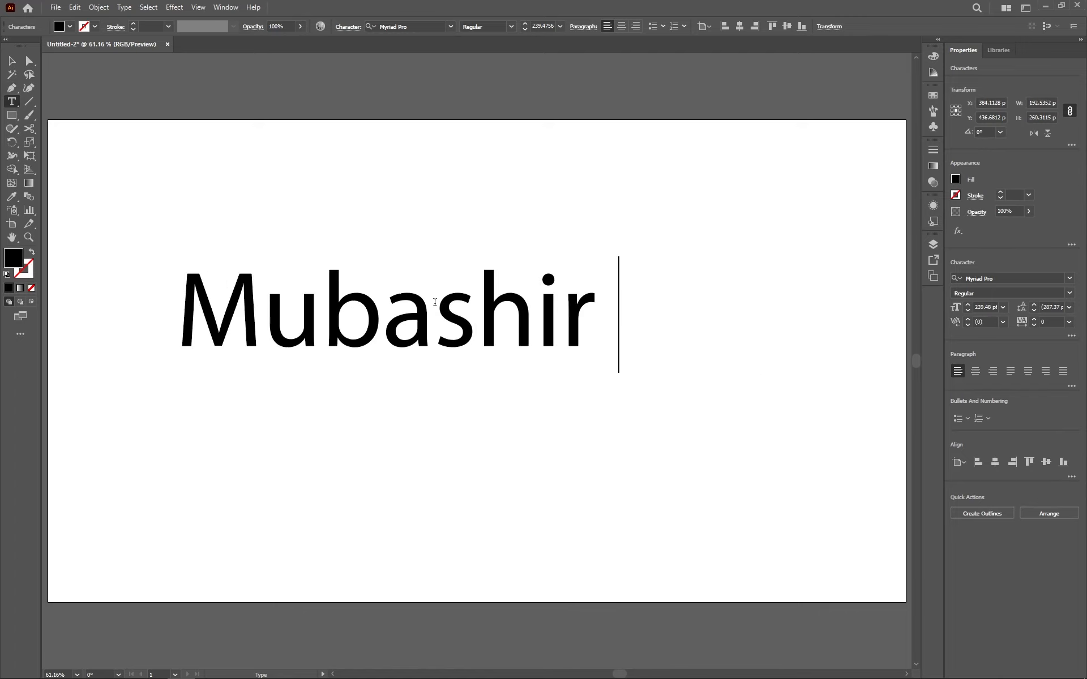
left_click(7, 66)
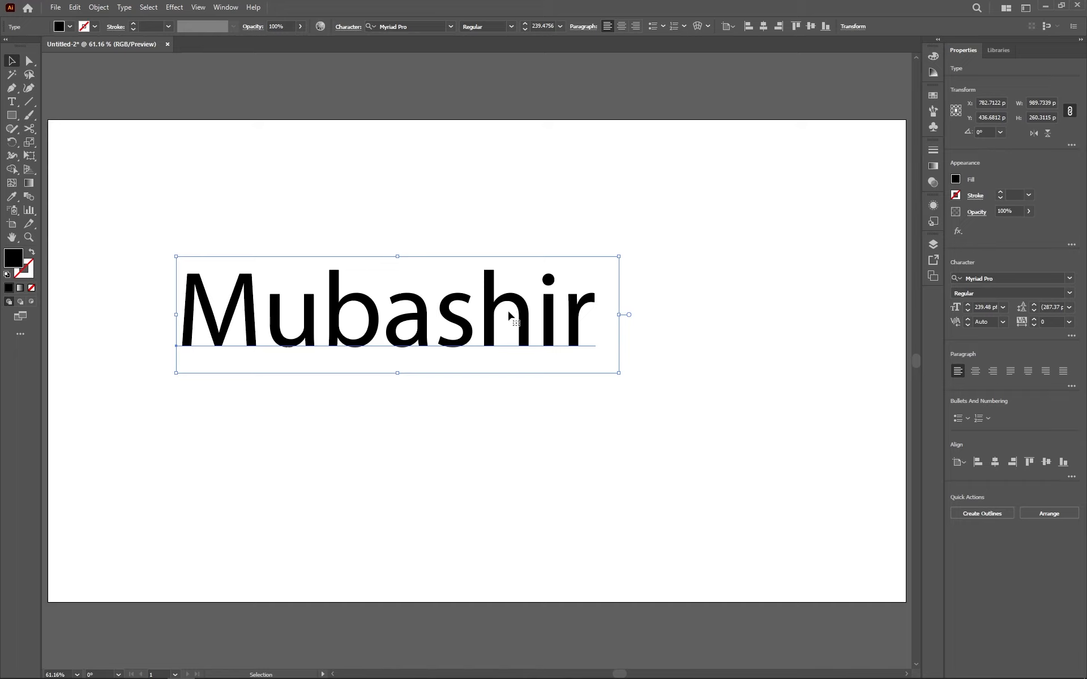
left_click_drag(409, 317, 488, 348)
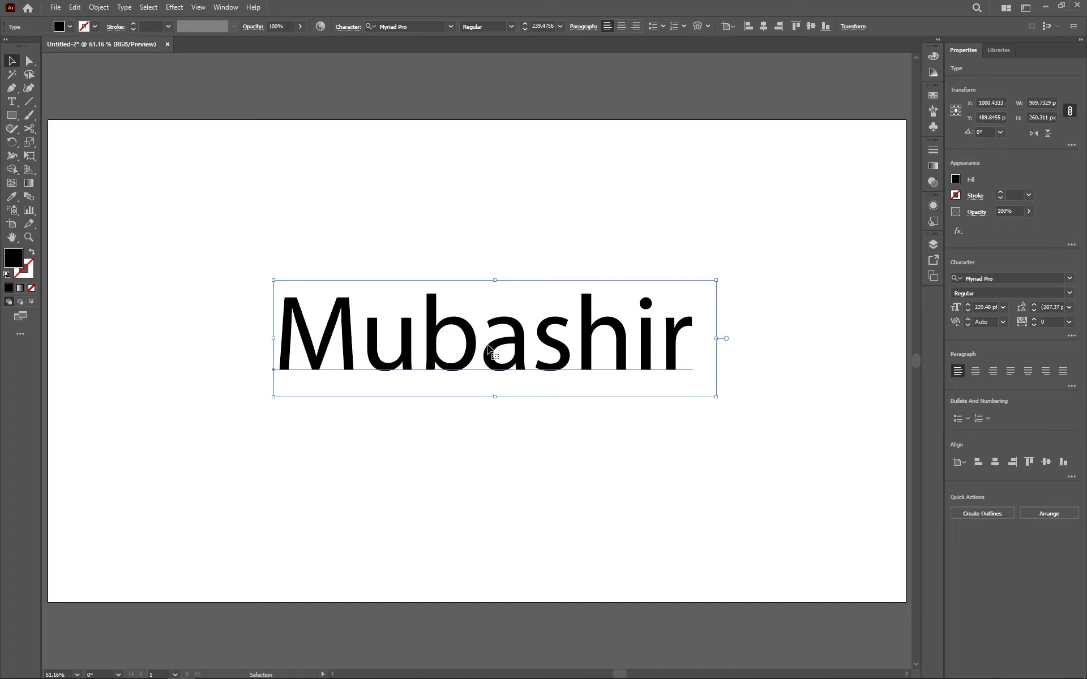
left_click_drag(510, 343, 316, 505)
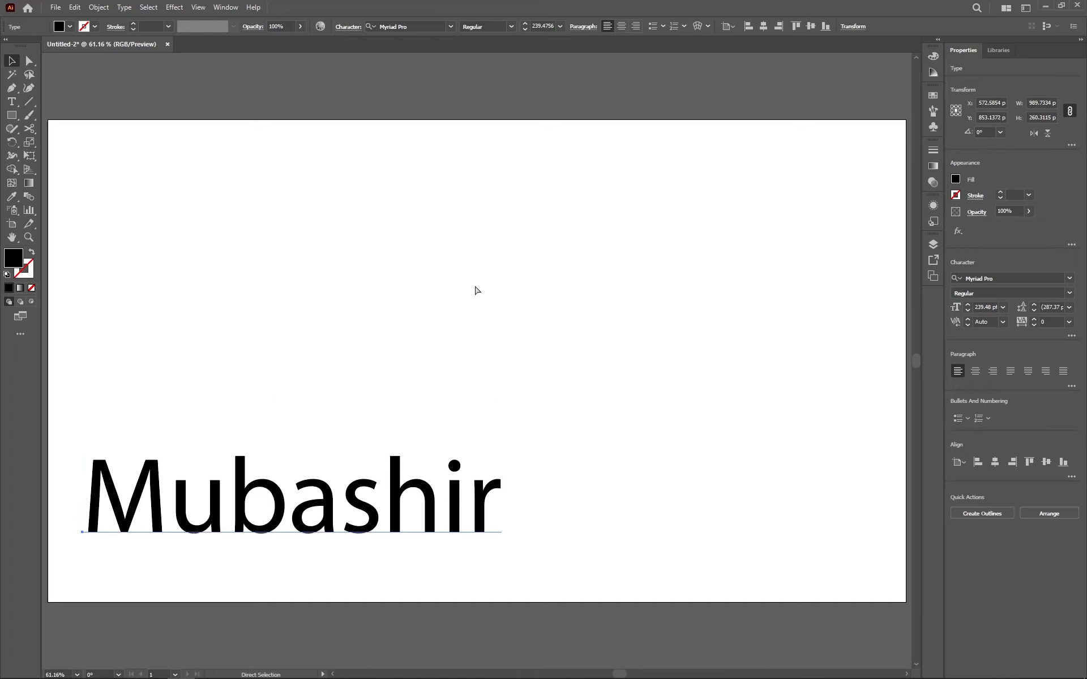
key("ctrl+t")
key("ctrl+r")
left_click(522, 70)
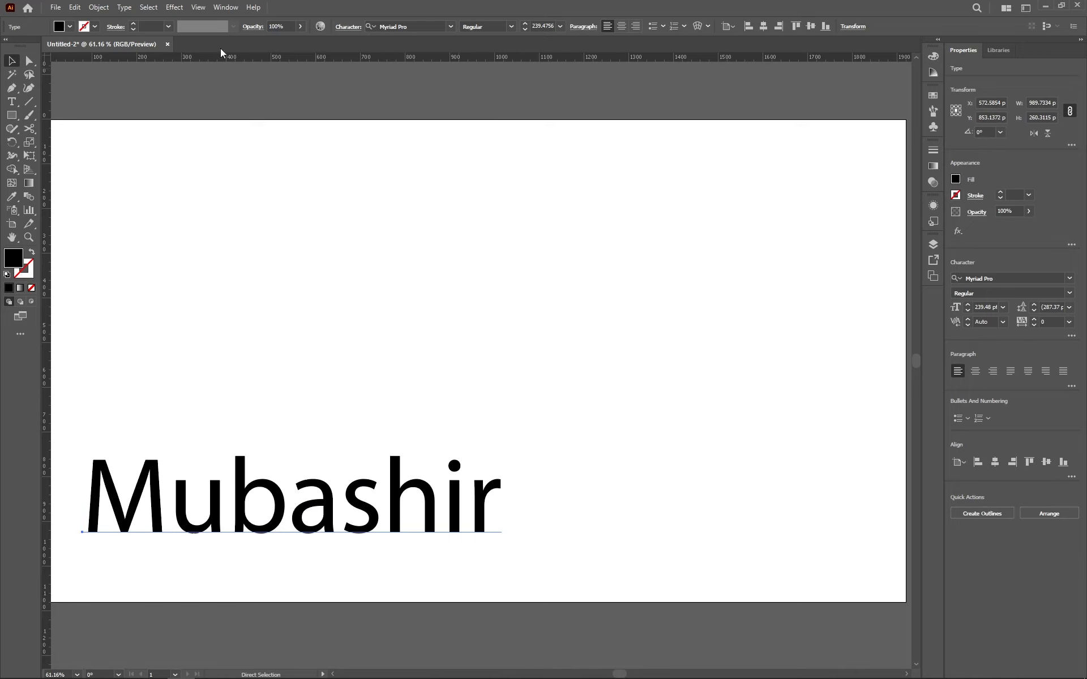
key("ctrl+r")
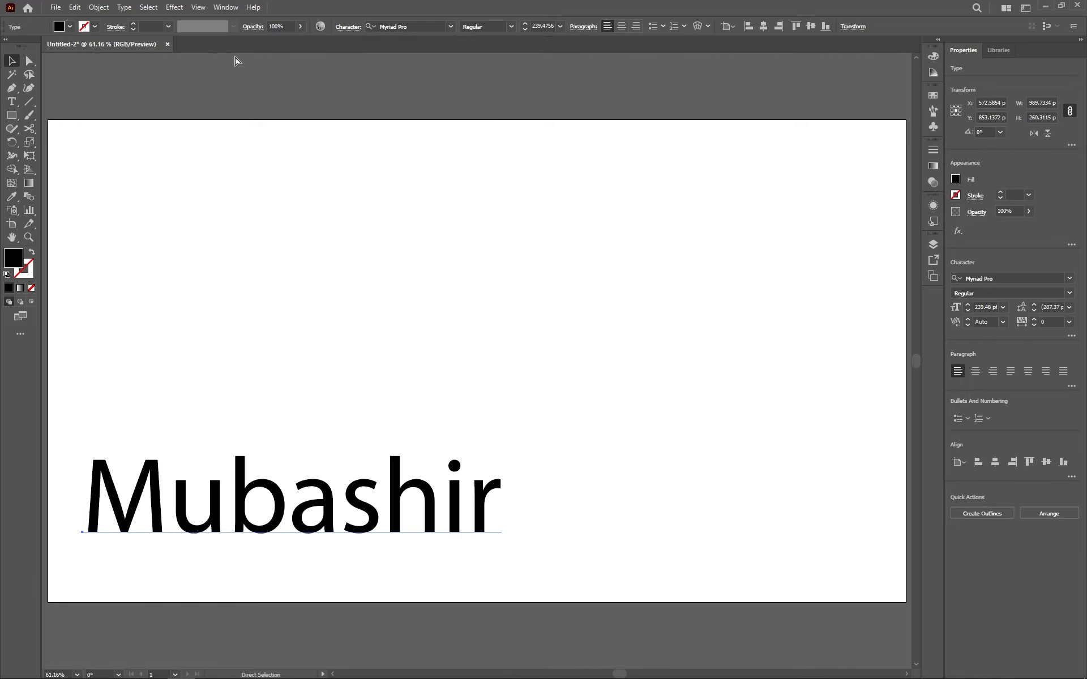
Show the rulers, place horizontal guides at about Y 341 px and about Y 206 px, and delete each one.
key("ctrl+r")
left_click_drag(234, 58, 455, 272)
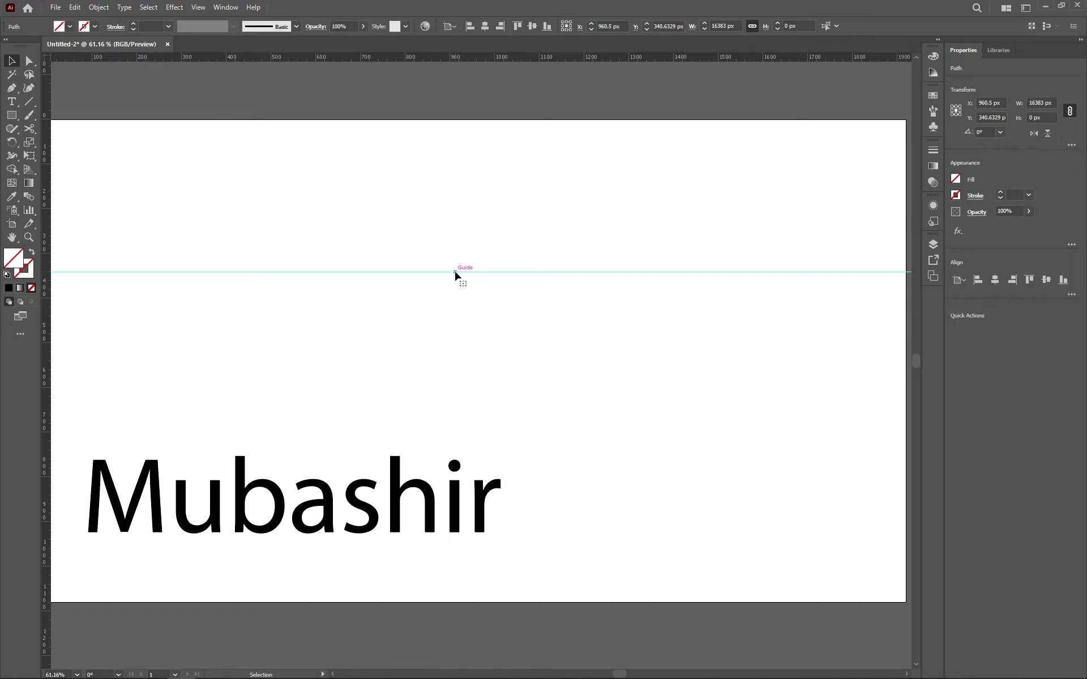
left_click(539, 344)
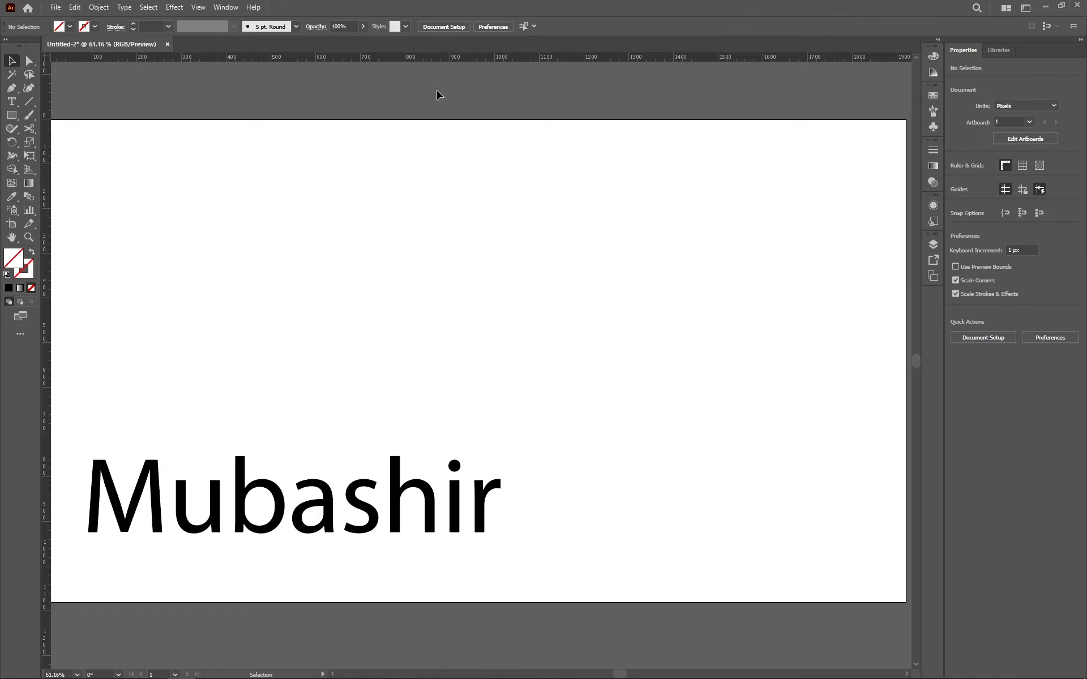
left_click_drag(437, 61, 456, 211)
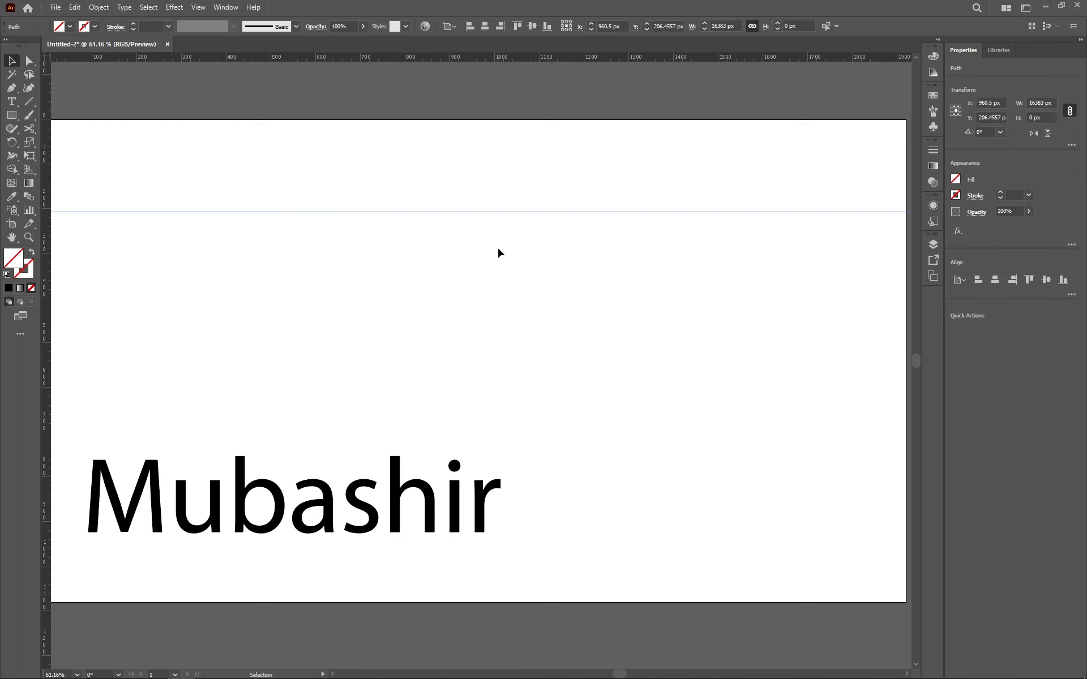
key("Delete")
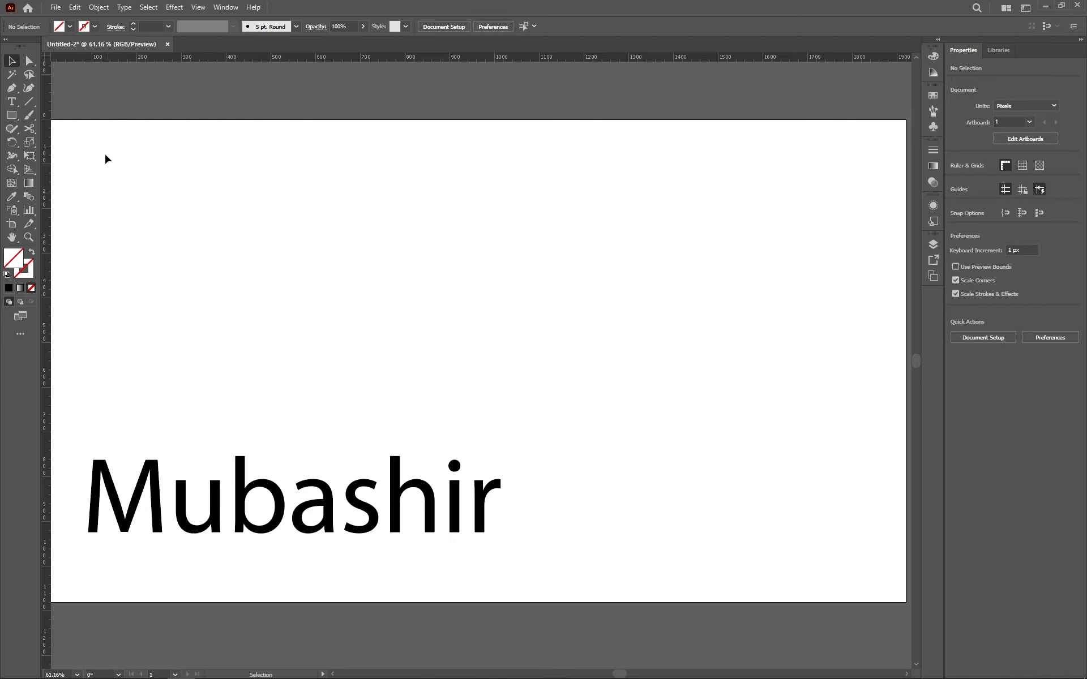
Hide the rulers and move the name text to the middle of the artboard at about X 978, Y 497 px.
key("ctrl+r")
left_click_drag(347, 521, 517, 369)
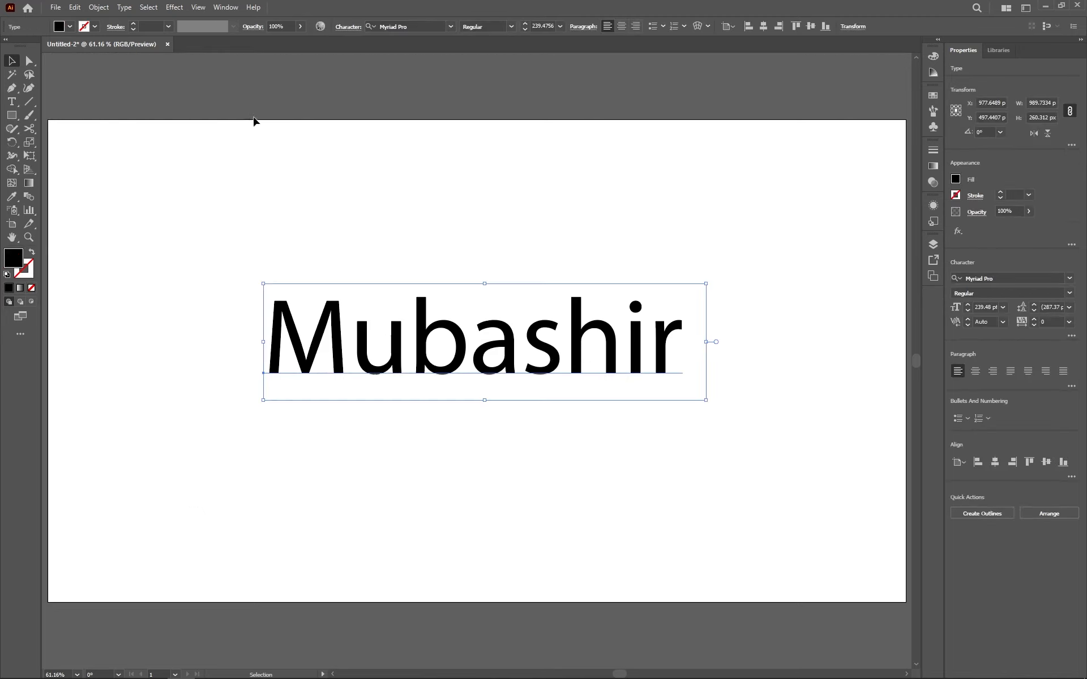
Open the floating Character settings, move them above the end of the name text, and close them.
left_click(237, 8)
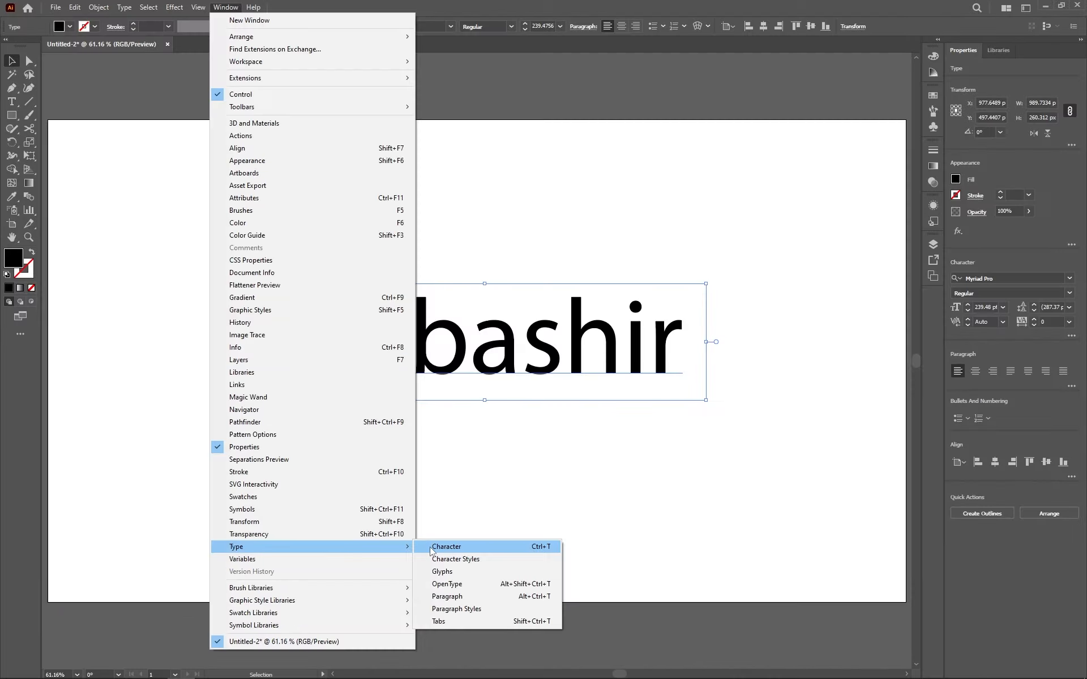
left_click(431, 547)
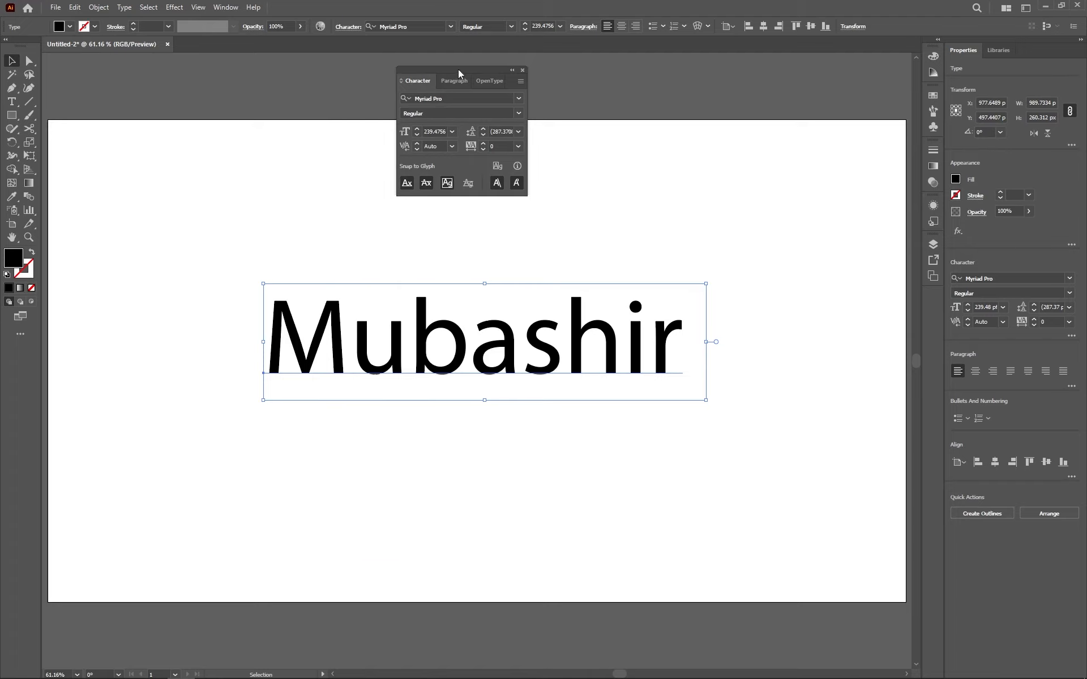
left_click_drag(466, 67, 671, 170)
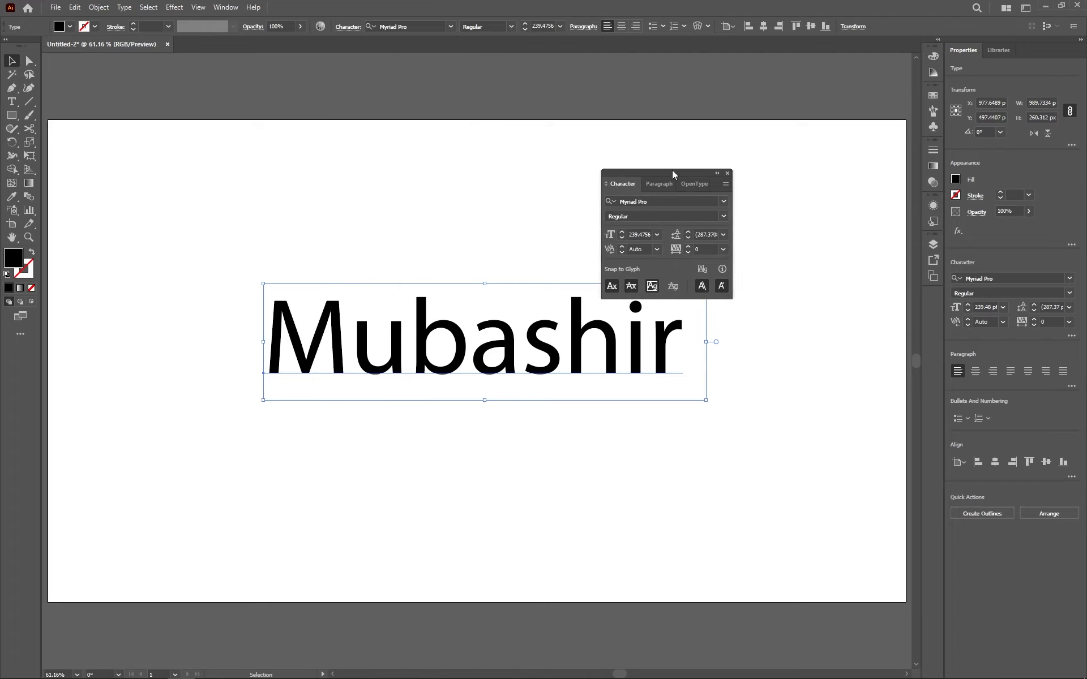
left_click(728, 174)
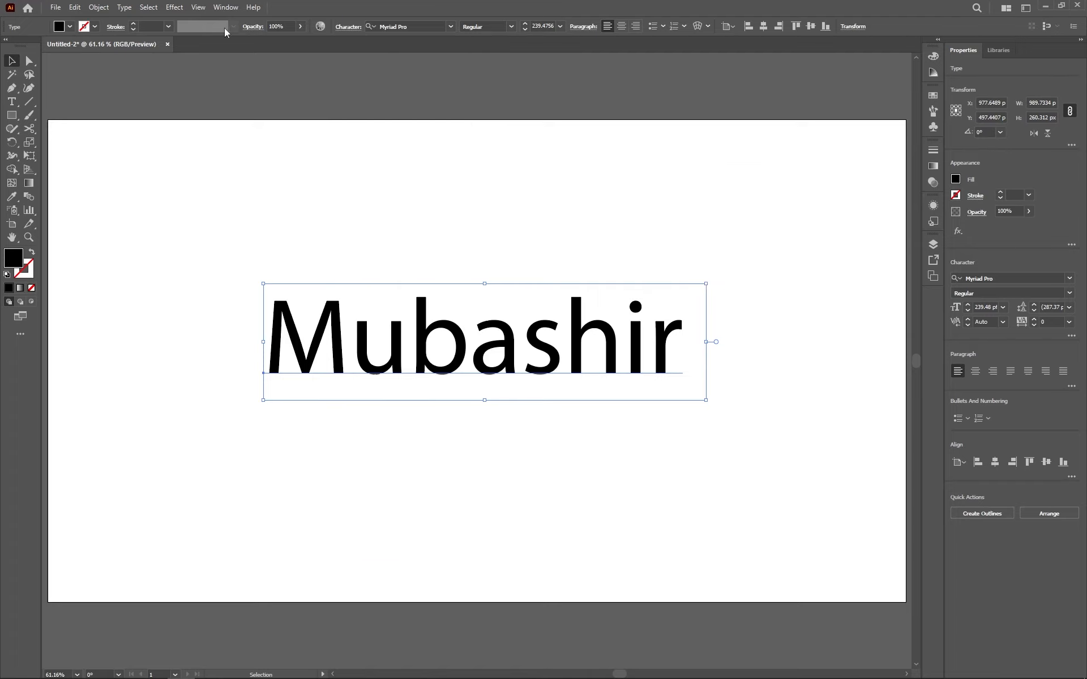
Look through the Type-related windows and bring up the floating Character settings for the name text.
left_click(225, 6)
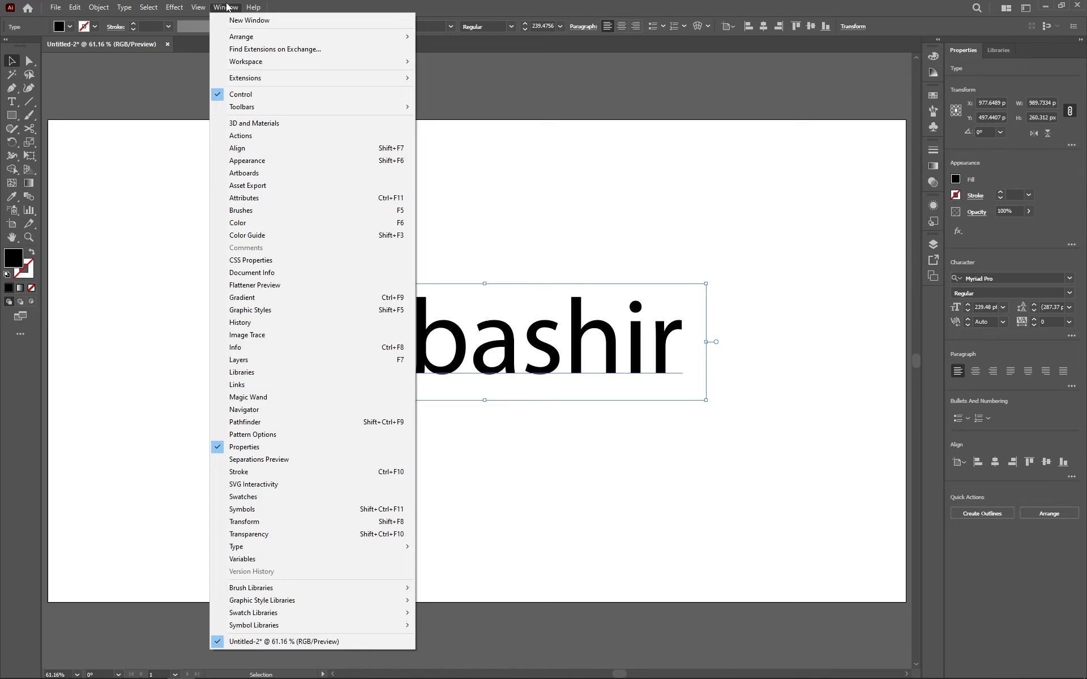
mouse_move(281, 547)
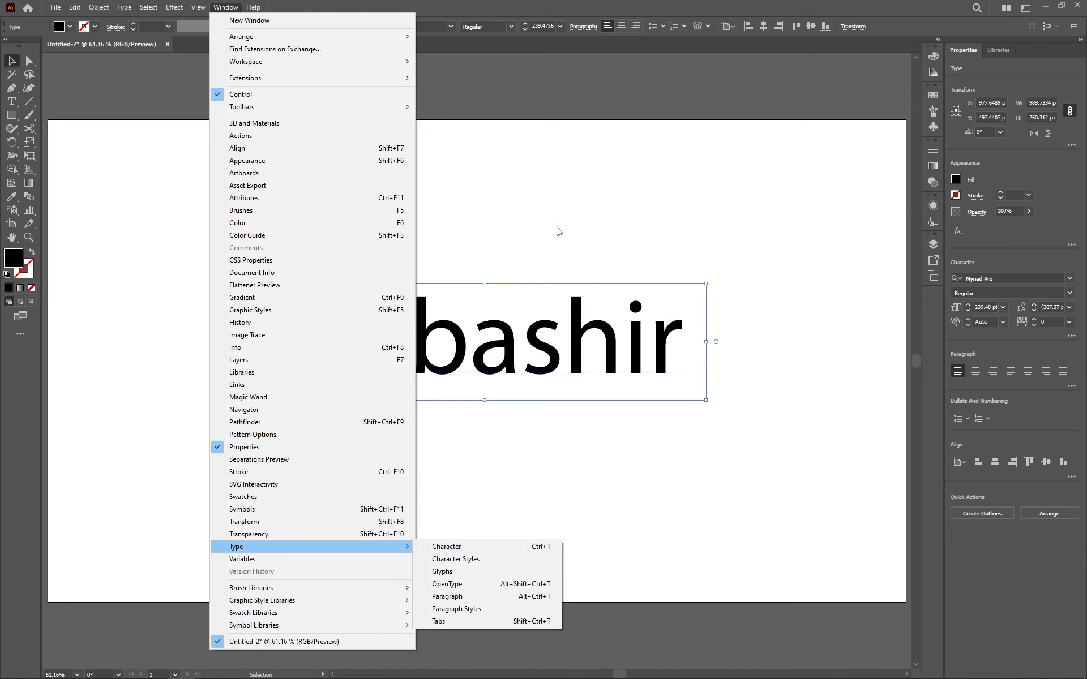
left_click(554, 196)
left_click(553, 196)
key("ctrl+t")
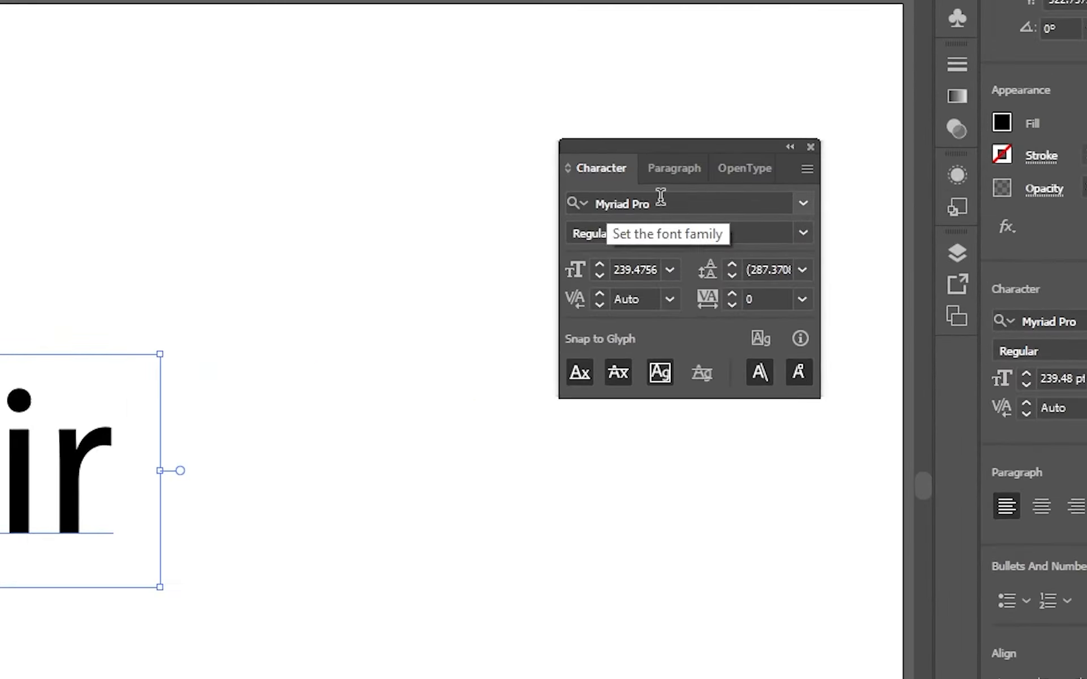
Search the font families for "Arial" and apply Arial to the name text.
left_click(695, 201)
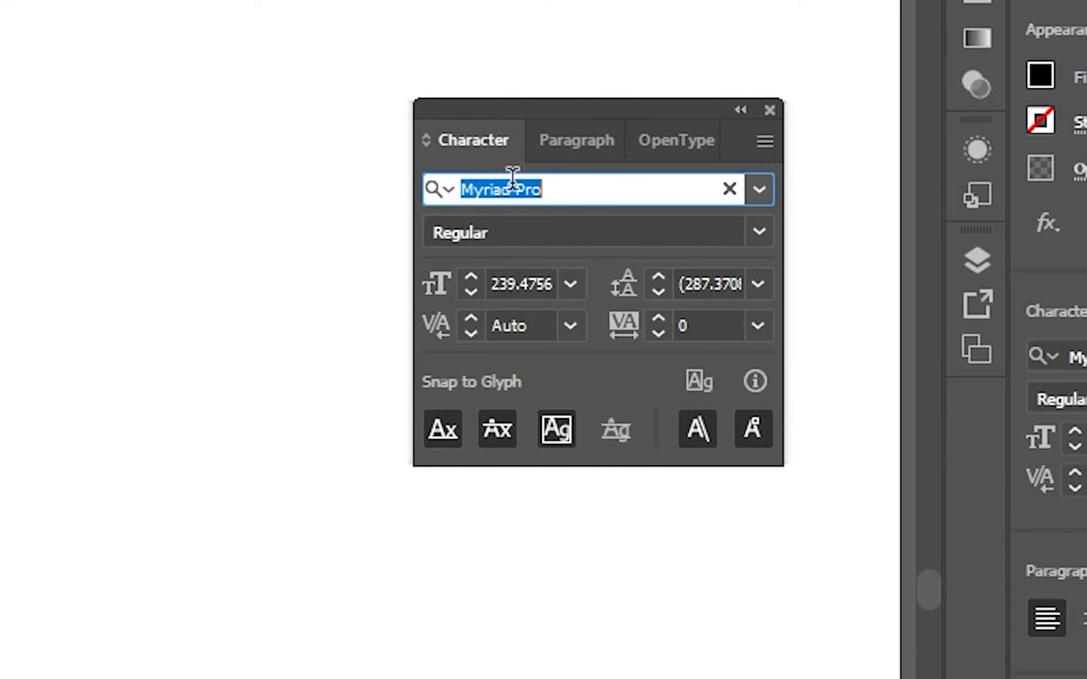
key("Tab")
left_click(549, 194)
left_click(759, 189)
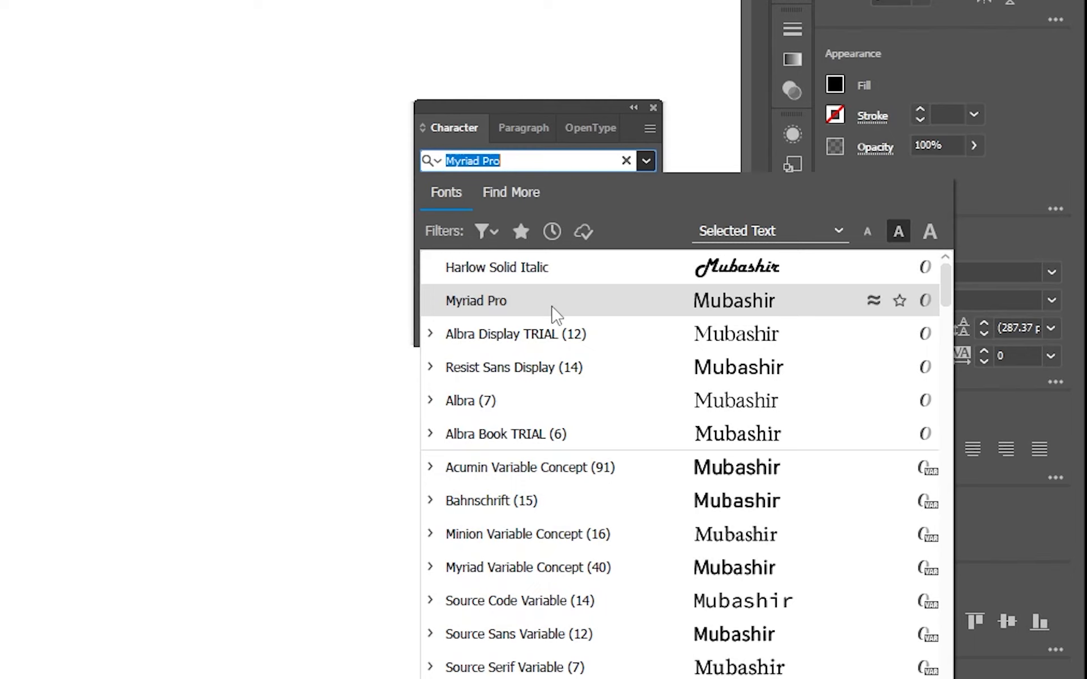
type("Arial")
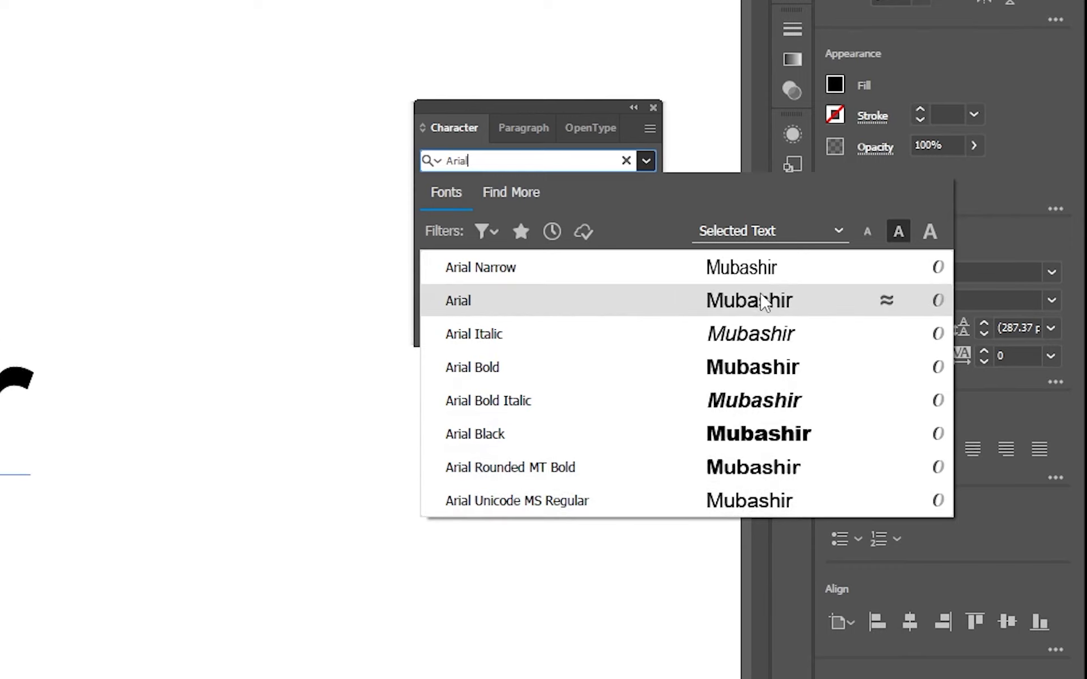
left_click(473, 302)
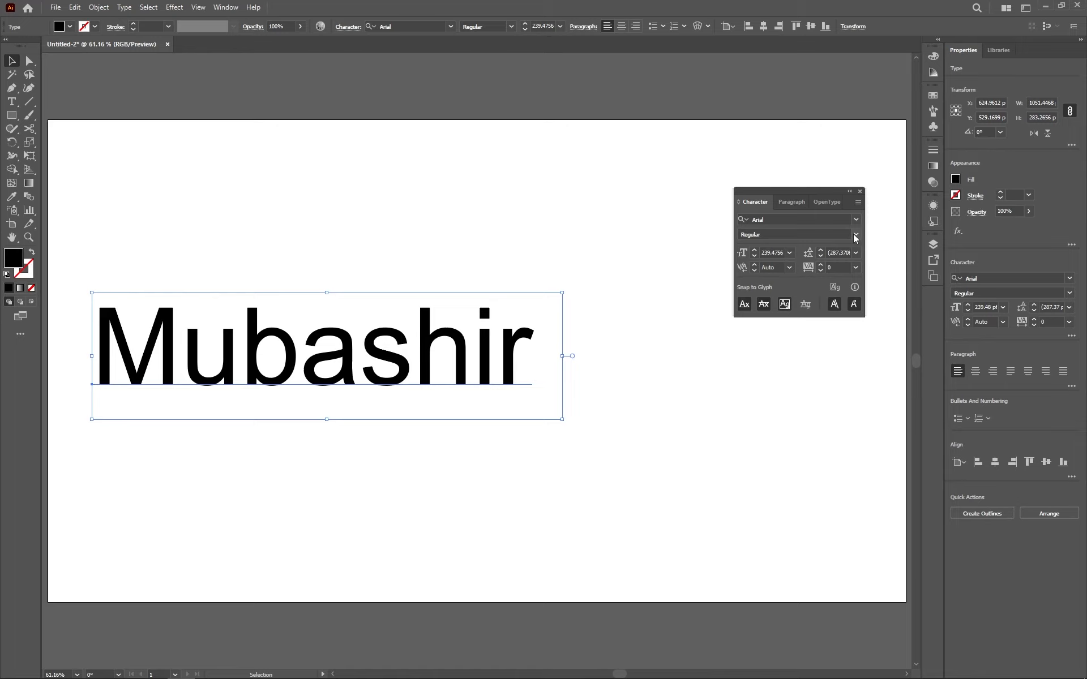
Preview the Arial font styles on the name text, keep Regular, and set the font family to Myriad Pro.
left_click(855, 235)
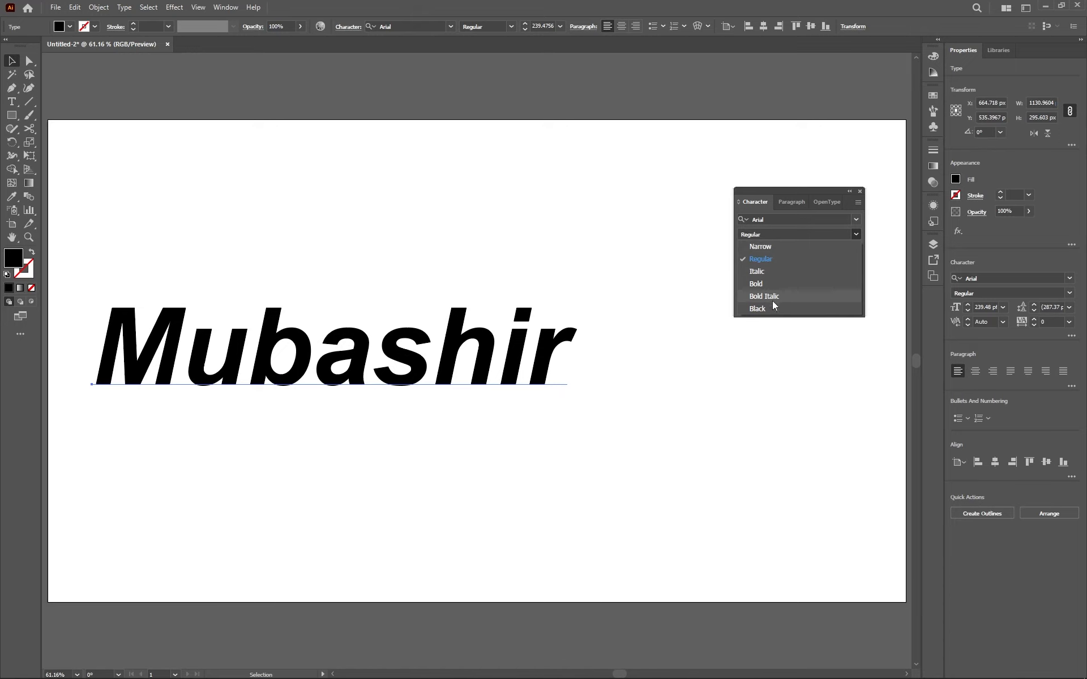
left_click(784, 258)
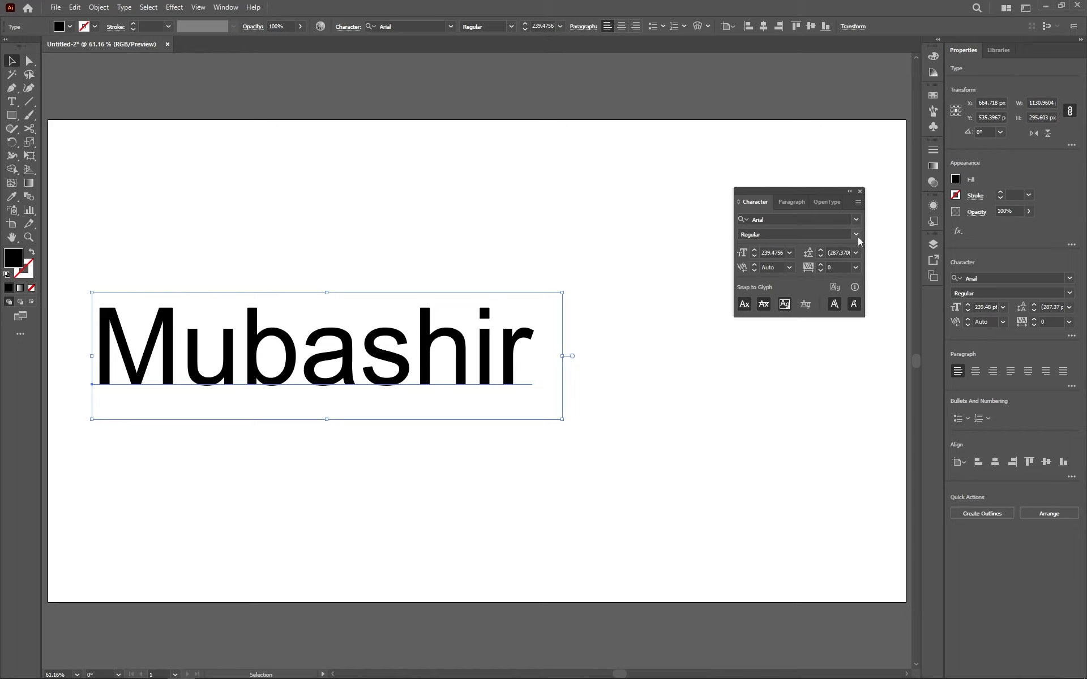
left_click(856, 235)
left_click(856, 233)
left_click(856, 219)
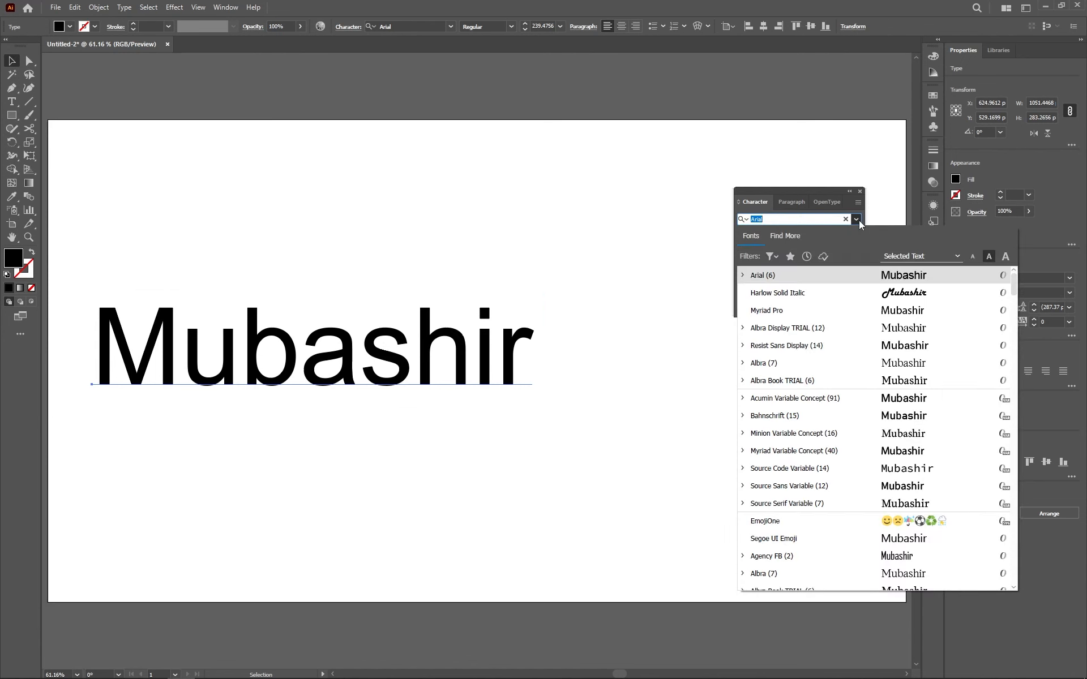
left_click(847, 319)
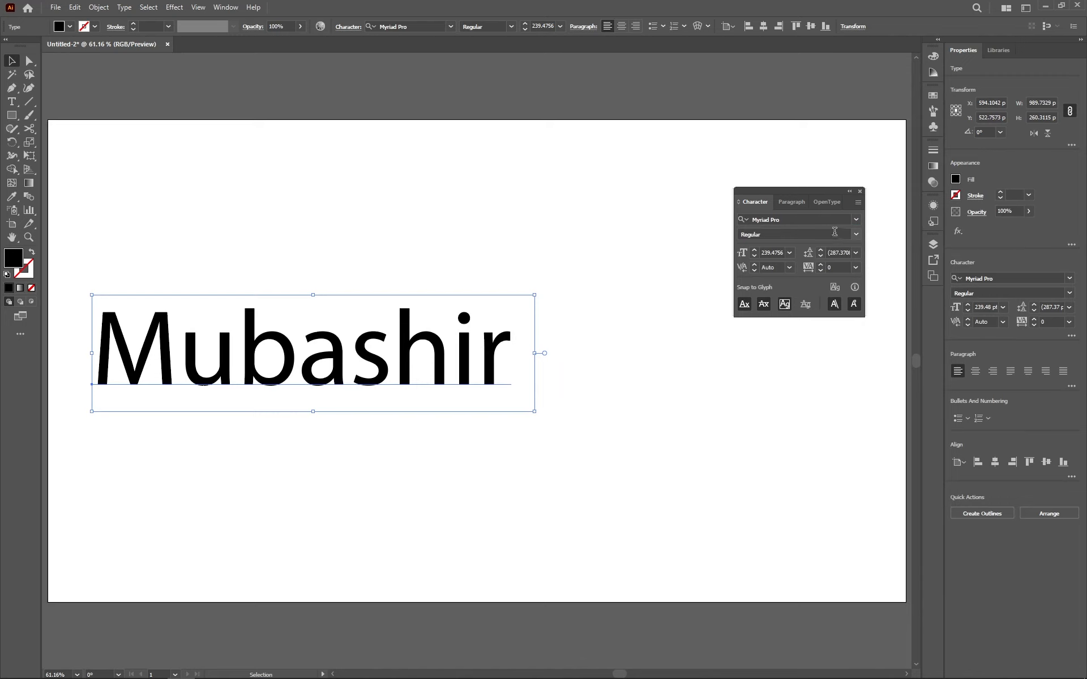
Examine the font family lists offered in the Character settings and in the text object's properties.
left_click(857, 220)
left_click(857, 219)
left_click(857, 220)
left_click(857, 220)
left_click(1070, 278)
left_click(1070, 279)
left_click(1070, 279)
key("Escape")
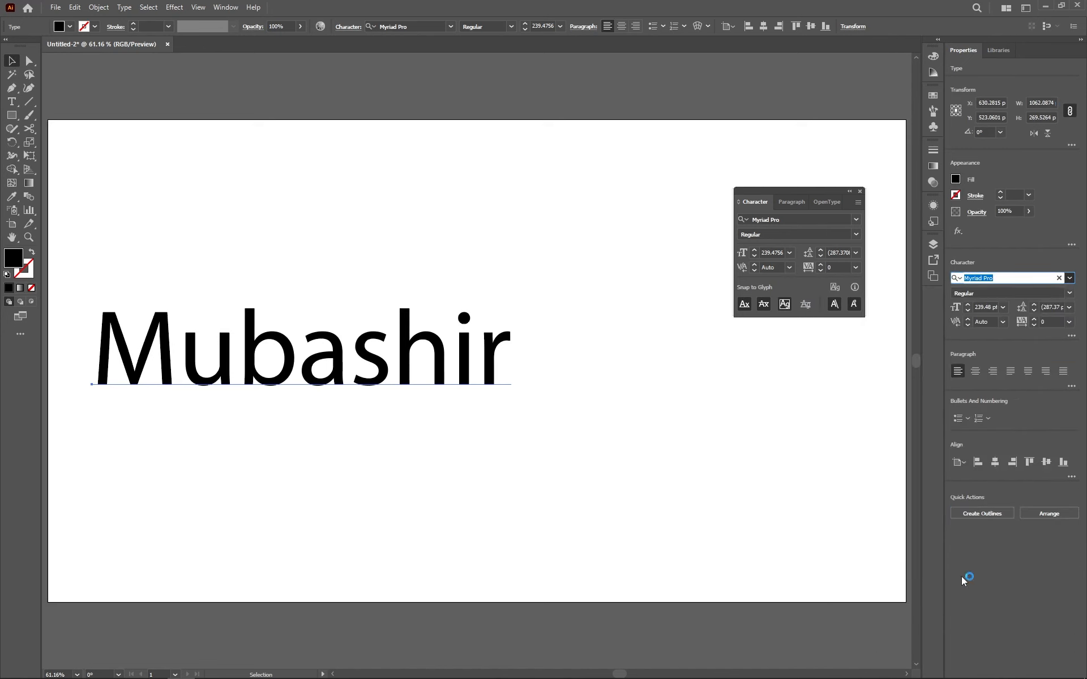
Examine the Font and Recent Fonts choices and the other text options offered for the name text.
right_click(435, 351)
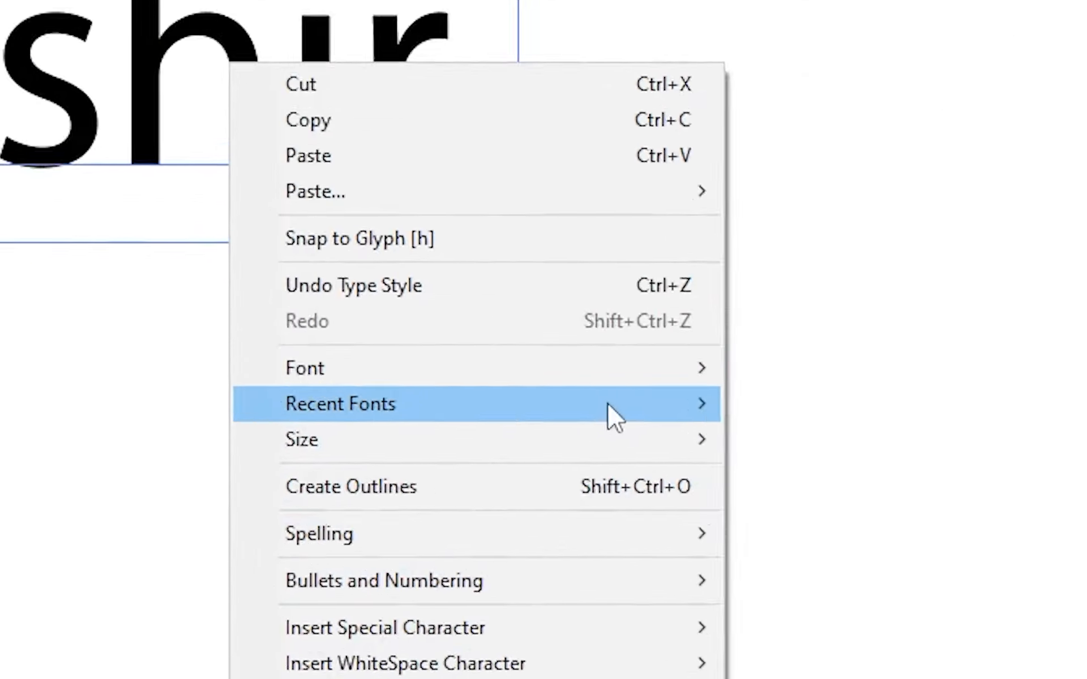
mouse_move(566, 471)
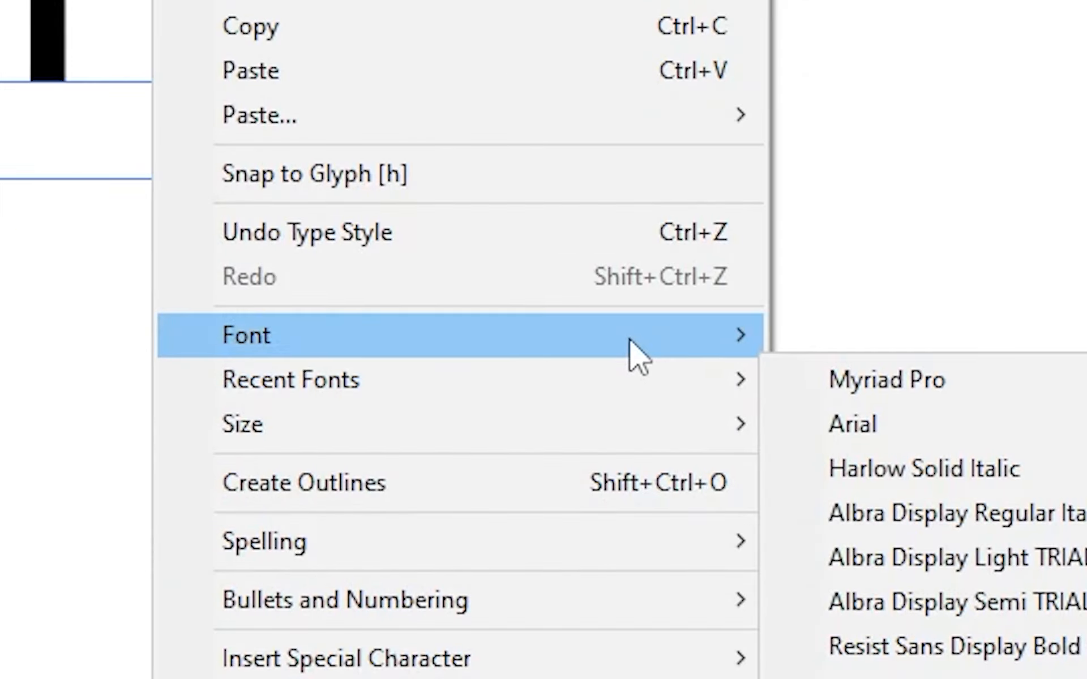
mouse_move(632, 339)
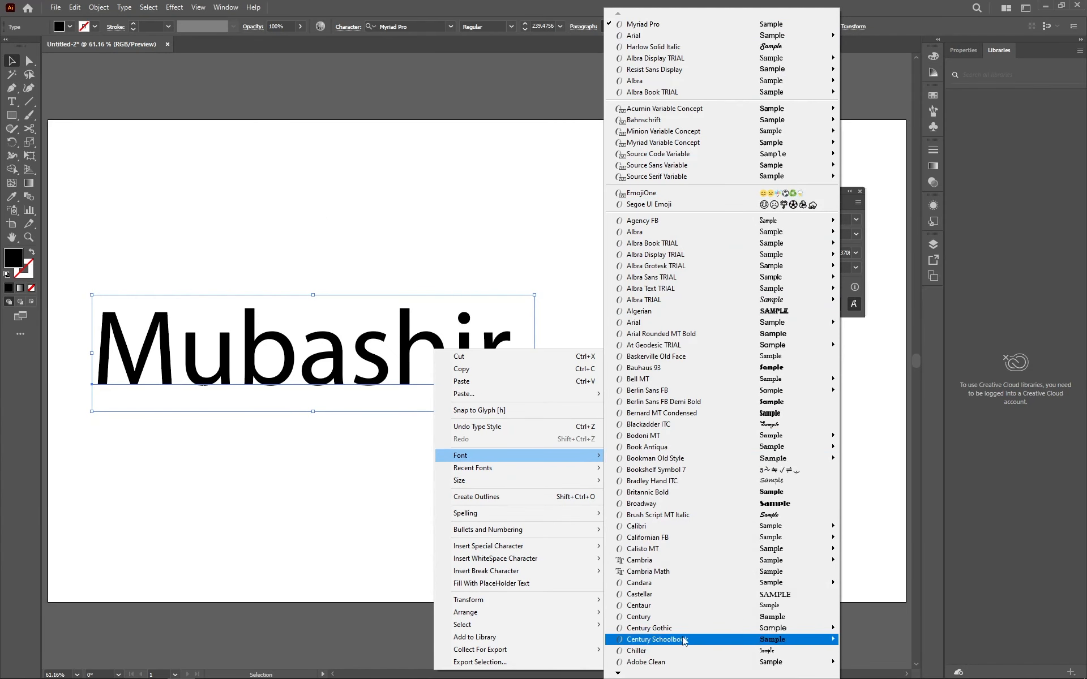
mouse_move(617, 673)
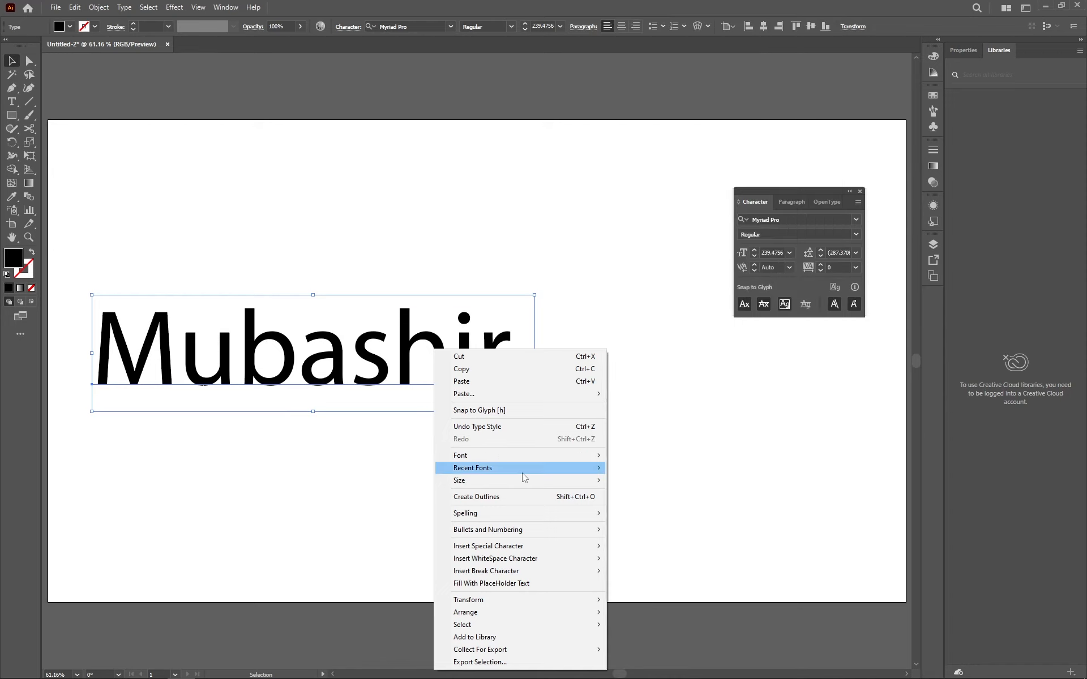
mouse_move(563, 473)
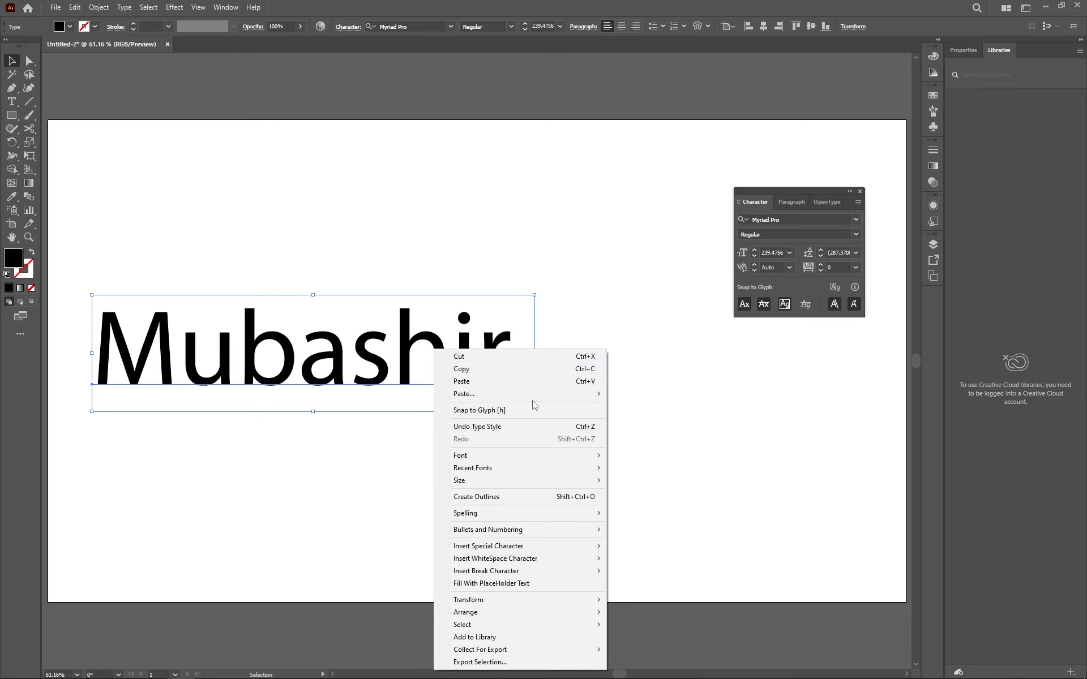
mouse_move(518, 399)
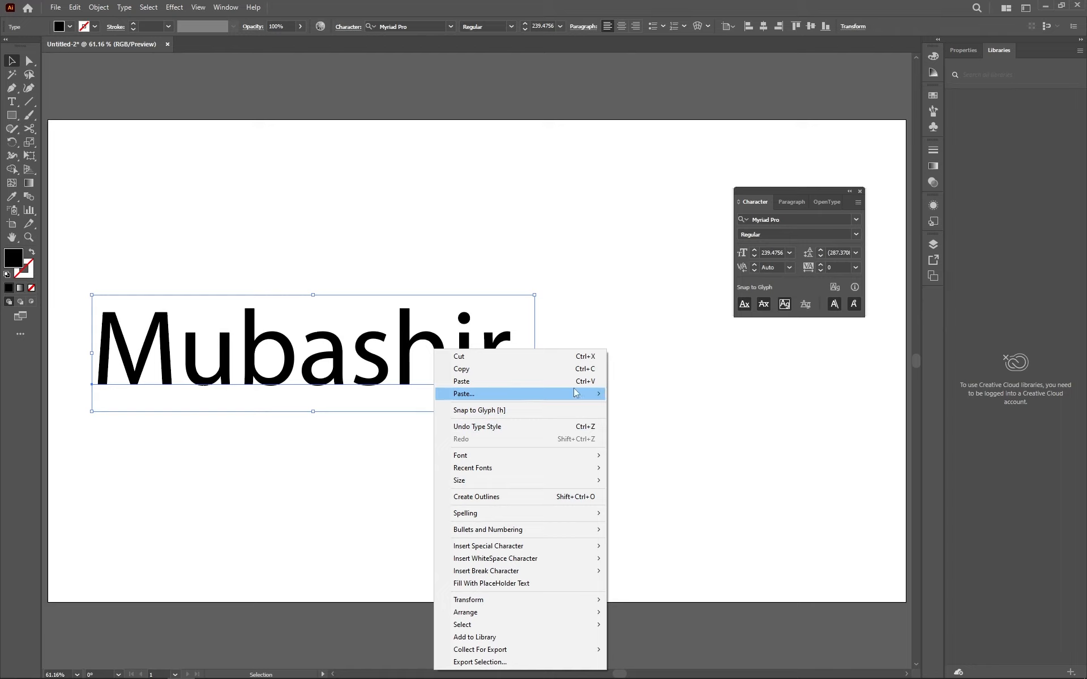
mouse_move(576, 394)
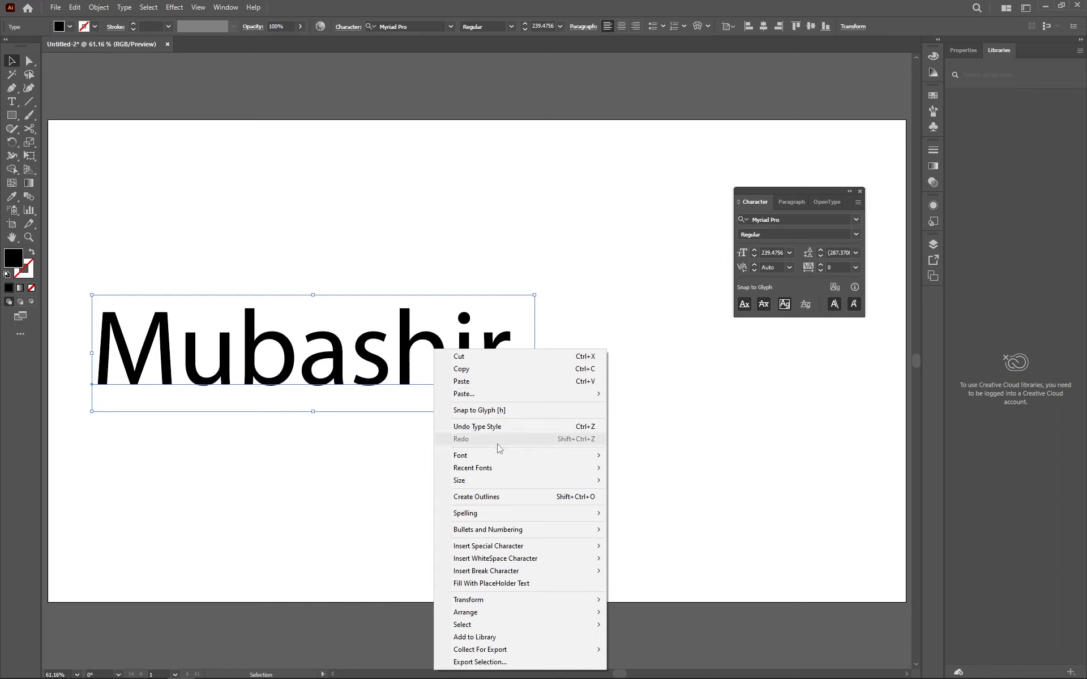
mouse_move(489, 455)
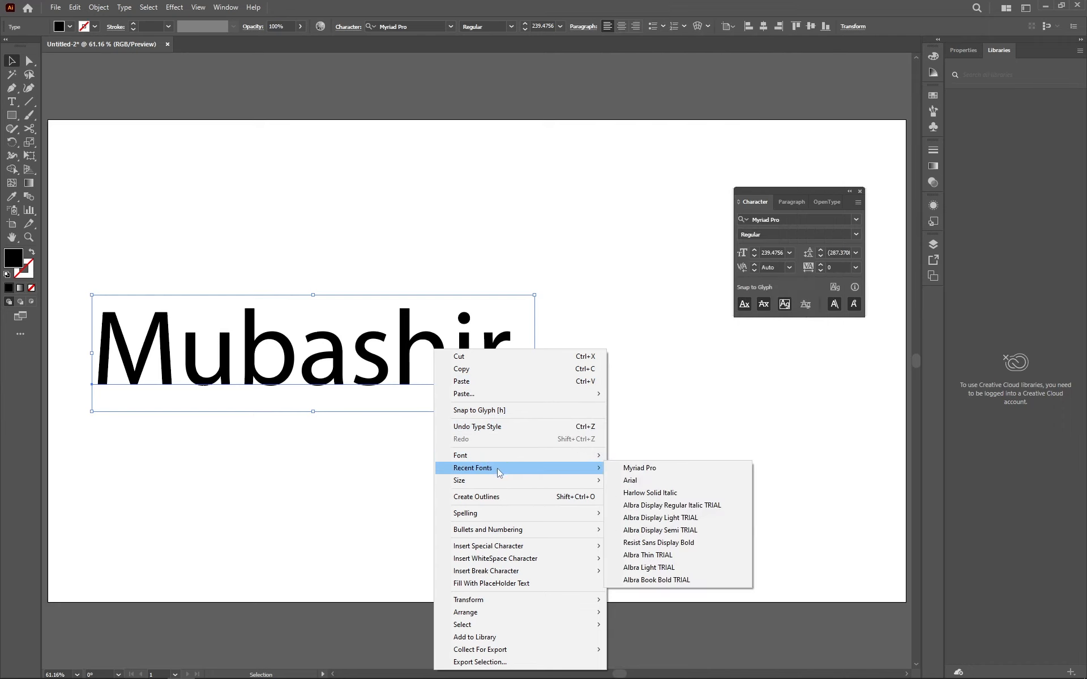
Set the name text's font size to 6 pt.
mouse_move(532, 479)
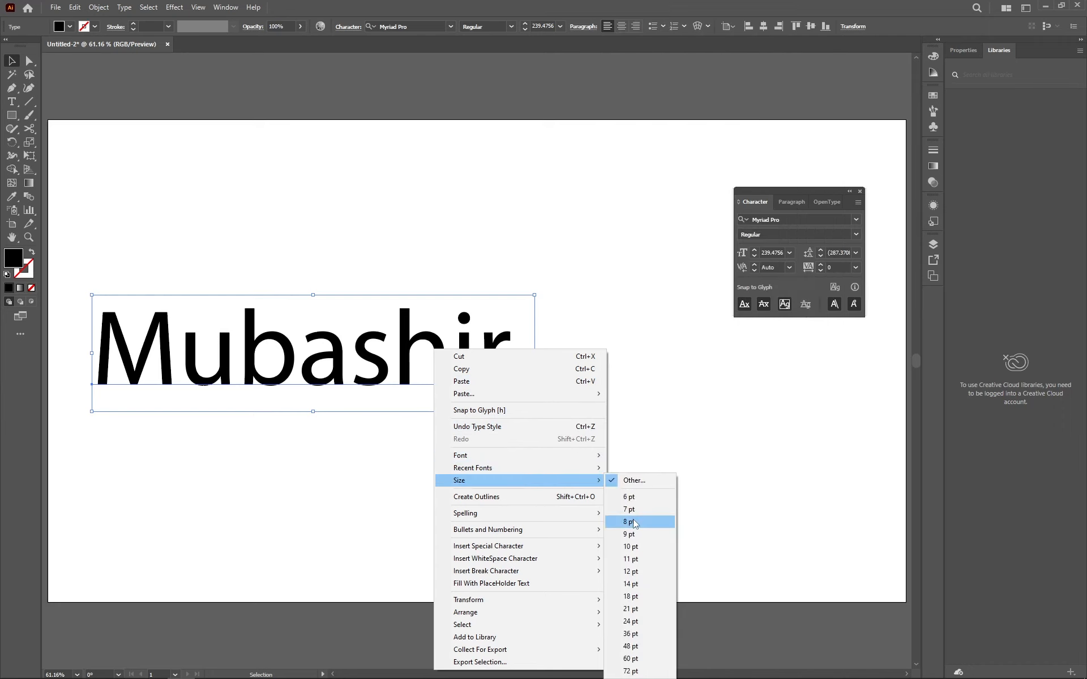
left_click(630, 497)
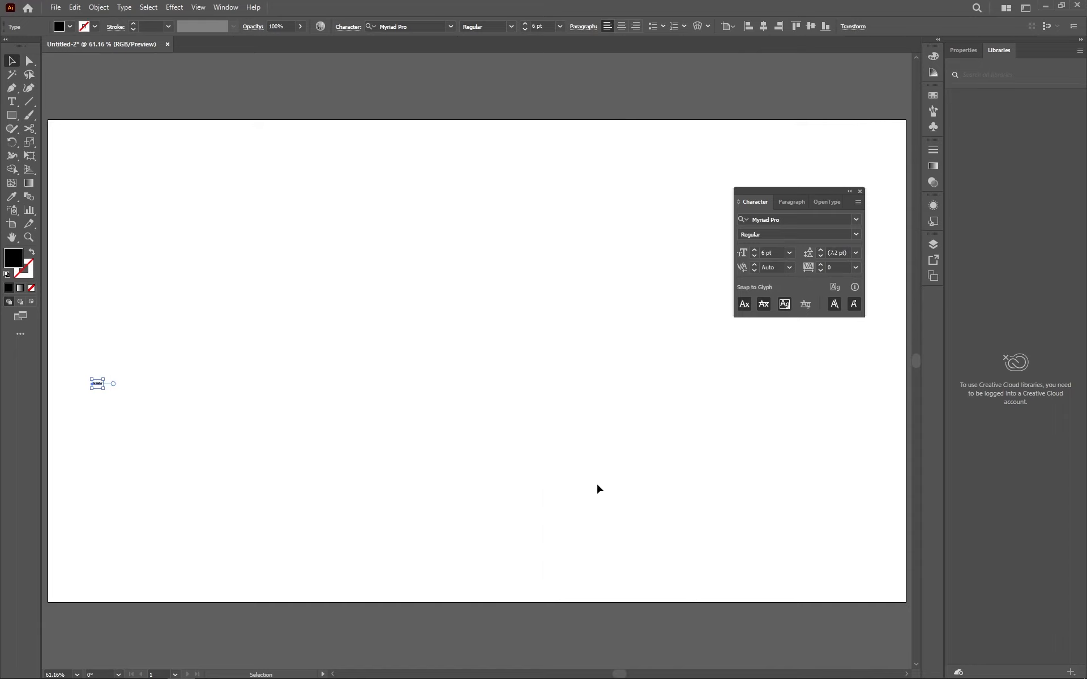
left_click_drag(112, 361, 121, 421)
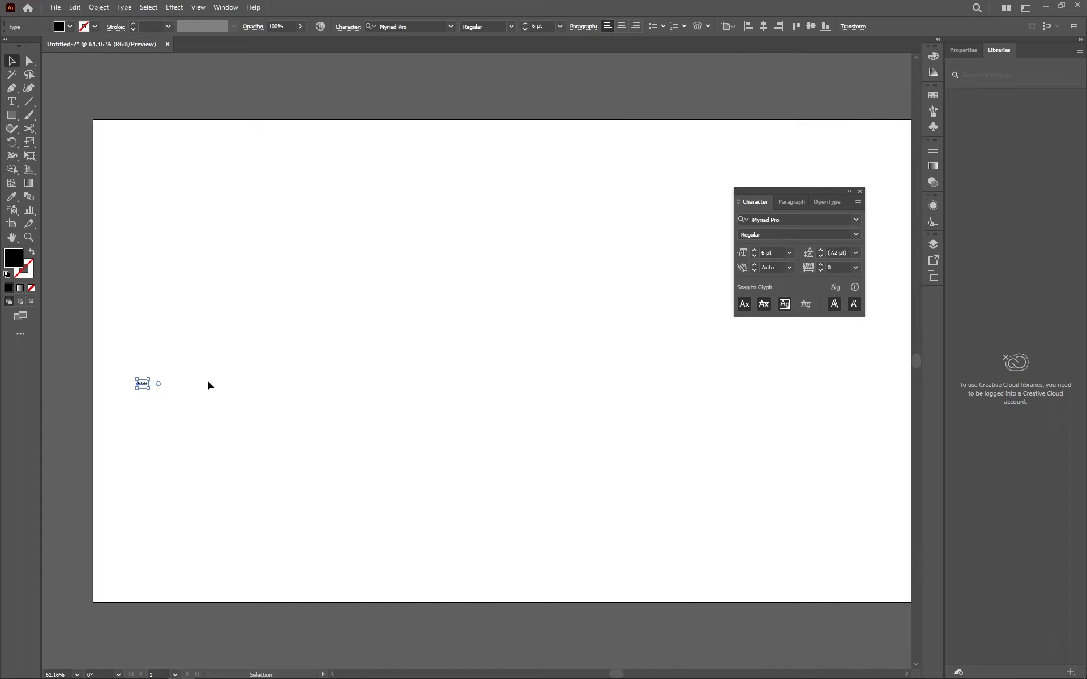
Set the name text's font size to 60 pt and scale the text up proportionally to about 345 pt.
right_click(141, 382)
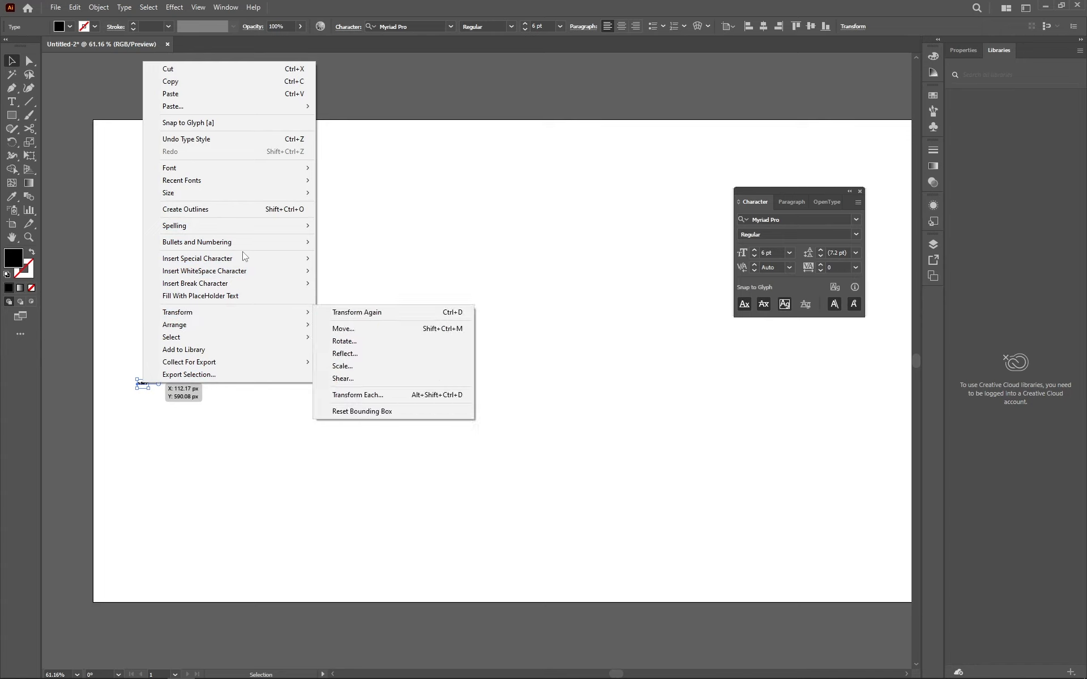
mouse_move(247, 197)
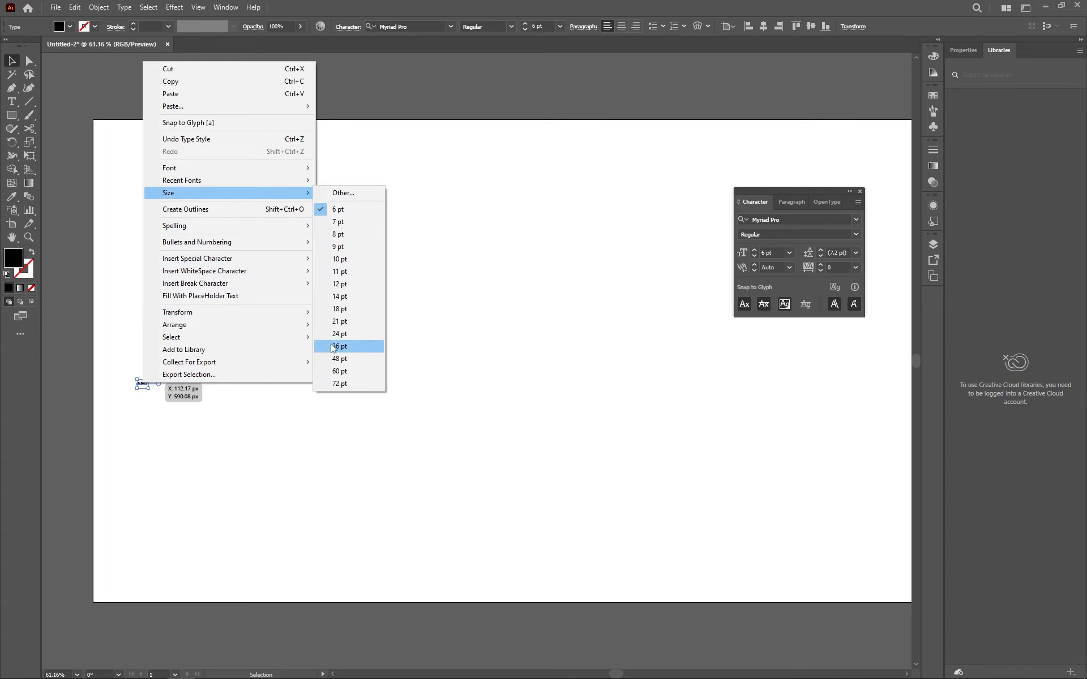
left_click(348, 371)
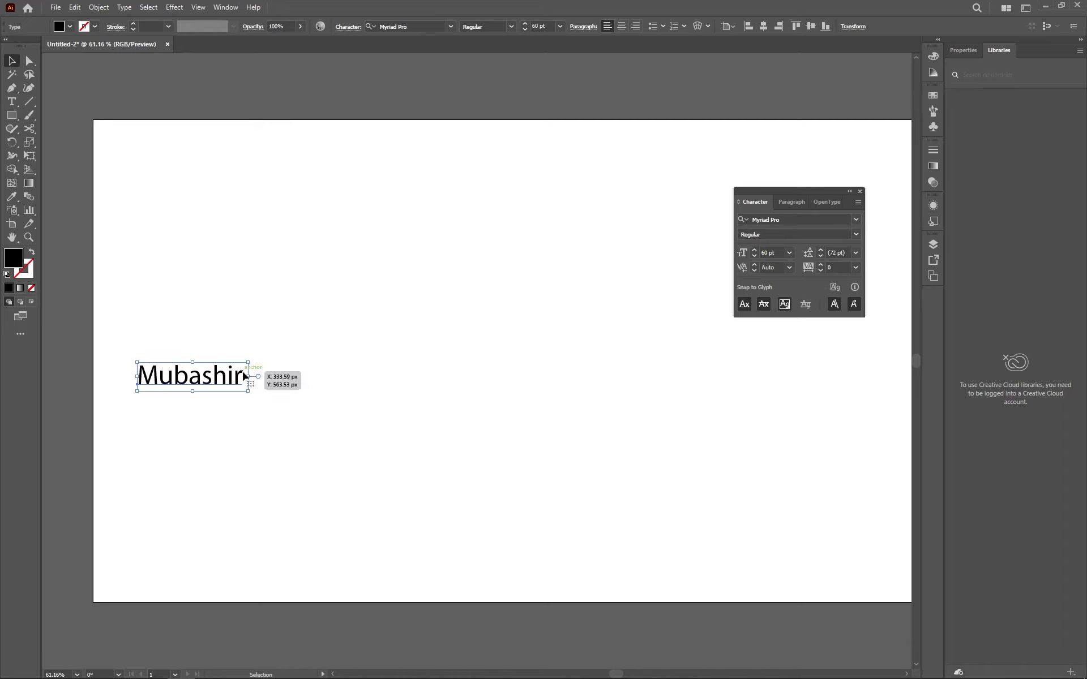
left_click_drag(250, 376, 776, 396)
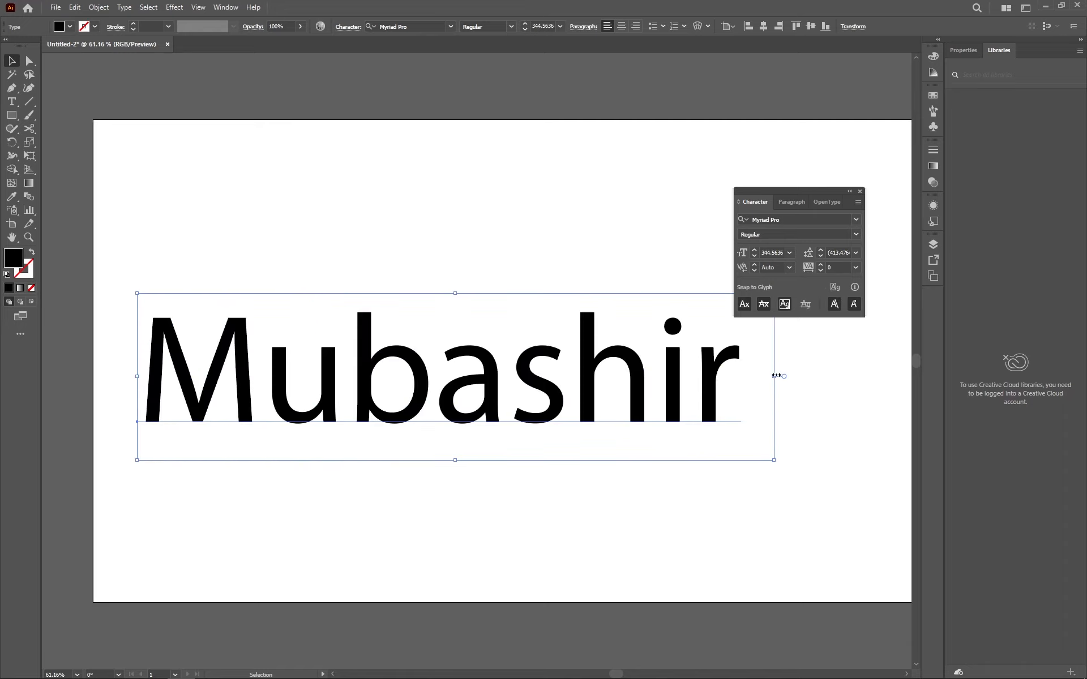
scroll(776, 375, "right", 2)
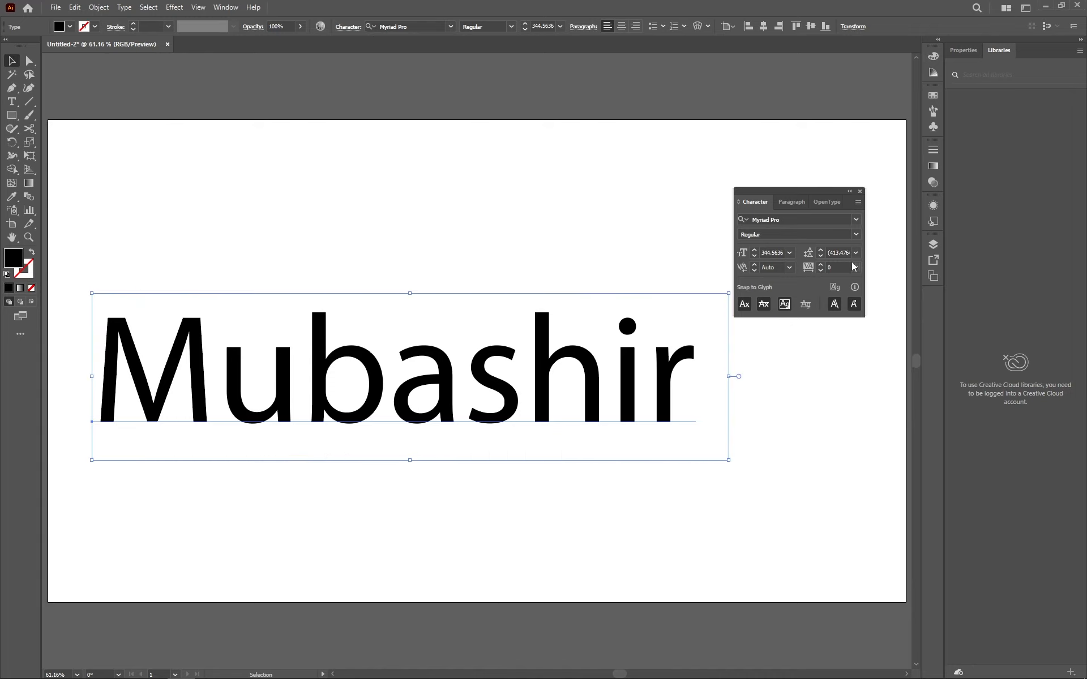
Turn on Auto Spell Check for the name text.
right_click(690, 348)
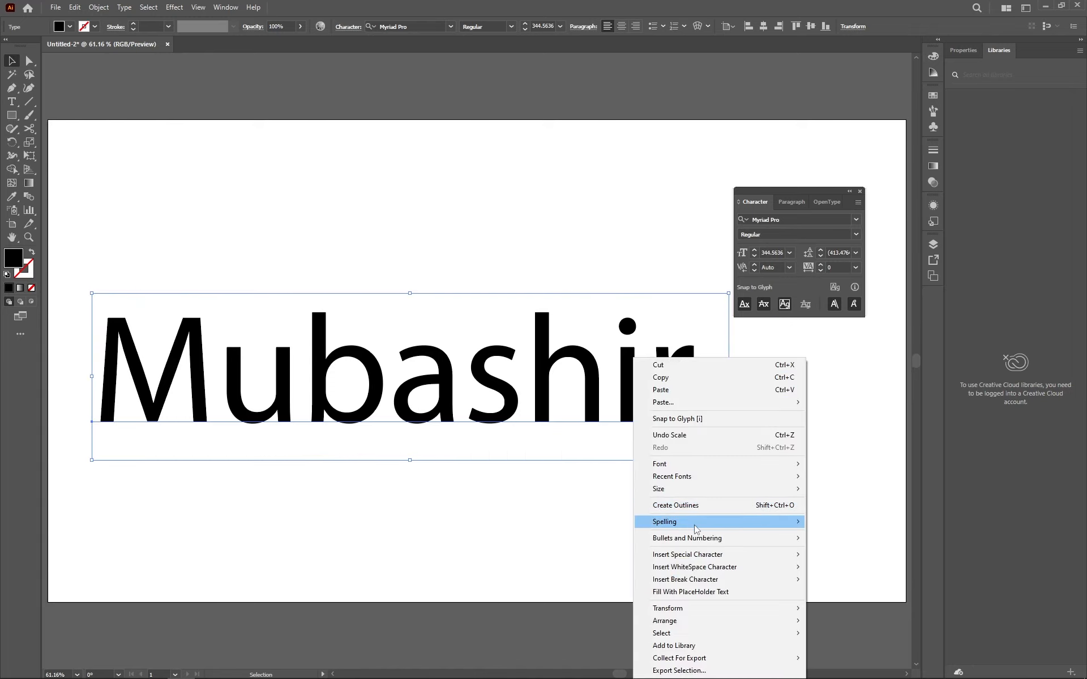
mouse_move(692, 491)
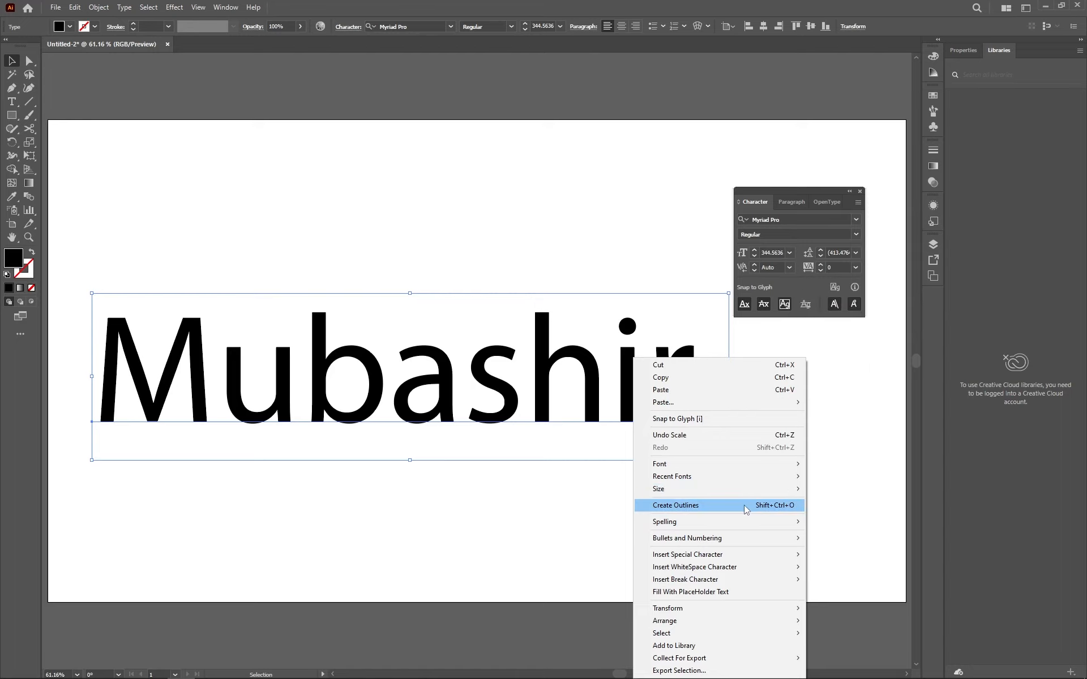
mouse_move(753, 522)
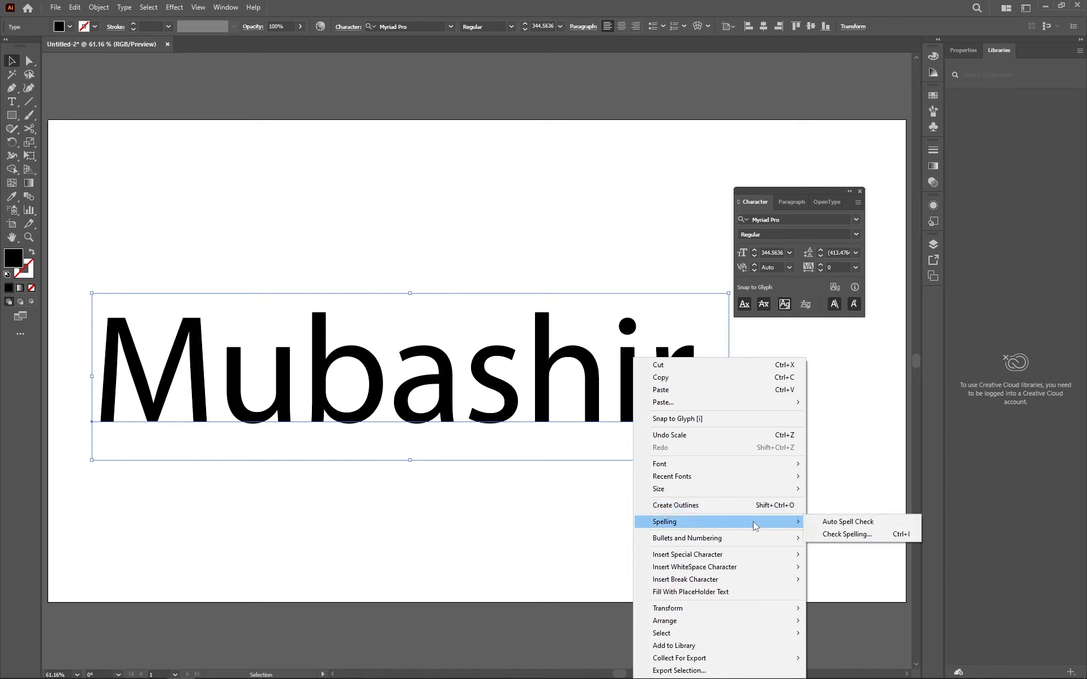
left_click(824, 525)
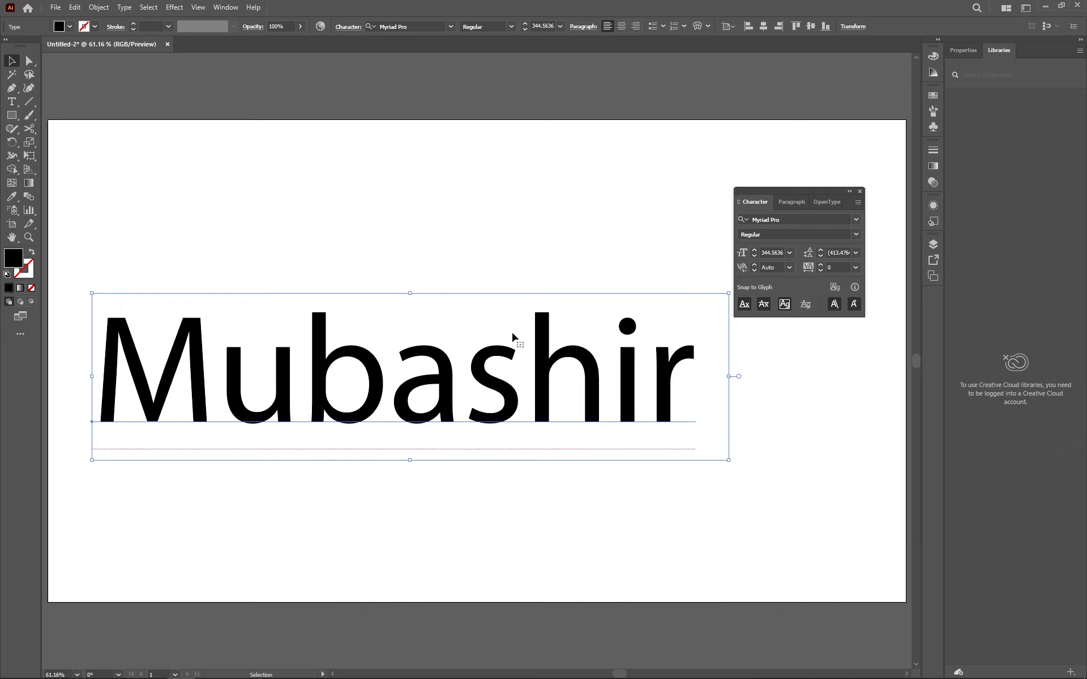
Undo the scaling and both font size changes of the name text, and turn off Auto Spell Check.
key("ctrl+z")
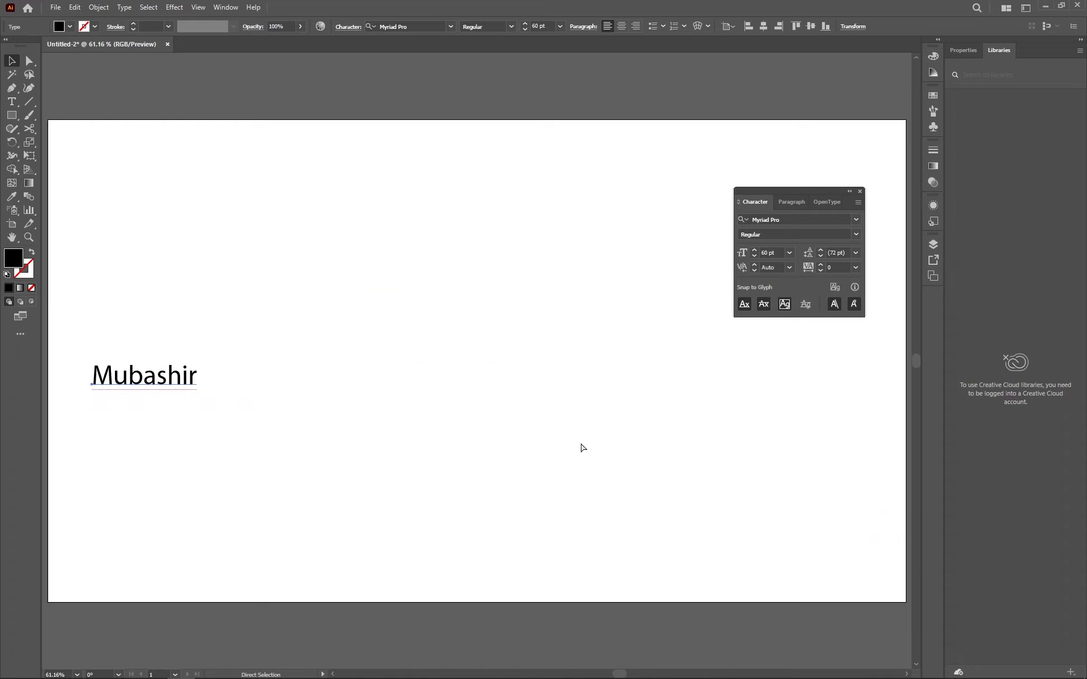
key("ctrl+z")
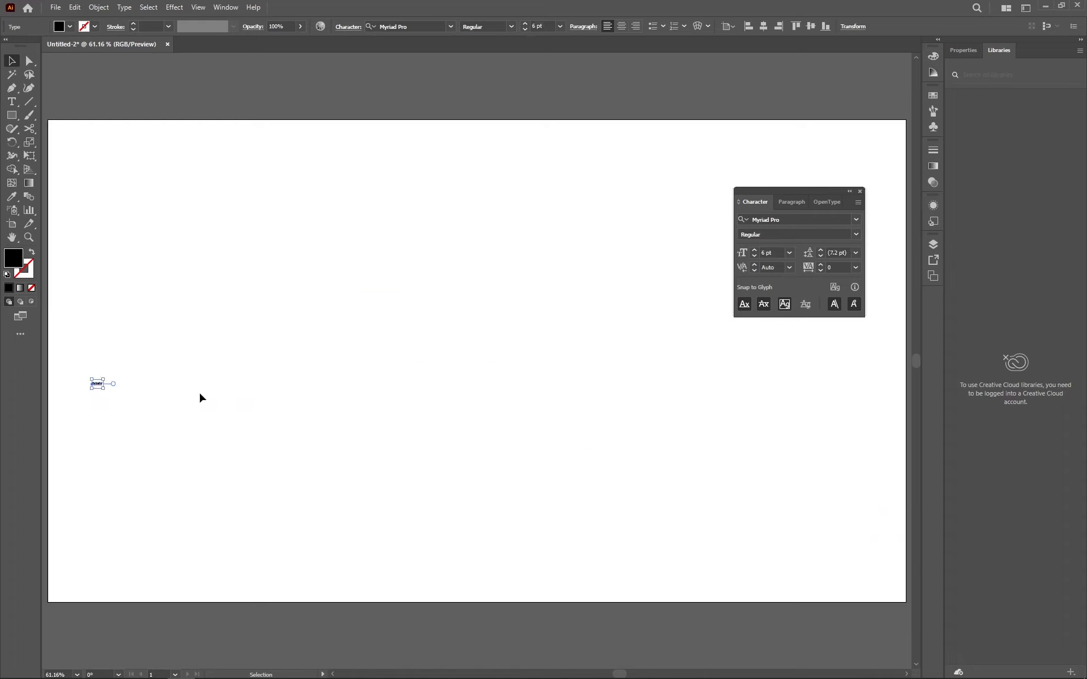
key("ctrl+z")
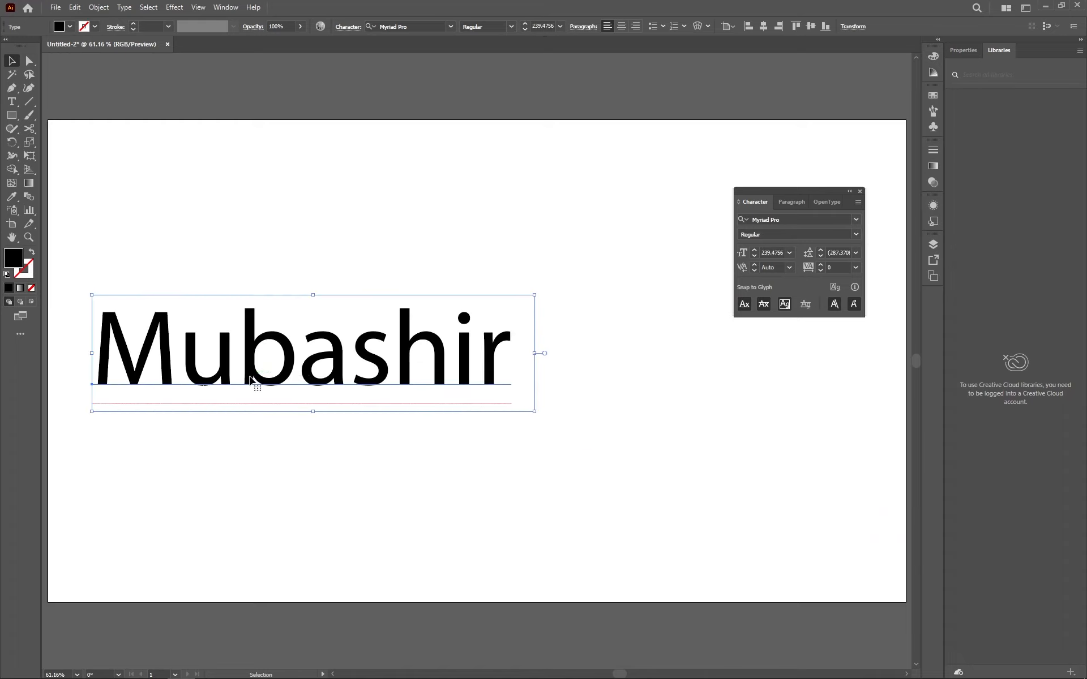
right_click(251, 381)
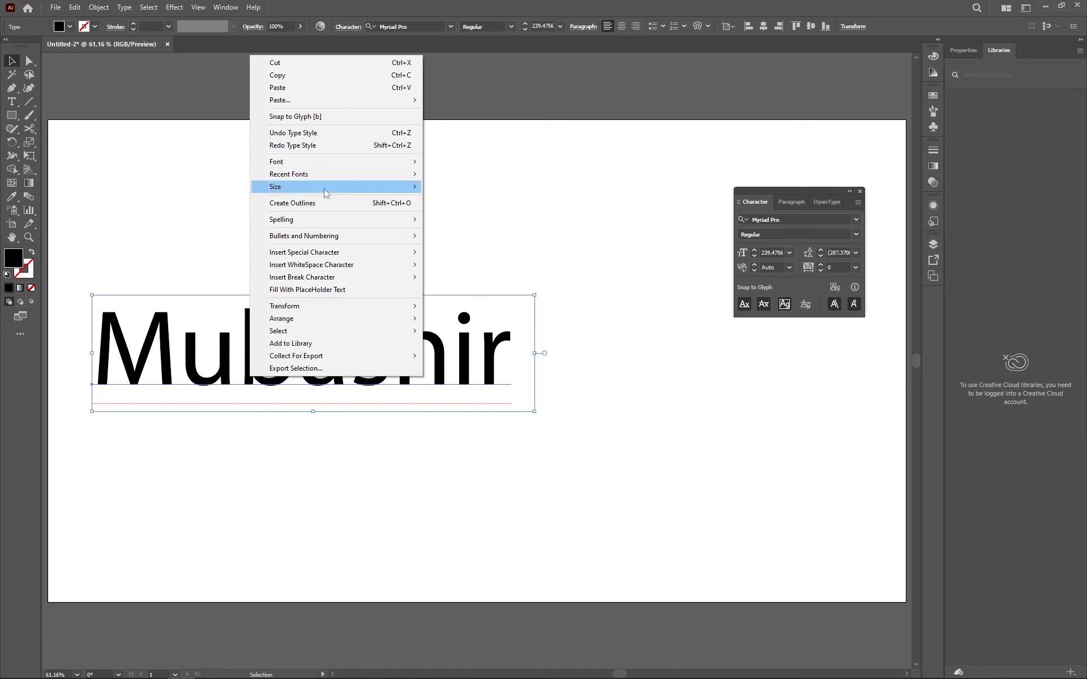
left_click(492, 226)
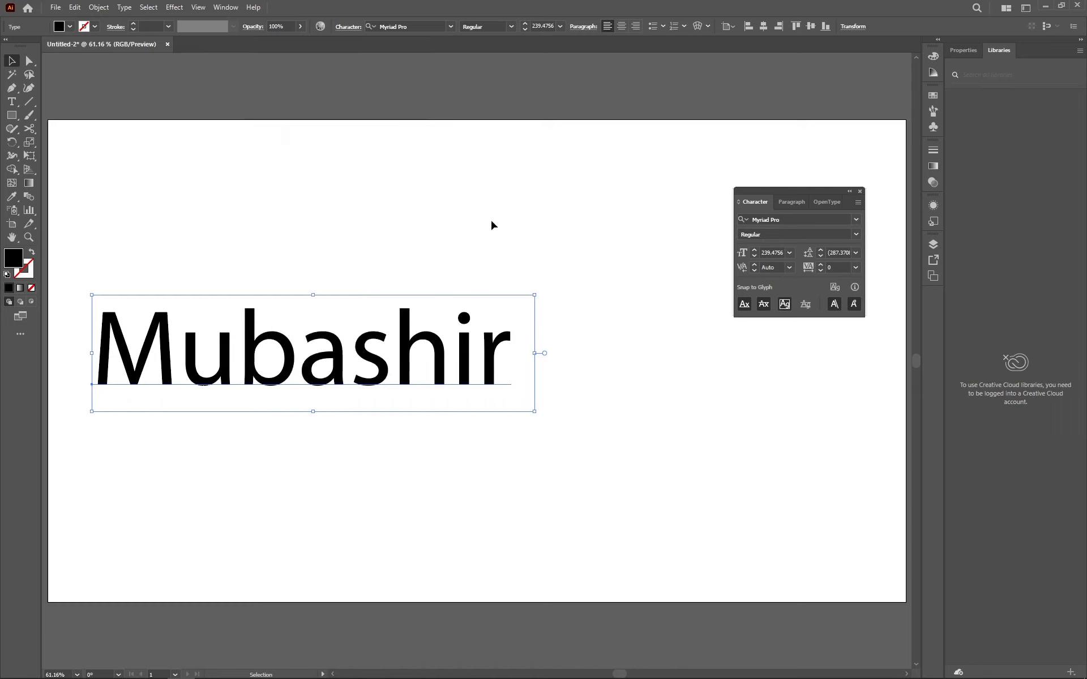
Try applying bullets to the name text and undo them.
right_click(305, 255)
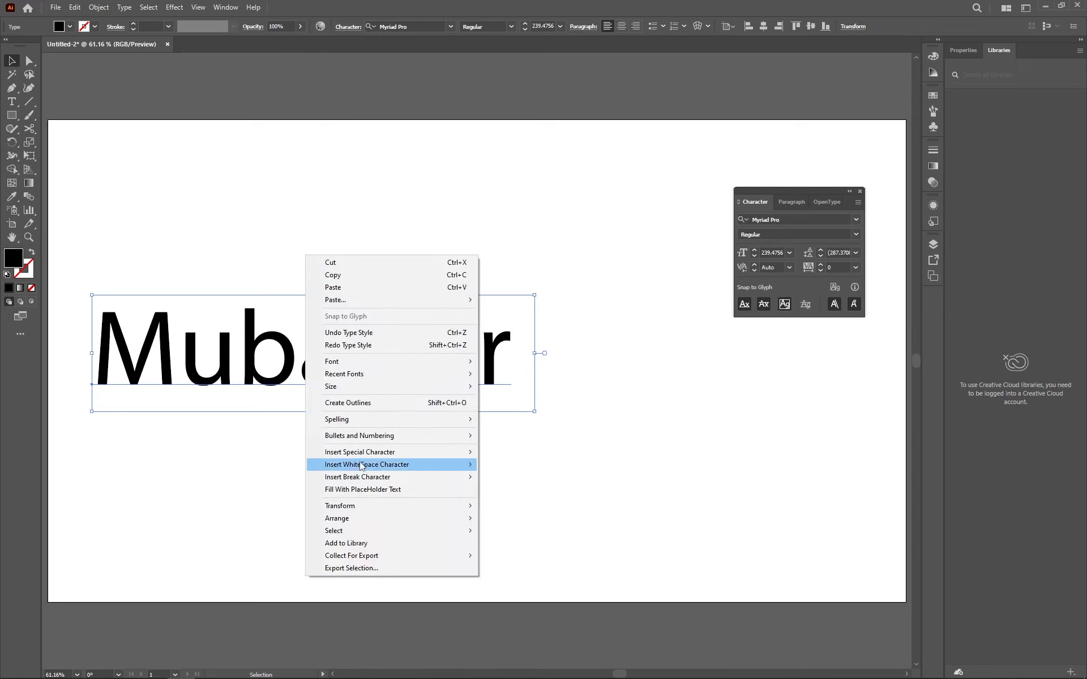
mouse_move(357, 467)
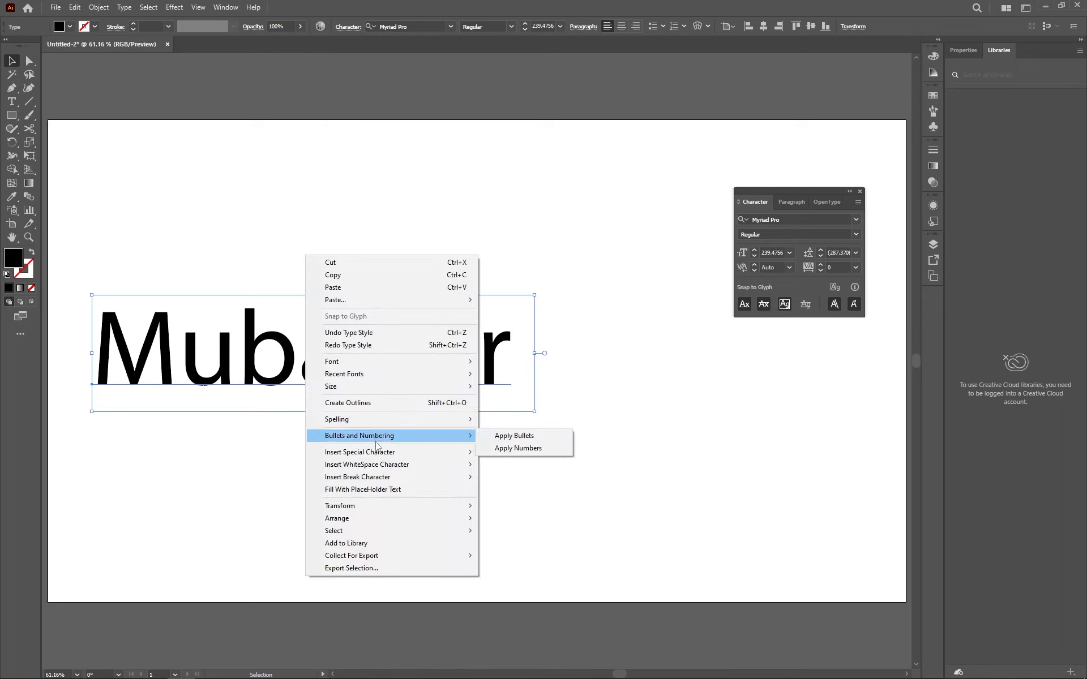
mouse_move(394, 421)
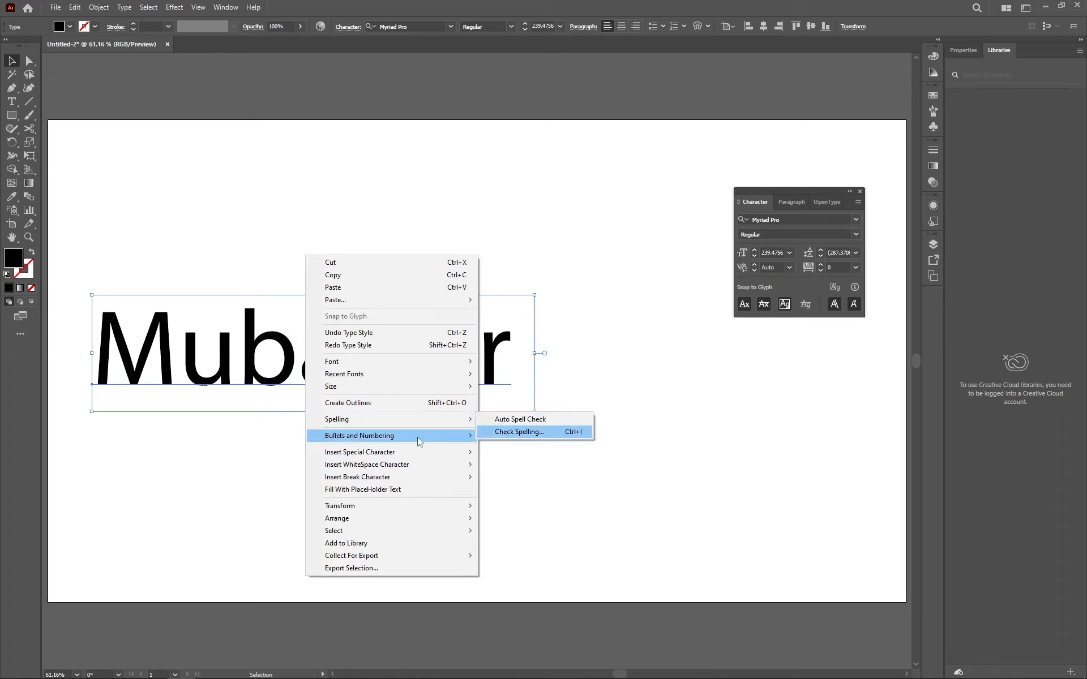
mouse_move(419, 437)
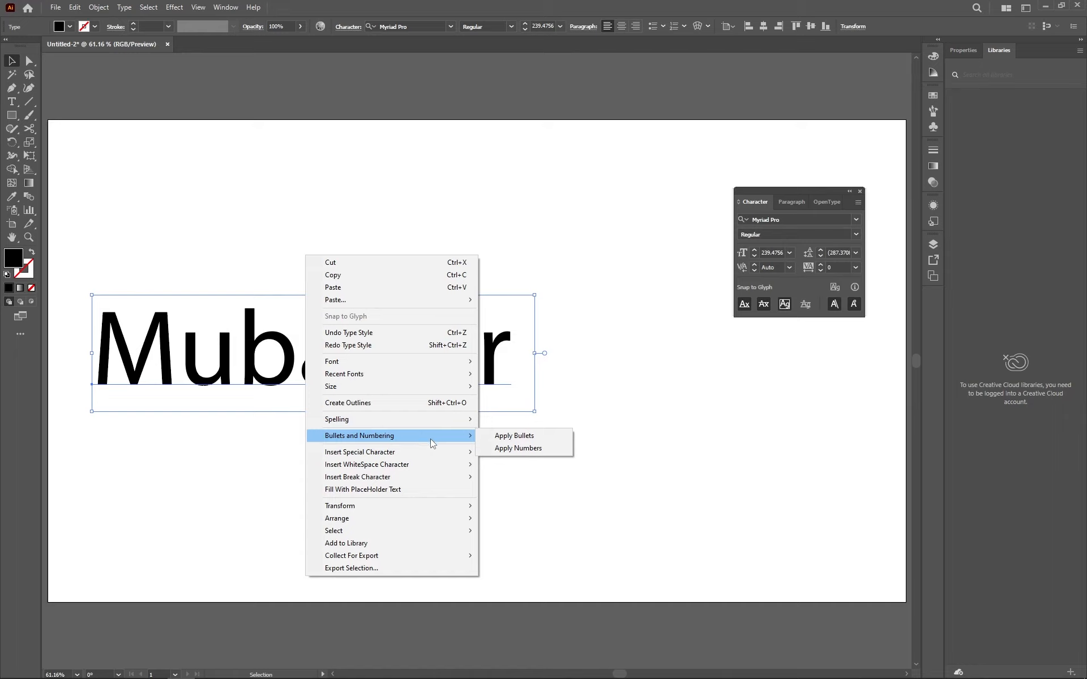
left_click(512, 436)
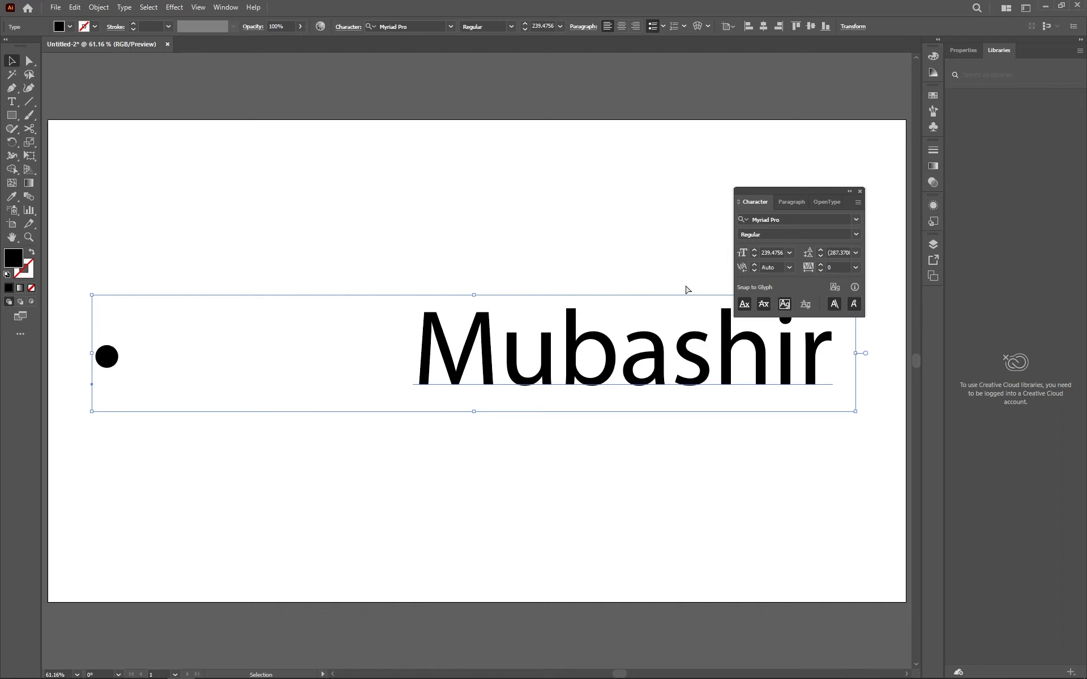
key("ctrl+z")
Try applying numbers to the name text and undo the numbering.
right_click(201, 344)
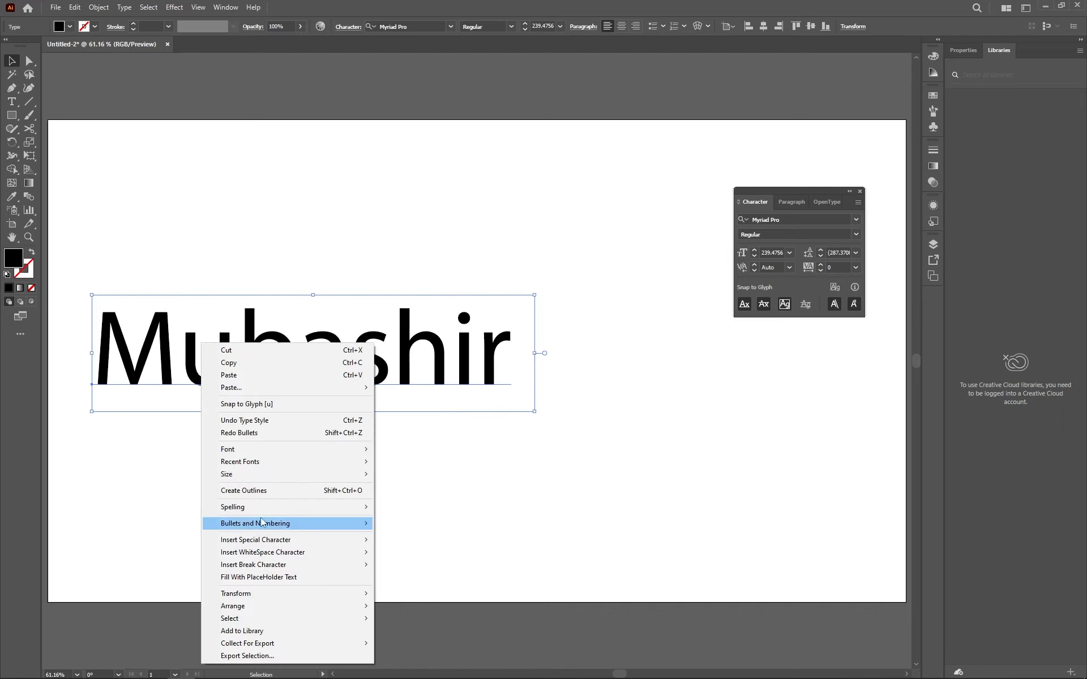
mouse_move(284, 526)
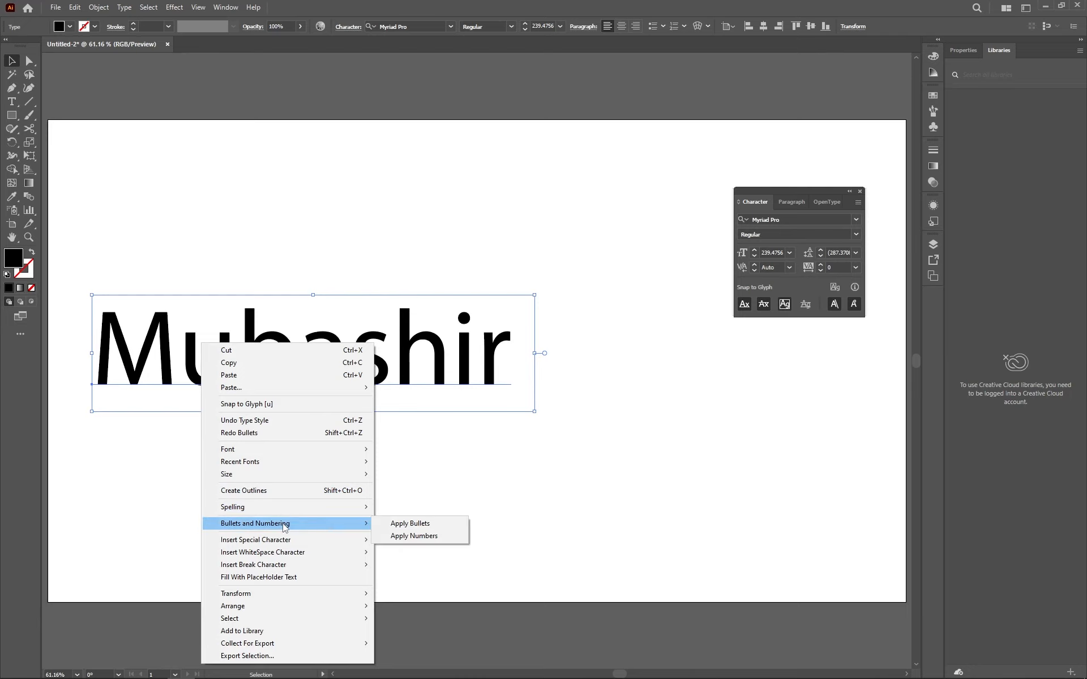
left_click(413, 536)
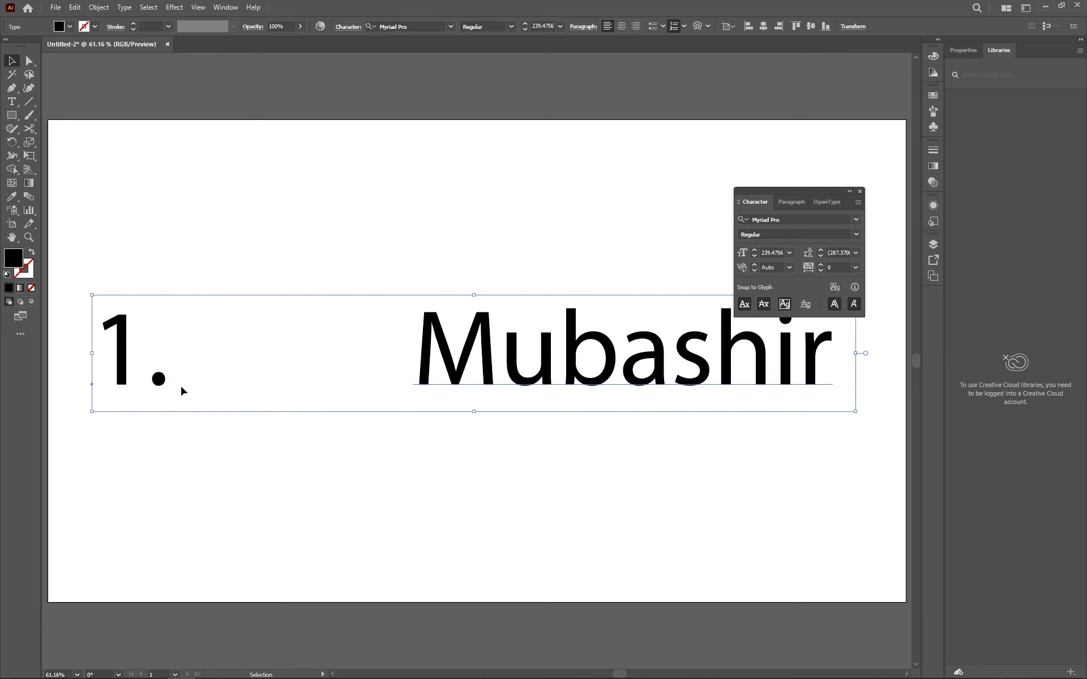
key("ctrl+z")
Examine the special character, whitespace, placeholder text, Transform and Arrange options for the name text.
right_click(484, 345)
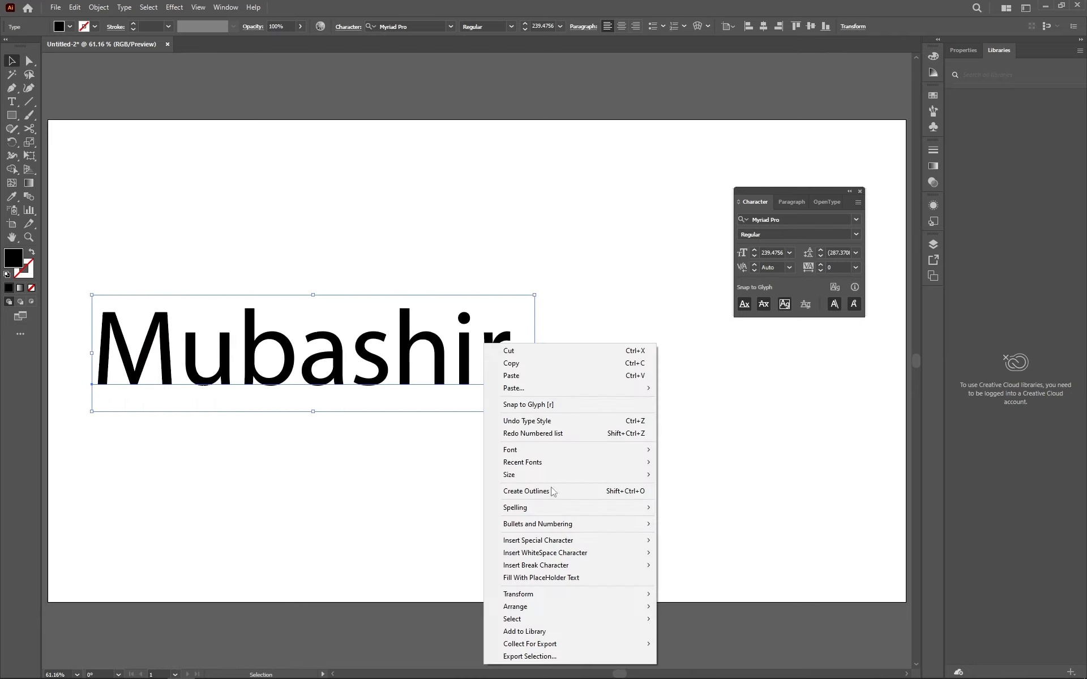
mouse_move(633, 542)
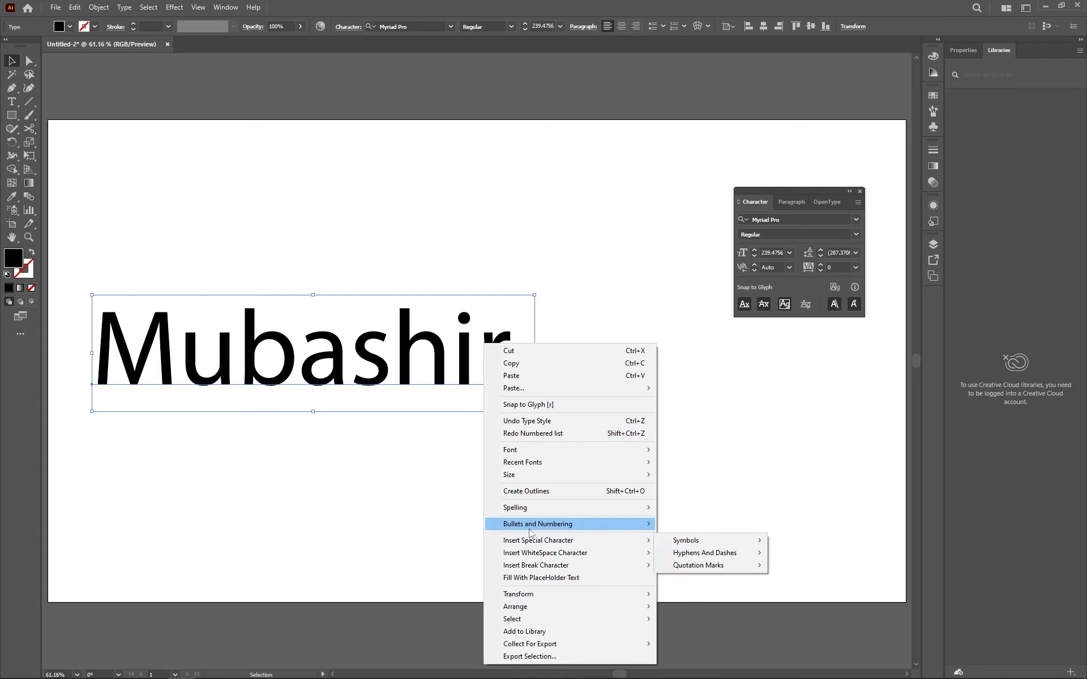
mouse_move(724, 547)
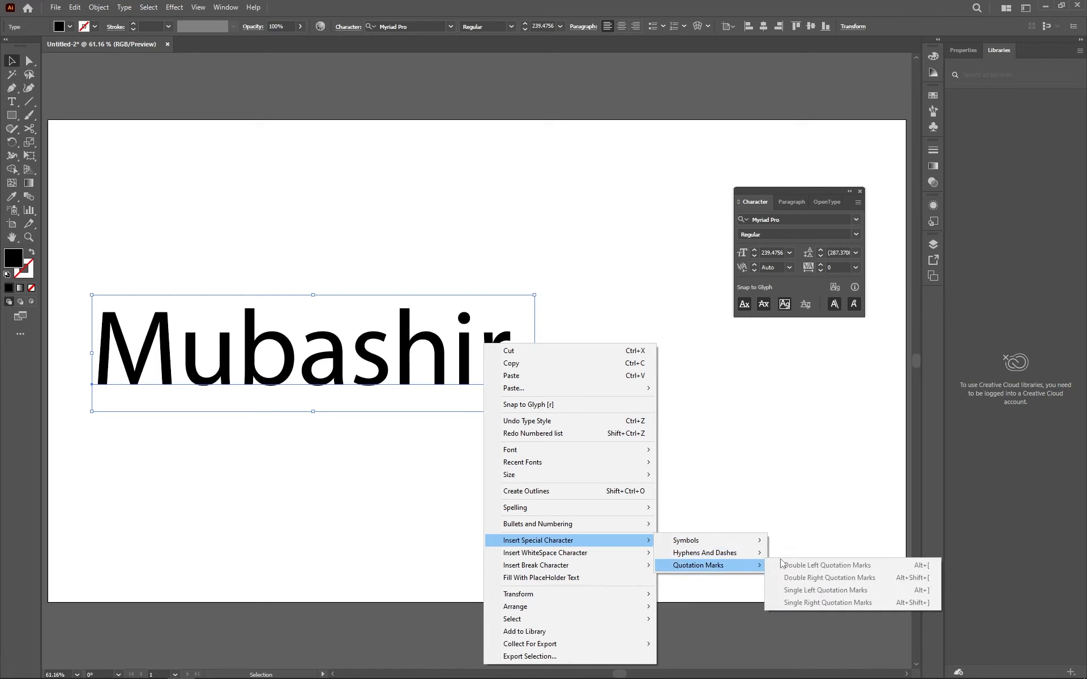
mouse_move(565, 558)
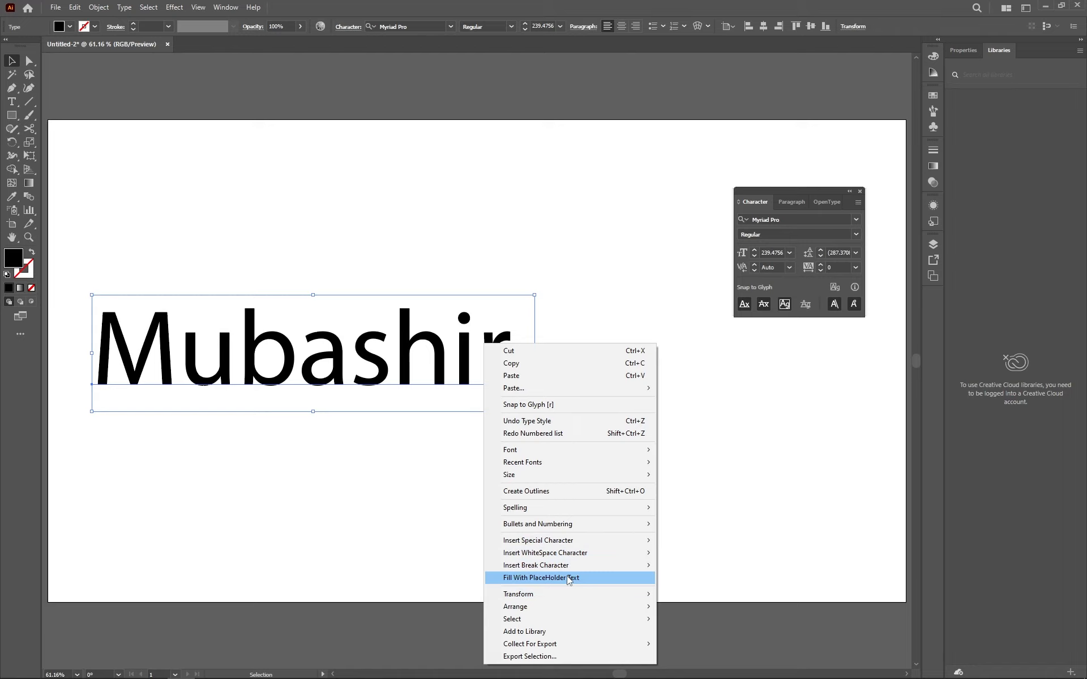
mouse_move(577, 594)
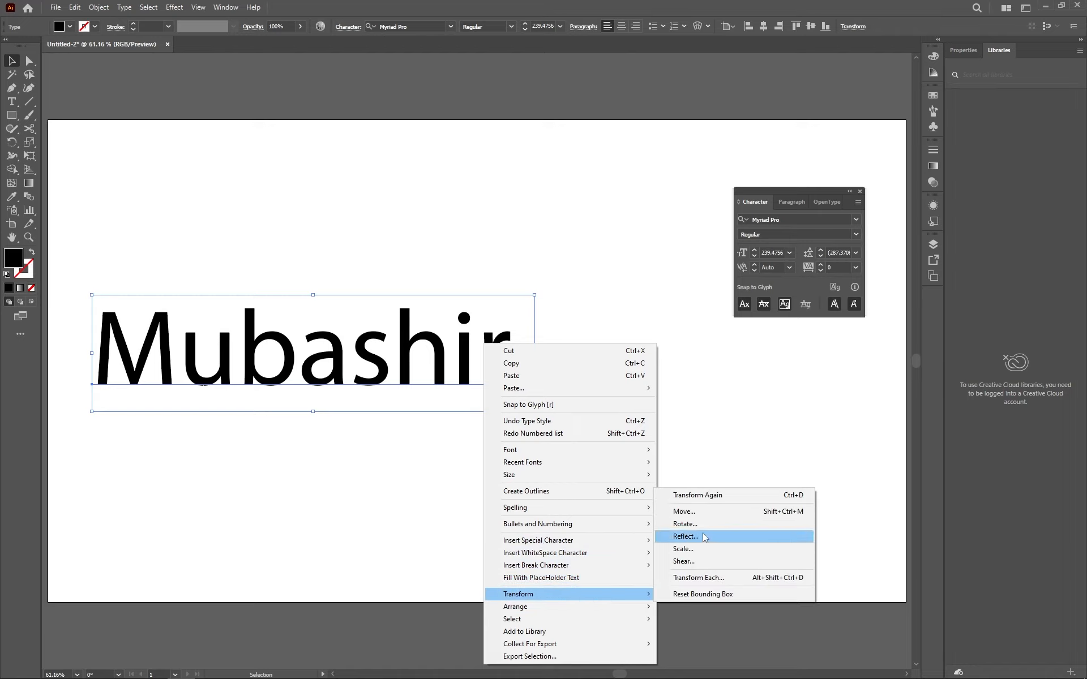
mouse_move(614, 607)
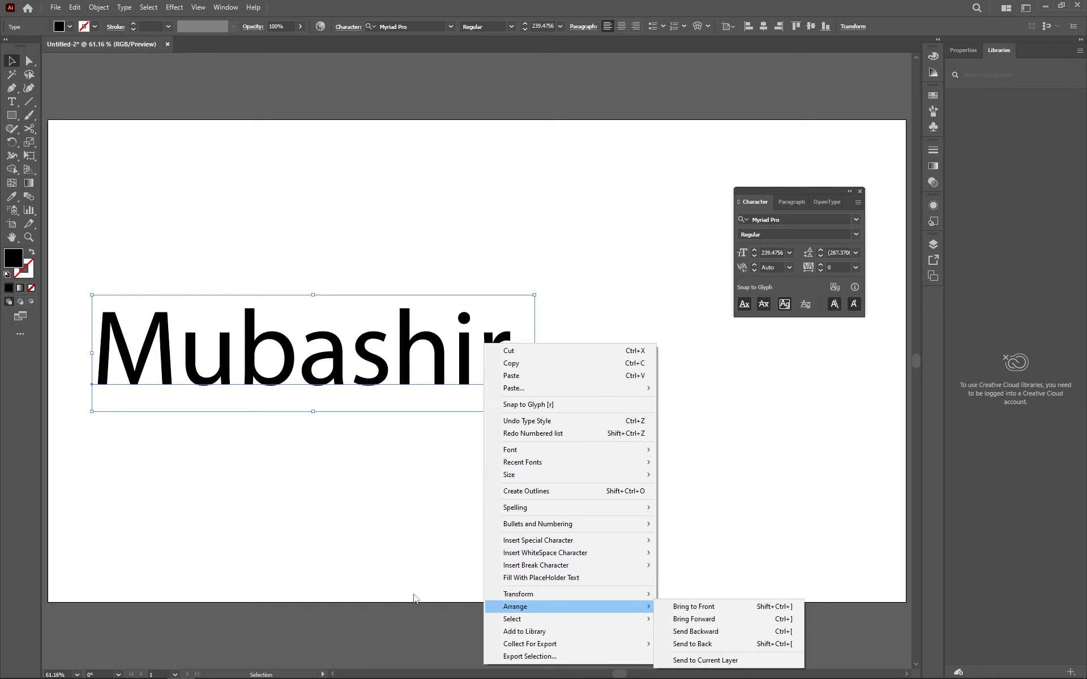
left_click(352, 460)
Move the name text near the artboard's upper edge and draw a black square about 562 px wide below it.
left_click_drag(269, 312, 296, 148)
left_click(434, 370)
key("m")
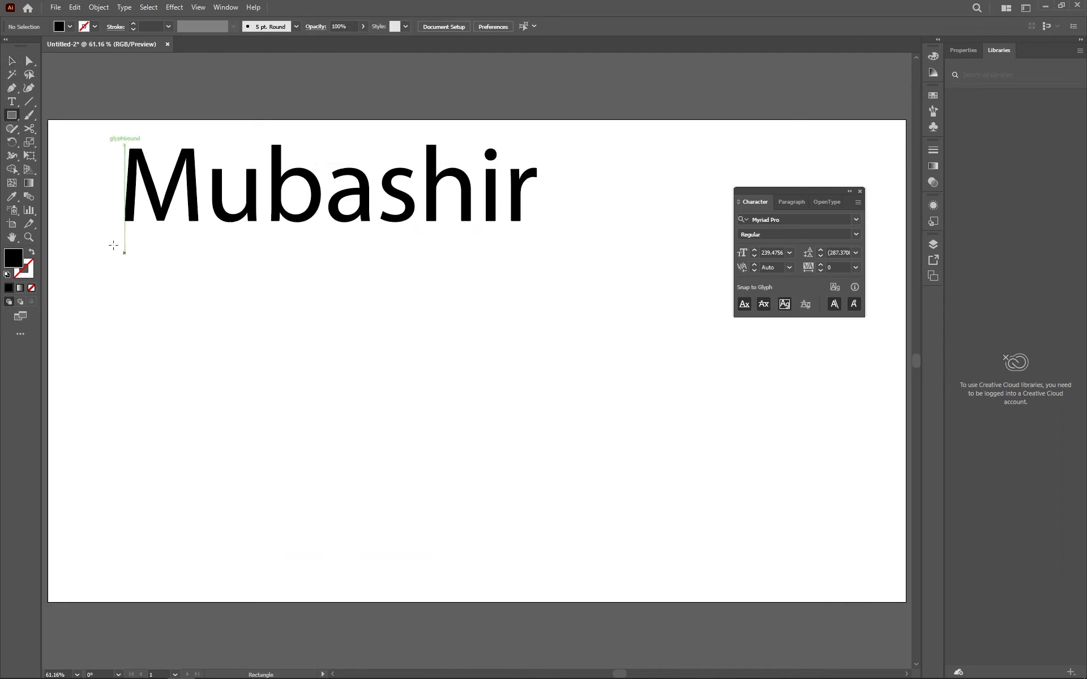
left_click_drag(120, 245, 372, 497)
key("v")
left_click_drag(254, 385, 200, 409)
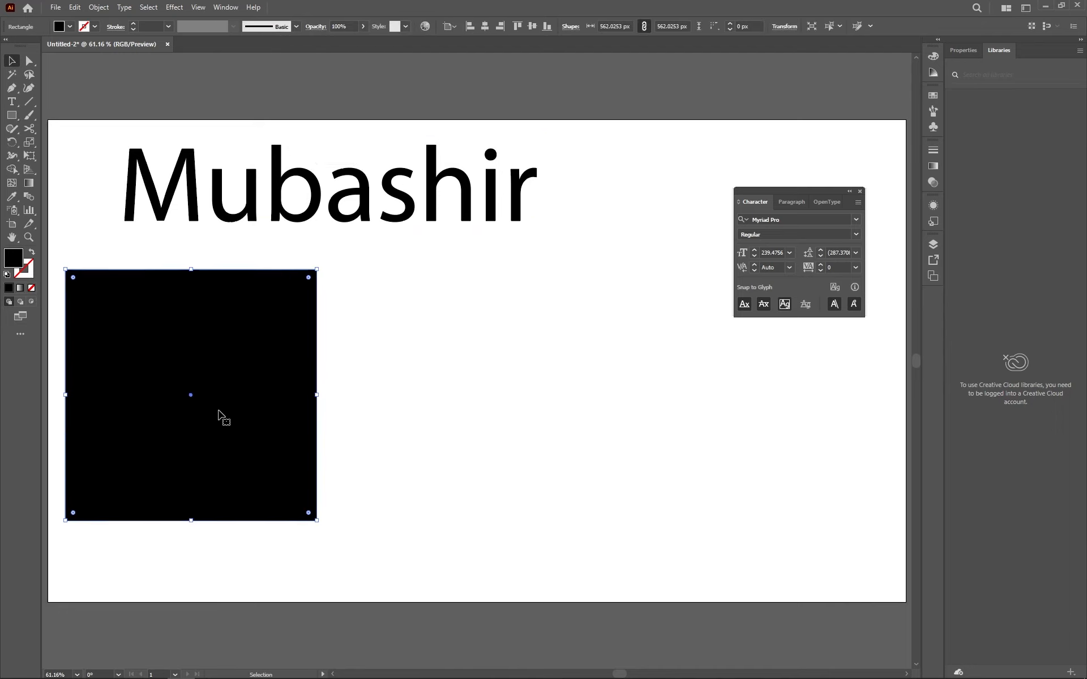
Shrink the black square to about 263 px and duplicate it into a two-by-two grid of four squares.
left_click_drag(316, 521, 182, 387)
left_click_drag(163, 355, 316, 426)
key("ctrl+z")
left_click_drag(159, 427, 334, 325)
left_click_drag(328, 353, 307, 486)
left_click(518, 430)
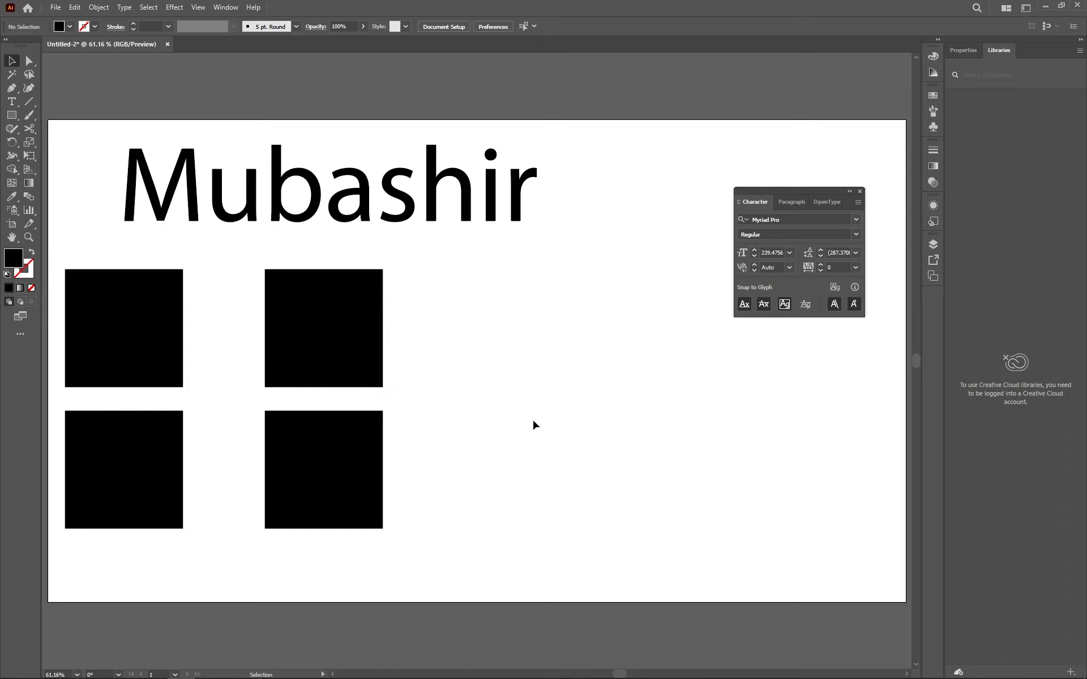
Fill the upper-left square of the grid with red.
left_click(93, 294)
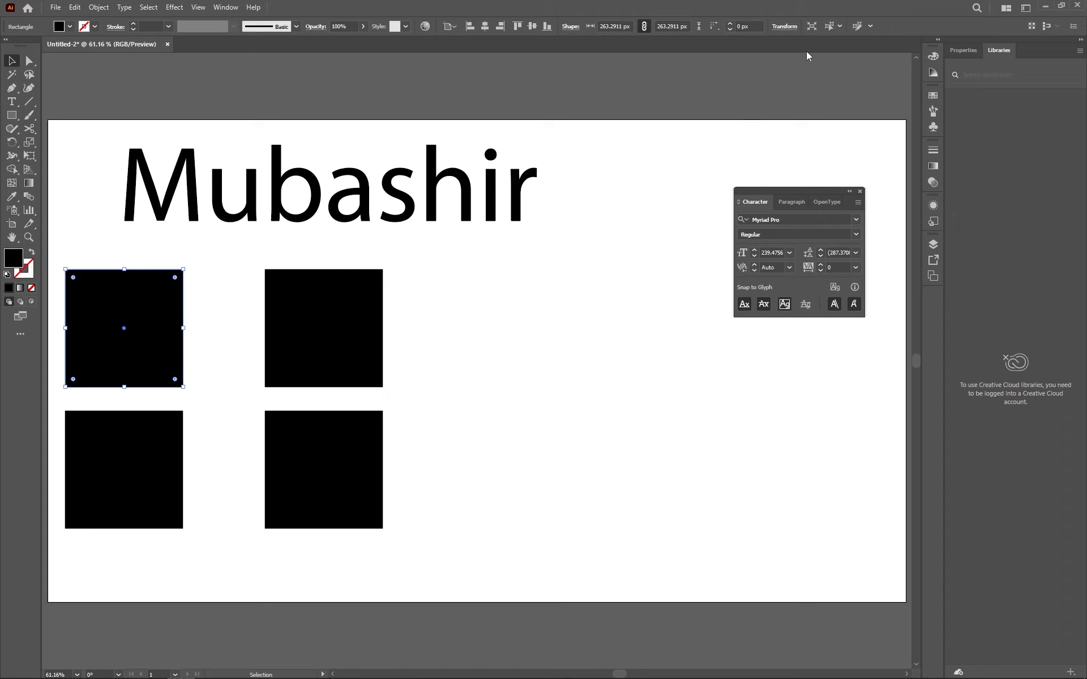
double_click(12, 257)
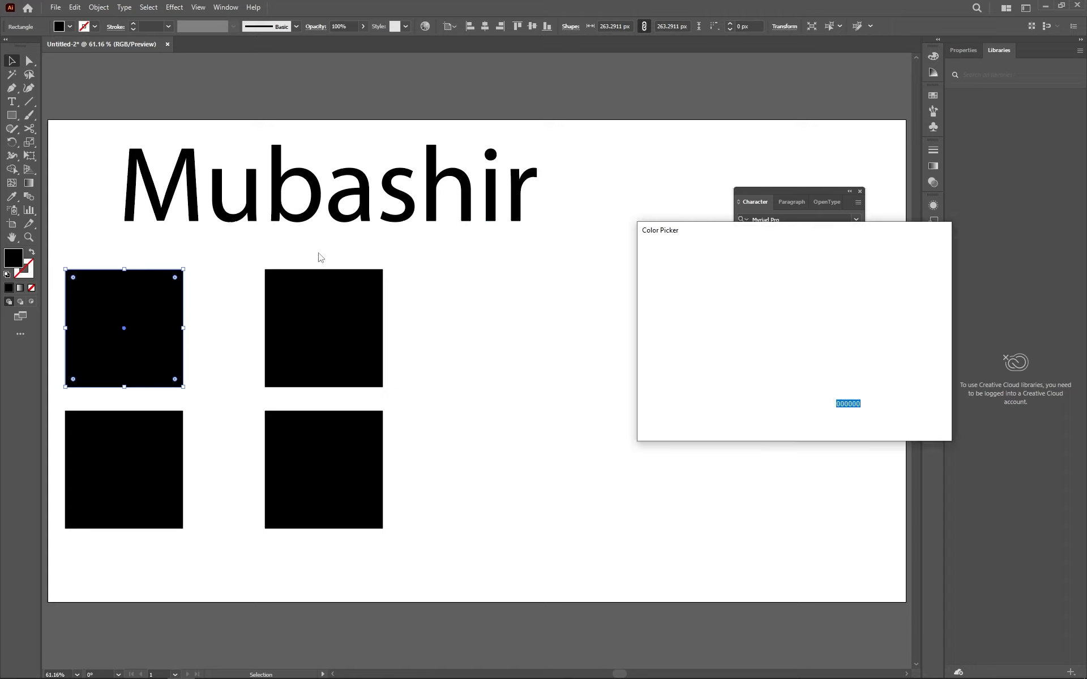
left_click(788, 267)
left_click(914, 267)
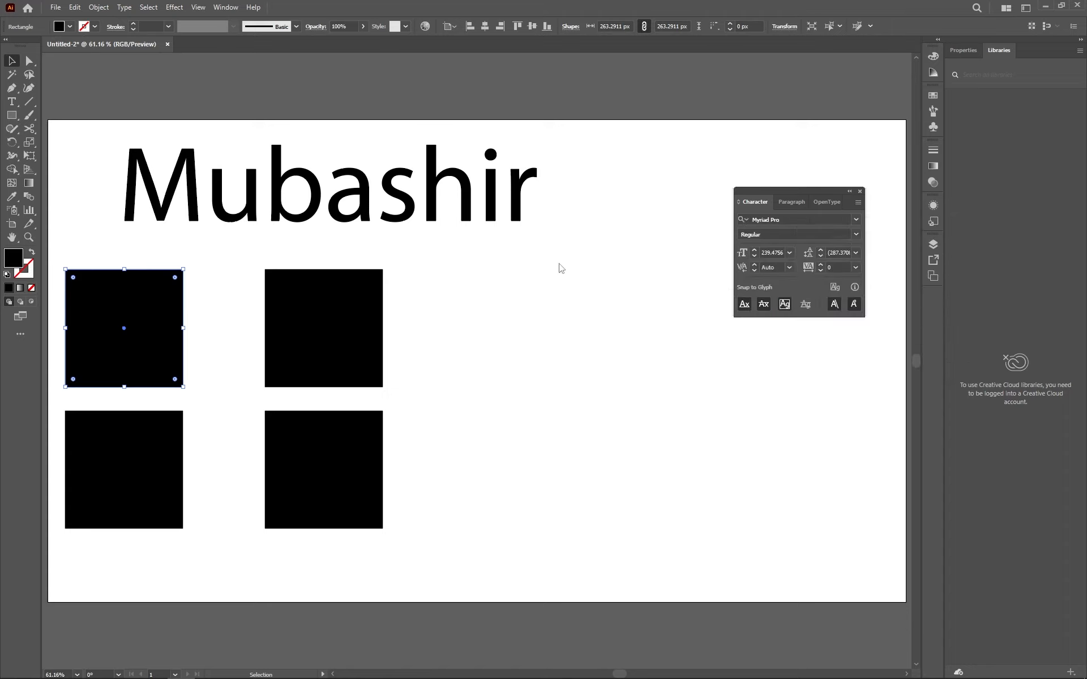
Fill the upper-right square of the grid with cyan blue, 09BBD3.
left_click(310, 316)
double_click(12, 257)
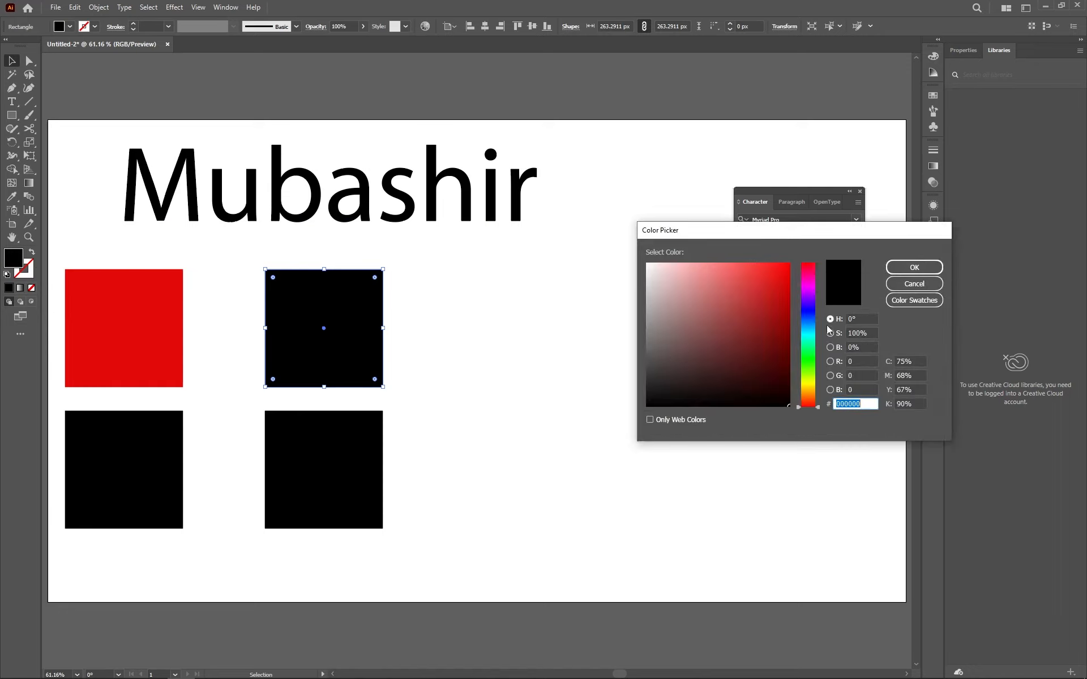
left_click(814, 307)
left_click(810, 336)
left_click(786, 289)
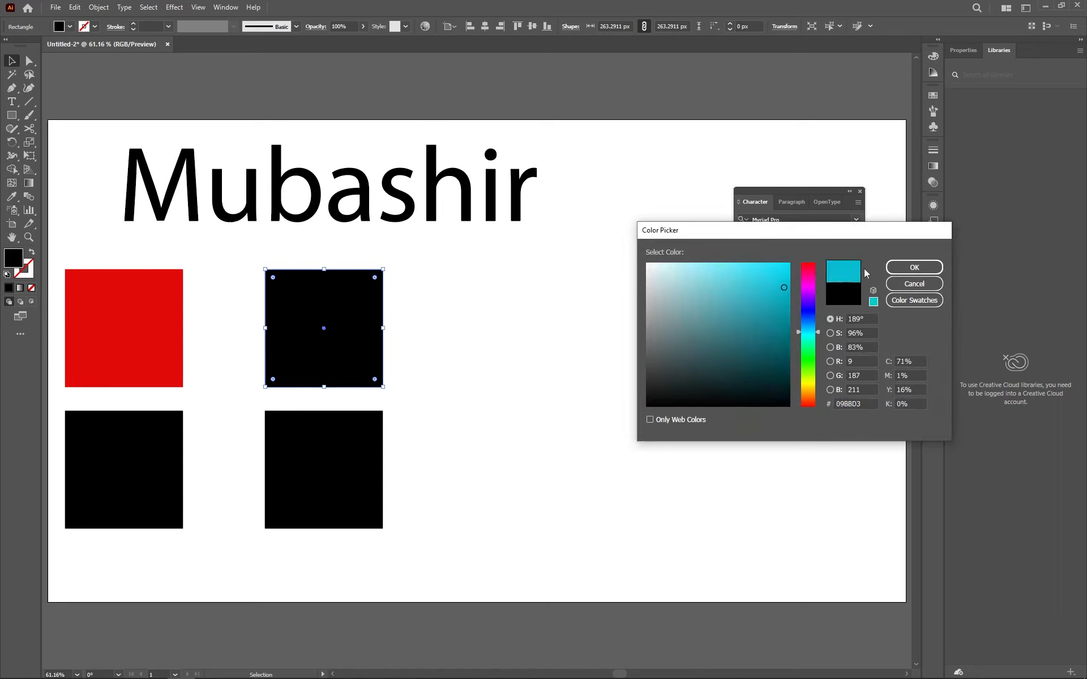
left_click(914, 267)
Fill the lower-left square of the grid with turquoise green, 23DBBC.
left_click(176, 426)
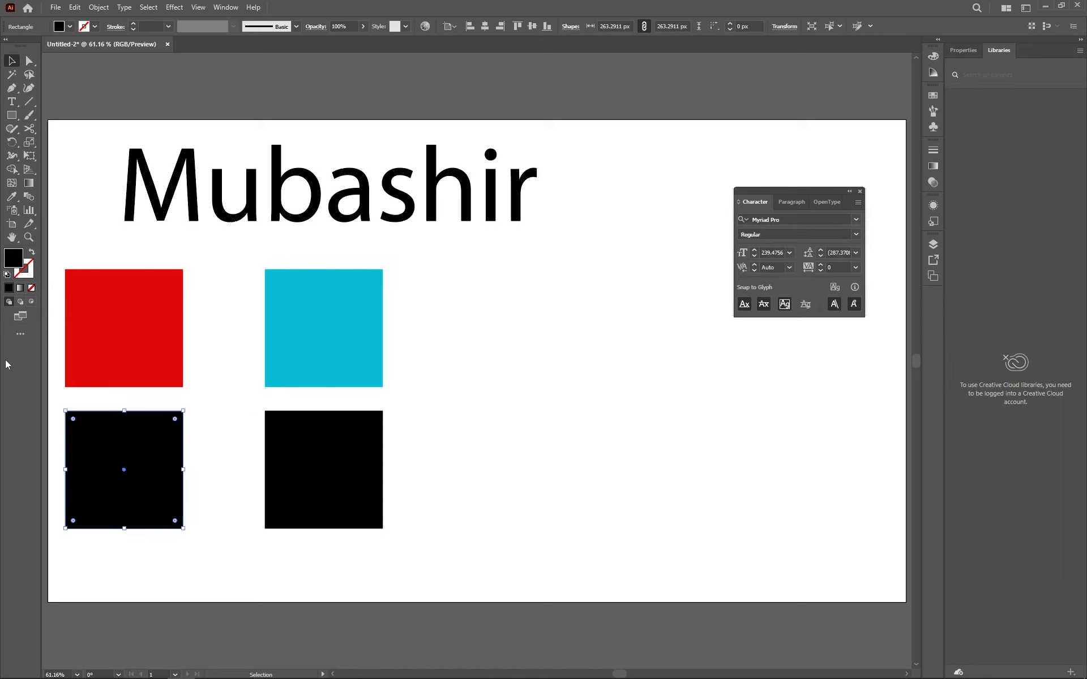
double_click(17, 259)
mouse_move(814, 340)
left_mouse_down()
mouse_move(811, 322)
mouse_move(812, 339)
left_mouse_up()
left_click(767, 282)
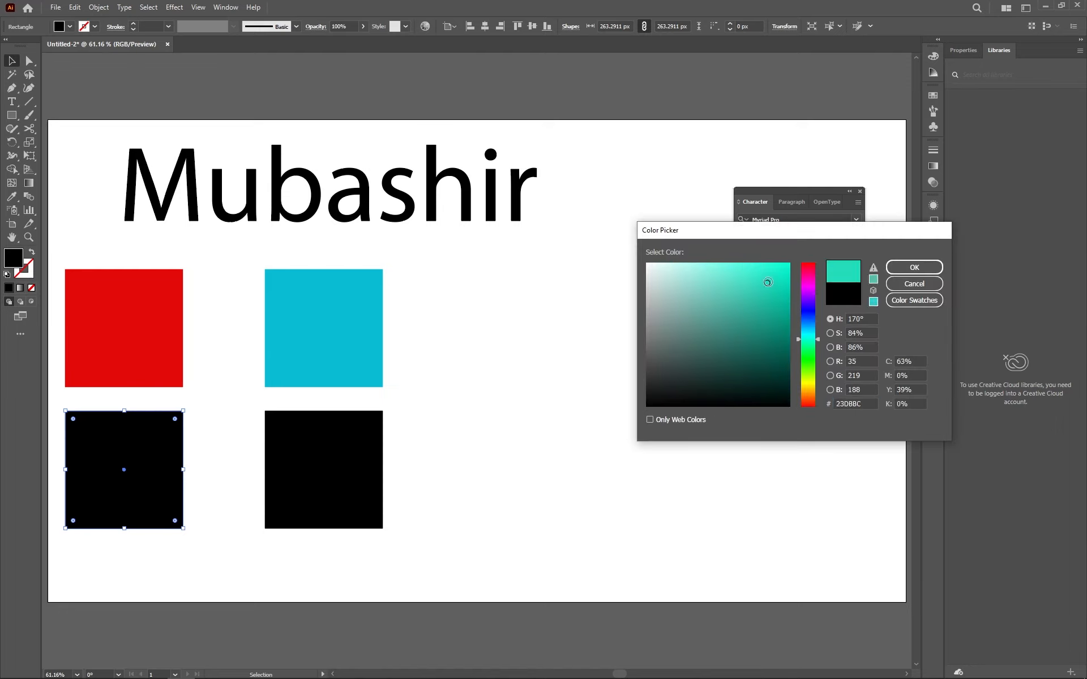
left_click(912, 268)
Fill the lower-right square of the grid with orange.
left_click(359, 440)
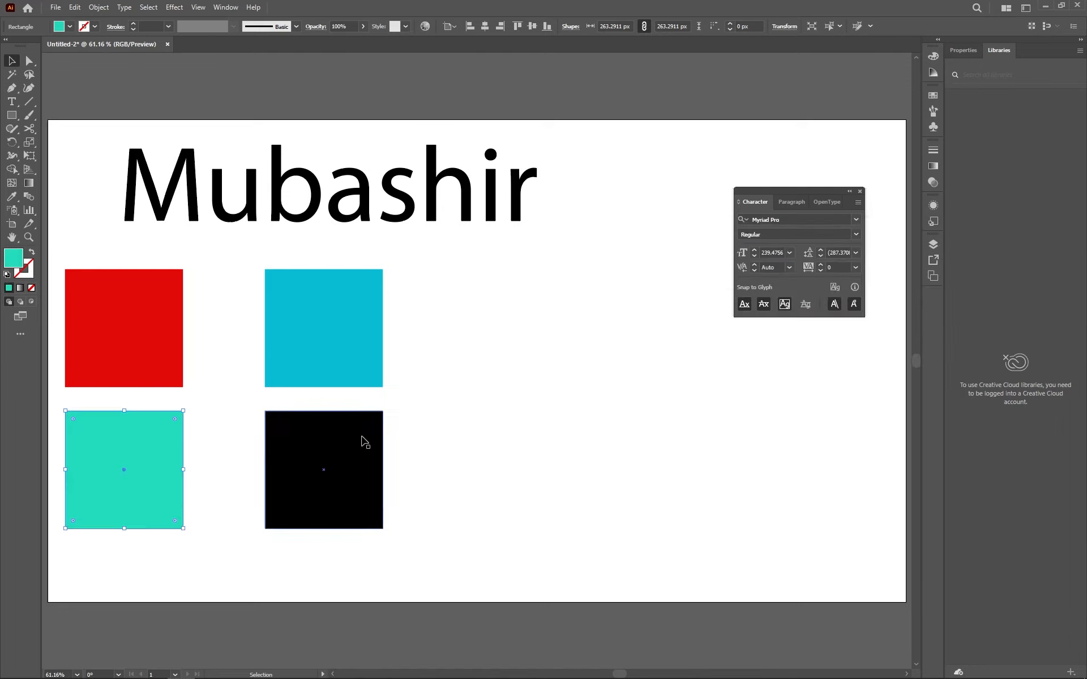
double_click(17, 263)
left_click_drag(813, 357, 806, 401)
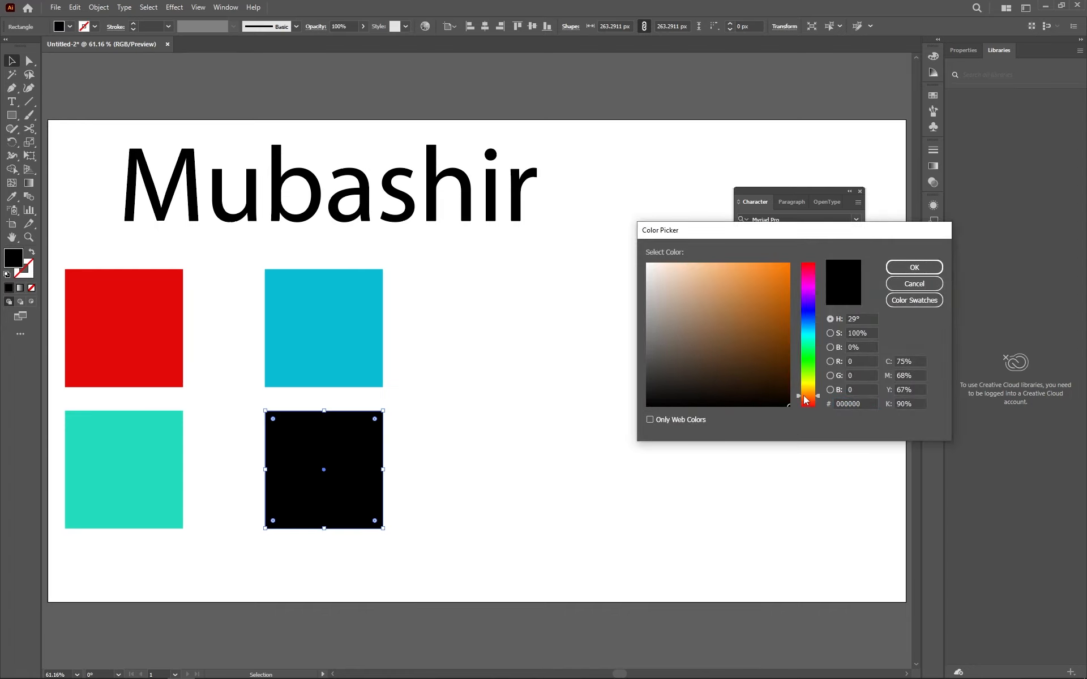
left_click(765, 272)
left_click(914, 267)
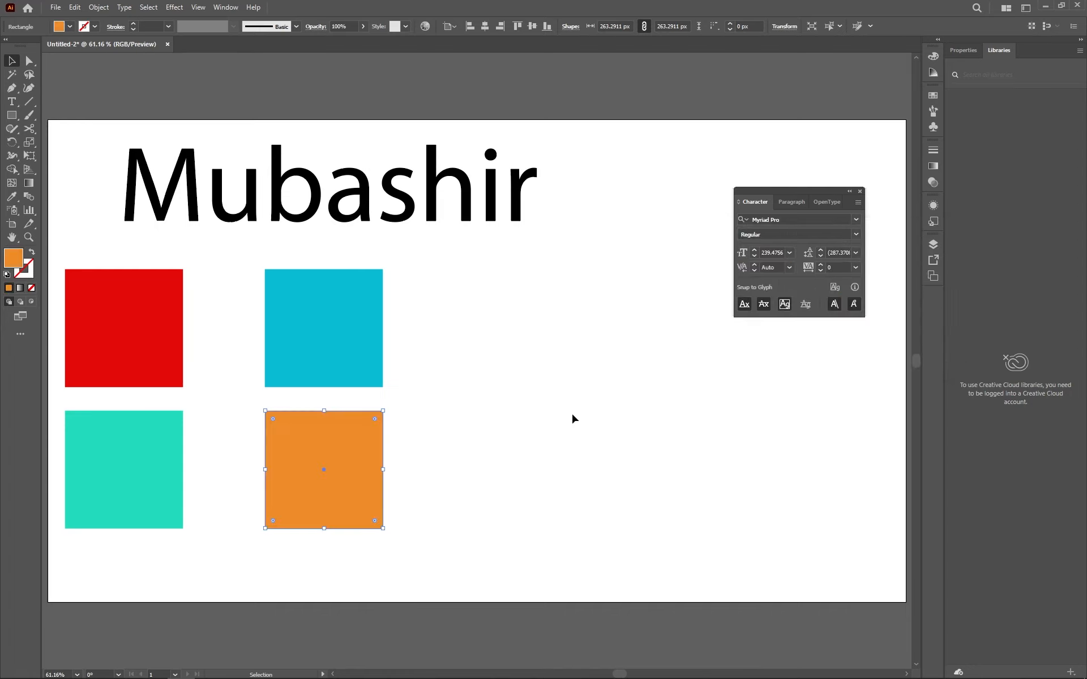
Move the four coloured squares together to the right and slightly down, below the name text.
key("ctrl+a")
left_click(384, 440)
left_click_drag(498, 364, 153, 515)
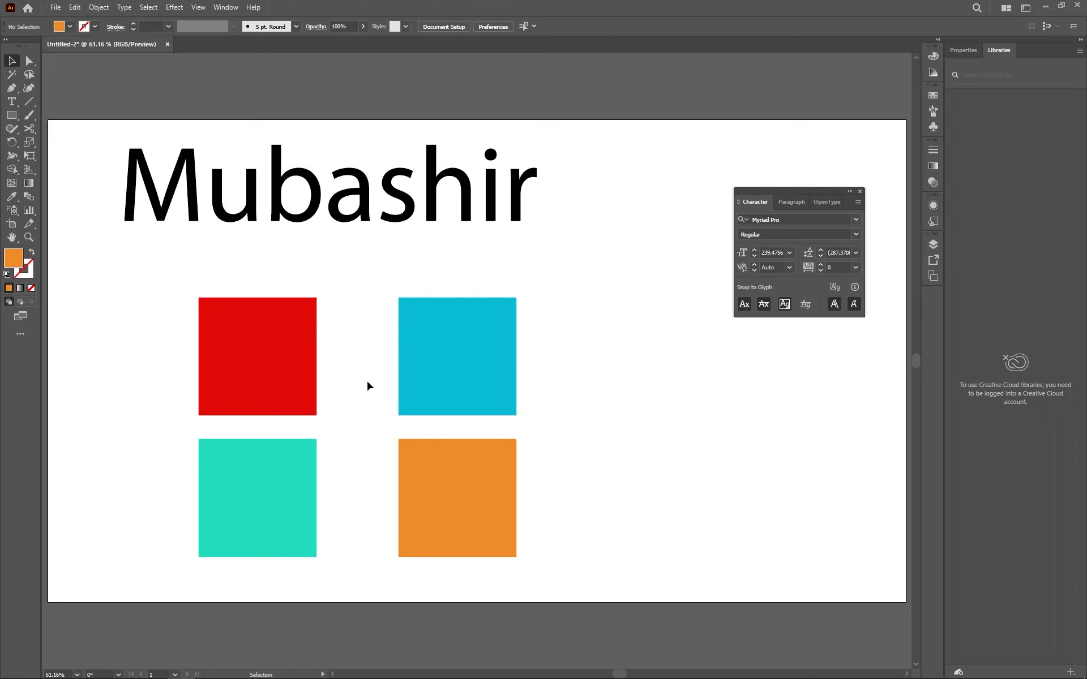
mouse_move(419, 352)
left_mouse_down()
mouse_move(294, 381)
mouse_move(317, 366)
mouse_move(427, 352)
left_mouse_up()
left_click(349, 363)
Move the green square up close to the red one and place the blue square overlapping the red square.
left_click(237, 325)
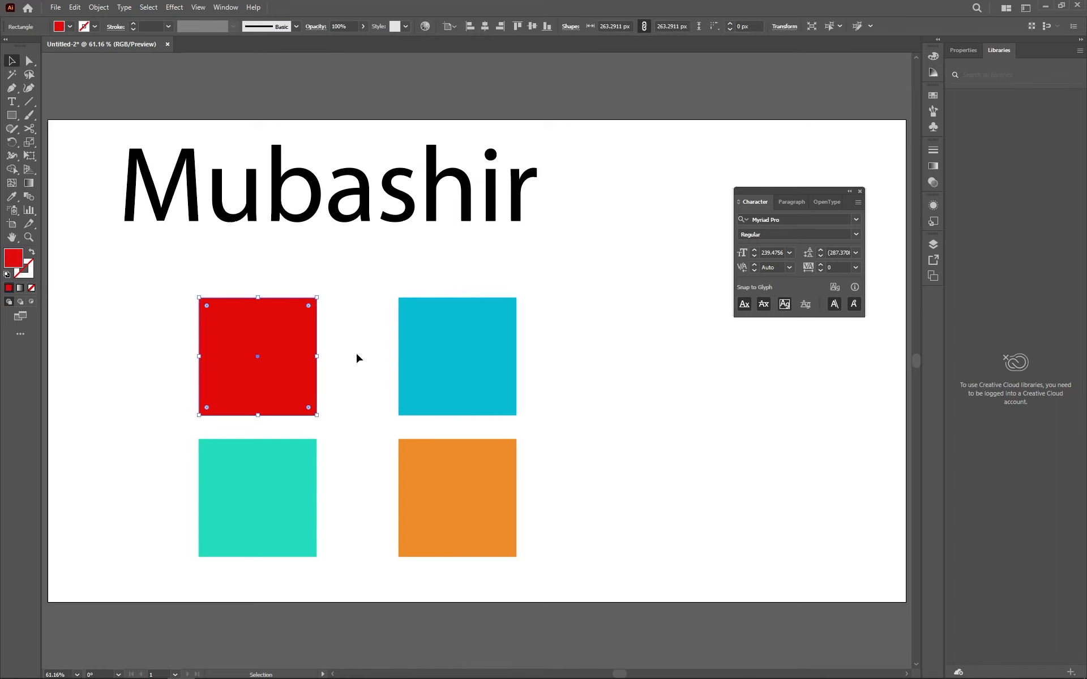
left_click(422, 331)
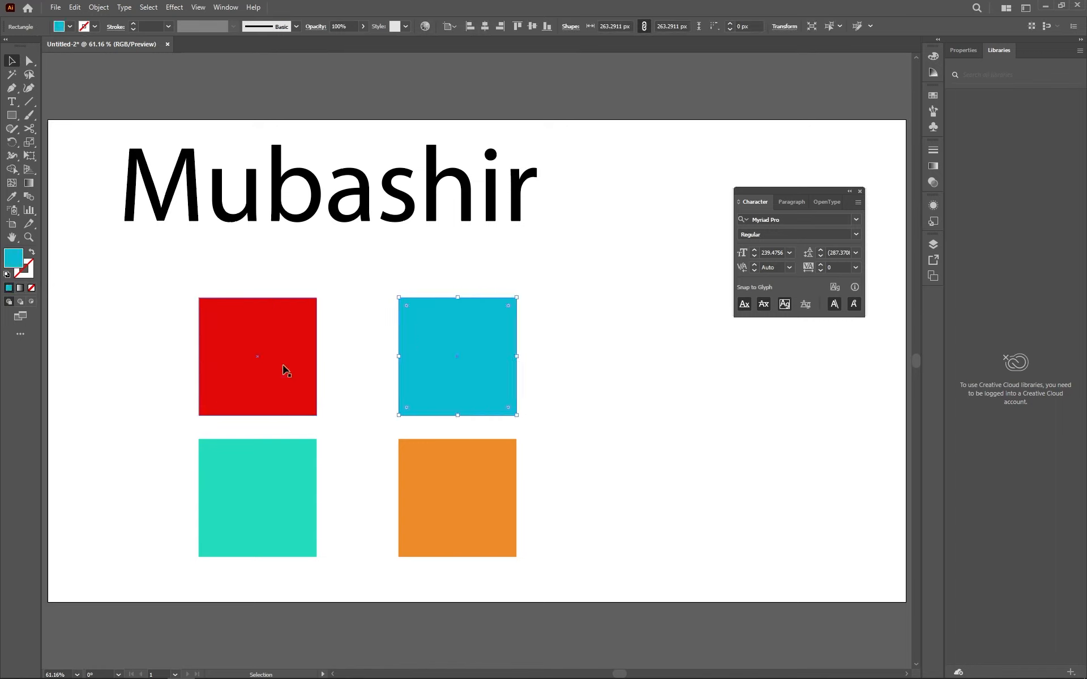
mouse_move(248, 492)
left_mouse_down()
mouse_move(289, 408)
mouse_move(240, 441)
mouse_move(249, 476)
left_mouse_up()
left_click_drag(458, 369, 319, 365)
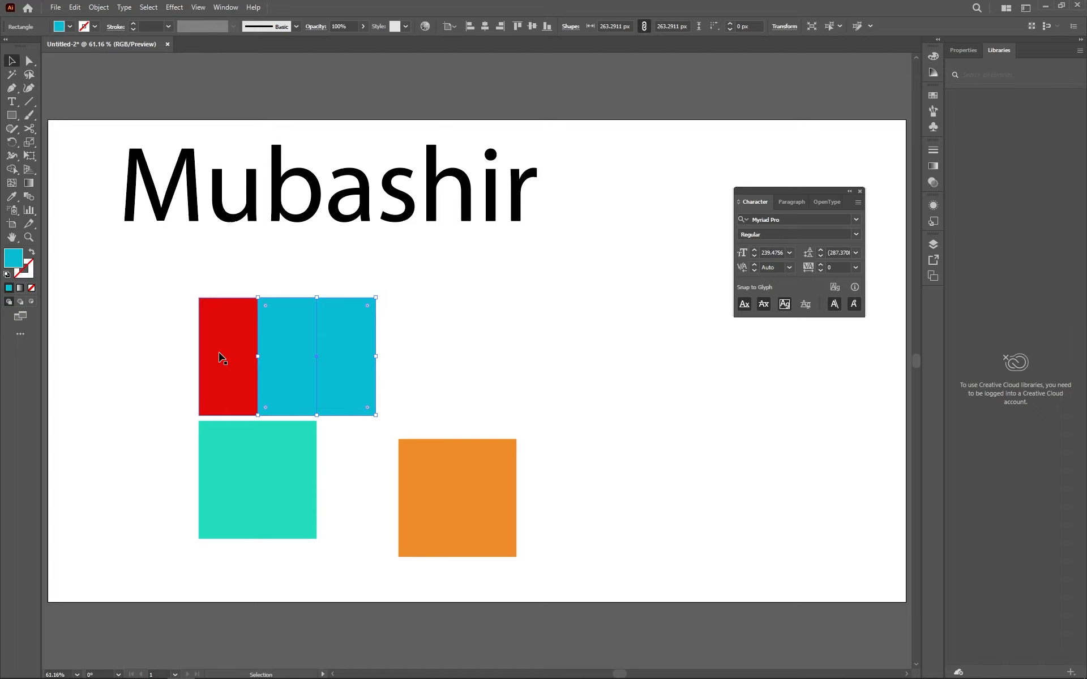
left_click_drag(313, 351, 348, 325)
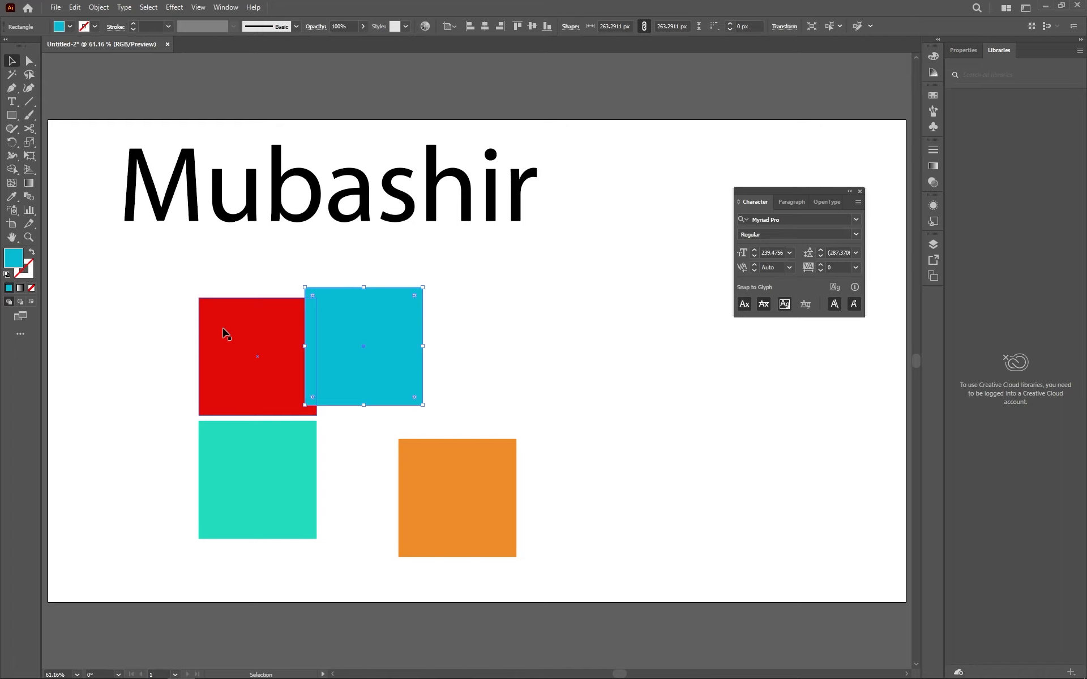
left_click(224, 335)
Place the blue, green and orange squares around the red one in a compact two-by-two grid without overlaps.
left_click_drag(348, 364, 383, 379)
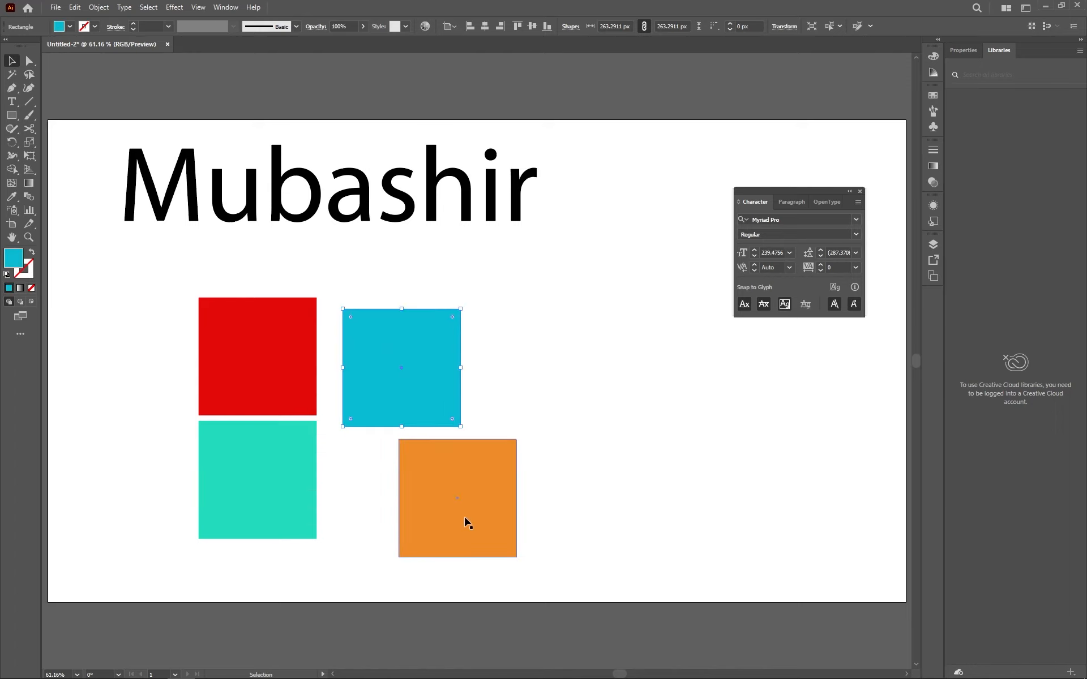
mouse_move(300, 491)
left_mouse_down()
mouse_move(437, 505)
mouse_move(293, 506)
mouse_move(302, 497)
left_mouse_up()
mouse_move(395, 376)
left_mouse_down()
mouse_move(387, 357)
mouse_move(396, 367)
left_mouse_up()
left_click_drag(442, 503, 378, 485)
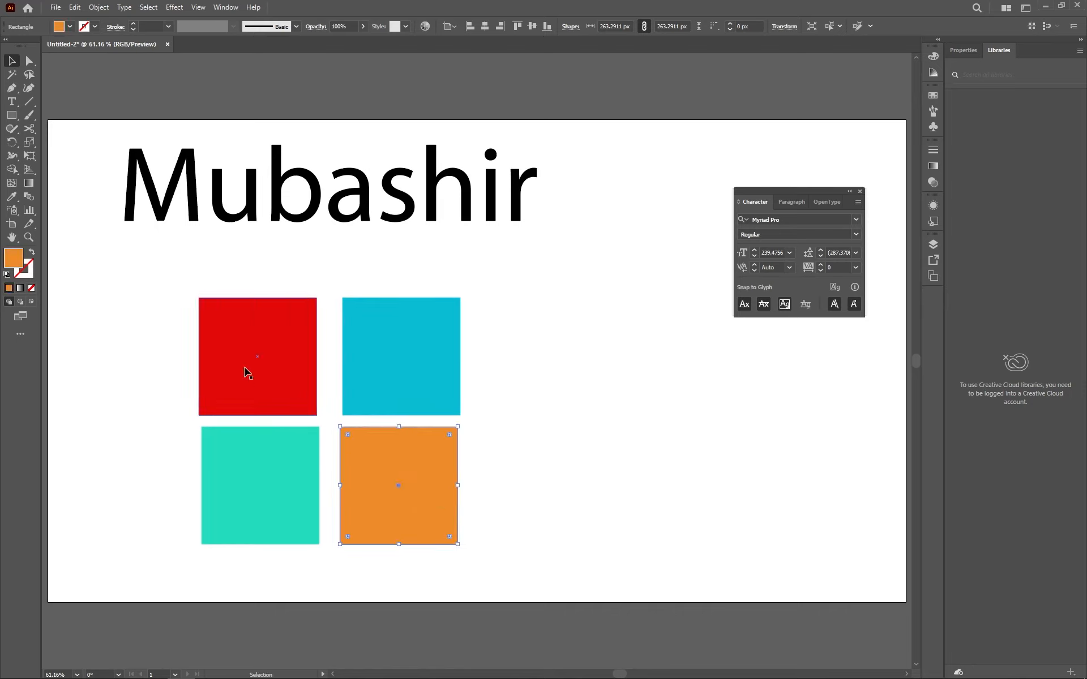
Bring the red square to the front of the stacking order and deselect it.
right_click(243, 363)
left_click(126, 345)
left_click(264, 371)
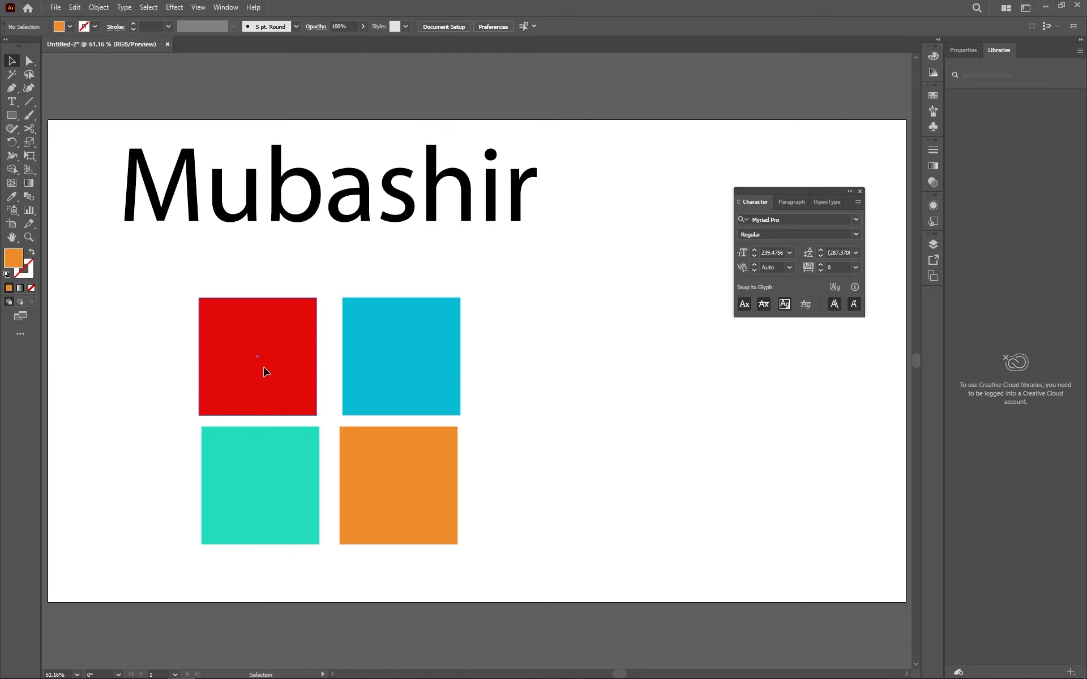
right_click(264, 372)
mouse_move(344, 310)
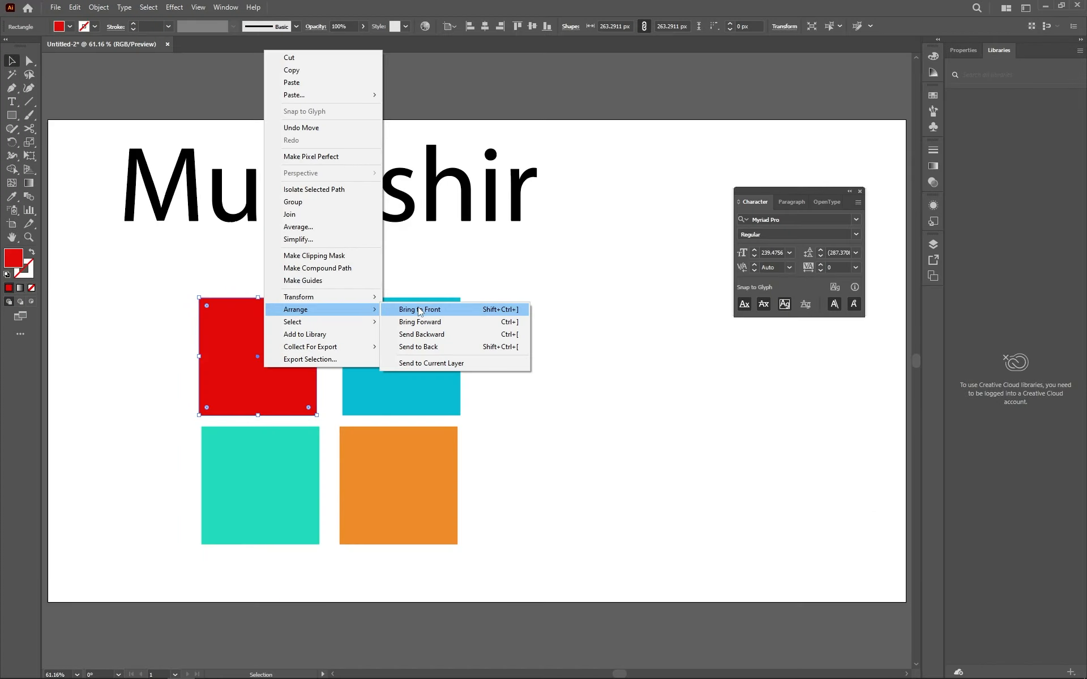
left_click(419, 311)
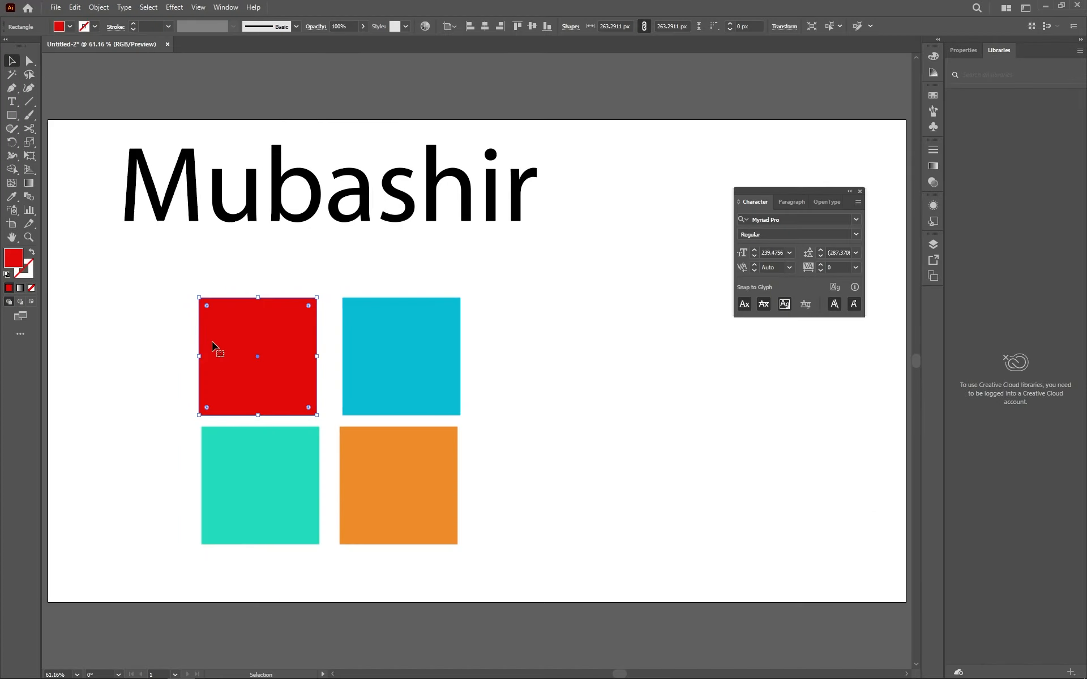
left_click(139, 349)
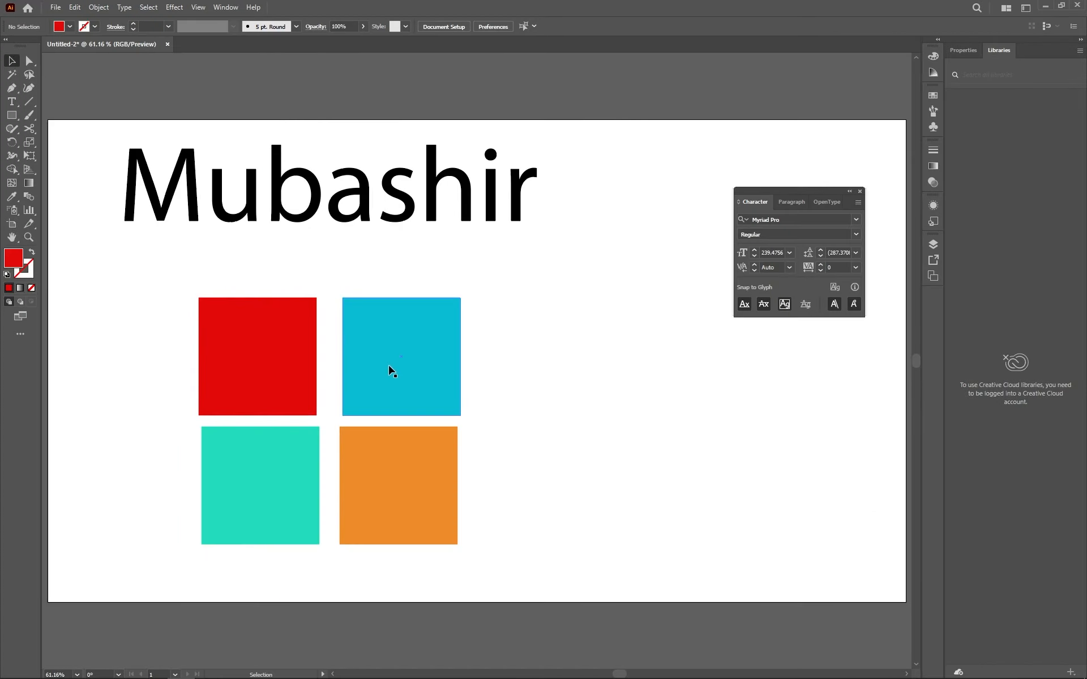
Shift the blue square closer to the red one, and move the red square over its neighbours and back into the grid.
mouse_move(391, 371)
left_mouse_down()
mouse_move(372, 368)
mouse_move(380, 371)
left_mouse_up()
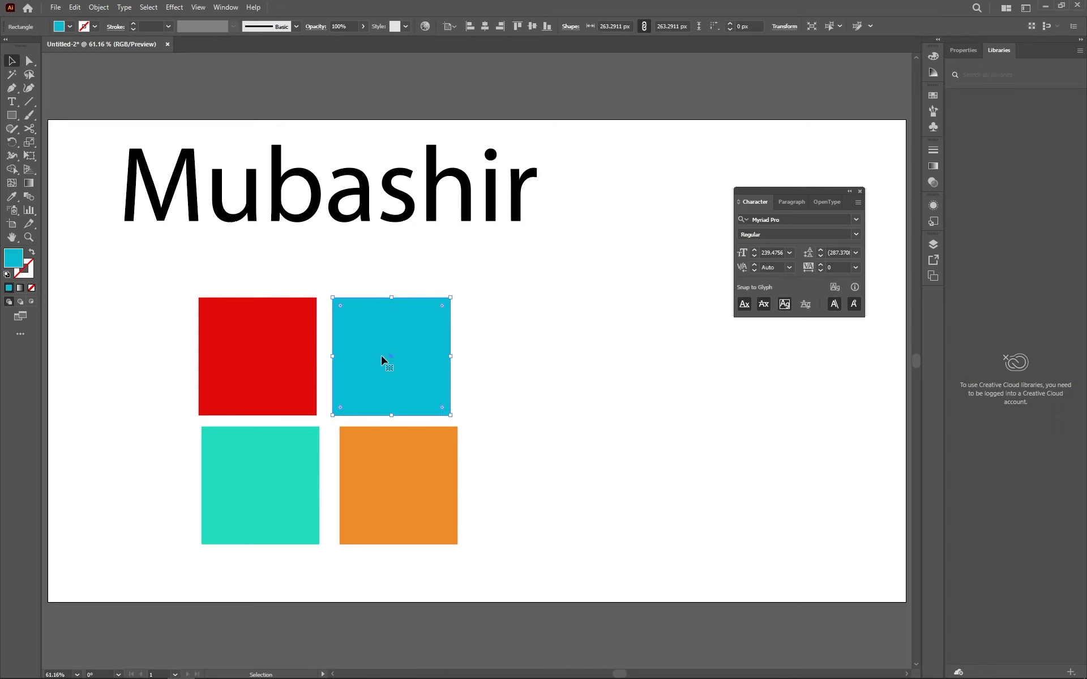
left_click_drag(269, 360, 373, 387)
left_click_drag(392, 461, 269, 358)
mouse_move(364, 356)
left_mouse_down()
mouse_move(282, 355)
mouse_move(356, 376)
mouse_move(364, 356)
left_mouse_up()
Reposition the blue square beside the red one and bring it to the front of the stacking order.
right_click(365, 357)
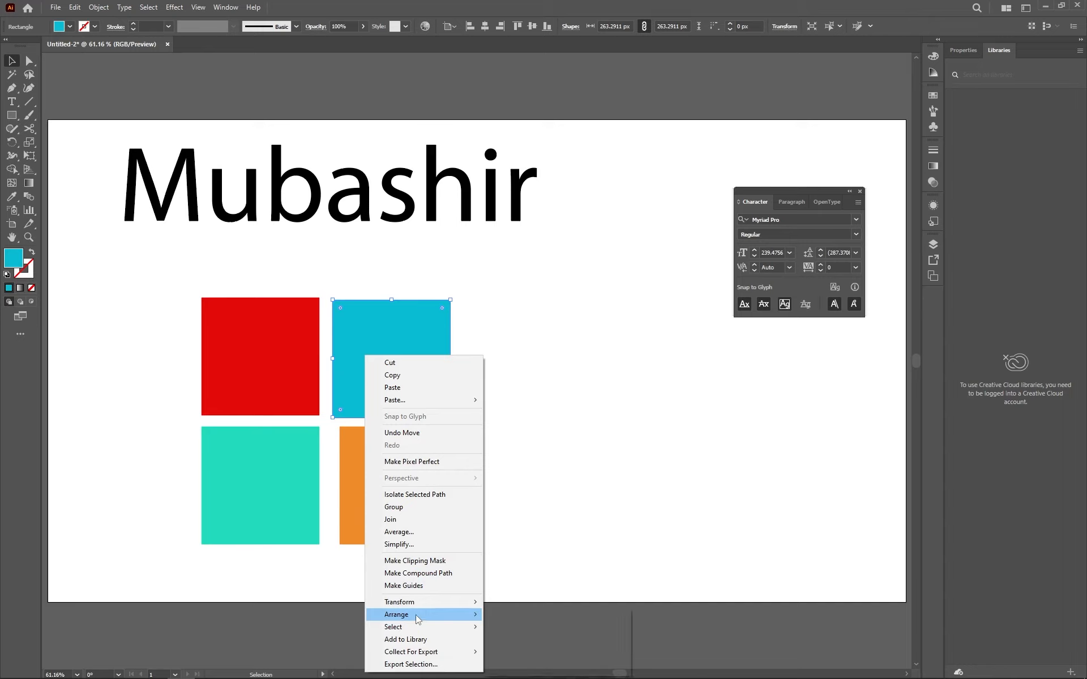
left_click(558, 357)
left_click_drag(407, 379, 443, 353)
right_click(431, 359)
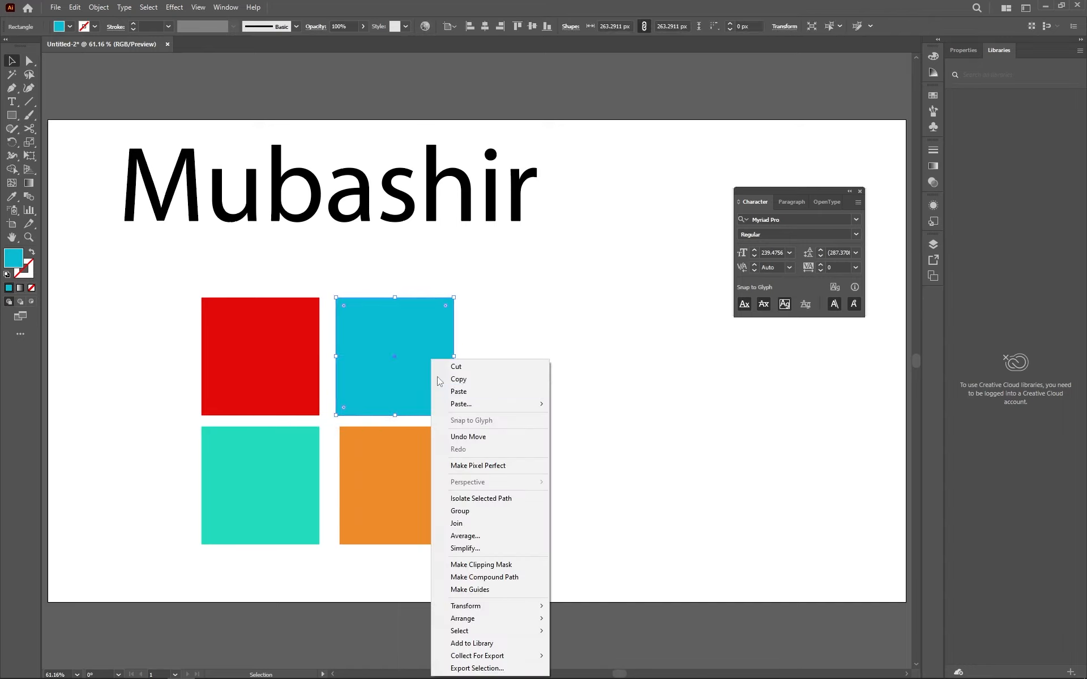
mouse_move(480, 626)
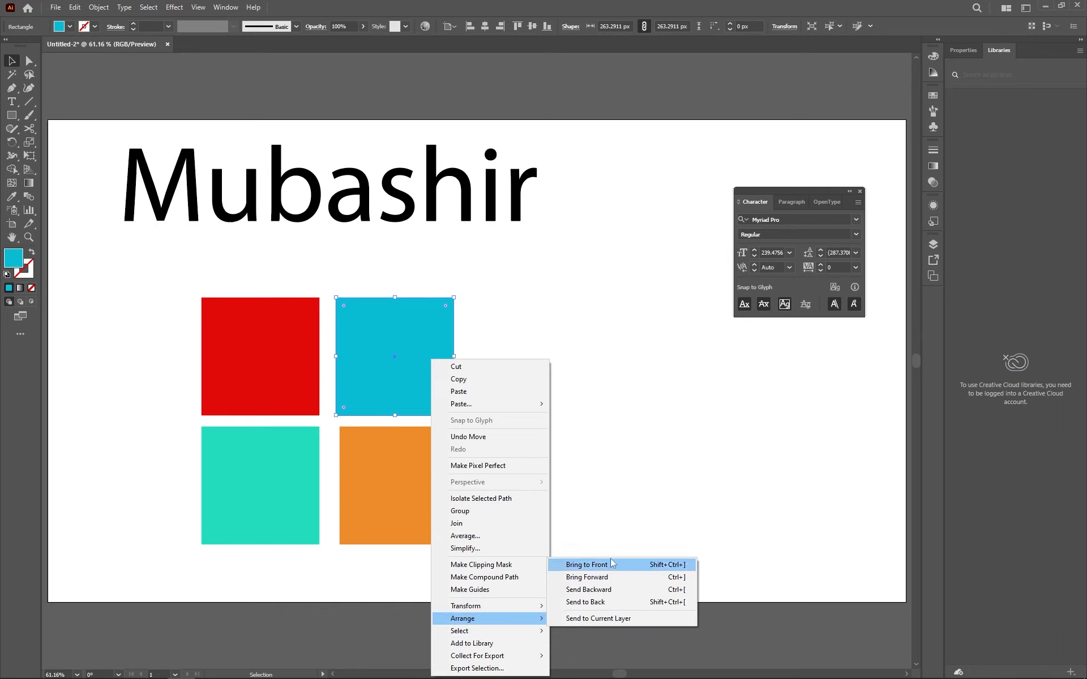
left_click(608, 566)
Nudge the blue square slightly farther from the red one and deselect it.
mouse_move(382, 383)
left_mouse_down()
mouse_move(305, 511)
mouse_move(357, 495)
mouse_move(391, 371)
mouse_move(390, 383)
left_mouse_up()
right_click(391, 382)
mouse_move(447, 321)
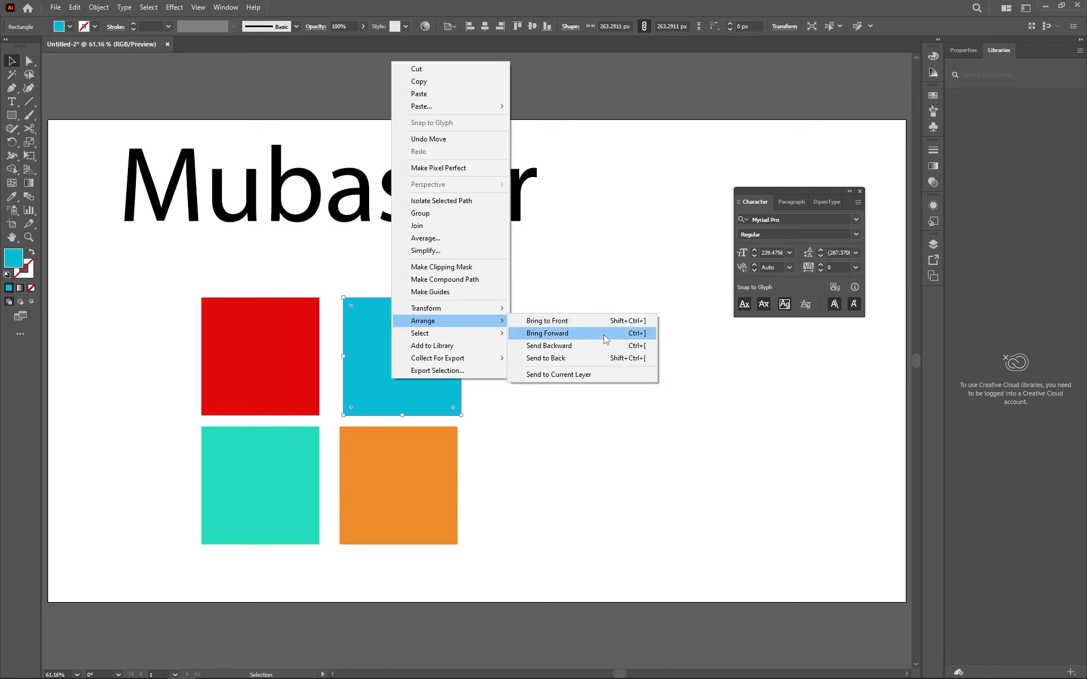
left_click(141, 354)
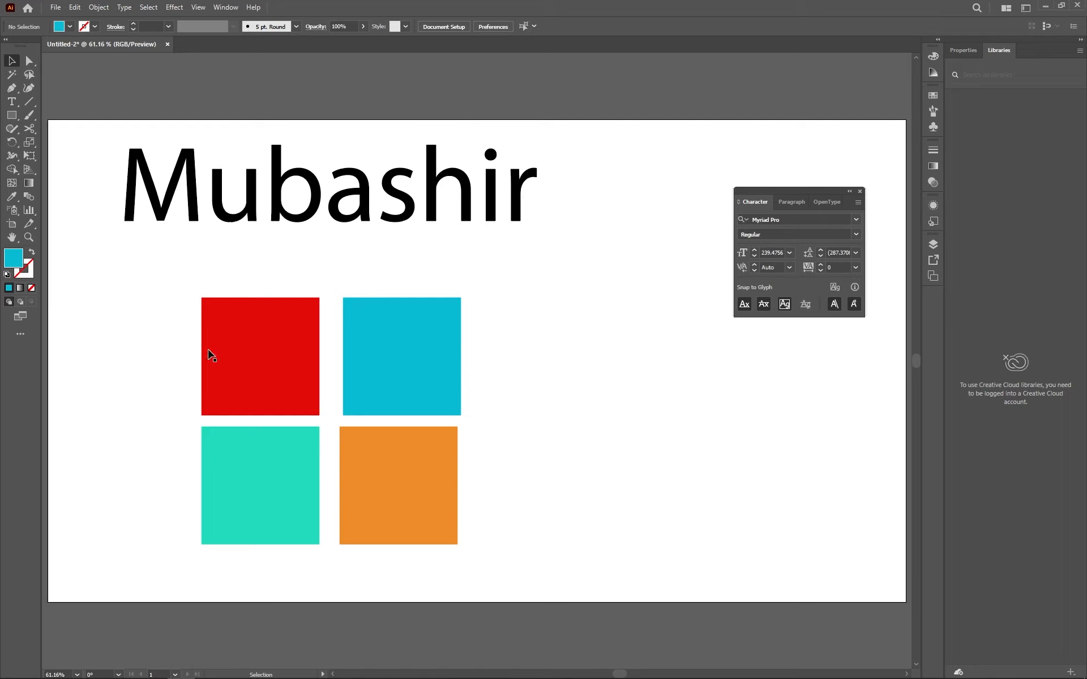
Send the blue square to the back of the stacking order and move it so it overlaps the other three squares.
left_click(354, 380)
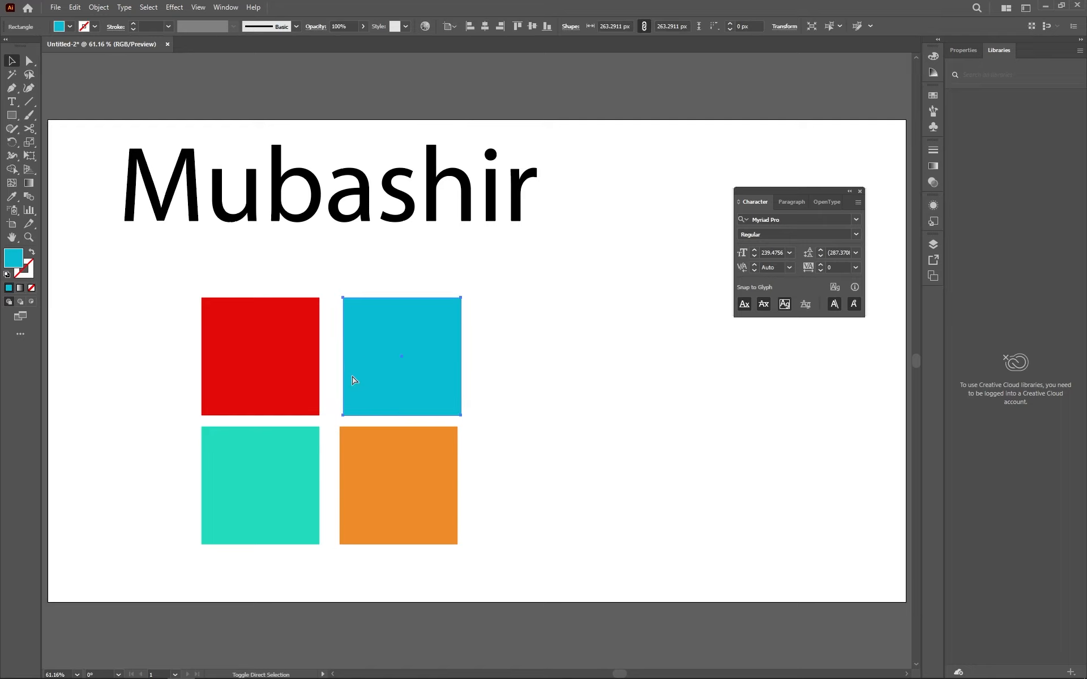
right_click(353, 378)
mouse_move(412, 320)
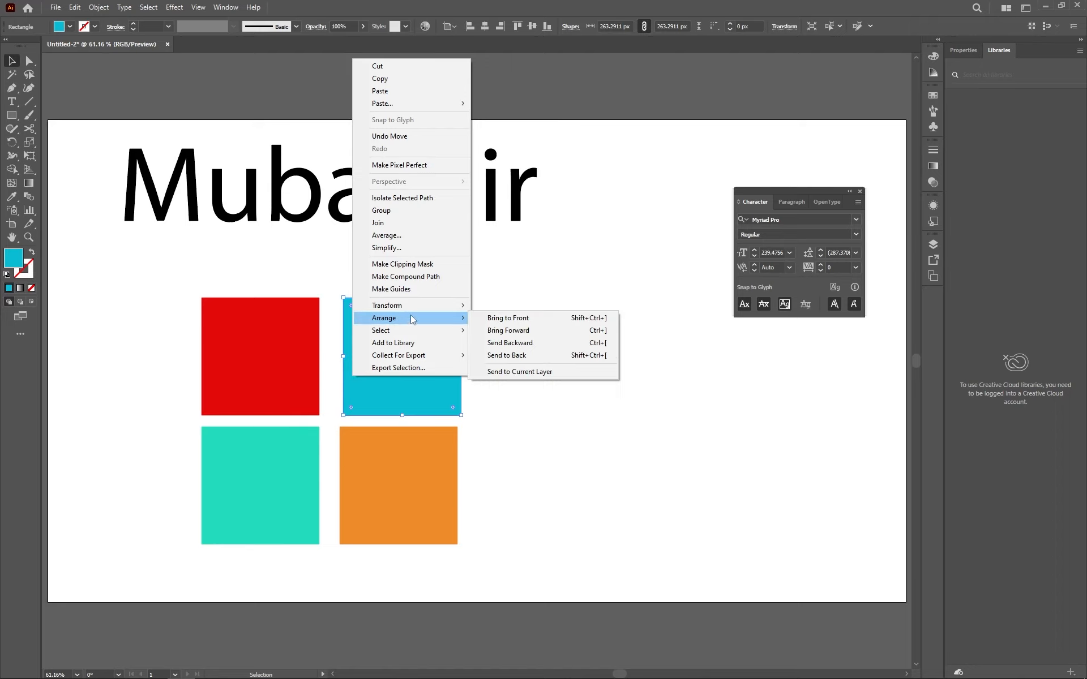
left_click(508, 355)
left_click_drag(376, 375, 340, 447)
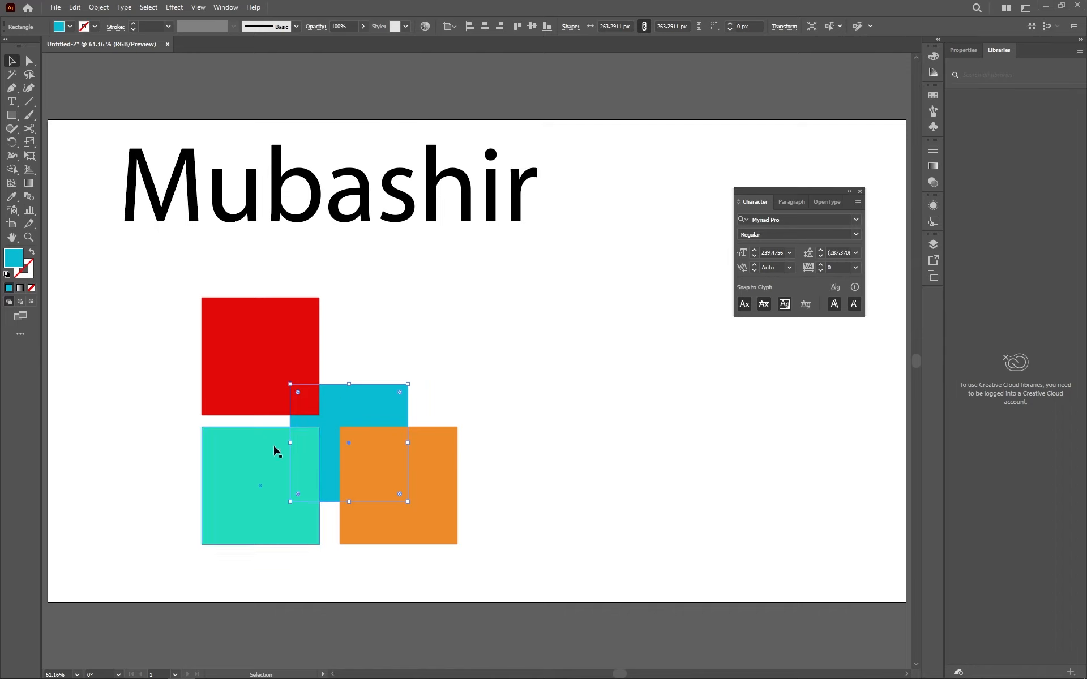
Bring the blue square forward one level at a time, four times, until it lies above all the other squares.
right_click(341, 425)
mouse_move(426, 362)
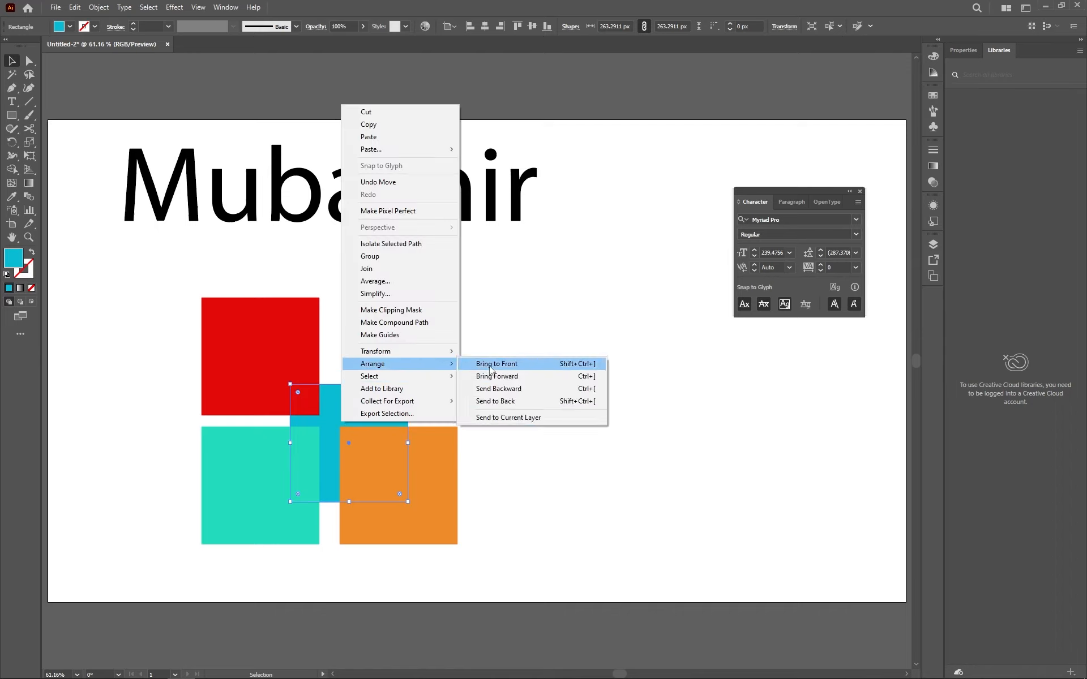
left_click(509, 376)
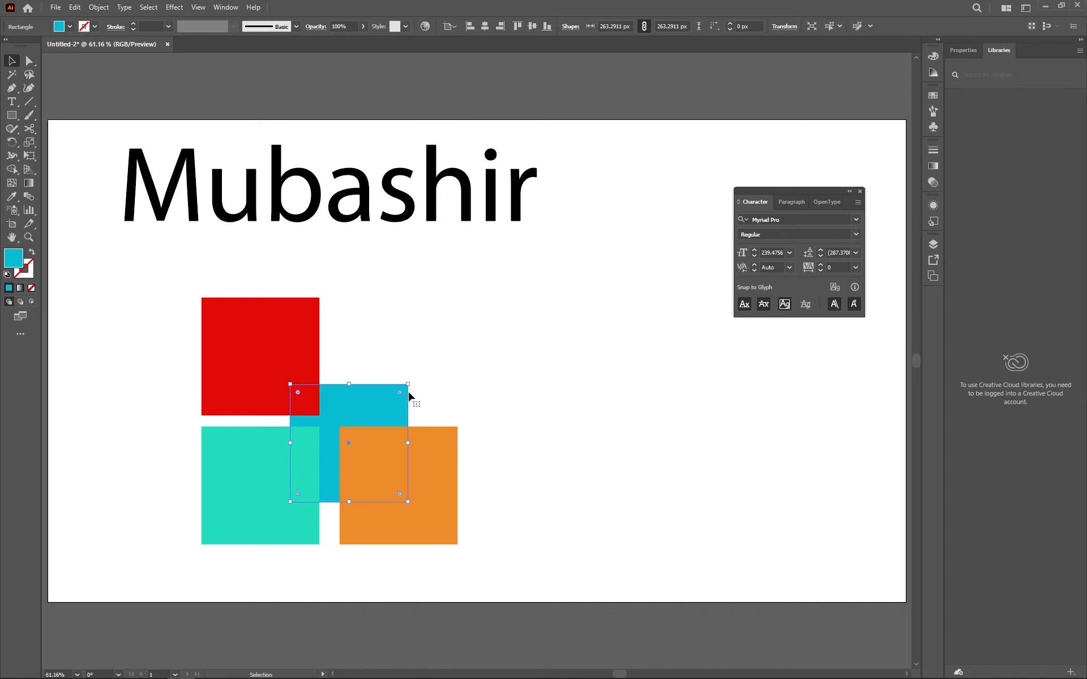
right_click(372, 407)
mouse_move(451, 354)
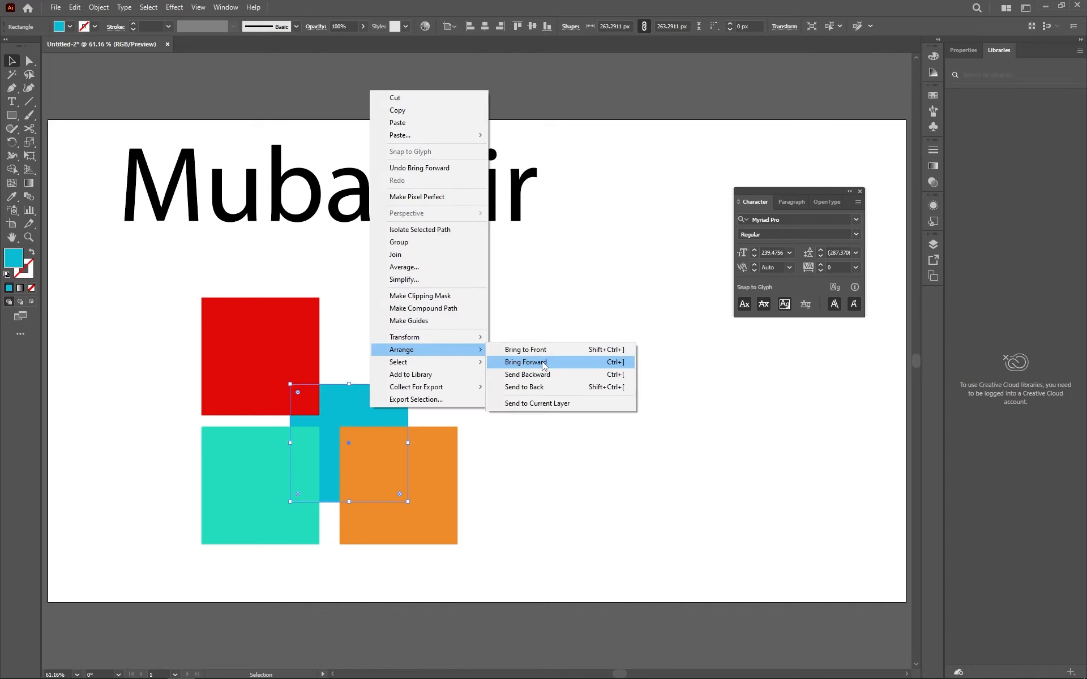
left_click(543, 363)
right_click(351, 422)
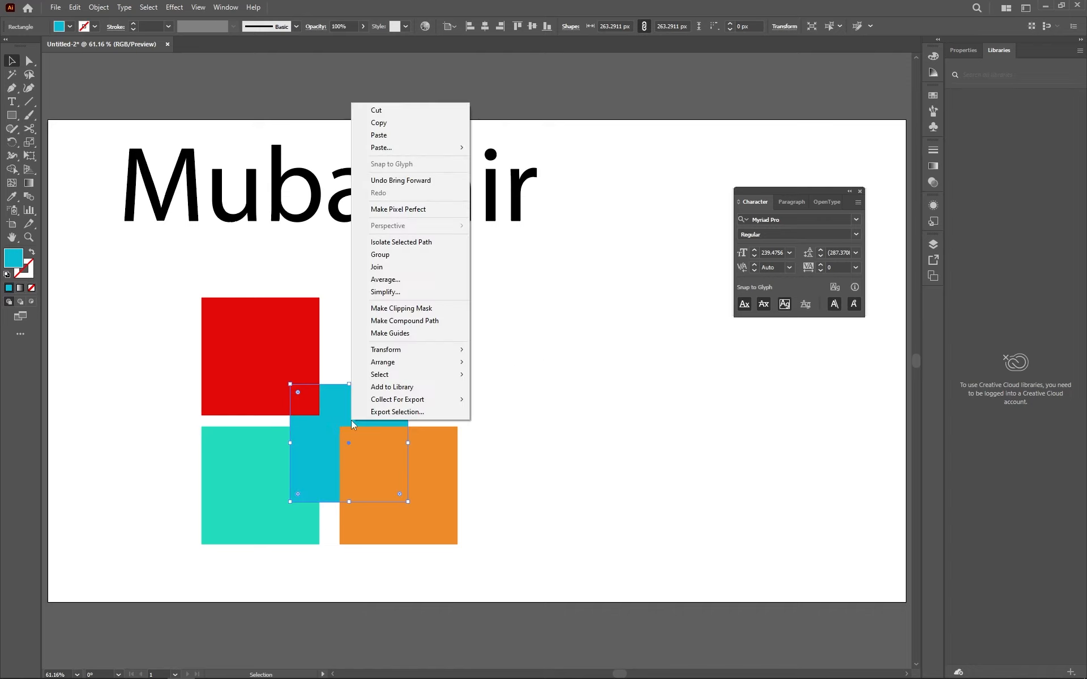
mouse_move(425, 363)
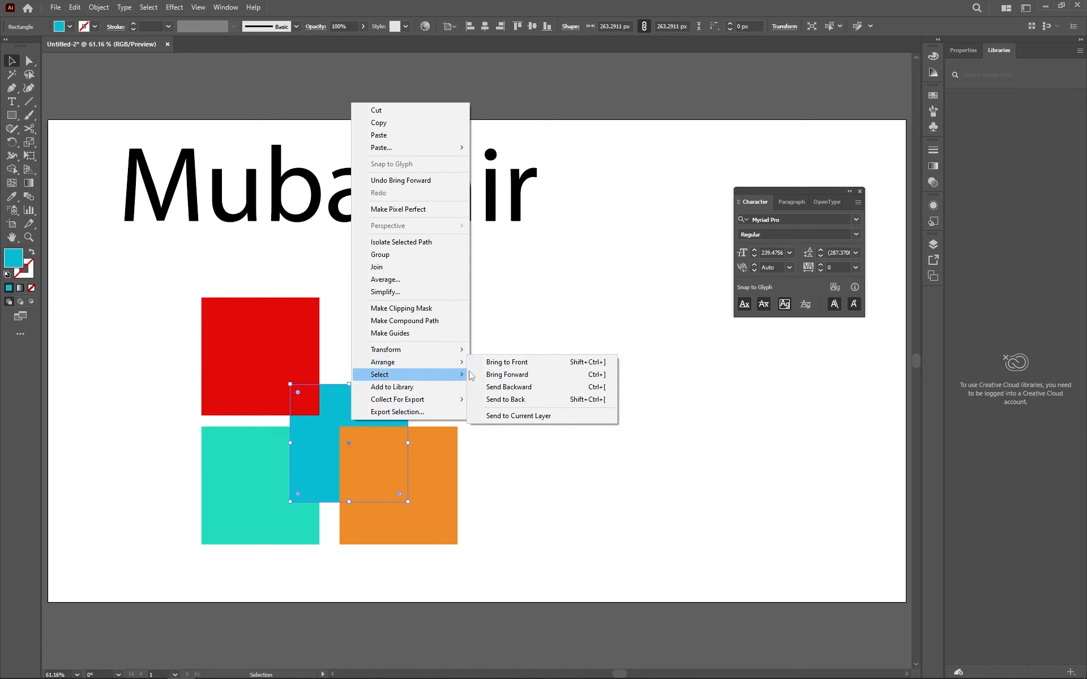
left_click(502, 375)
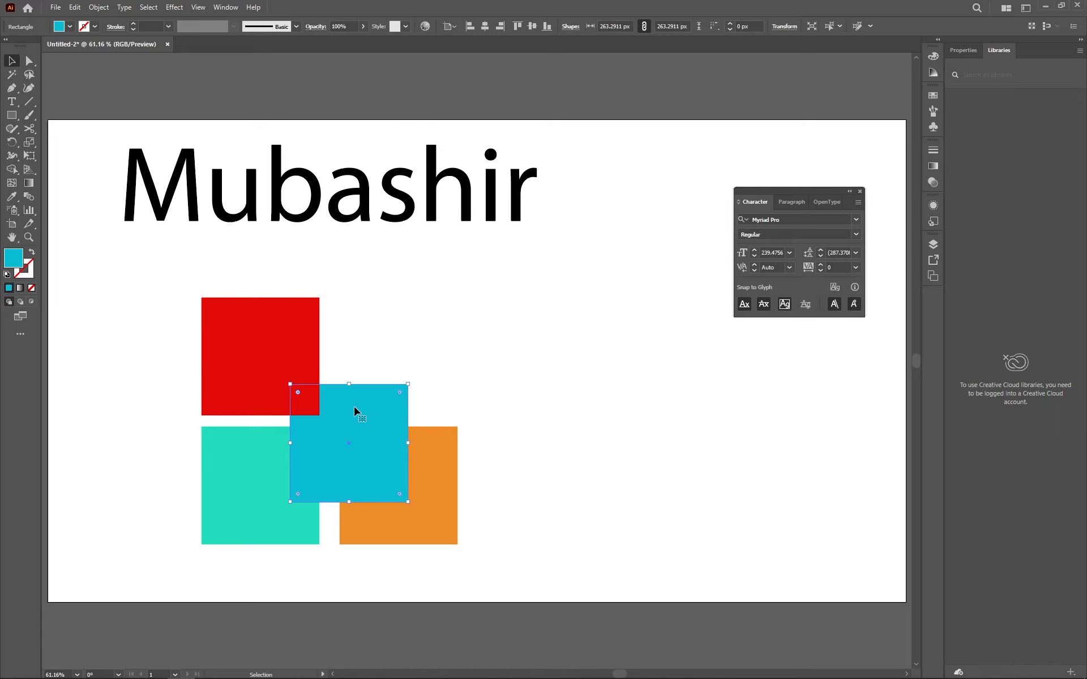
right_click(342, 419)
mouse_move(391, 362)
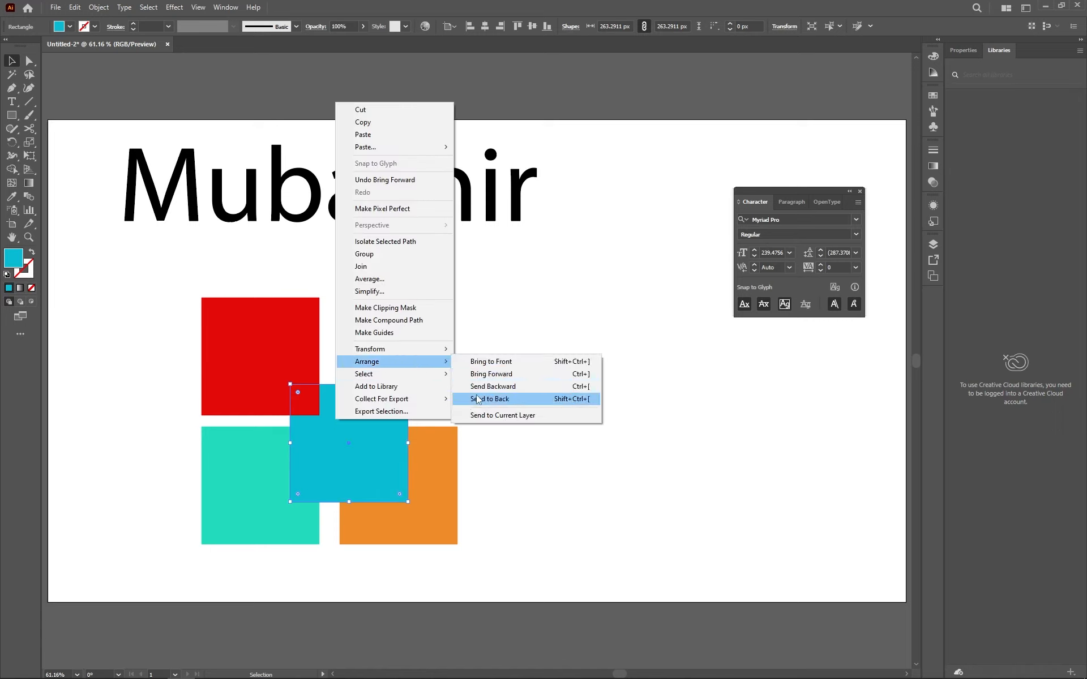
left_click(490, 374)
Send the blue square backward one level at a time, four times, until it lies behind all the others, and deselect it.
right_click(291, 443)
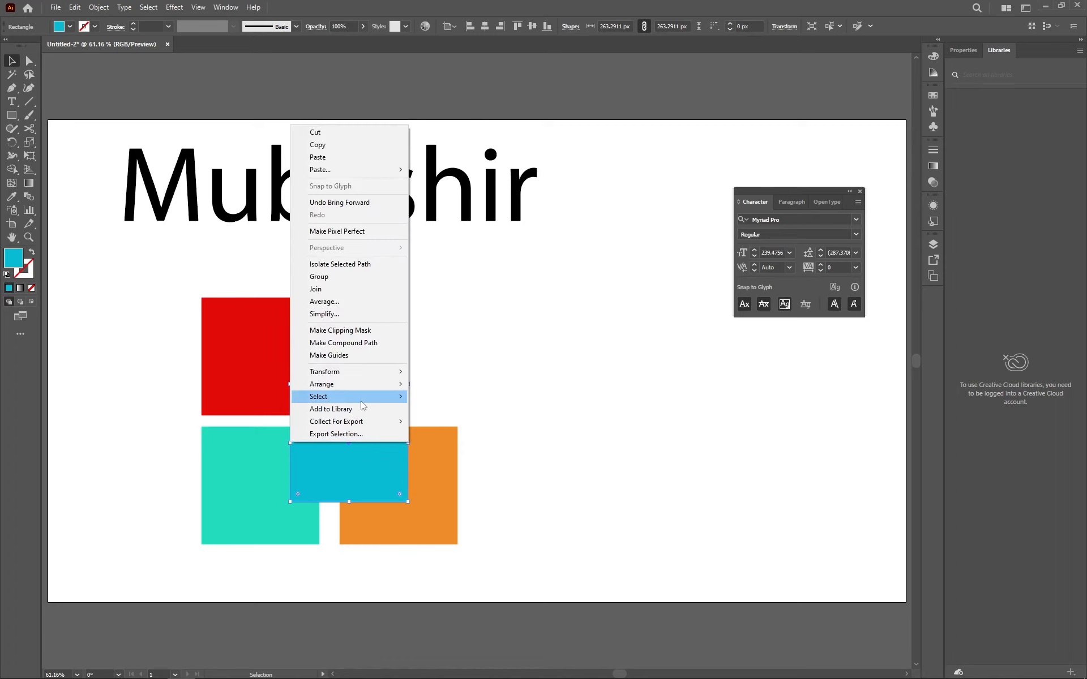
mouse_move(358, 385)
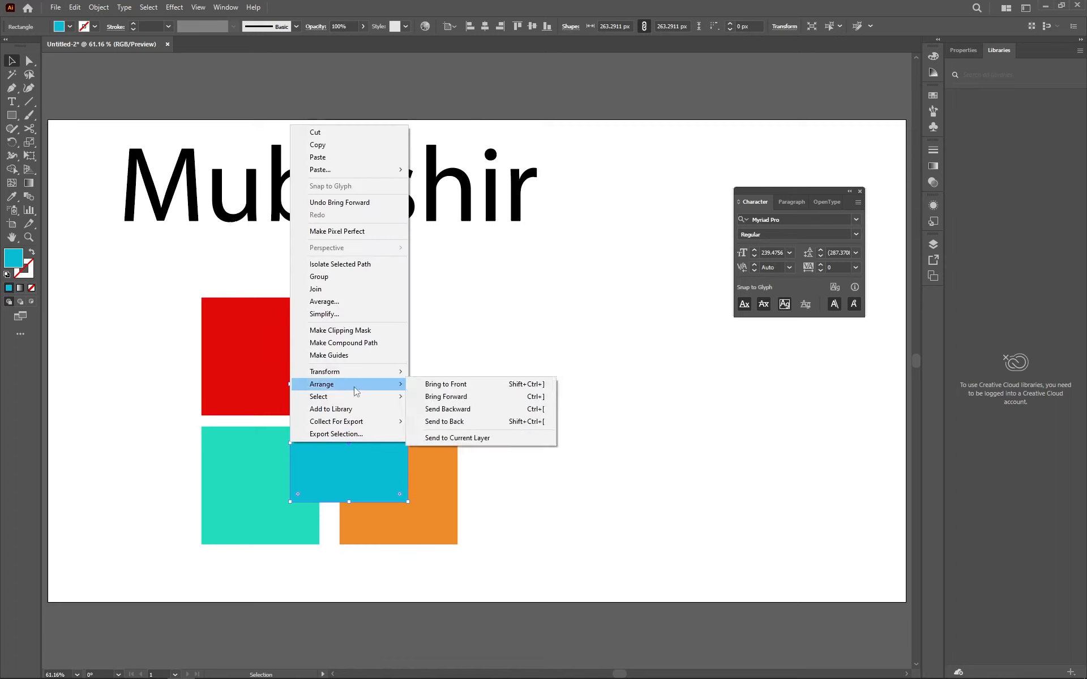
left_click(461, 409)
right_click(324, 418)
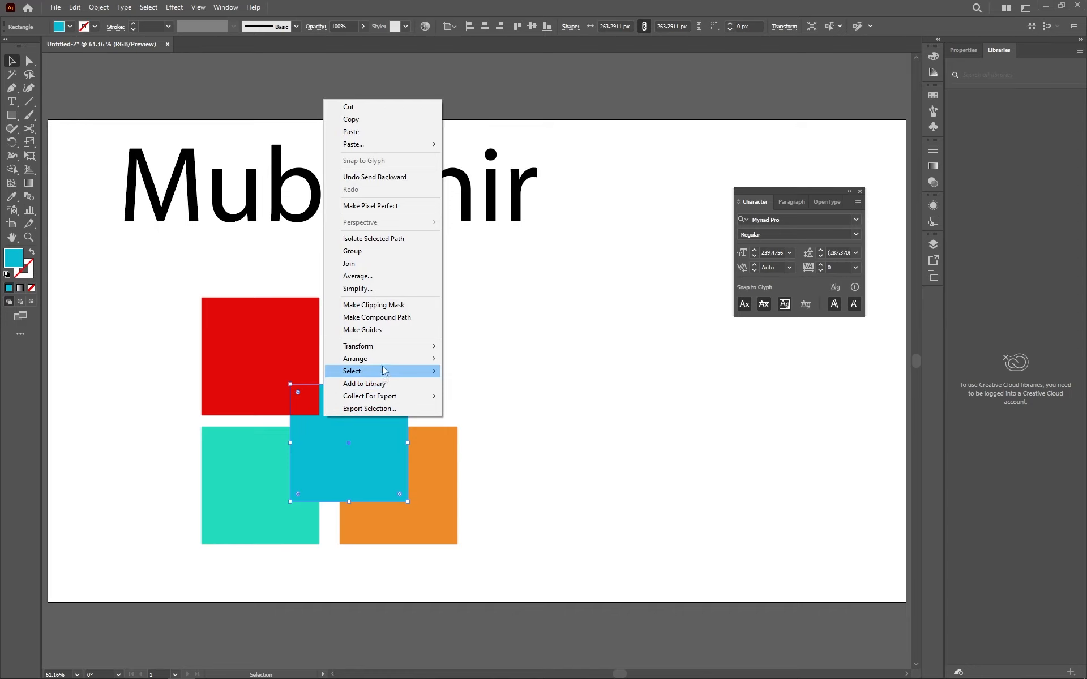
mouse_move(390, 358)
left_click(463, 384)
right_click(340, 419)
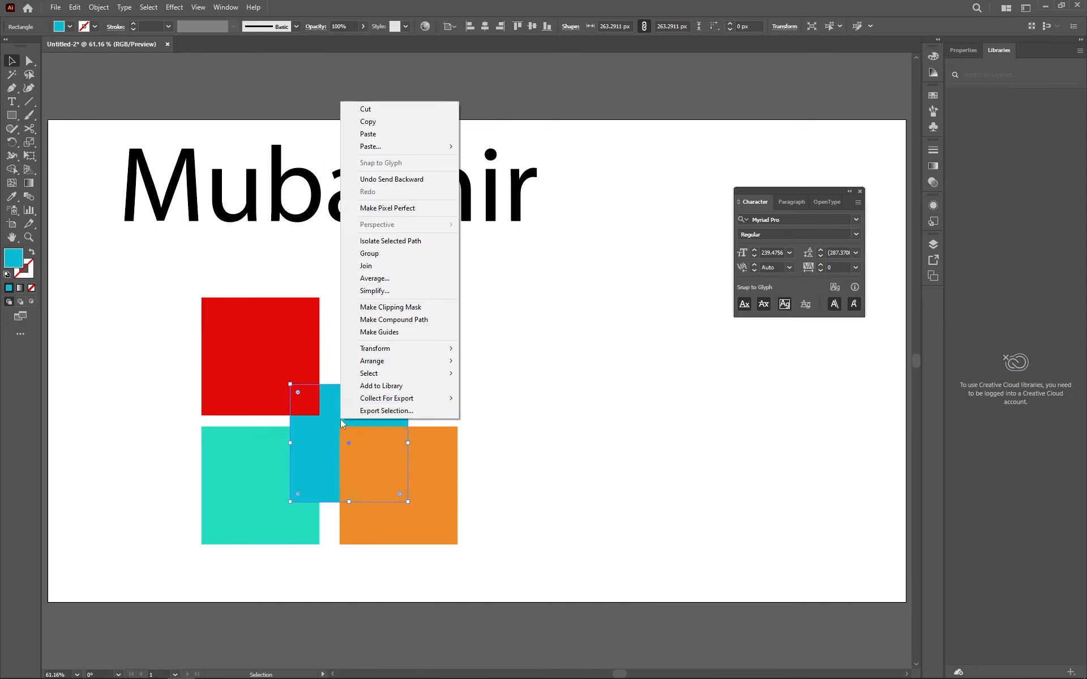
mouse_move(395, 368)
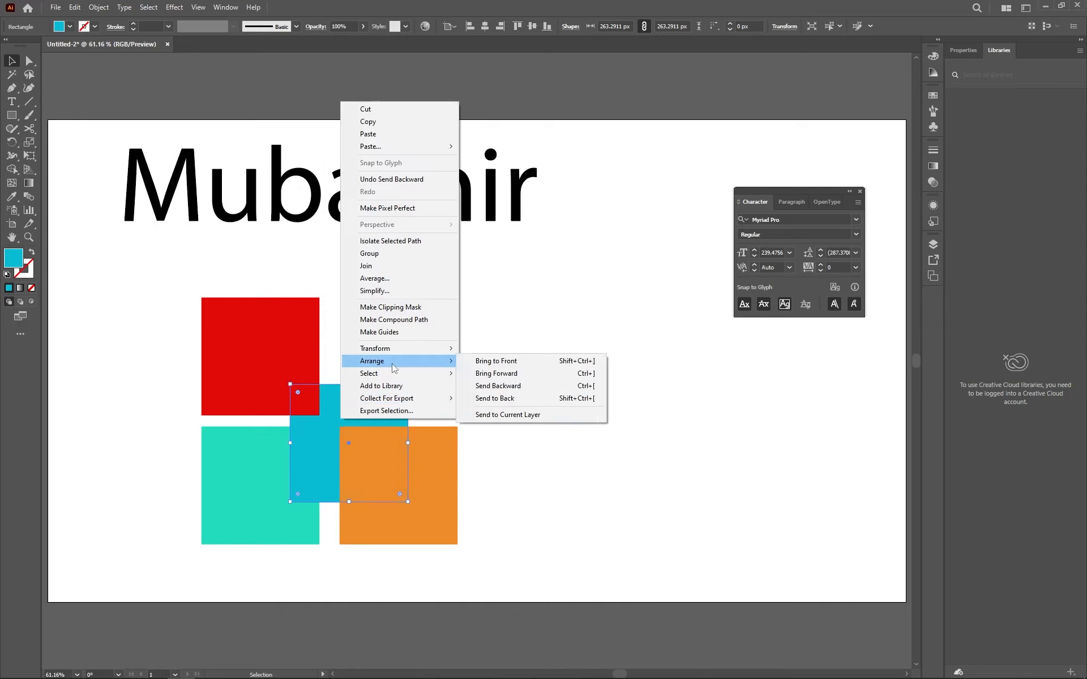
left_click(495, 386)
right_click(333, 405)
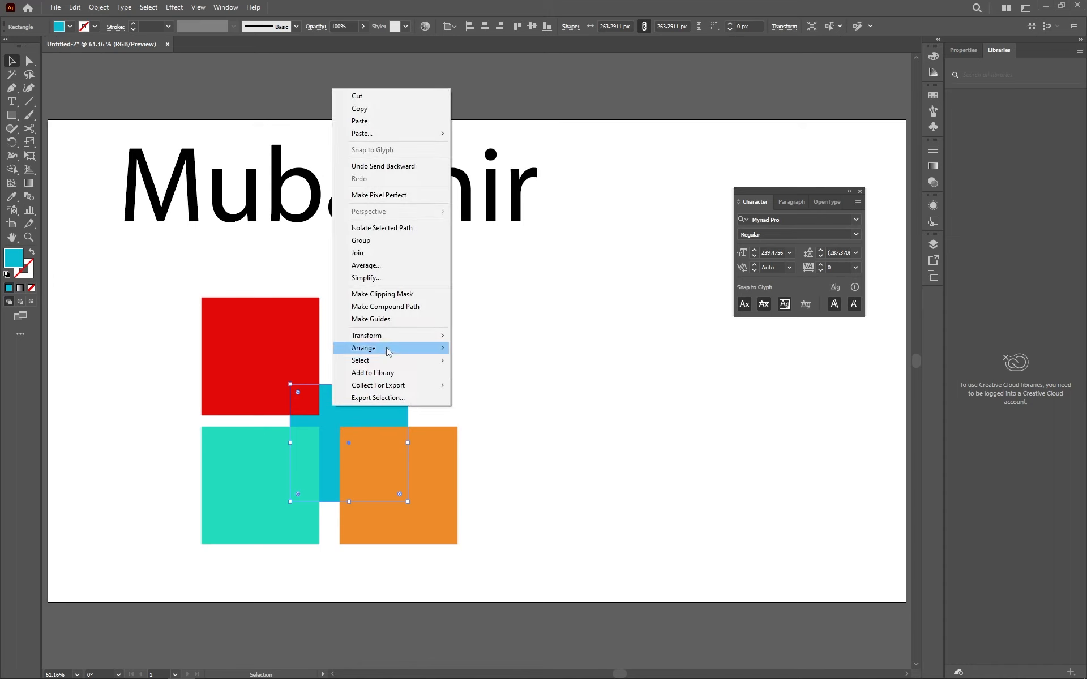
mouse_move(401, 356)
left_click(487, 385)
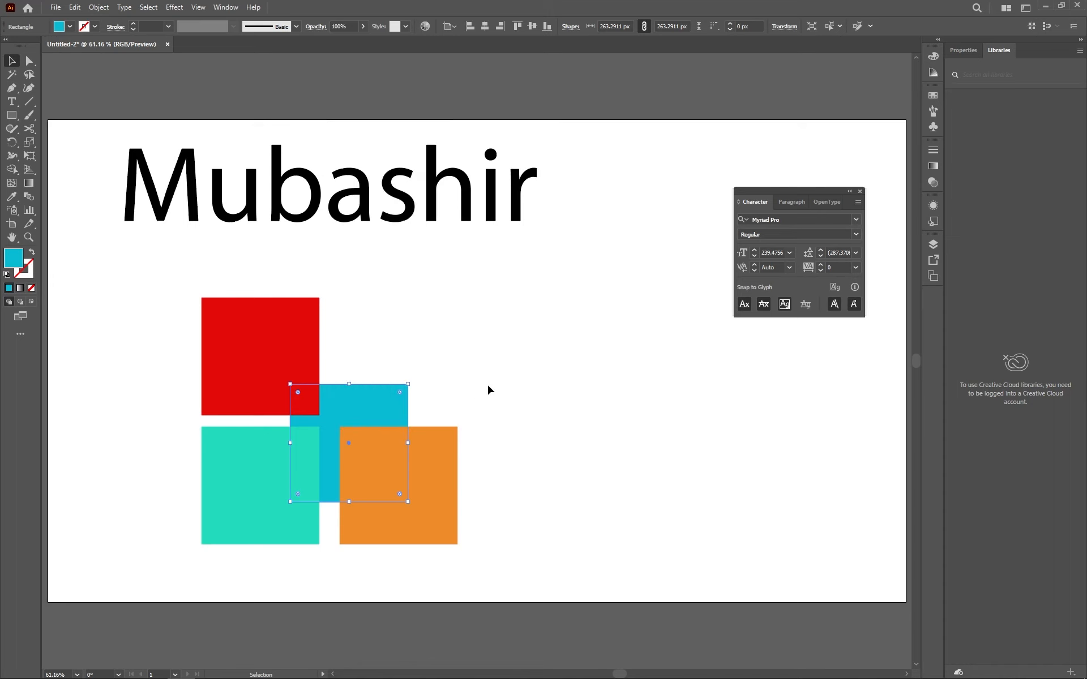
left_click(459, 400)
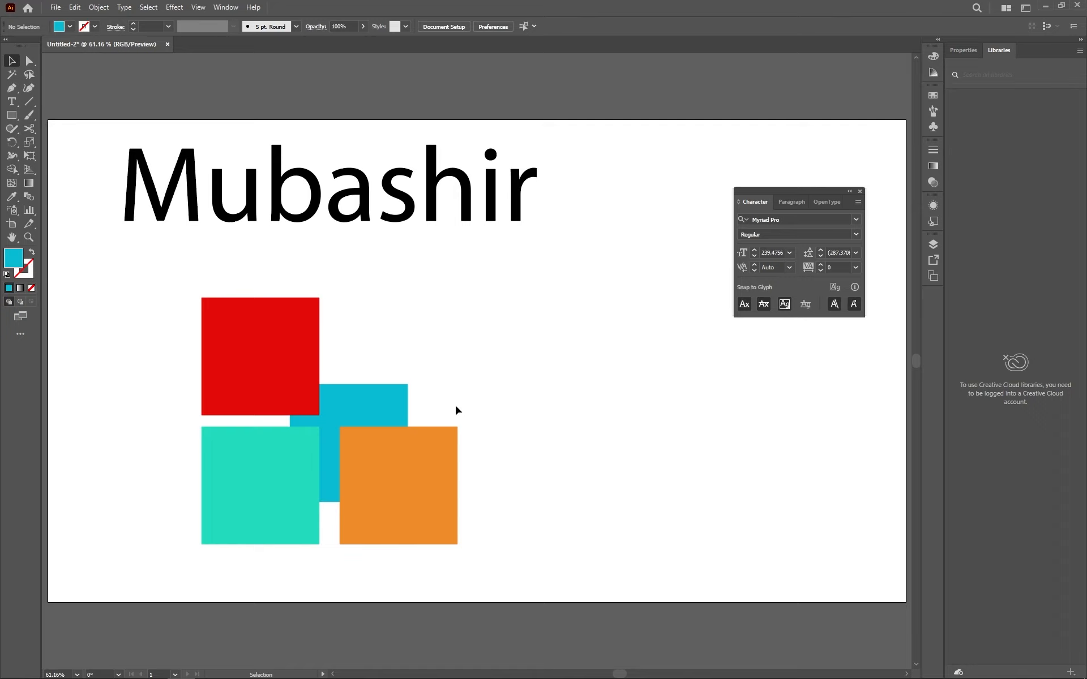
Delete the four coloured squares, move the name text down to the artboard's middle height and deselect it.
left_click_drag(479, 343, 300, 447)
key("Delete")
left_click_drag(296, 219, 296, 391)
right_click(295, 390)
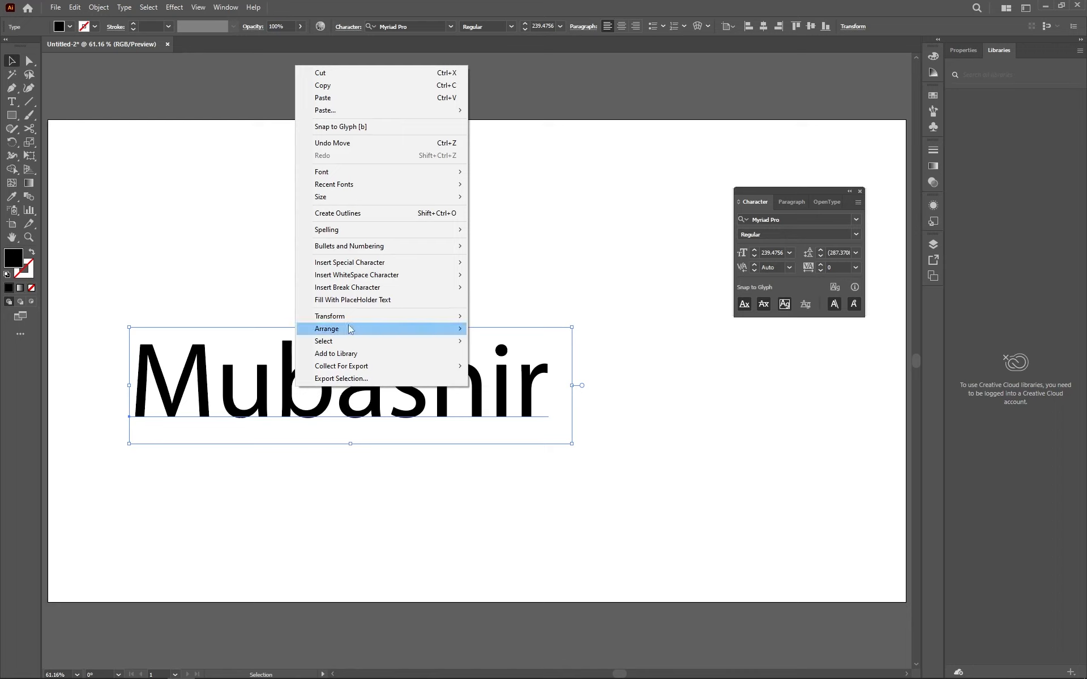
mouse_move(411, 330)
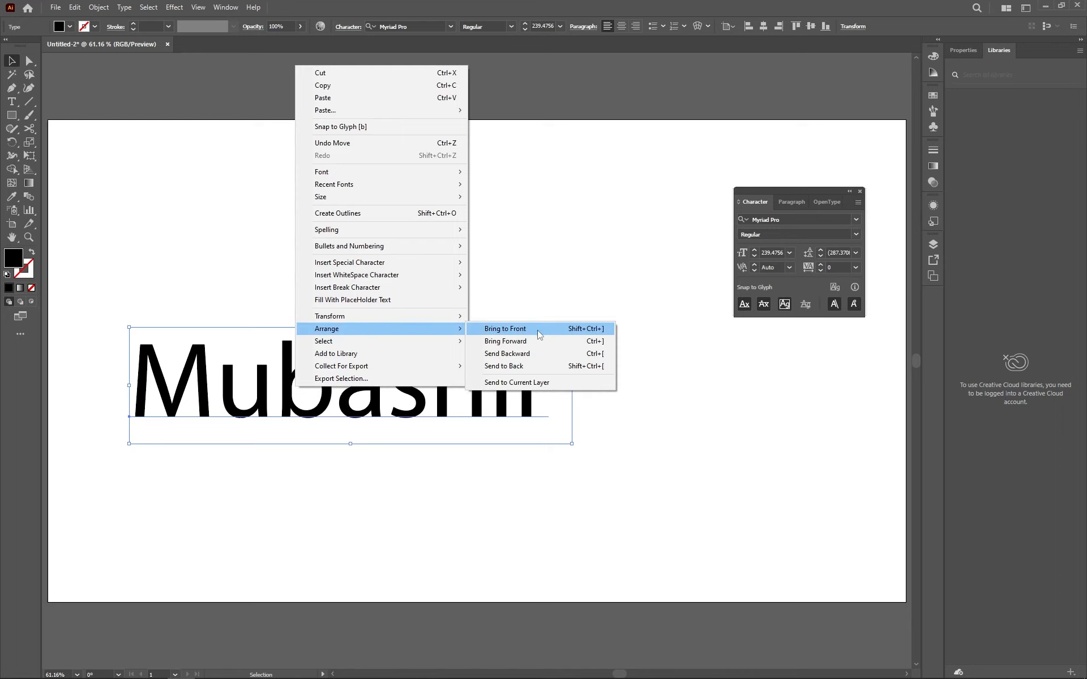
left_click(582, 247)
Draw a black 1920 × 1080 px rectangle that covers the whole artboard and the name text.
key("m")
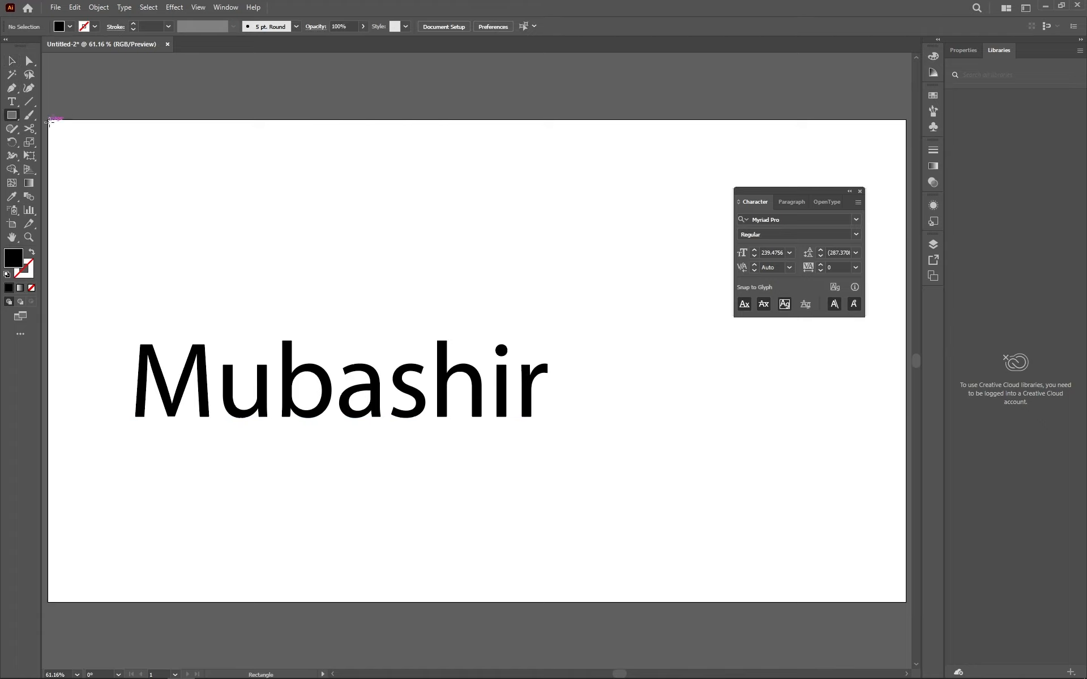
left_click_drag(49, 121, 817, 538)
left_click_drag(397, 322, 460, 497)
key("v")
left_click_drag(152, 325, 362, 395)
left_click(481, 254)
key("ctrl+0")
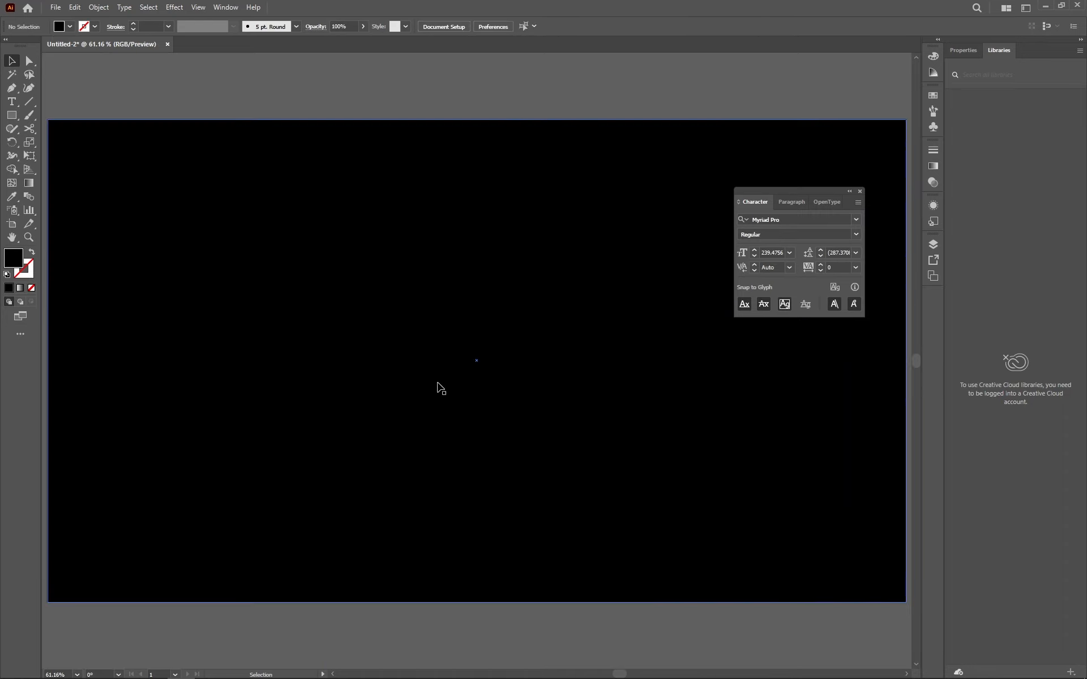
Fill the full-artboard rectangle with the blue colour 1456C9.
left_click(440, 388)
key("a")
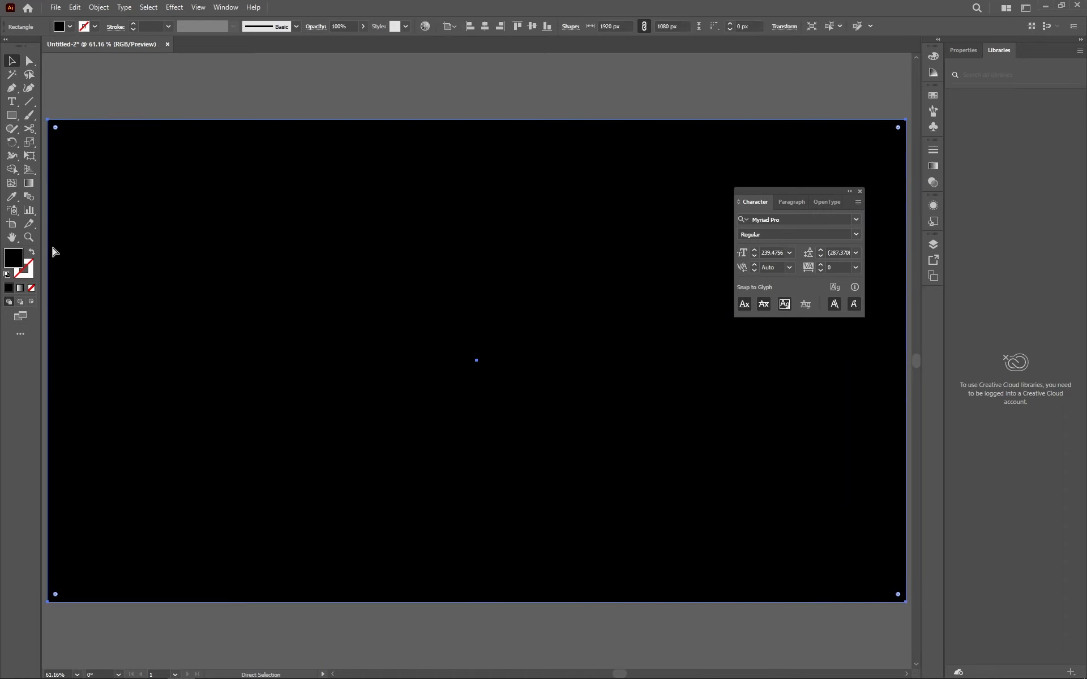
double_click(17, 261)
left_click_drag(813, 334, 810, 318)
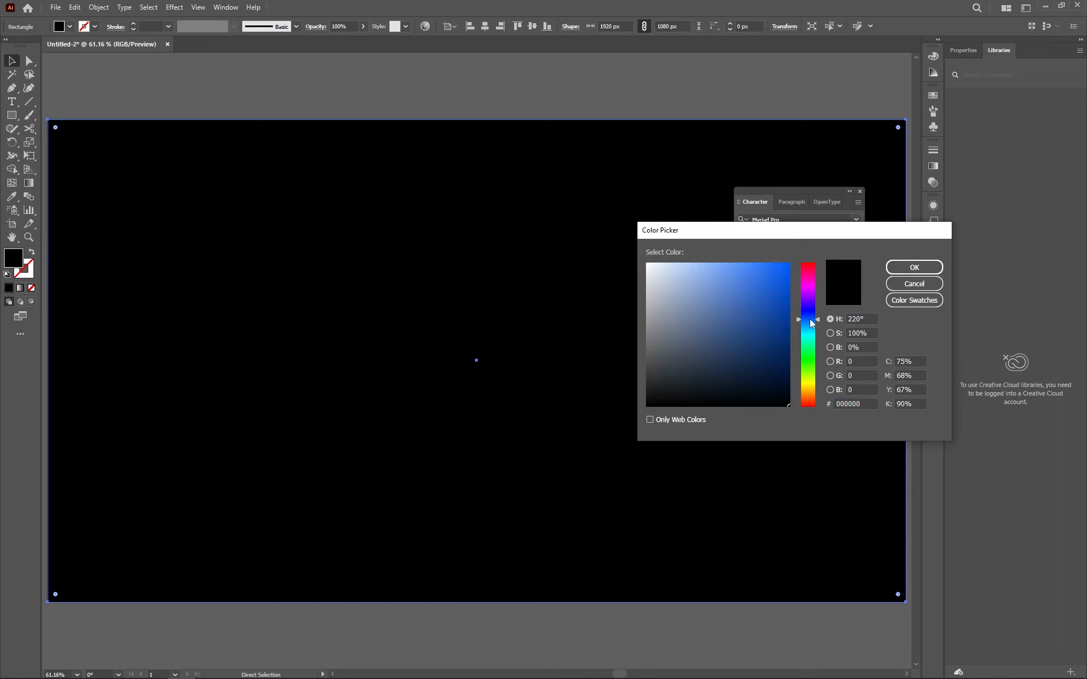
left_click(776, 292)
left_click(914, 267)
key("v")
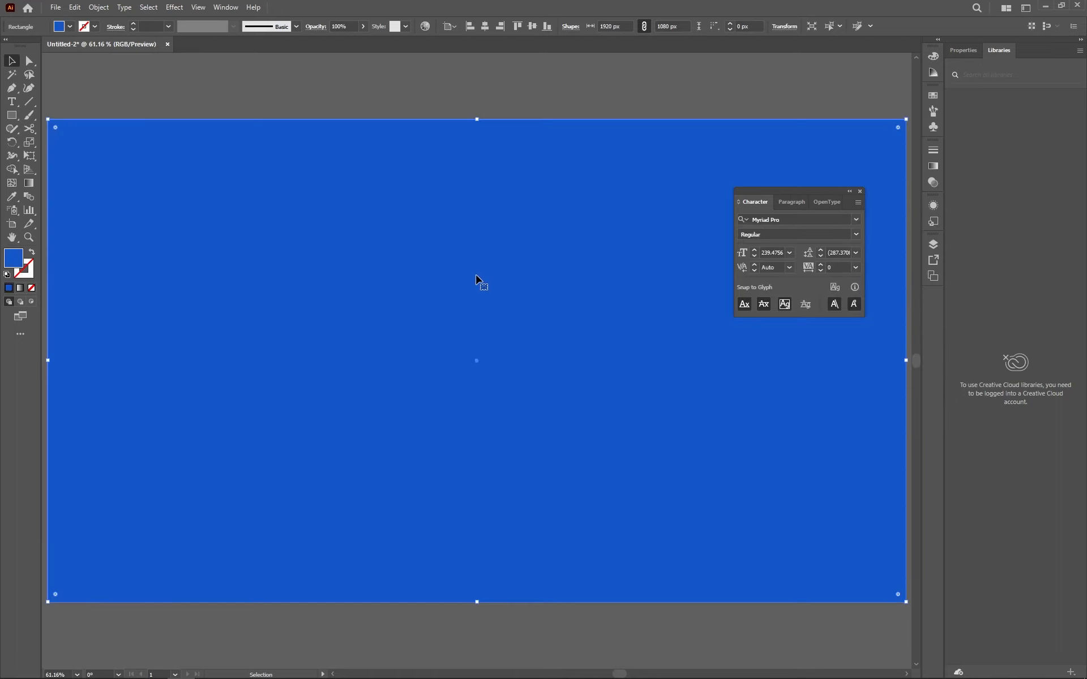
Shift the rectangle's fill to the deeper blue 1738C6.
double_click(20, 264)
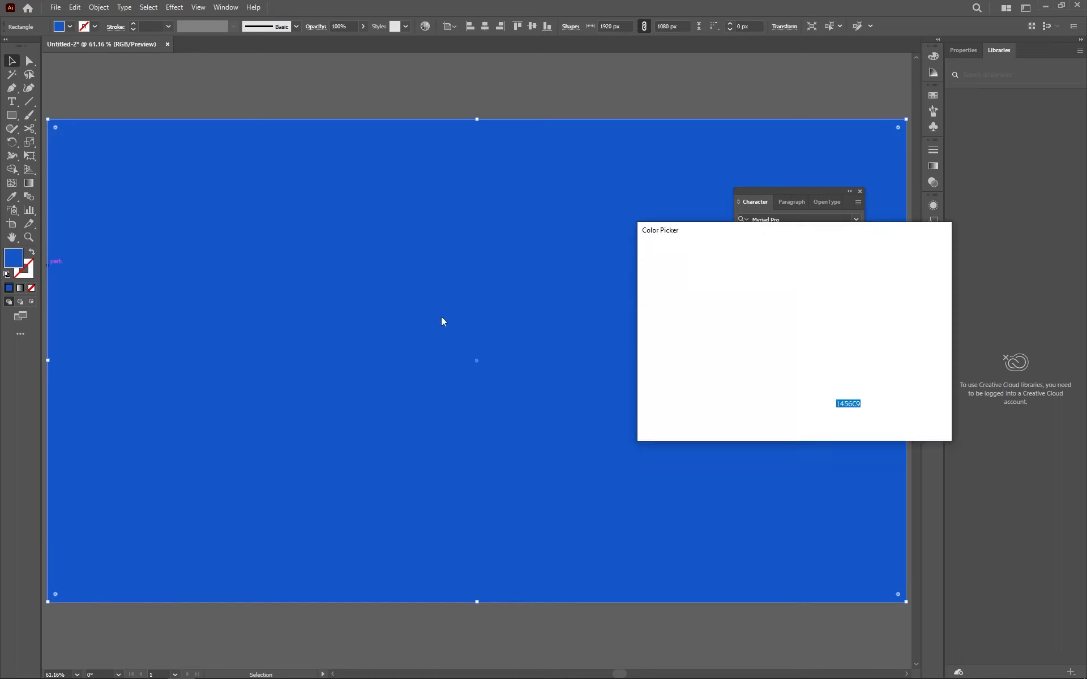
left_click_drag(811, 329, 808, 319)
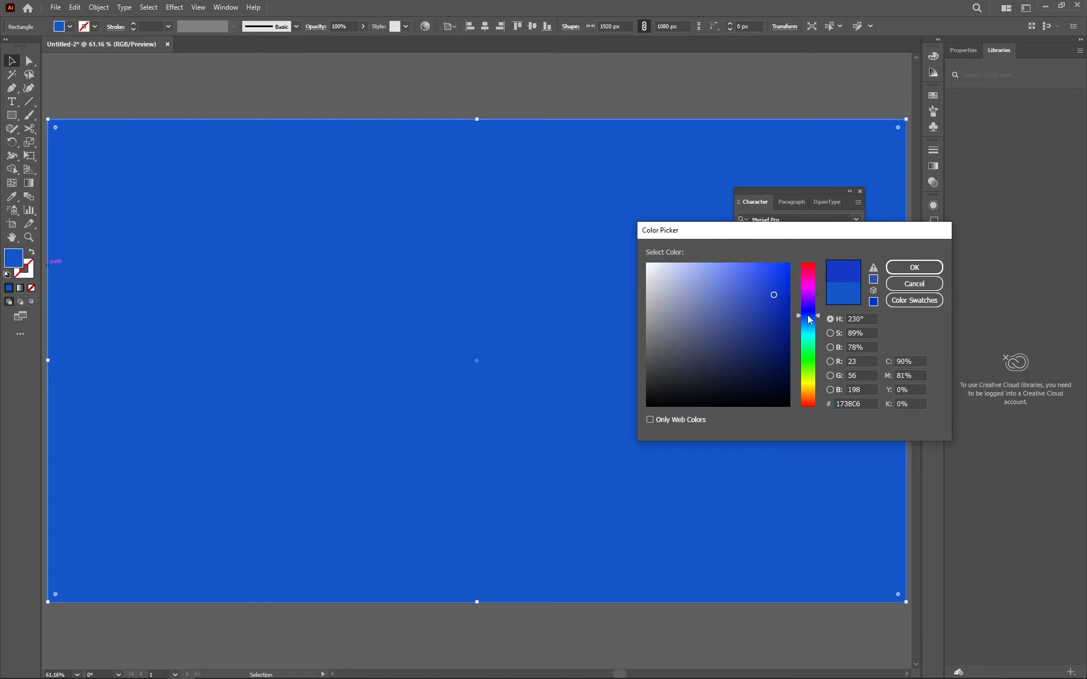
left_click(914, 267)
key("a")
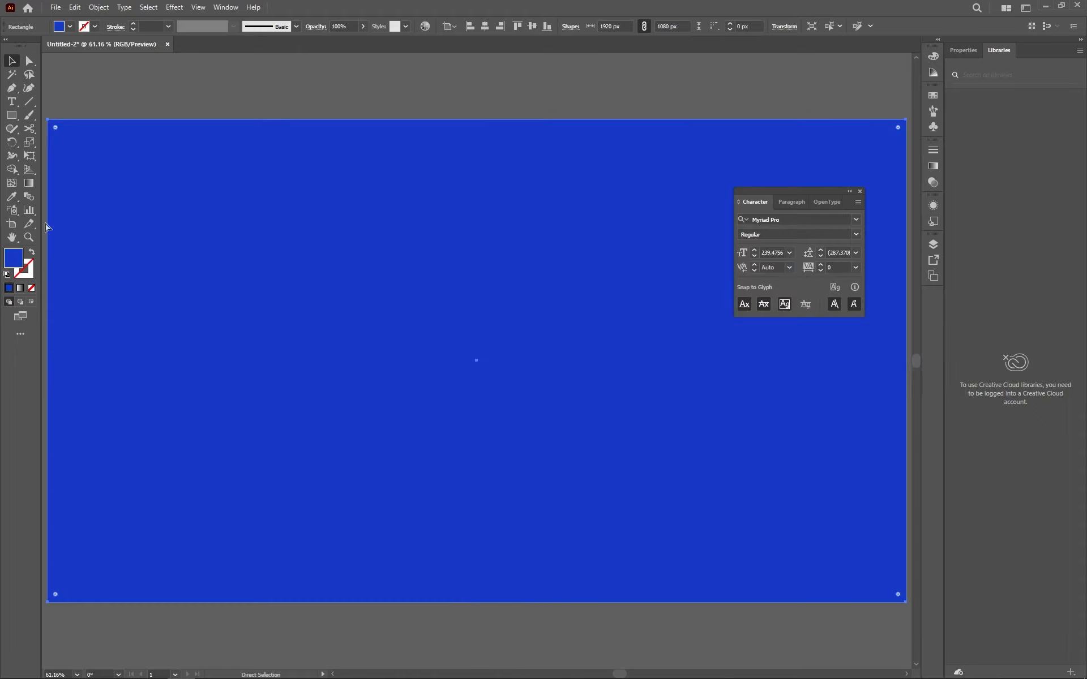
Recolour the full-artboard rectangle to a dark teal and deselect it.
double_click(11, 262)
left_click_drag(798, 325, 808, 335)
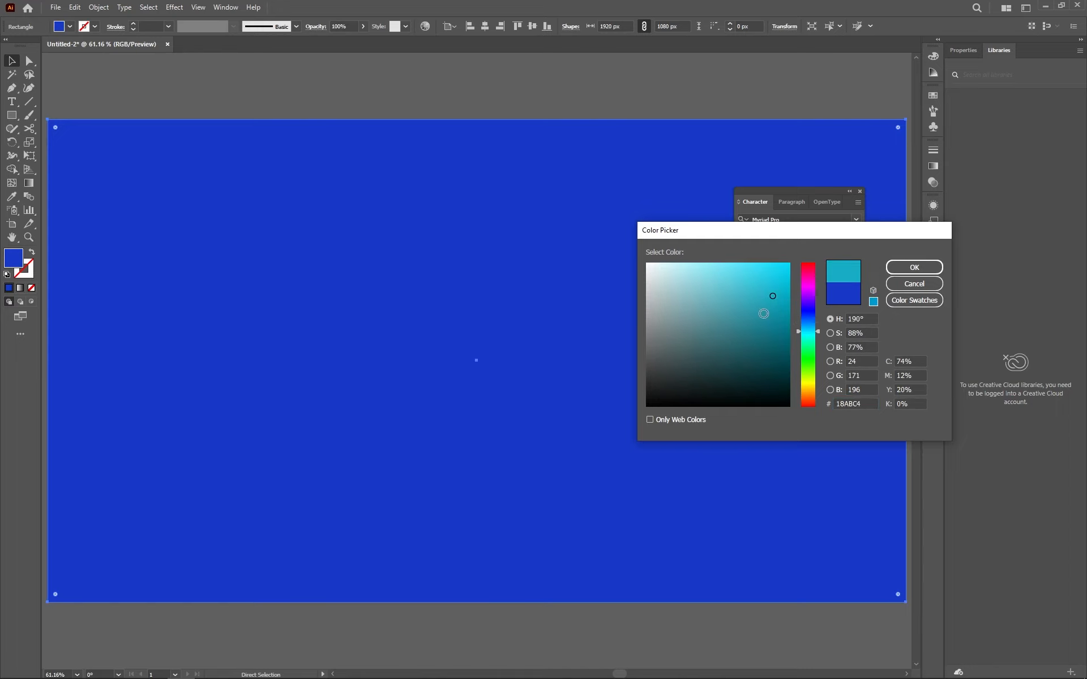
left_click(934, 267)
key("ctrl+shift+a")
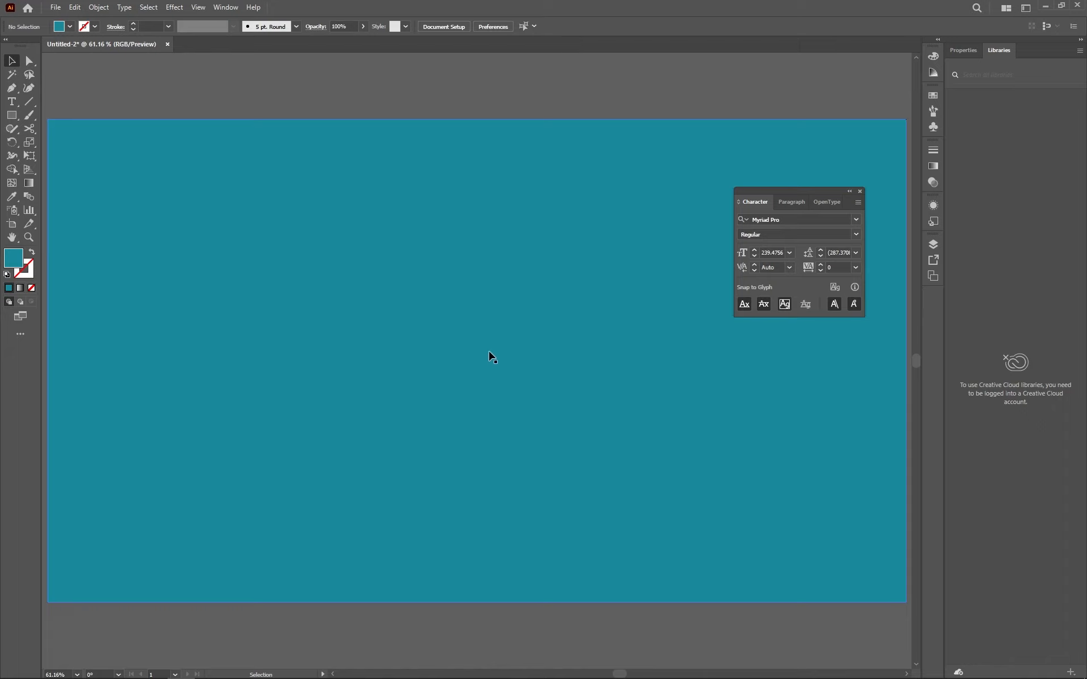
Send the teal rectangle to the back, behind the name text, and select the text.
left_click(532, 330)
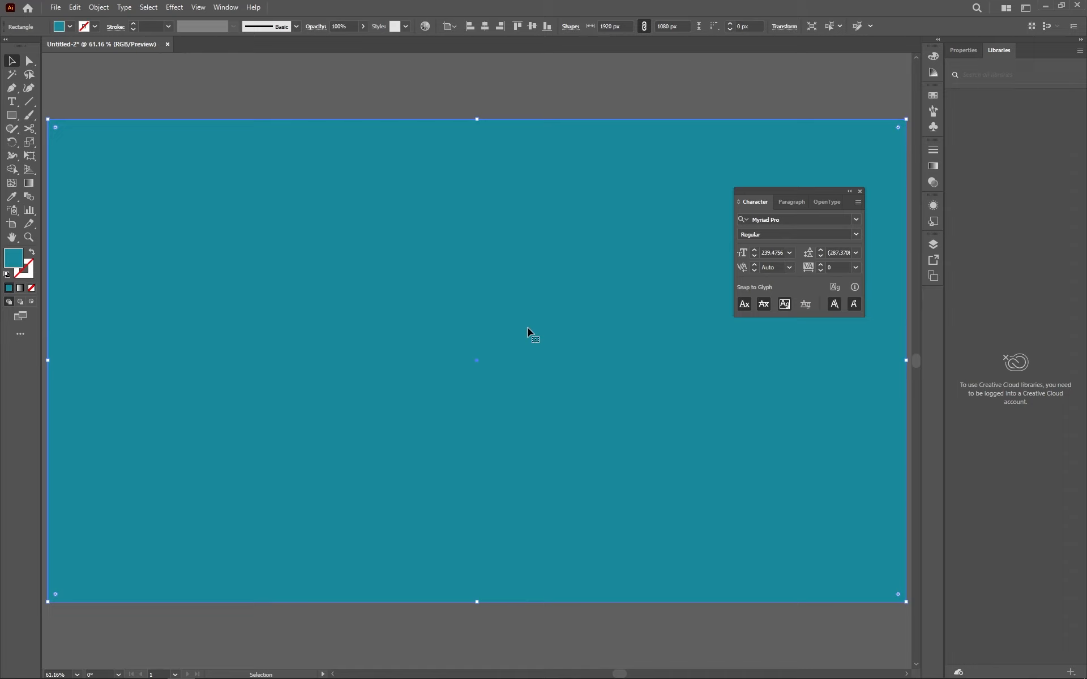
right_click(527, 331)
mouse_move(545, 389)
left_click(635, 426)
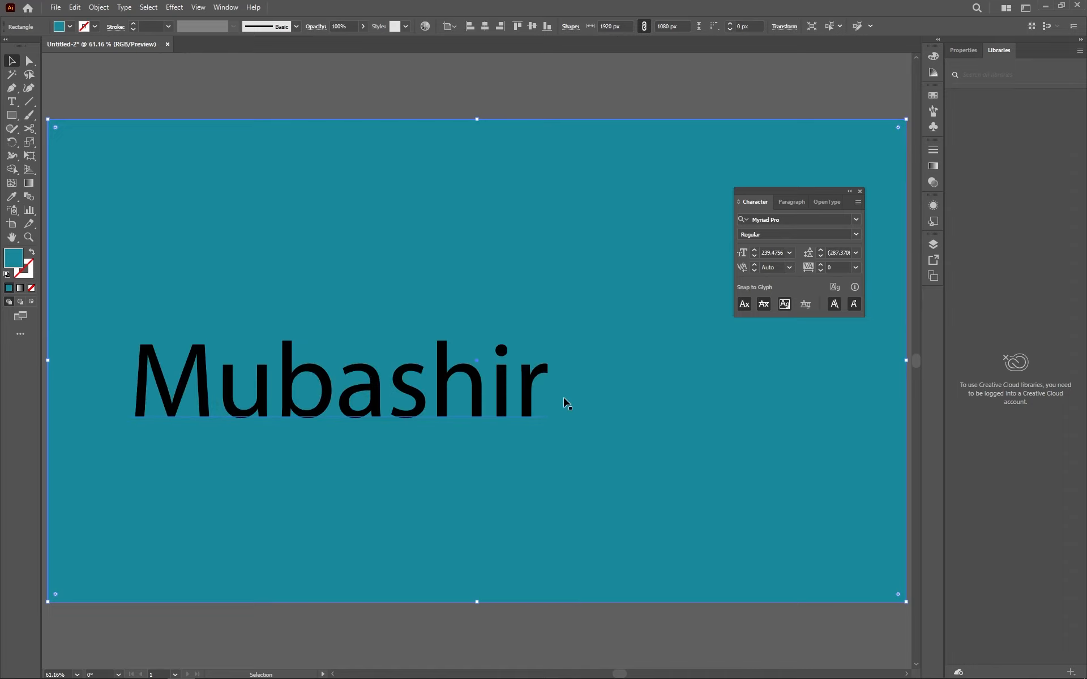
left_click(564, 402)
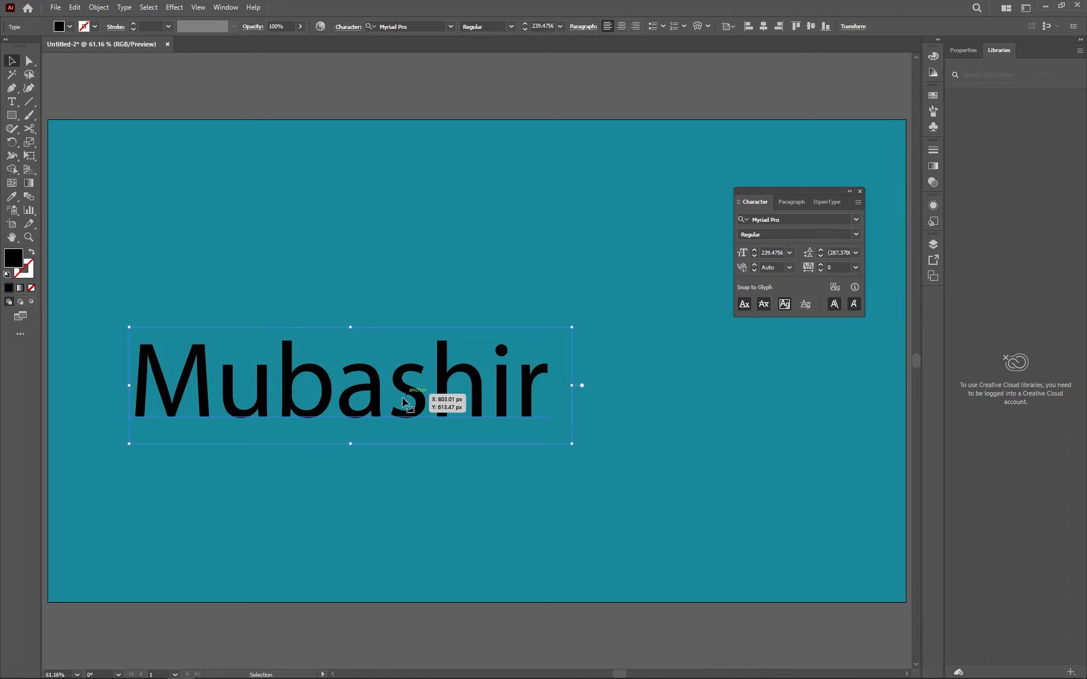
Move the name text toward the artboard's upper-left area, scale it down to about 166 pt, and clear the Character settings off the drawing space.
left_click_drag(422, 382, 418, 255)
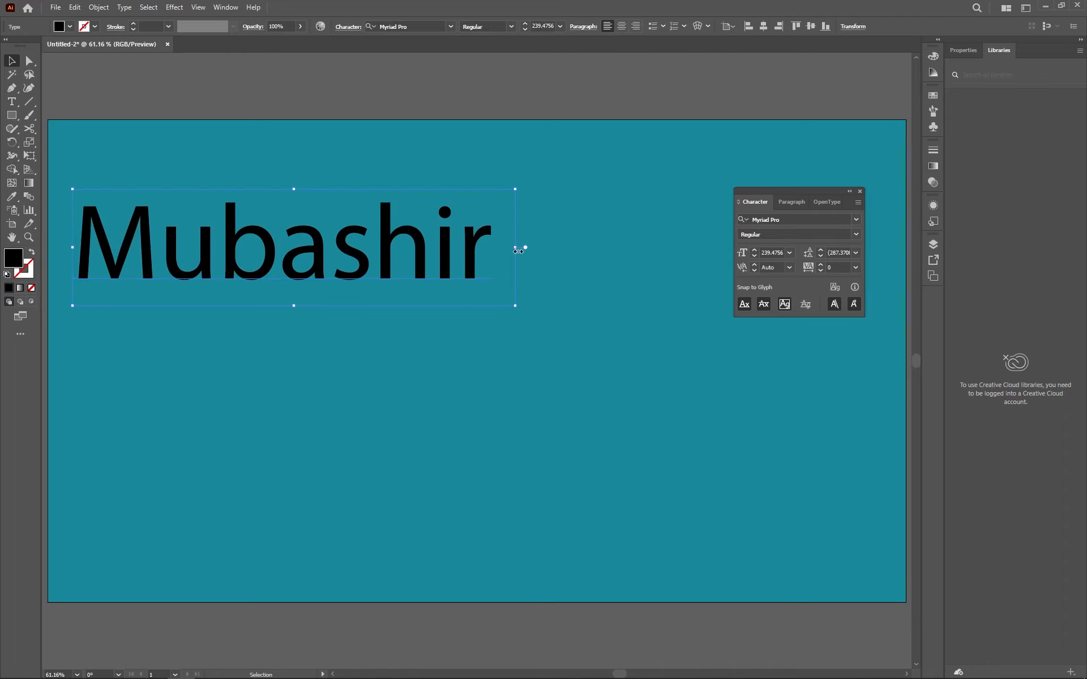
left_click_drag(518, 247, 390, 267)
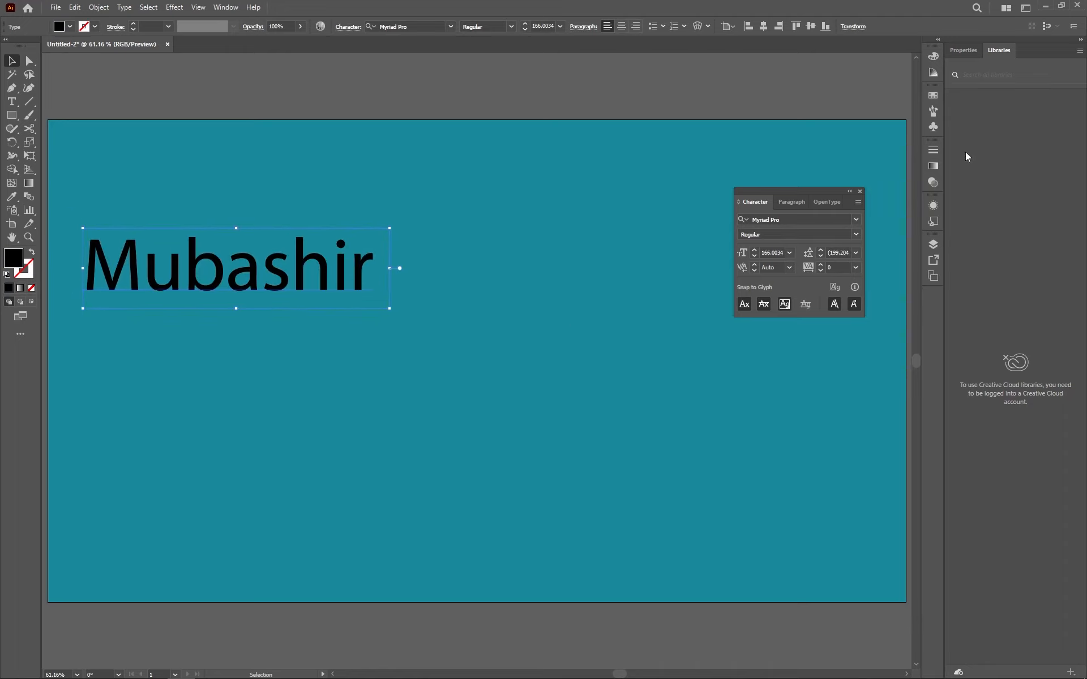
left_click_drag(815, 194, 476, 60)
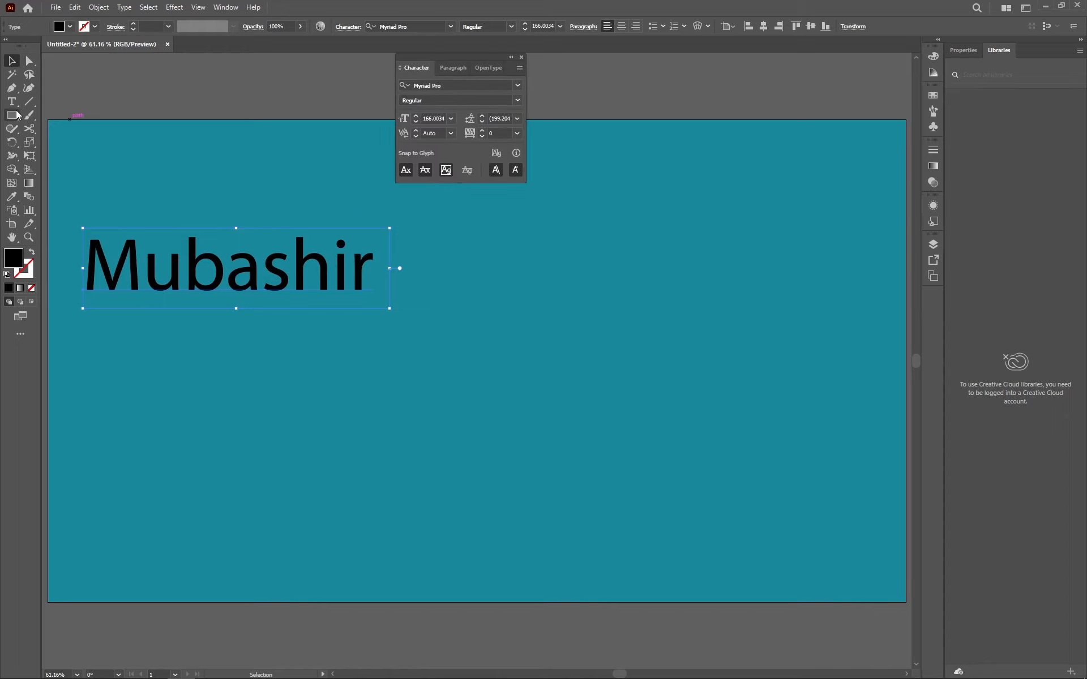
Draw a black many-sided, nearly round polygon about 464 px wide beside the name text.
key("ctrl+shift+a")
left_click(12, 114)
left_click_drag(562, 277, 635, 353)
key("Down")
key("Down")
key("Down")
key("Down")
key("Down")
key("Down")
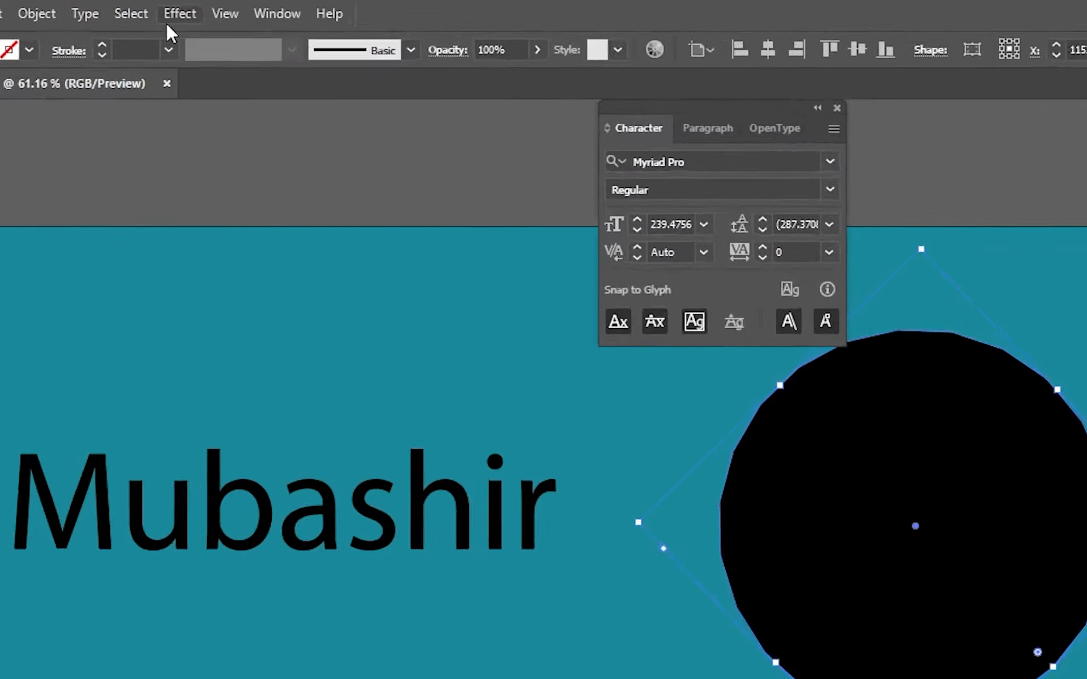
Apply the Pucker & Bloat effect to the polygon with strong bloat to turn it into a flower with long petals.
left_click(175, 7)
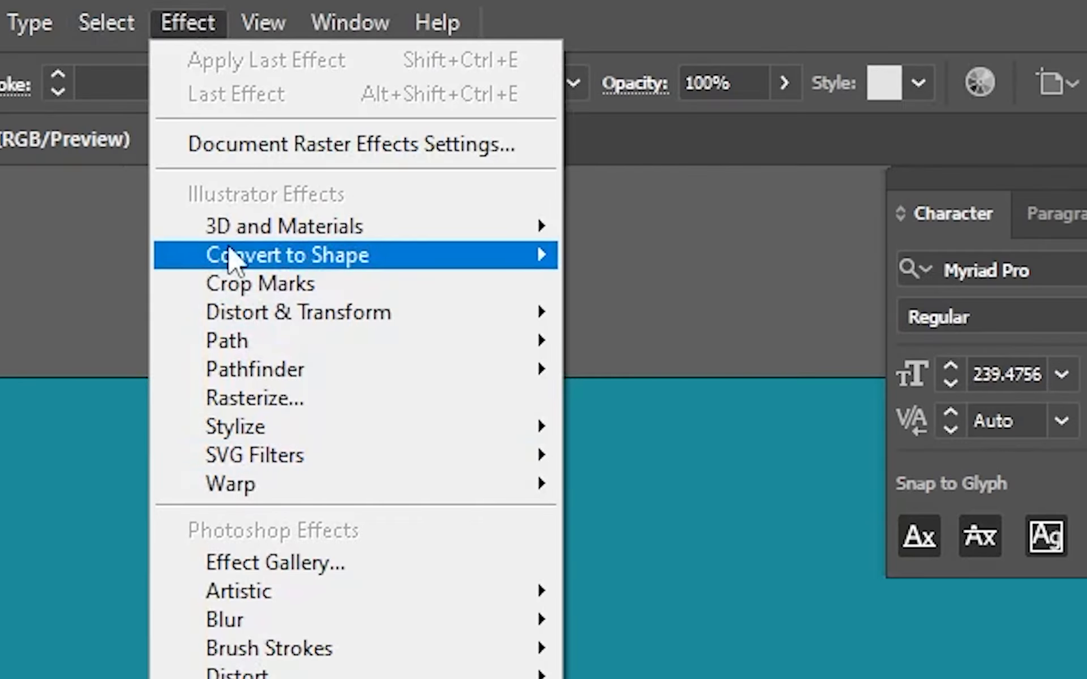
mouse_move(292, 314)
left_click(691, 367)
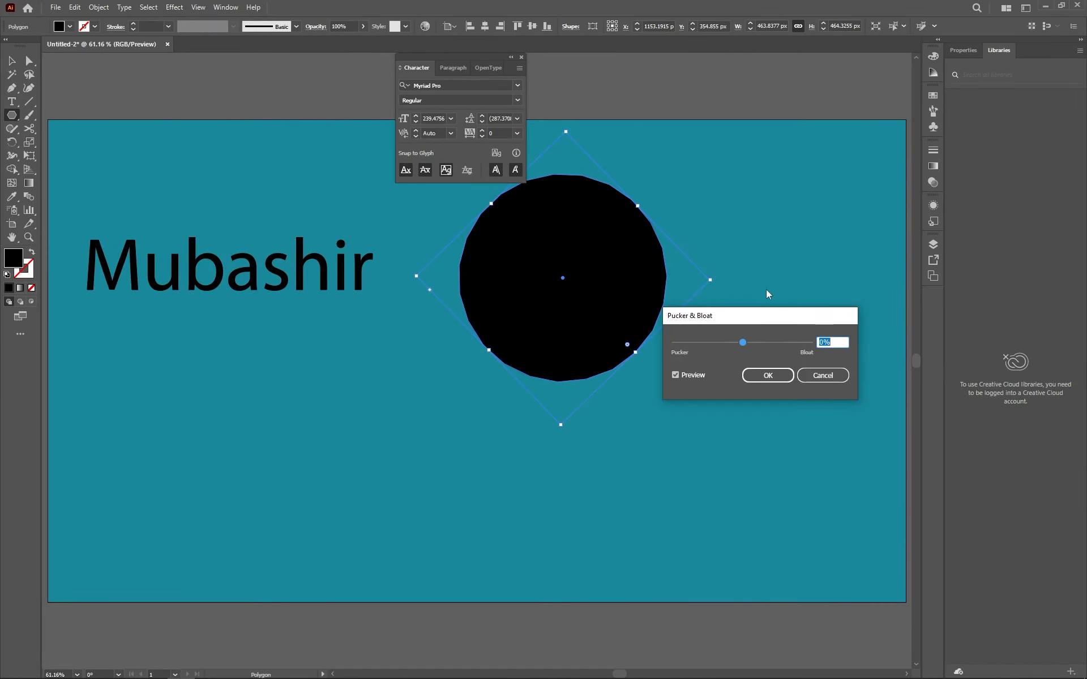
left_click_drag(742, 342, 768, 343)
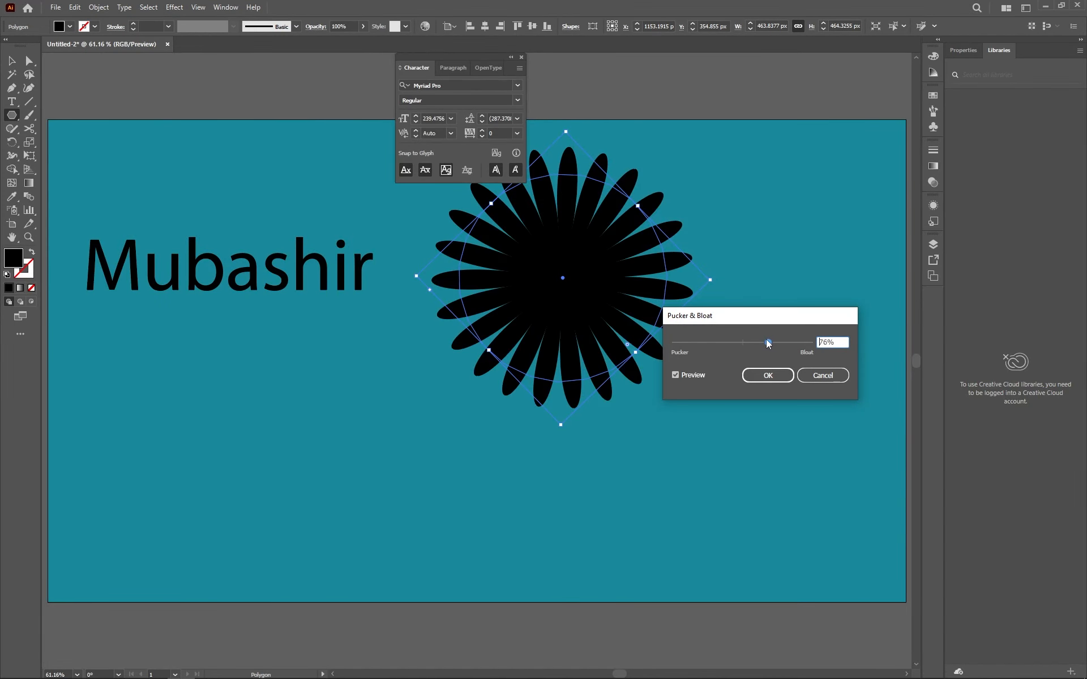
left_click(756, 376)
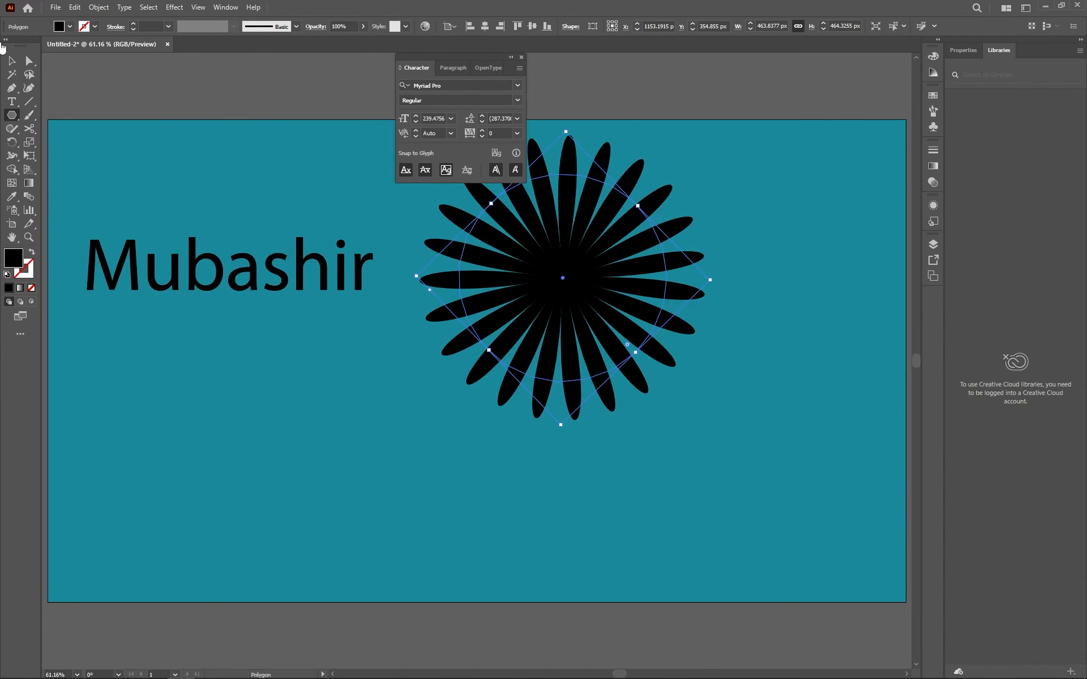
Move the flower onto the artboard's upper-right corner so that it partly overhangs the edges.
left_click(11, 61)
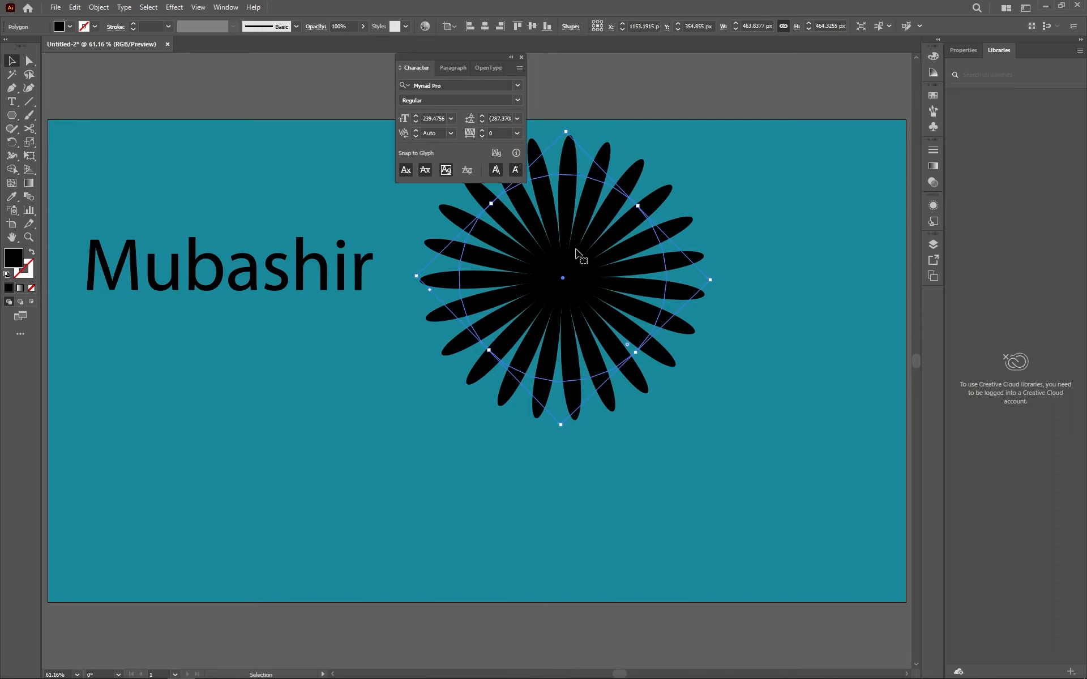
left_click_drag(563, 284, 899, 165)
left_click_drag(718, 213, 576, 243)
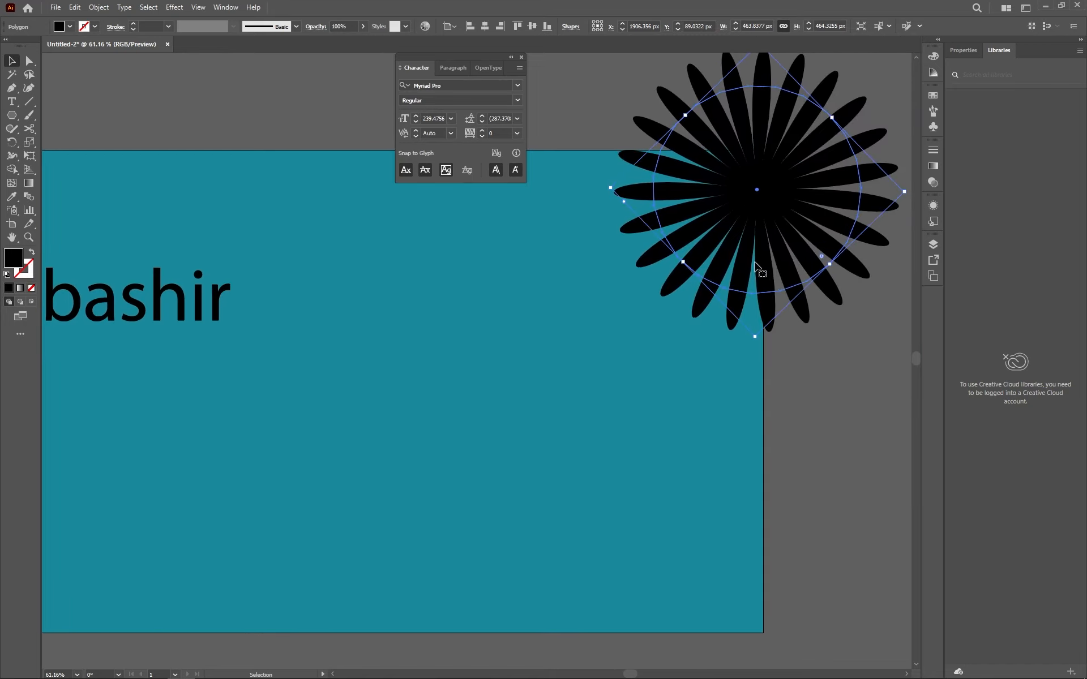
Fill the flower with the magenta colour DF00FF.
double_click(14, 259)
left_click_drag(781, 270, 789, 264)
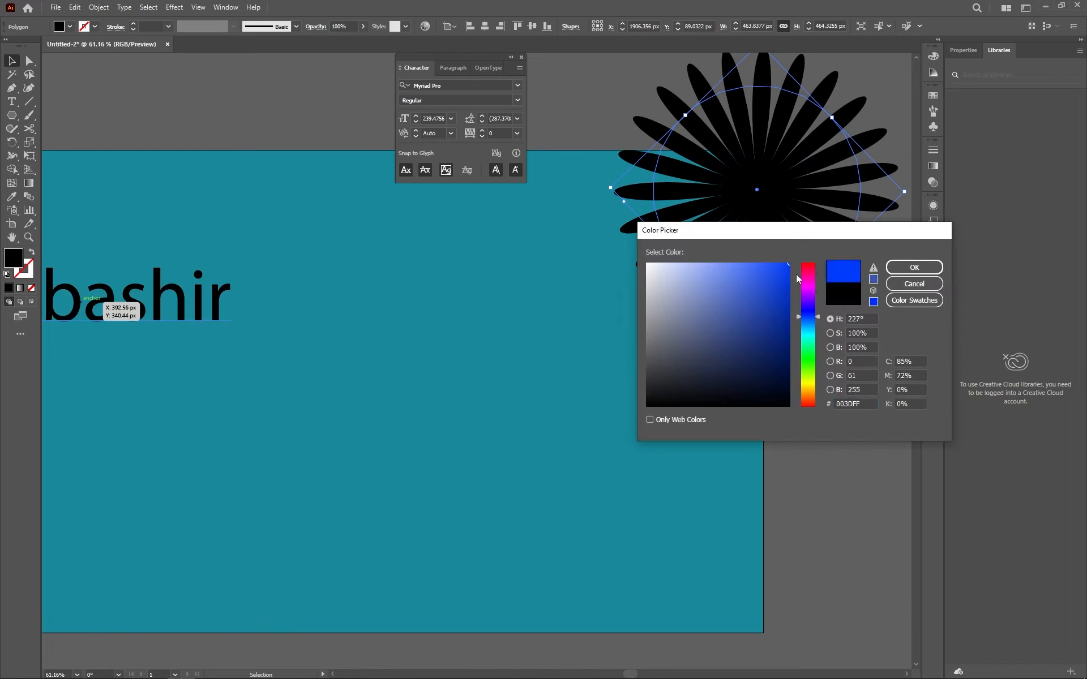
left_click_drag(812, 326, 816, 291)
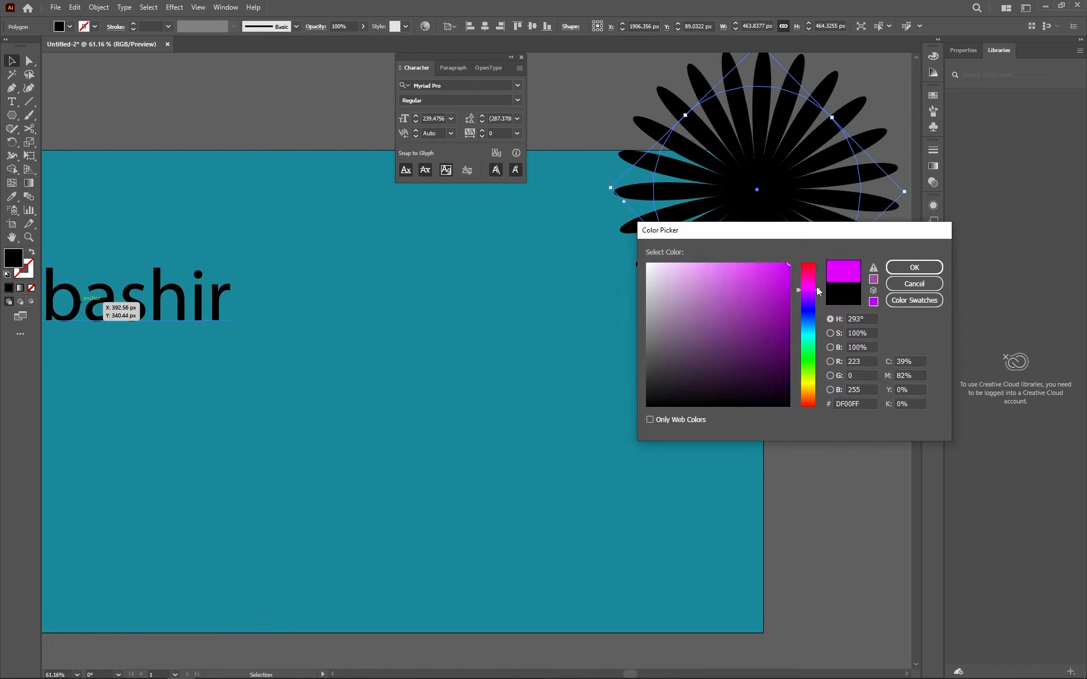
left_click(914, 267)
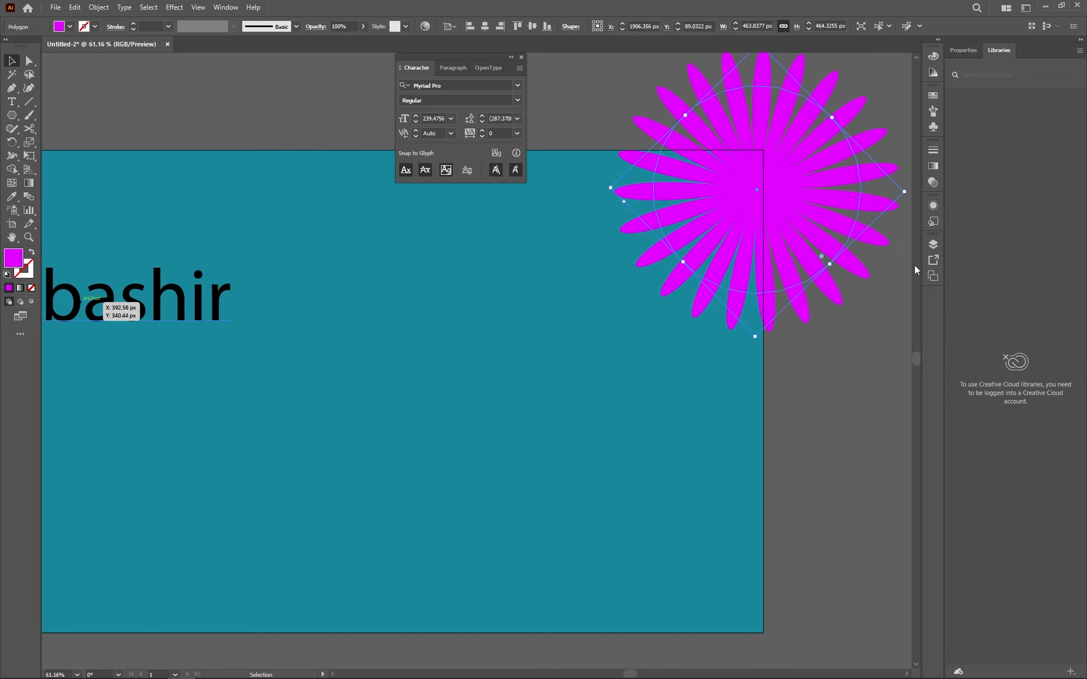
Recolour the flower to pure blue 0000FF and deselect it.
double_click(15, 260)
left_click_drag(817, 294, 817, 311)
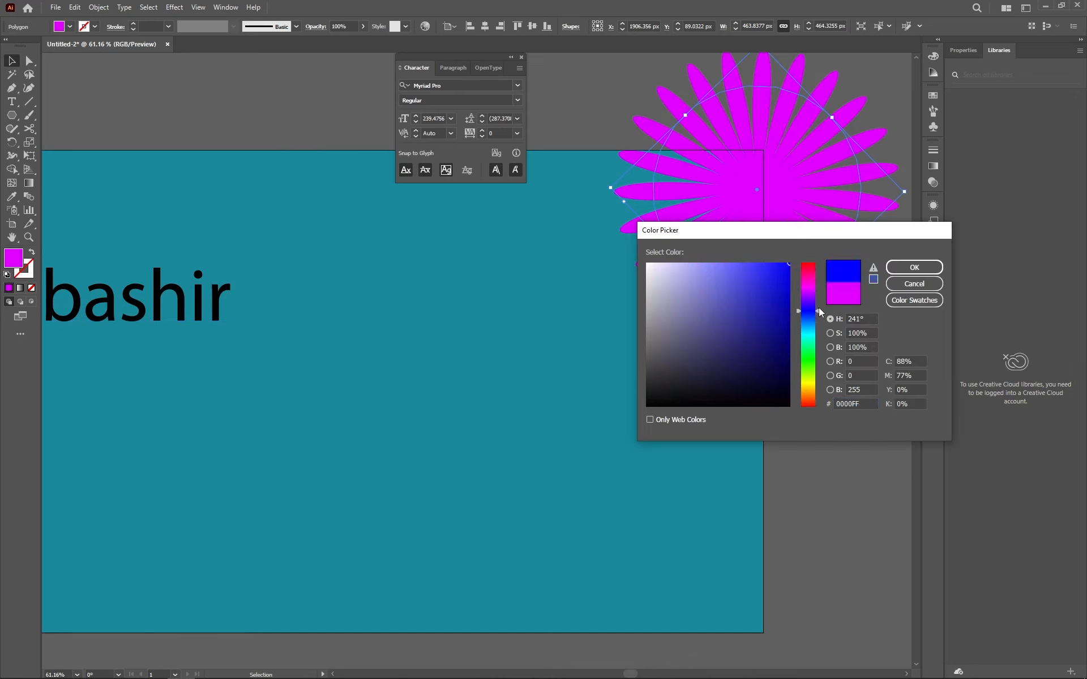
left_click(914, 267)
left_click(546, 327)
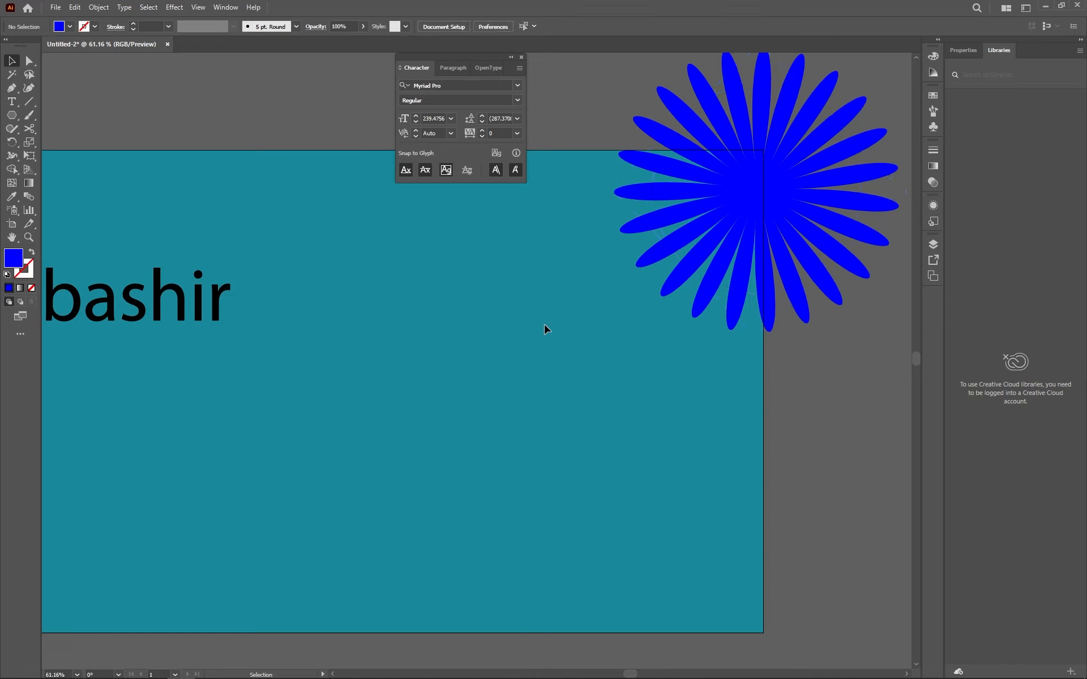
key("ctrl+0")
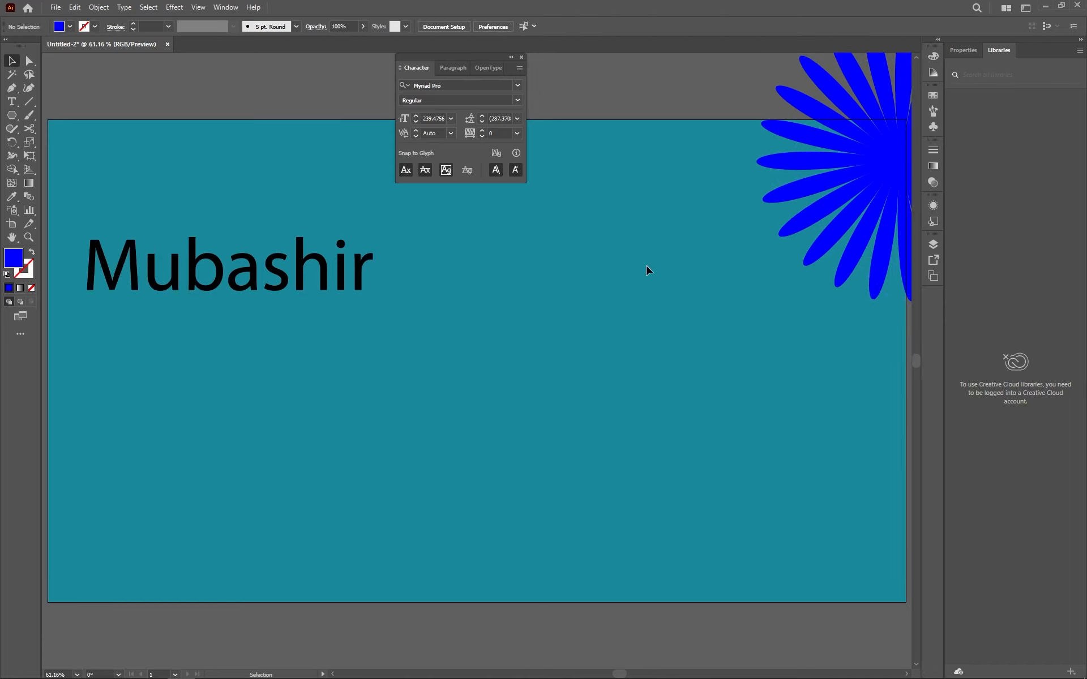
Set the name text's font to Arial and glance at its paragraph options.
left_click(304, 275)
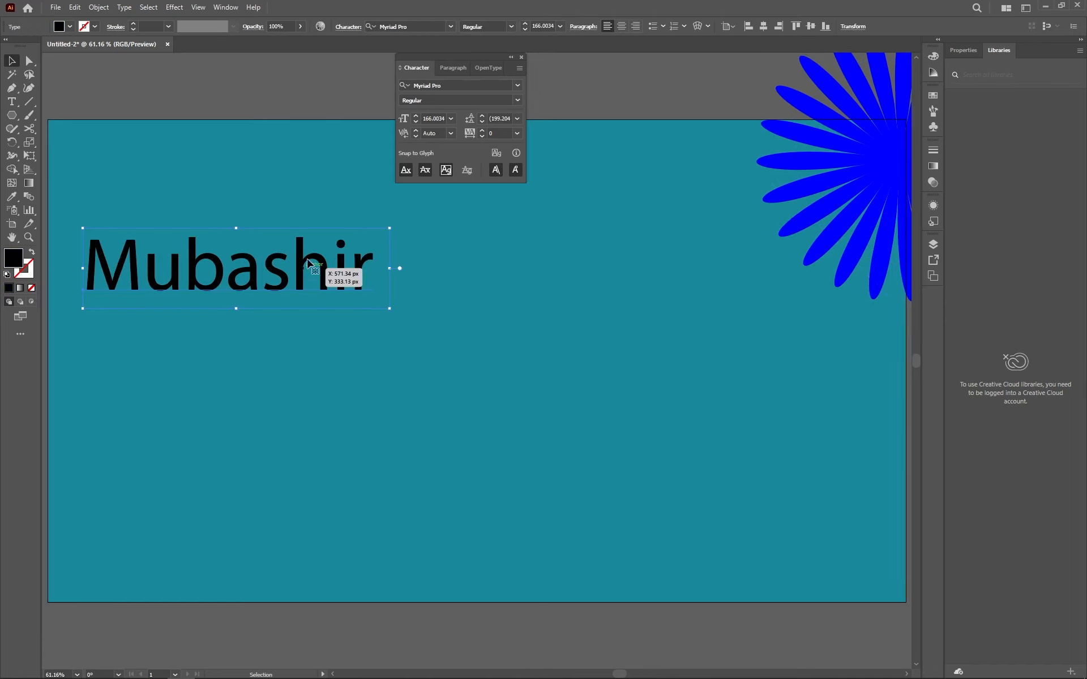
left_click(517, 86)
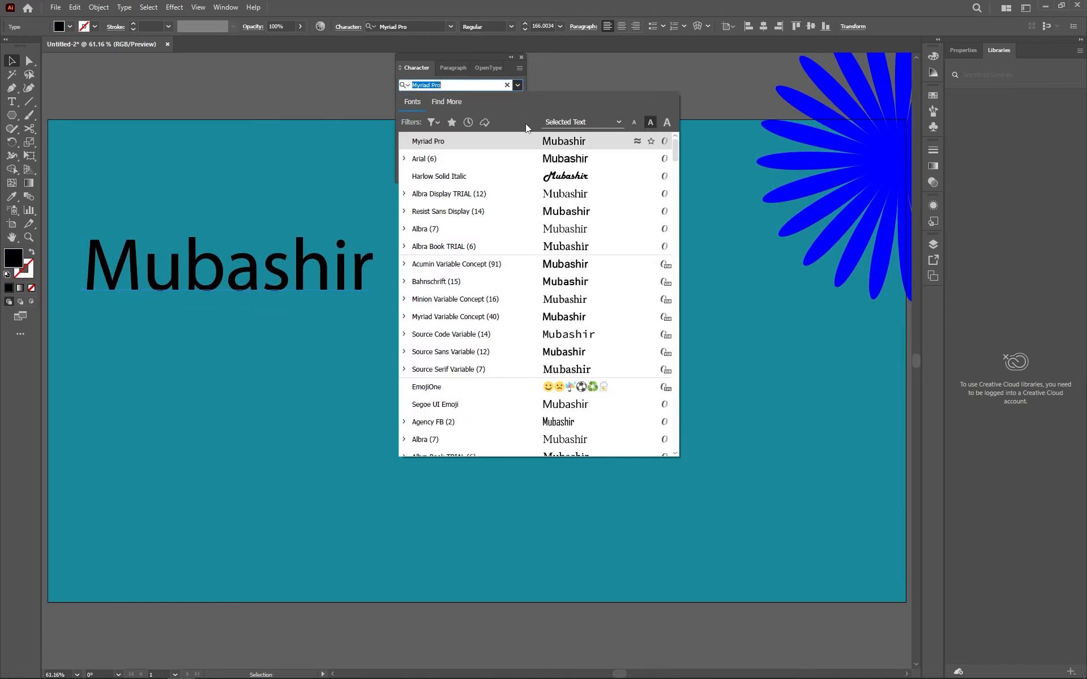
left_click(575, 161)
left_click(463, 72)
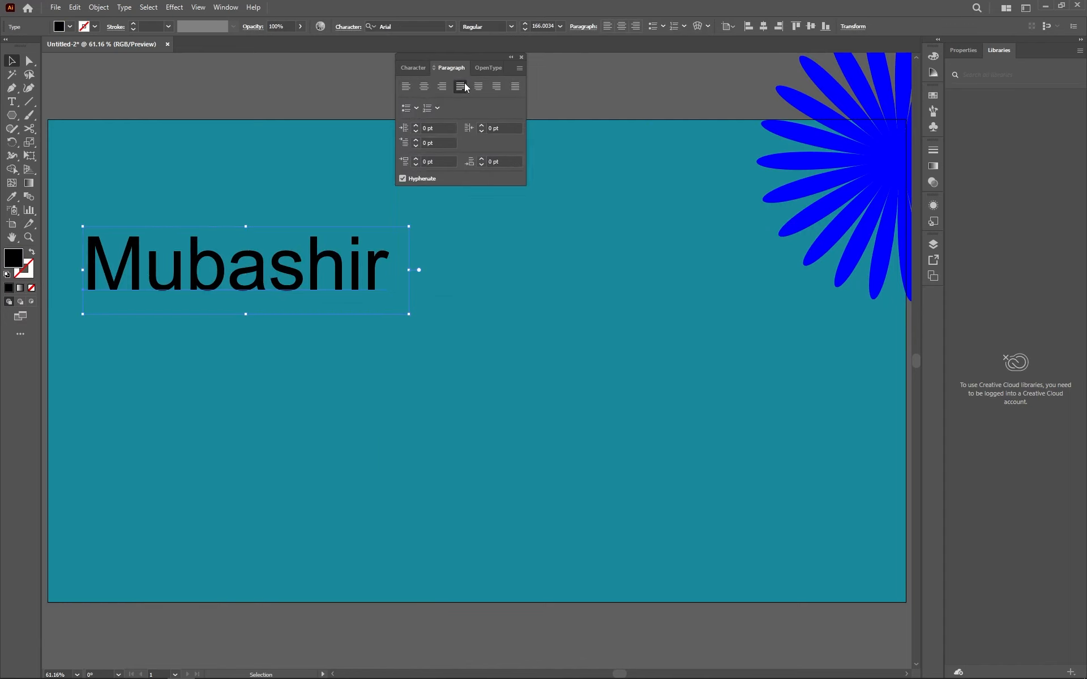
left_click(412, 67)
Set the name text's font to Helvetica Bold and enlarge it to about 210 pt.
left_click(458, 84)
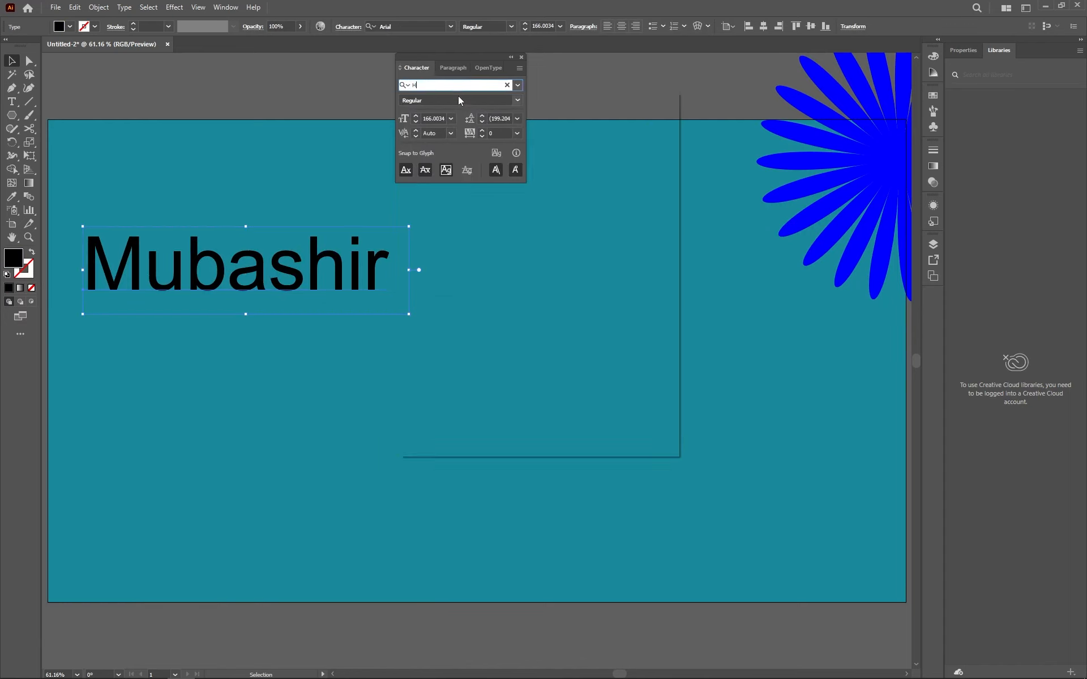
type("Hel")
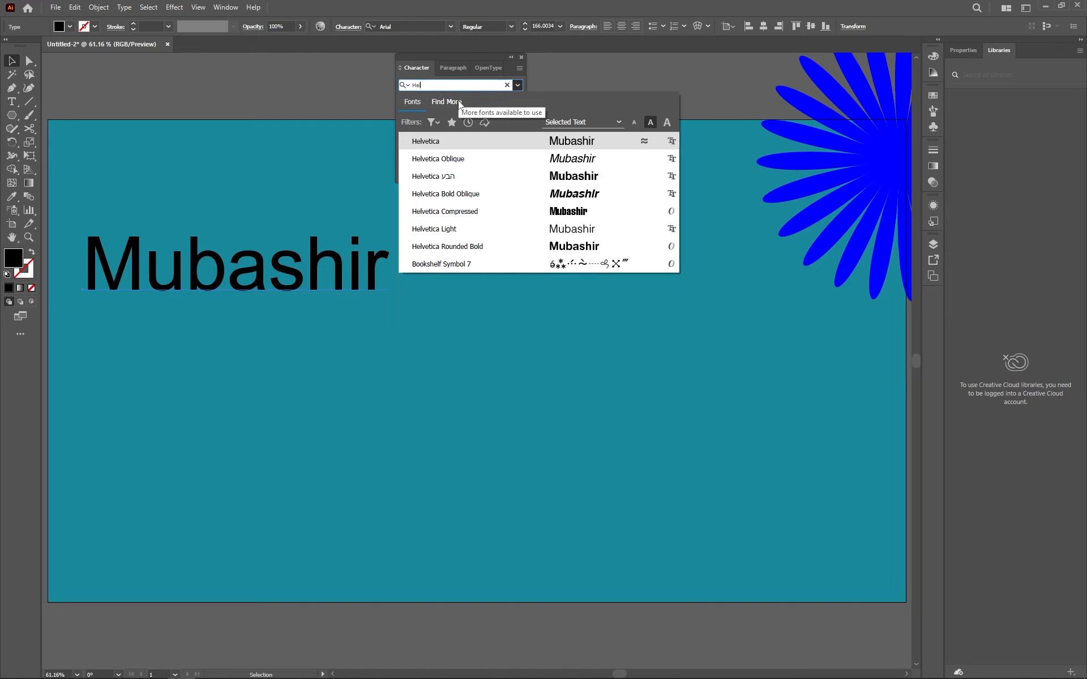
left_click(510, 174)
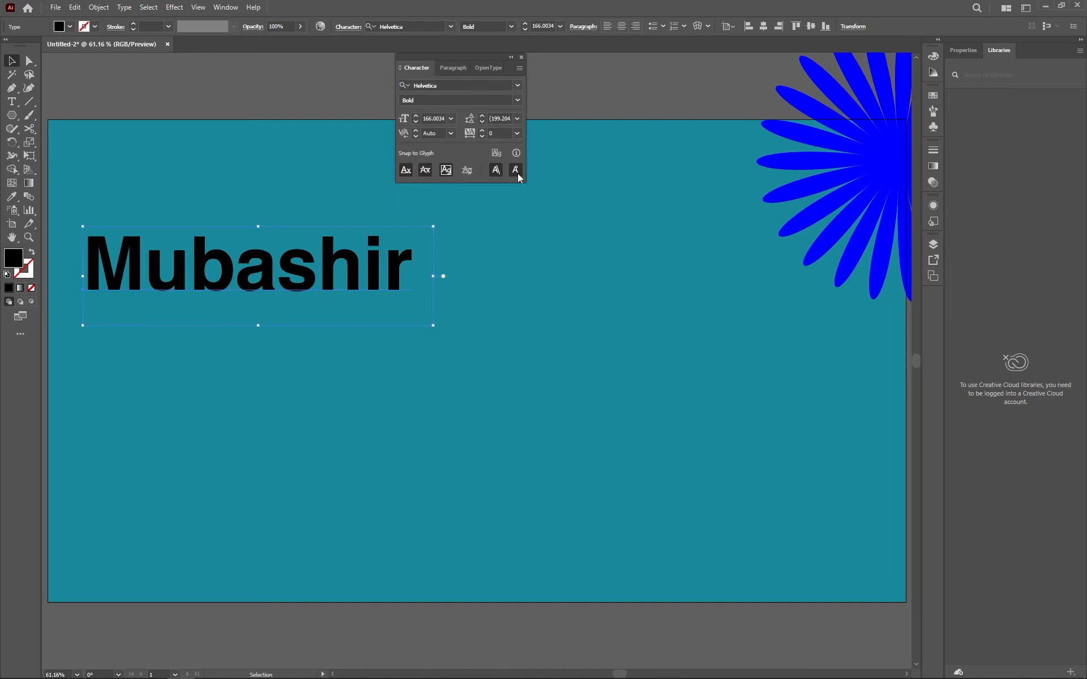
left_click_drag(437, 277, 525, 277)
Duplicate the name text directly below itself and replace the copy's wording with "Let's go".
left_click_drag(412, 286, 415, 362, "alt")
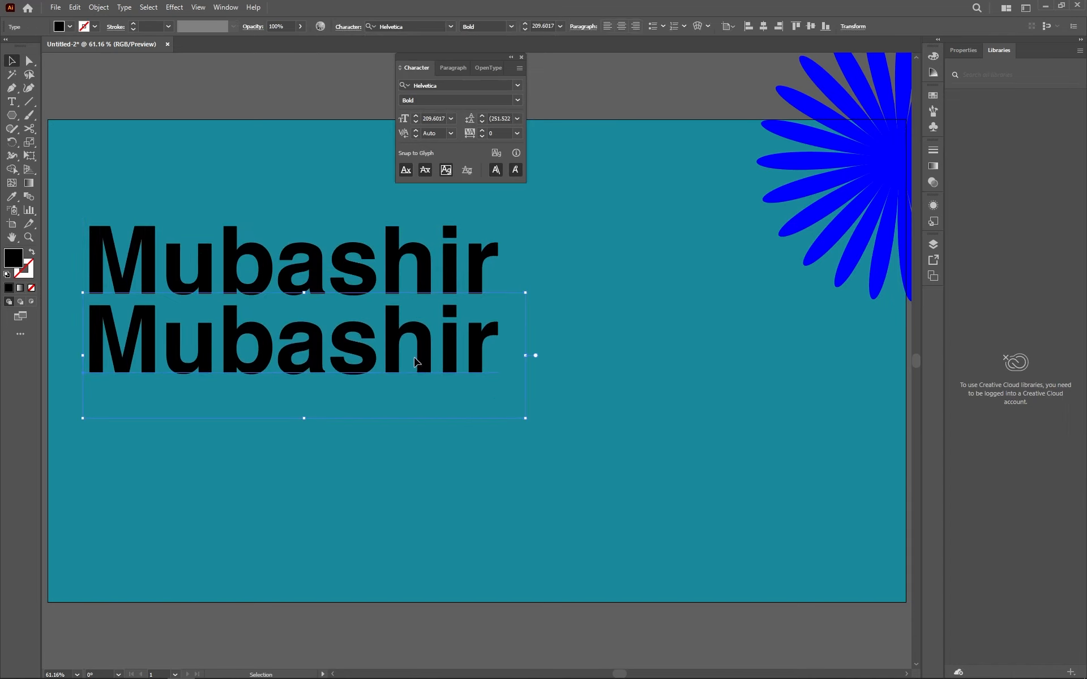
double_click(414, 362)
key("ctrl+a")
type("L")
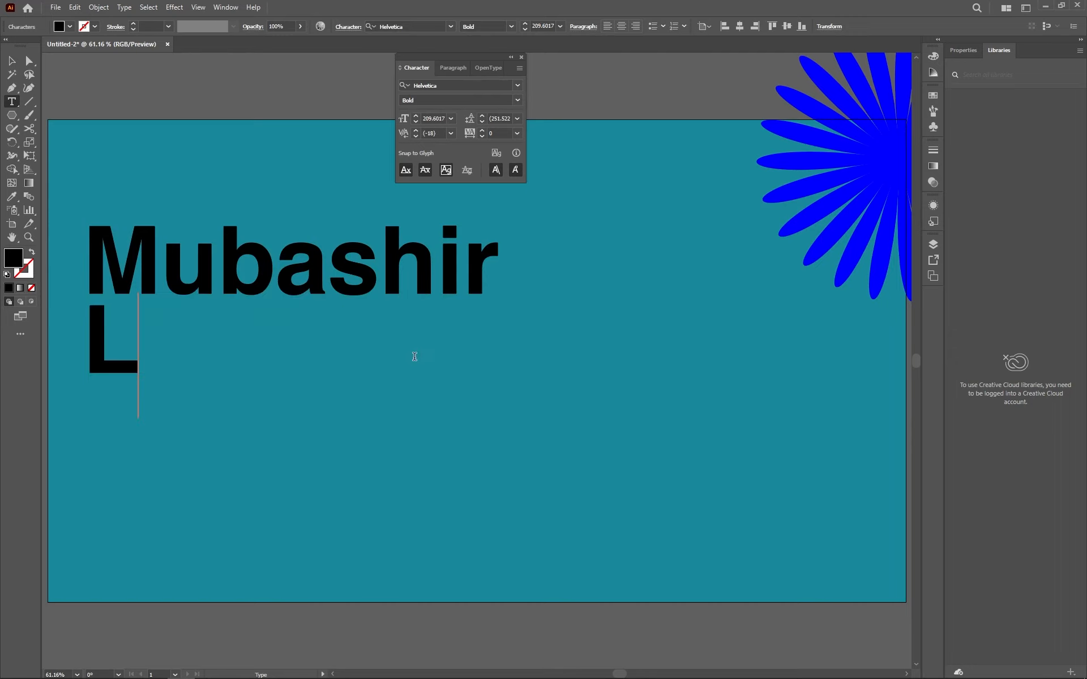
type("et")
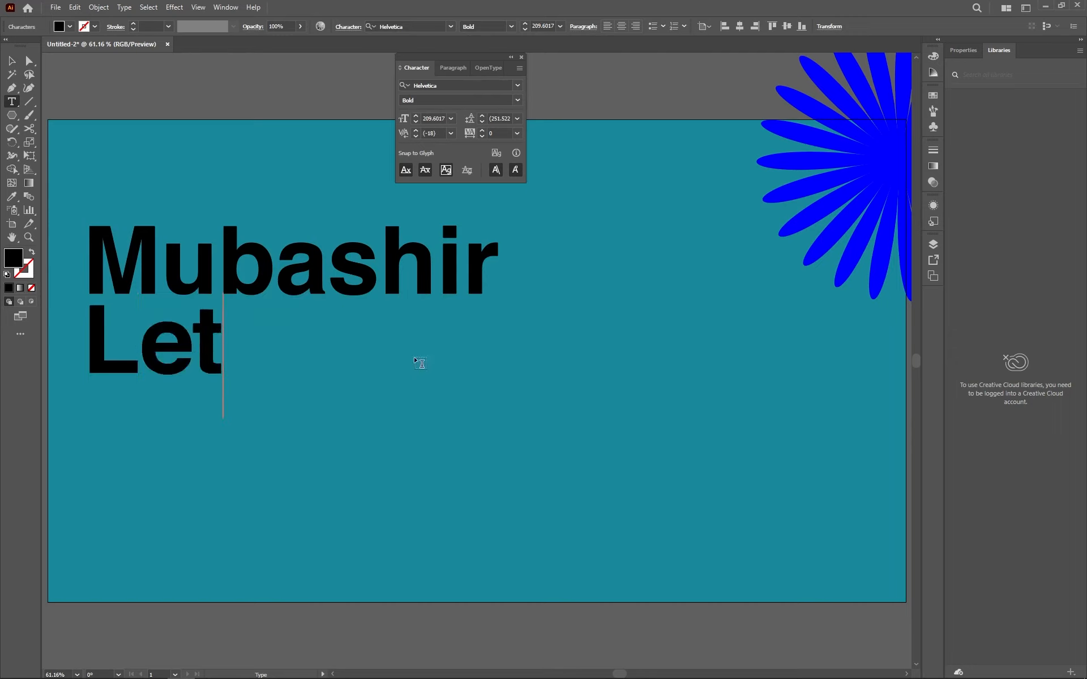
type("'s")
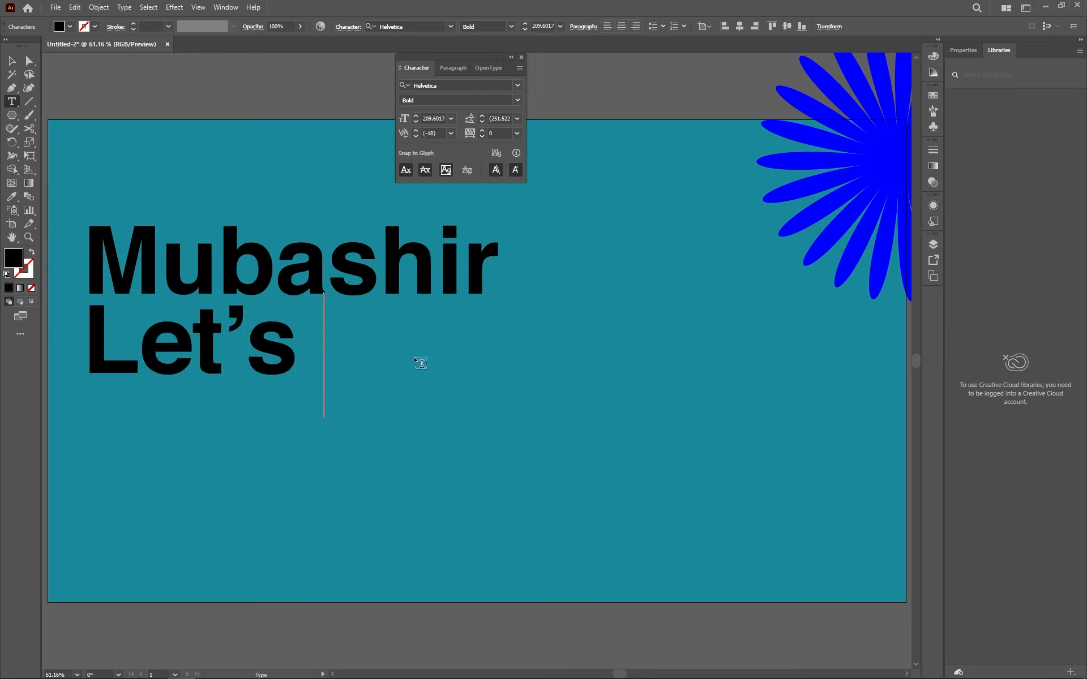
type(" Go")
key("BackSpace")
key("BackSpace")
type("go")
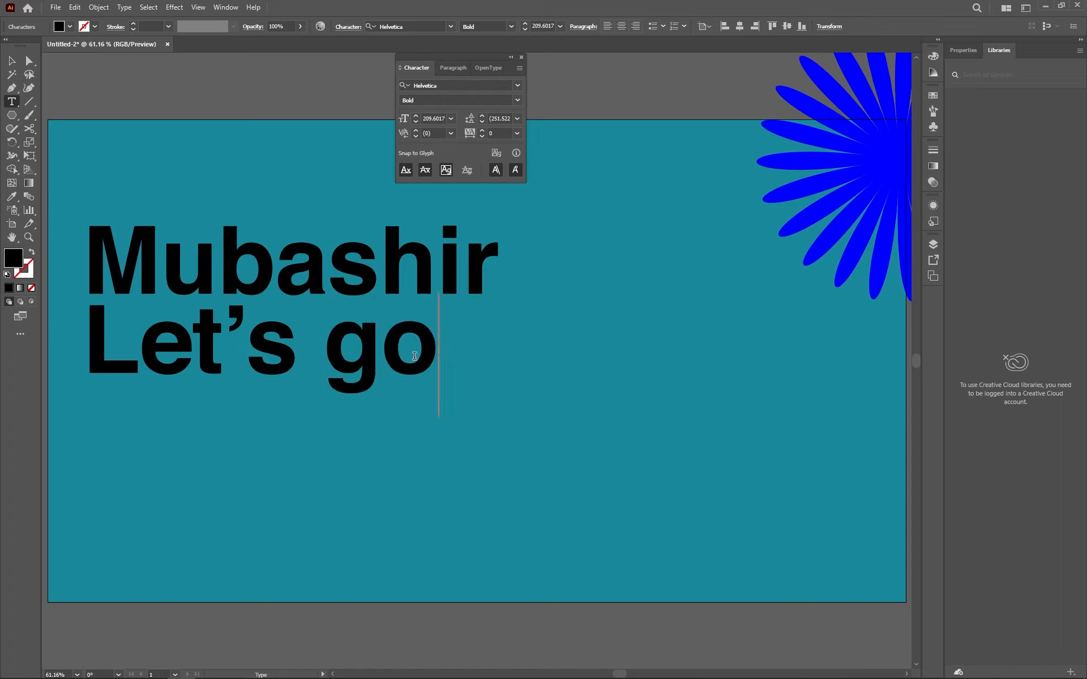
Shrink the "Let's go" text to about 77 pt below the end of the name text, and delete it.
left_click(12, 60)
left_click_drag(439, 356, 184, 355)
left_click_drag(147, 320, 492, 319)
left_click(322, 352)
left_click_drag(409, 322, 379, 321)
left_click_drag(484, 336, 477, 381)
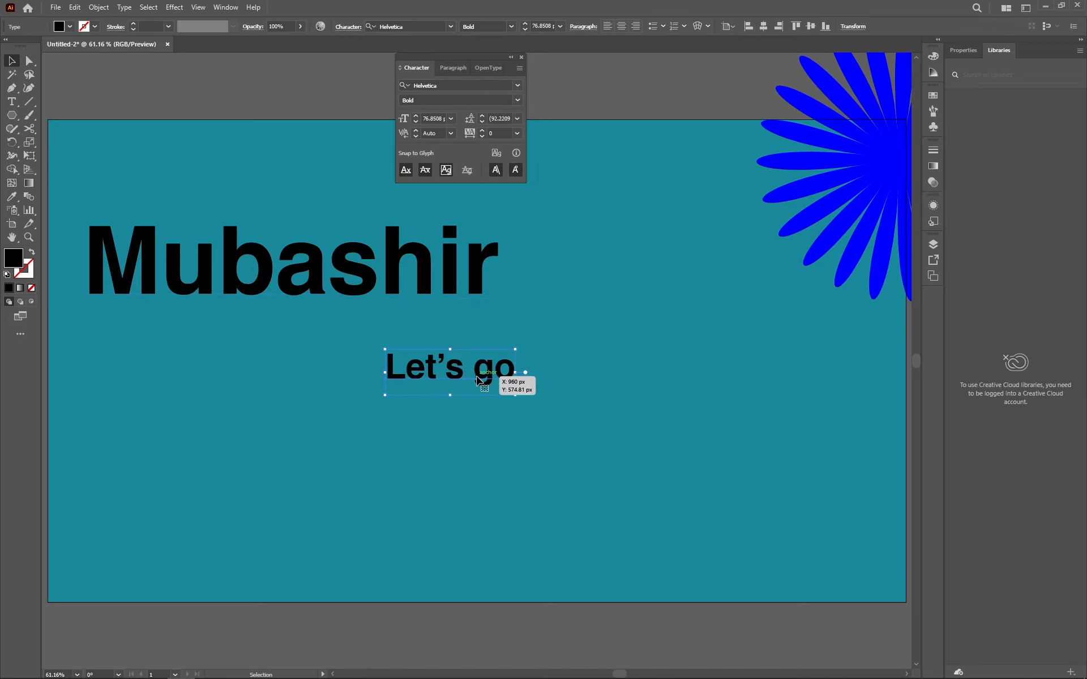
left_click_drag(478, 379, 478, 379)
key("Delete")
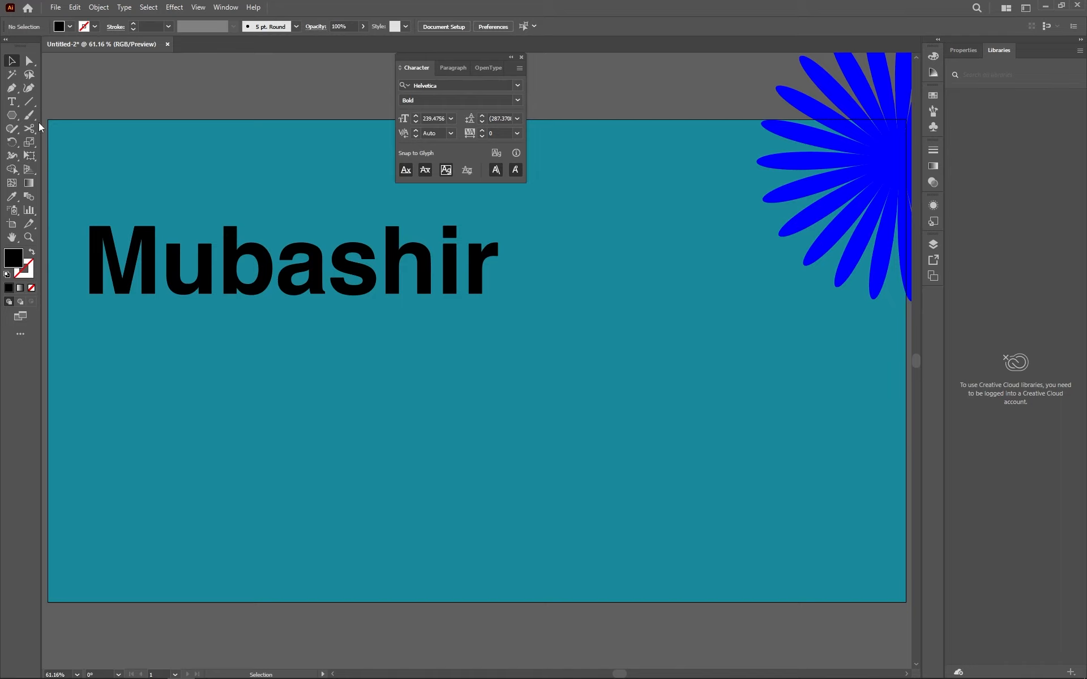
Draw a black rectangle about 637 px wide below the name text, fully round its corners into a pill, and reduce its height.
right_click(12, 115)
left_click(63, 114)
left_click_drag(342, 332, 627, 434)
key("v")
left_click_drag(619, 340, 400, 412)
left_click_drag(536, 389, 537, 383)
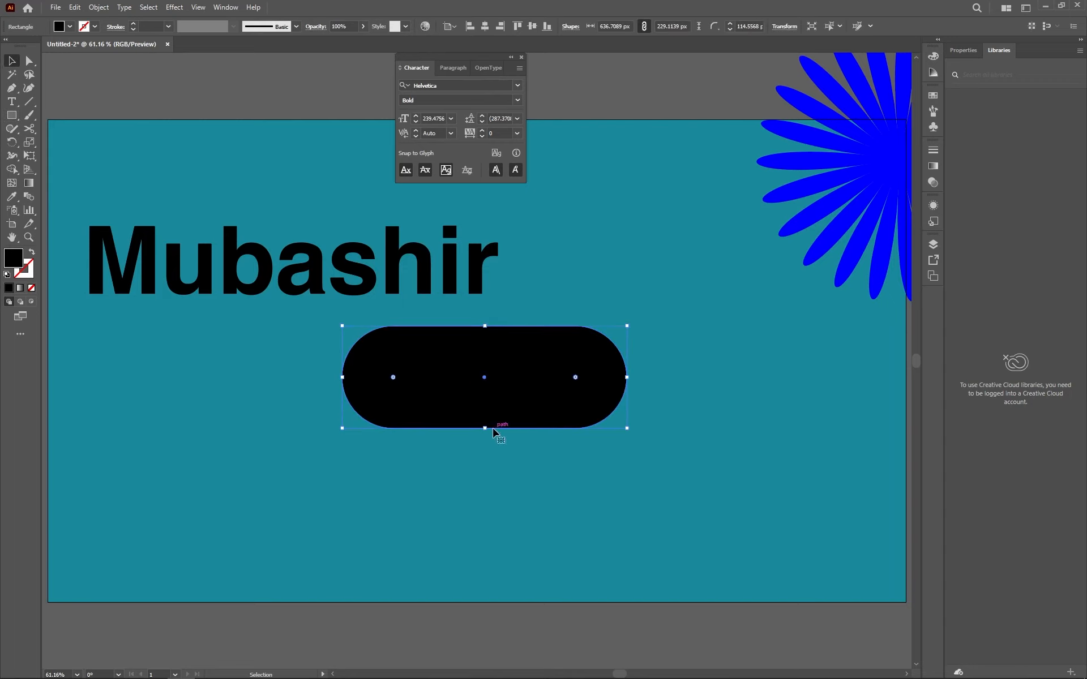
left_click_drag(485, 429, 485, 397)
left_click(490, 449)
Draw a circle about 135 px across inside the pill's left end and give it a white fill with no stroke.
key("l")
left_click_drag(376, 361, 395, 392)
key("v")
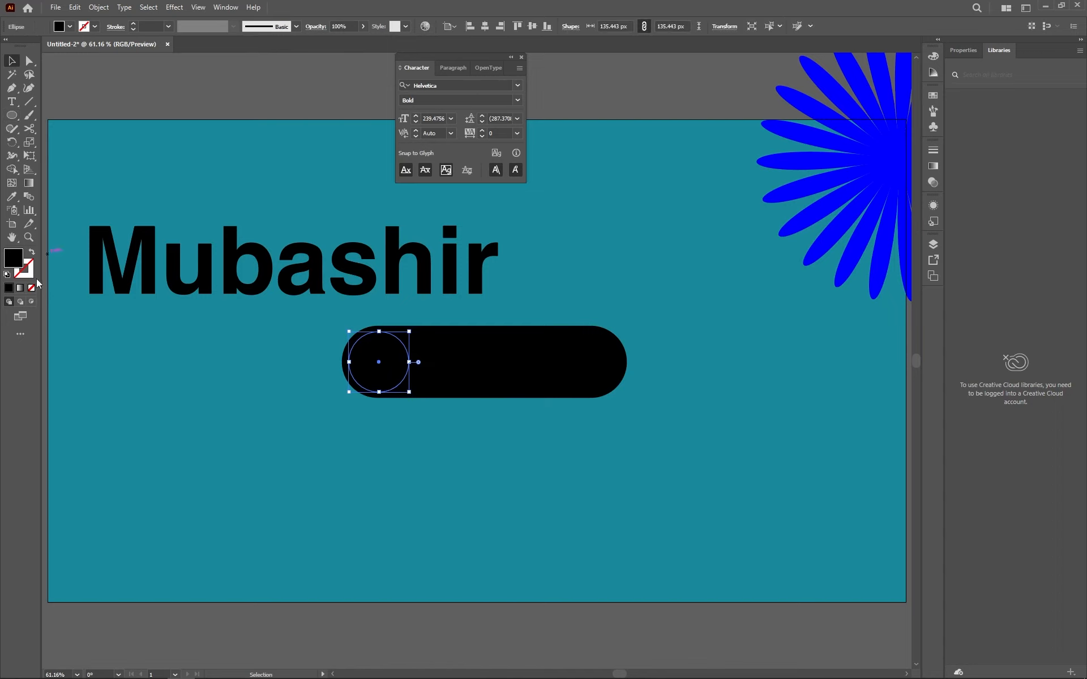
left_click(5, 276)
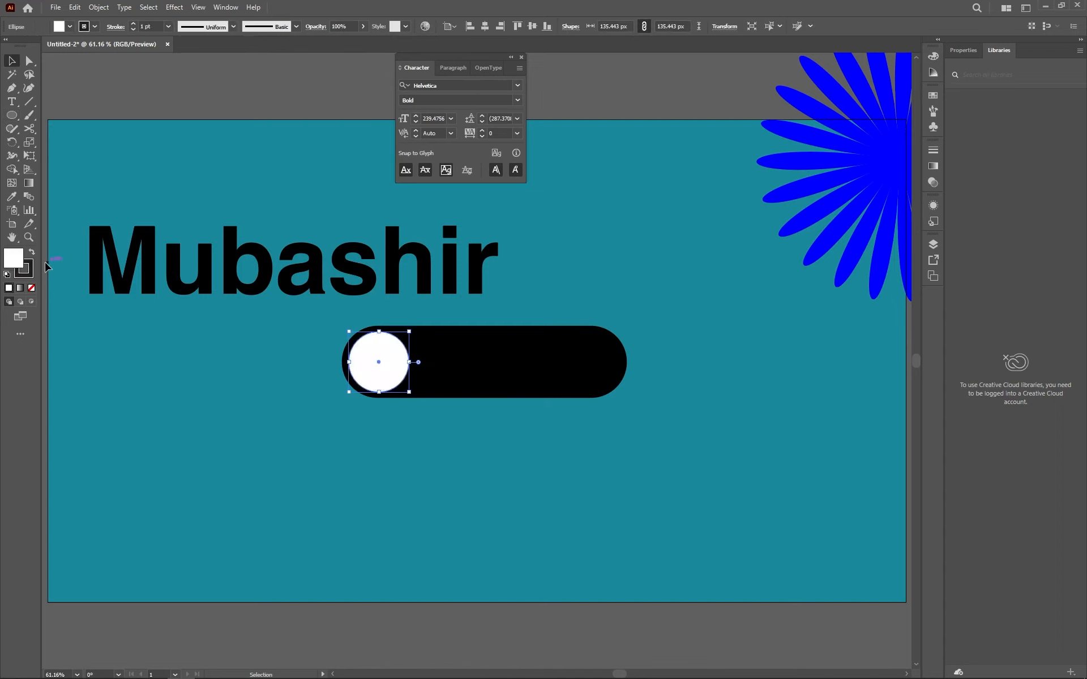
left_click(30, 276)
left_click(32, 287)
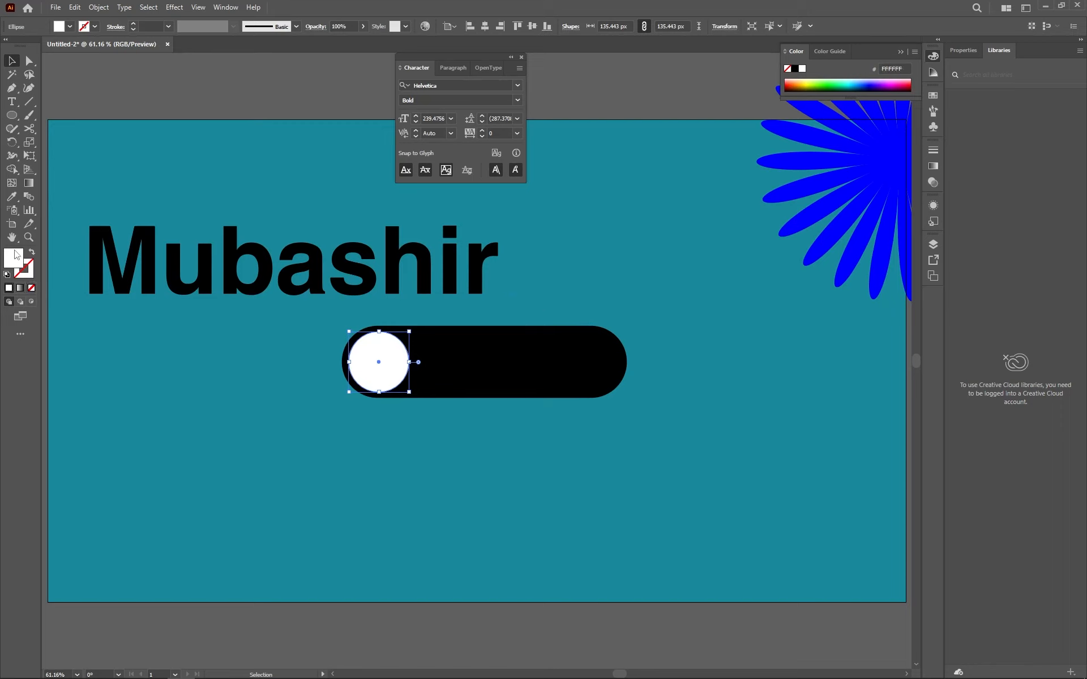
left_click(570, 316)
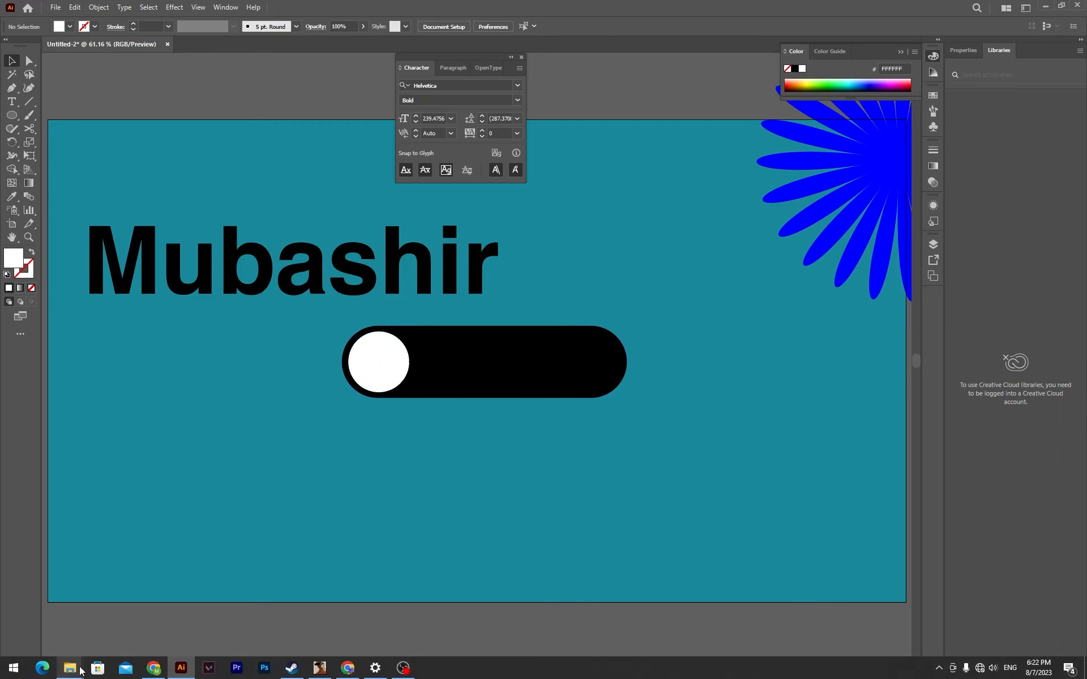
Draw a white triangle about 279 px wide over the pill's circle, using the Star tool with three points.
right_click(12, 114)
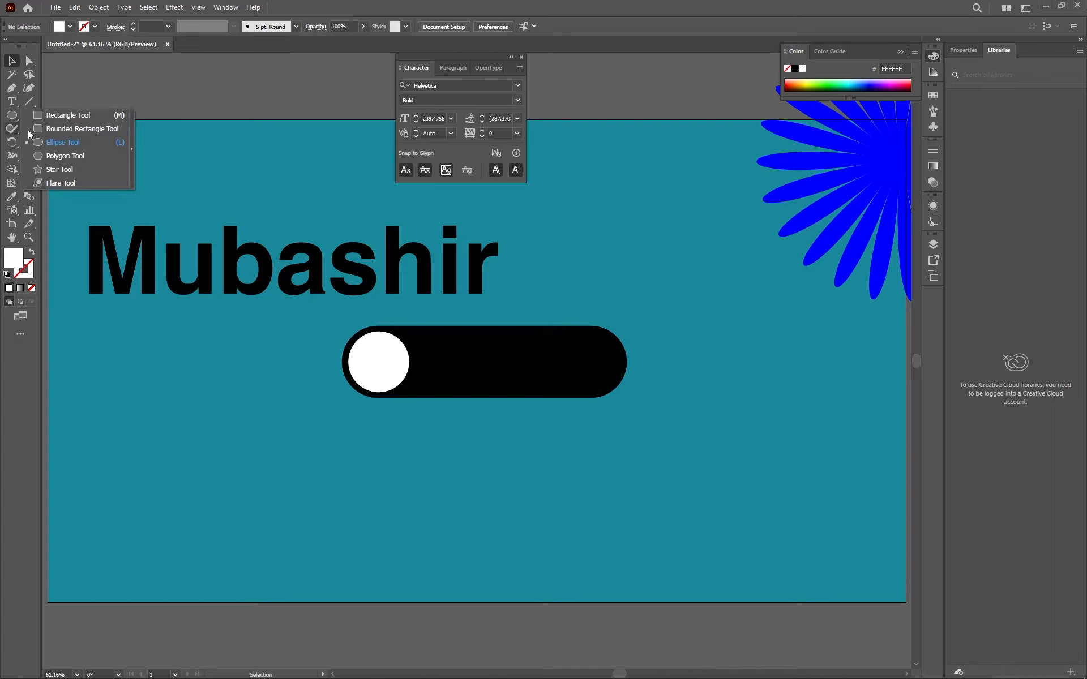
left_click(64, 166)
left_click_drag(311, 437, 357, 533)
key("Down")
key("Down")
key("Down")
key("Down")
key("Down")
key("Down")
key("Down")
key("Down")
key("Down")
key("Down")
key("Down")
key("Down")
key("Down")
key("Down")
key("Down")
key("Down")
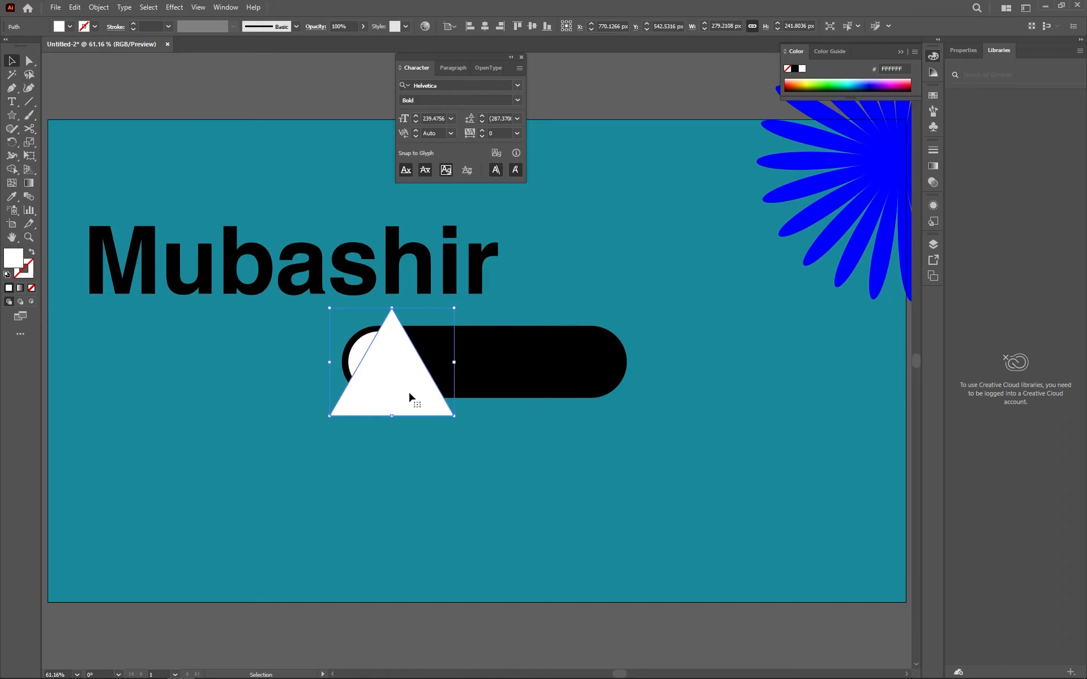
right_click(15, 129)
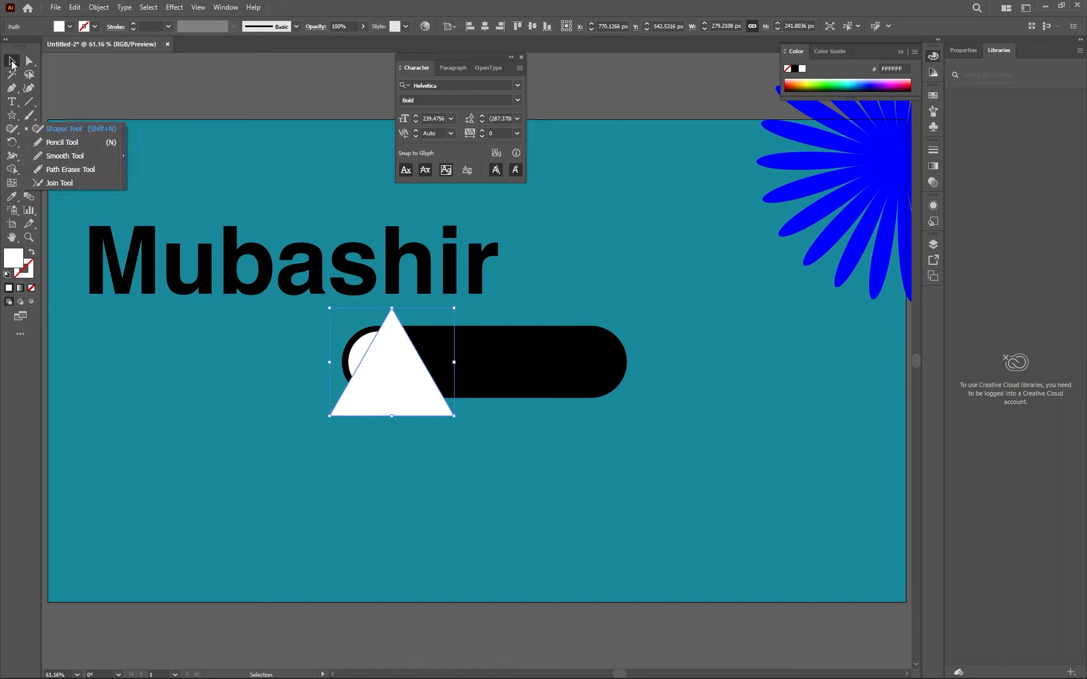
left_click(11, 62)
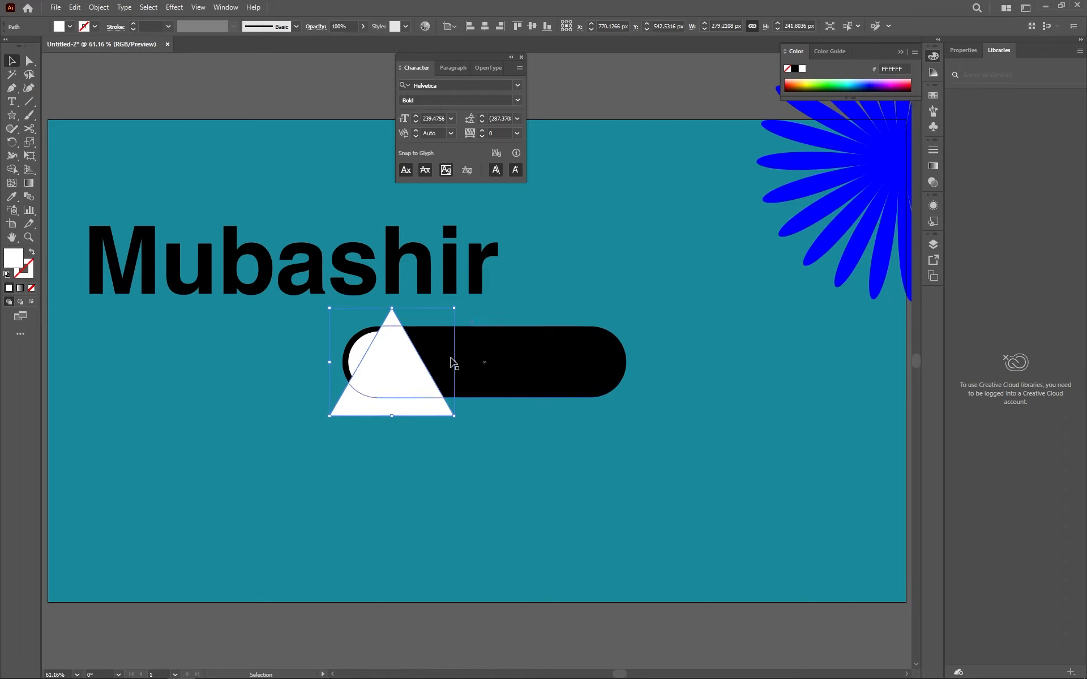
Fill the triangle with black (000000) and shrink it to about 66 px wide so it fits inside the white circle.
double_click(15, 261)
type("000000")
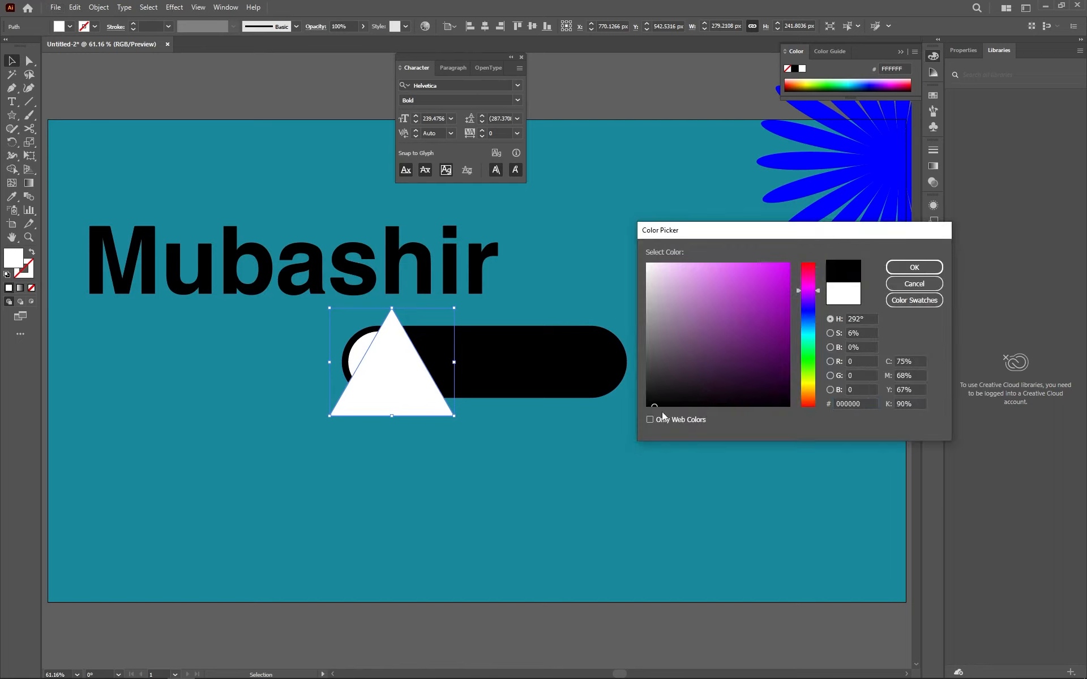
left_click(914, 267)
left_click_drag(460, 365, 407, 362)
Centre the triangle horizontally on the white circle and enlarge it to about 96 px wide.
left_click(364, 352, "shift")
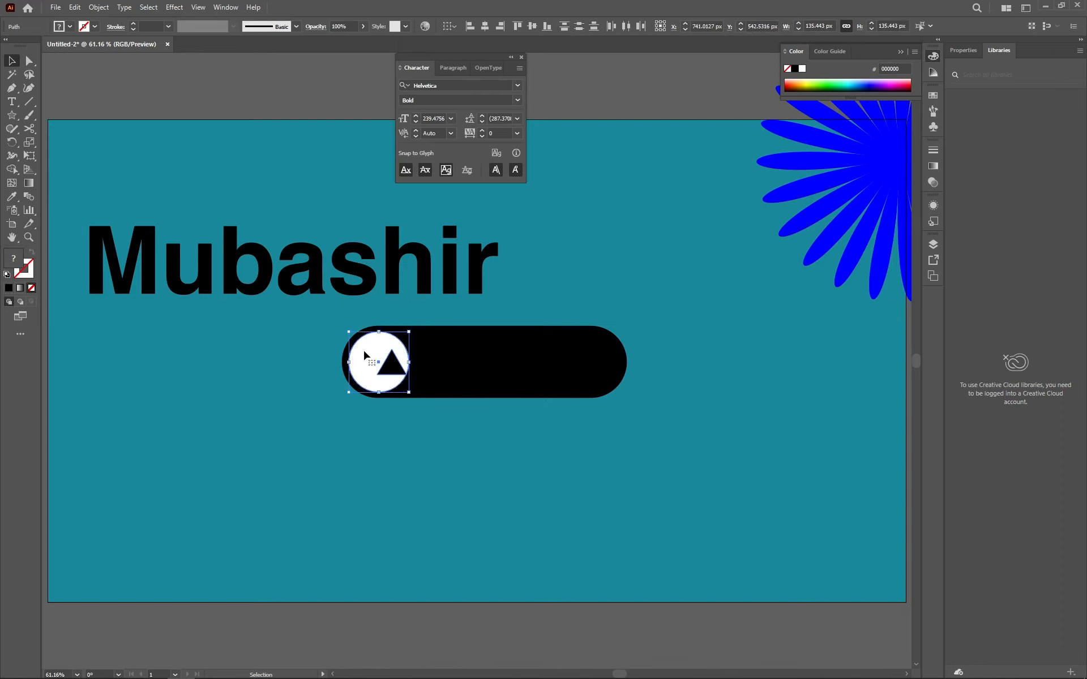
left_click(486, 26)
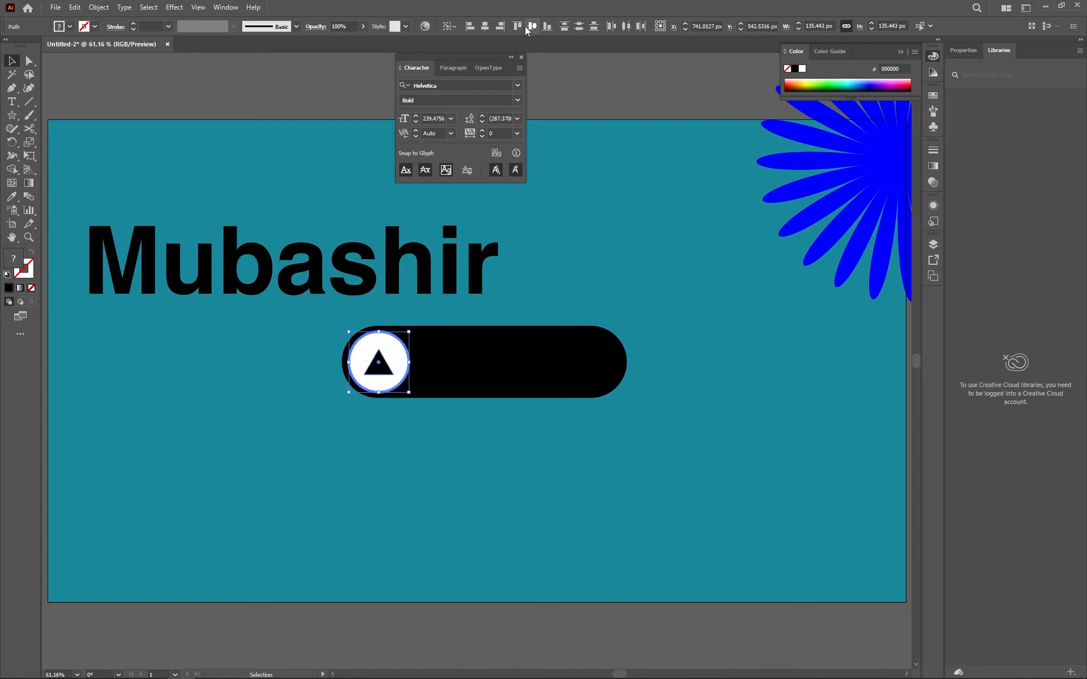
left_click(393, 363, "shift")
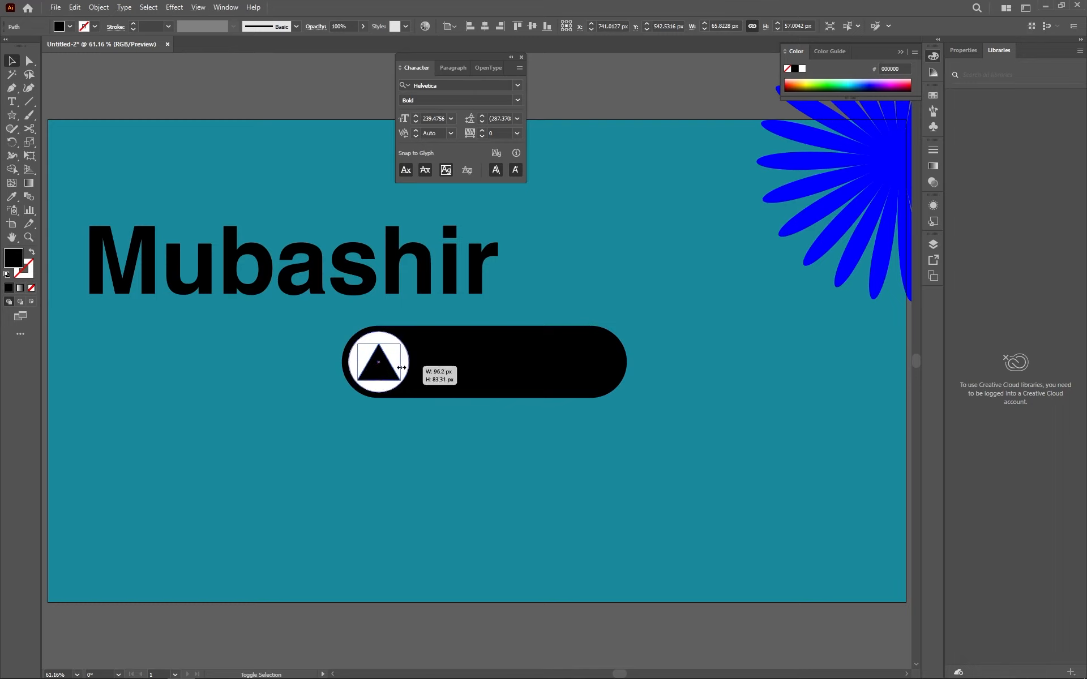
left_click(425, 481)
Nudge the triangle slightly upward and keep it horizontally centred inside the white circle.
left_click_drag(388, 370, 393, 366)
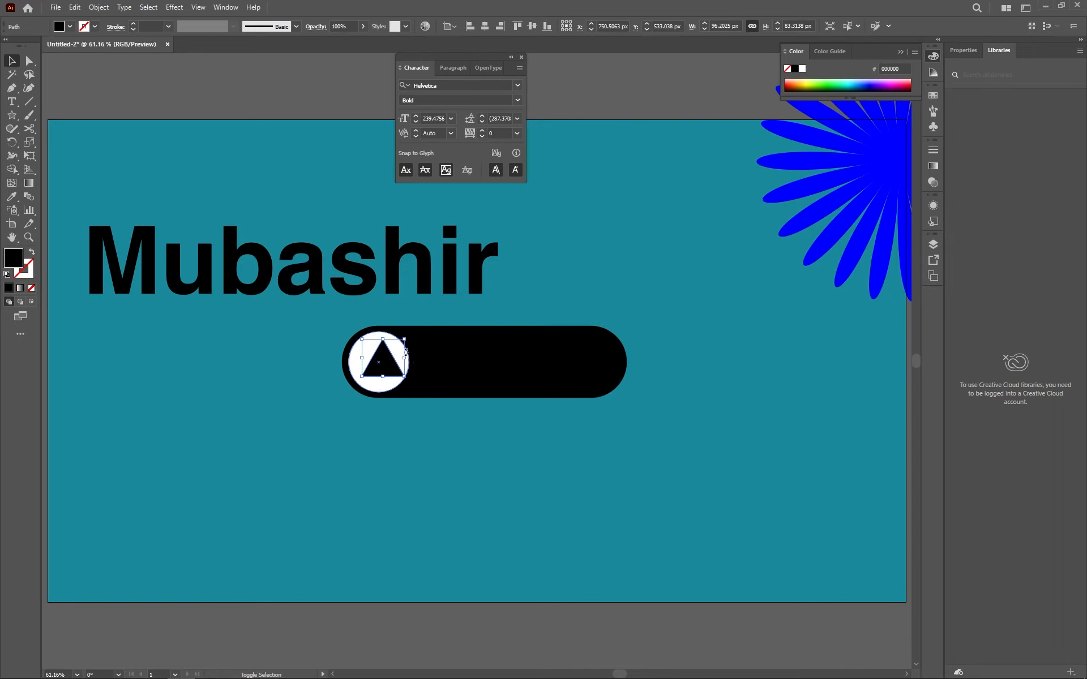
left_click(403, 357, "shift")
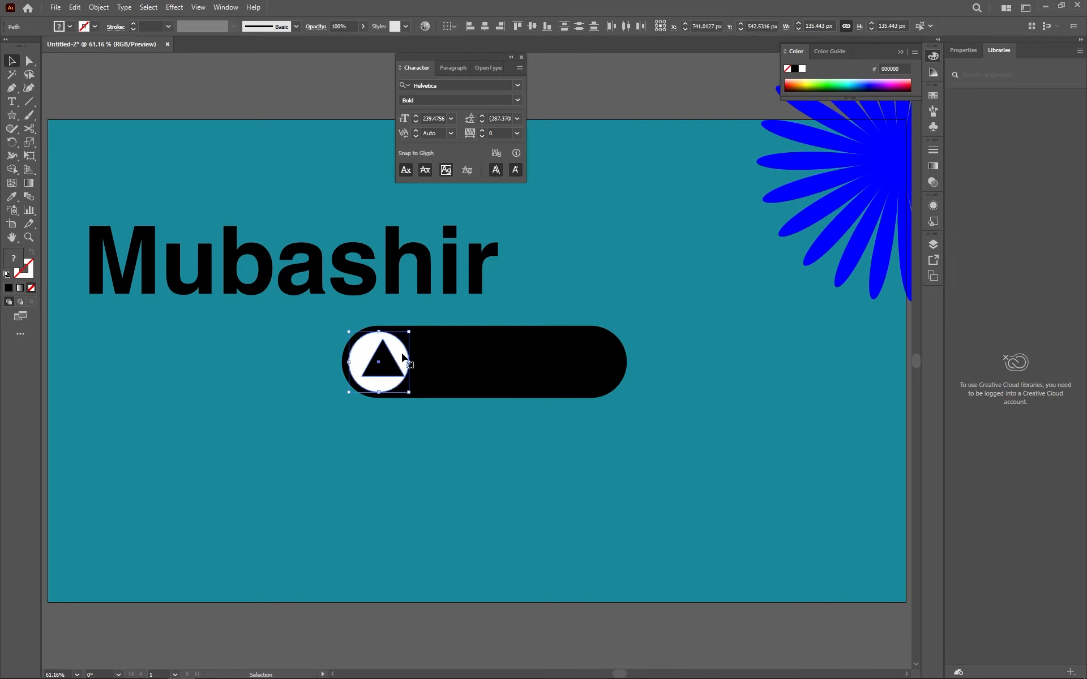
left_click(537, 472)
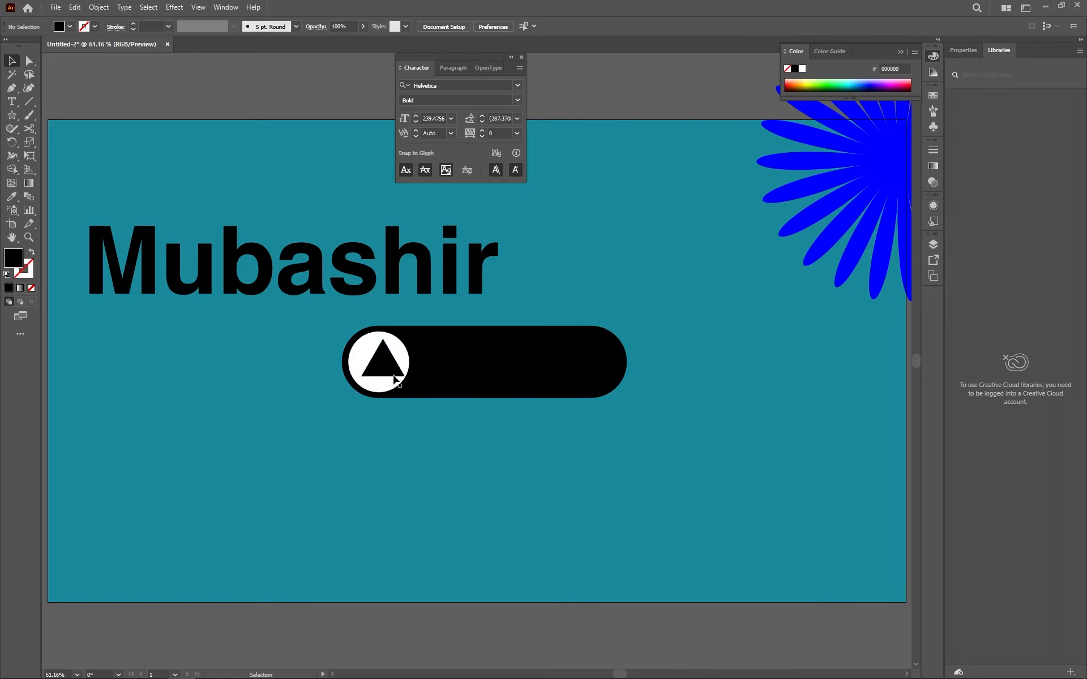
left_click_drag(377, 370, 373, 370)
left_click(417, 426)
left_click(519, 369)
left_click(497, 447)
Add the point text "Let's go" below the pill.
key("t")
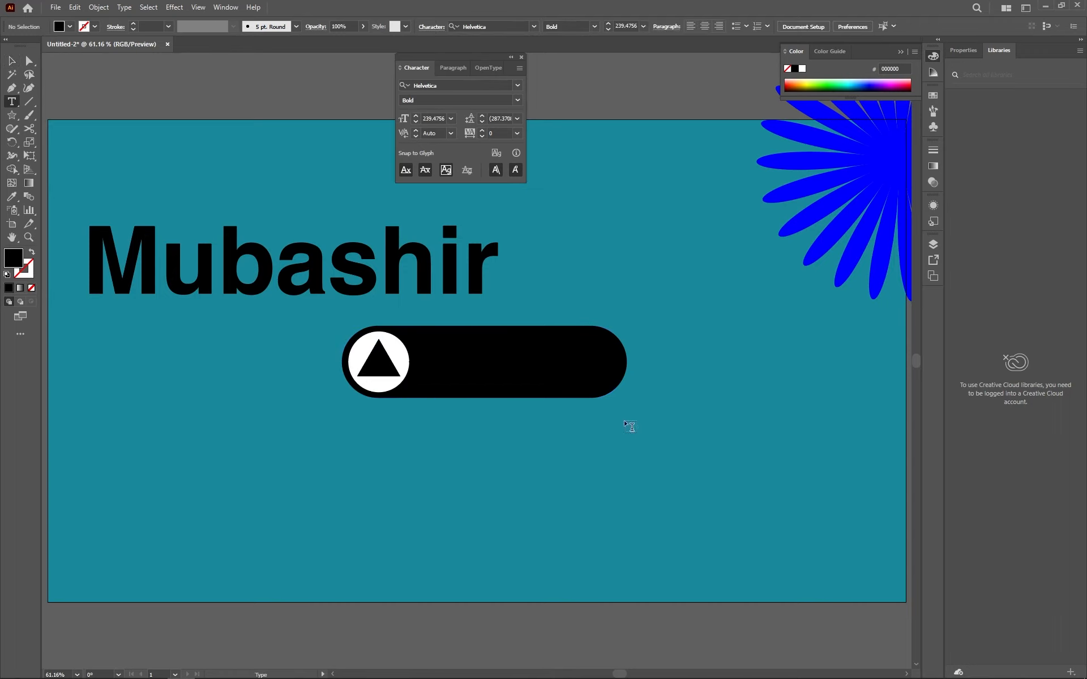
left_click(496, 482)
type("L")
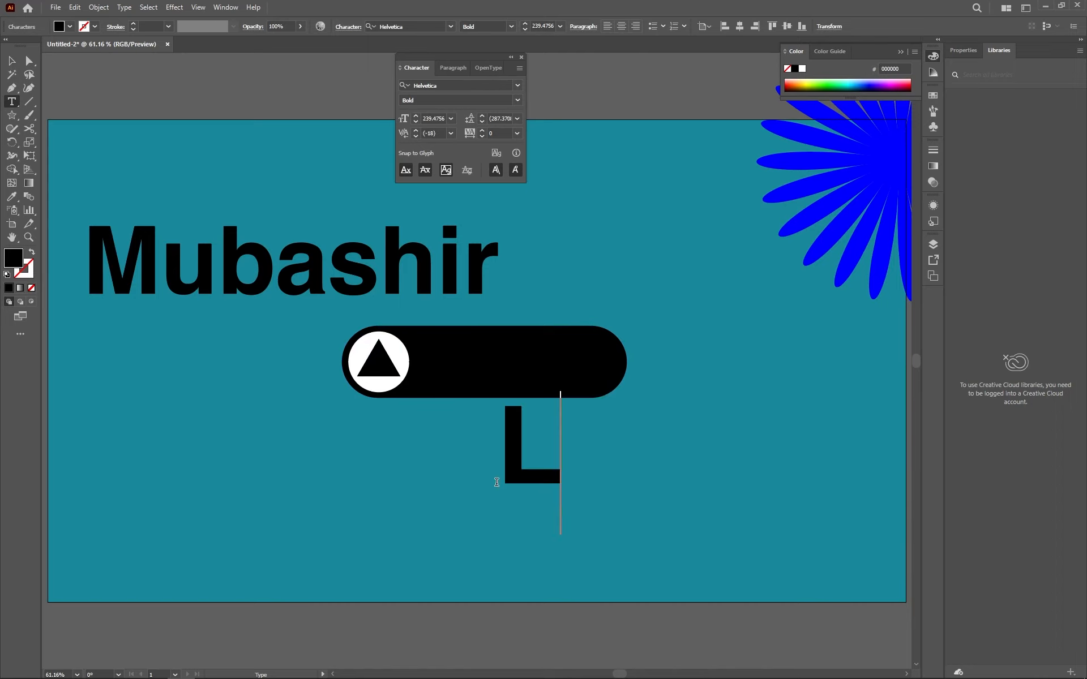
type("et")
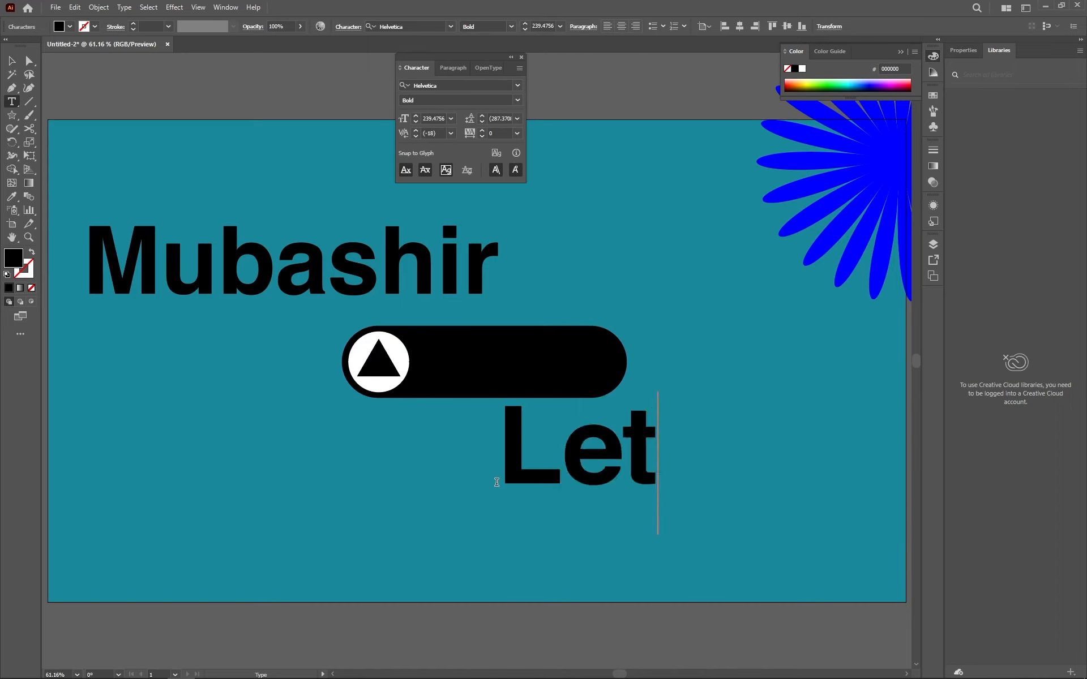
type(";a")
key("BackSpace")
type("s")
key("BackSpace")
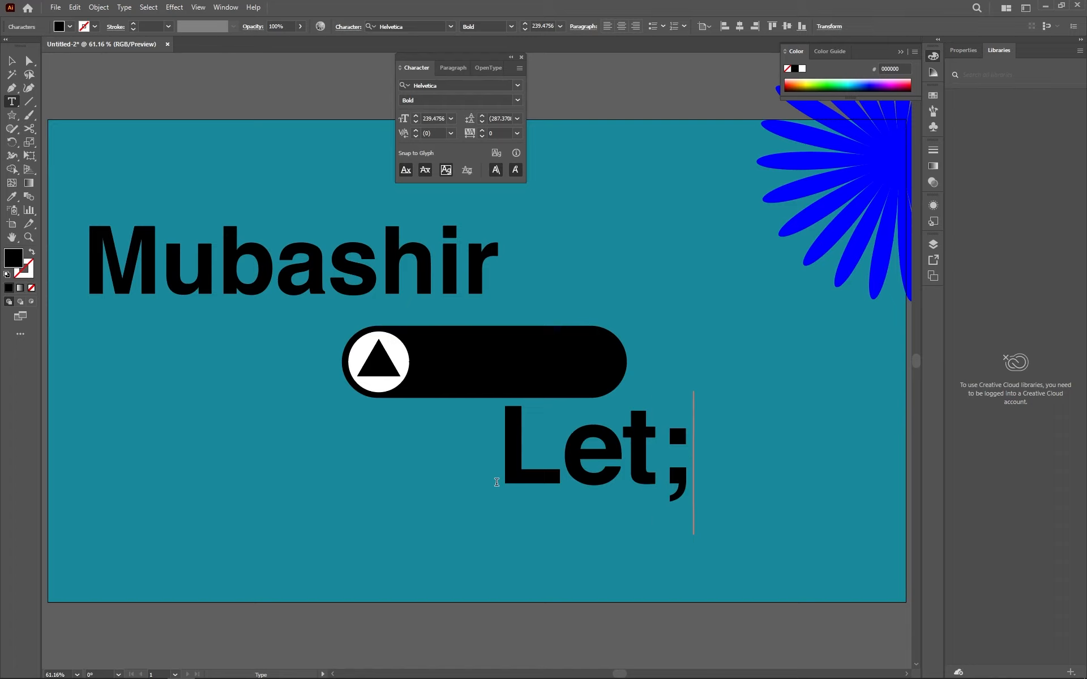
key("BackSpace")
type("'s ")
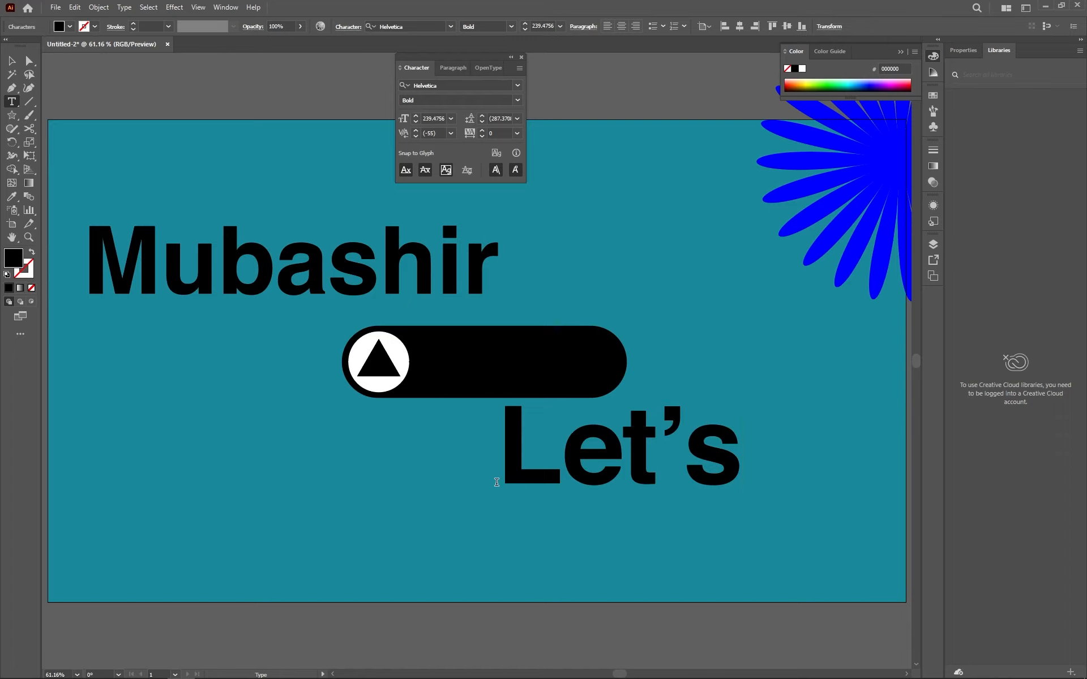
type("go")
Colour the "Let's go" text white sampled from the circle, shrink it to about 99 pt and place it inside the pill.
left_click(12, 61)
left_click_drag(497, 477, 314, 512)
key("i")
left_click(396, 346)
key("v")
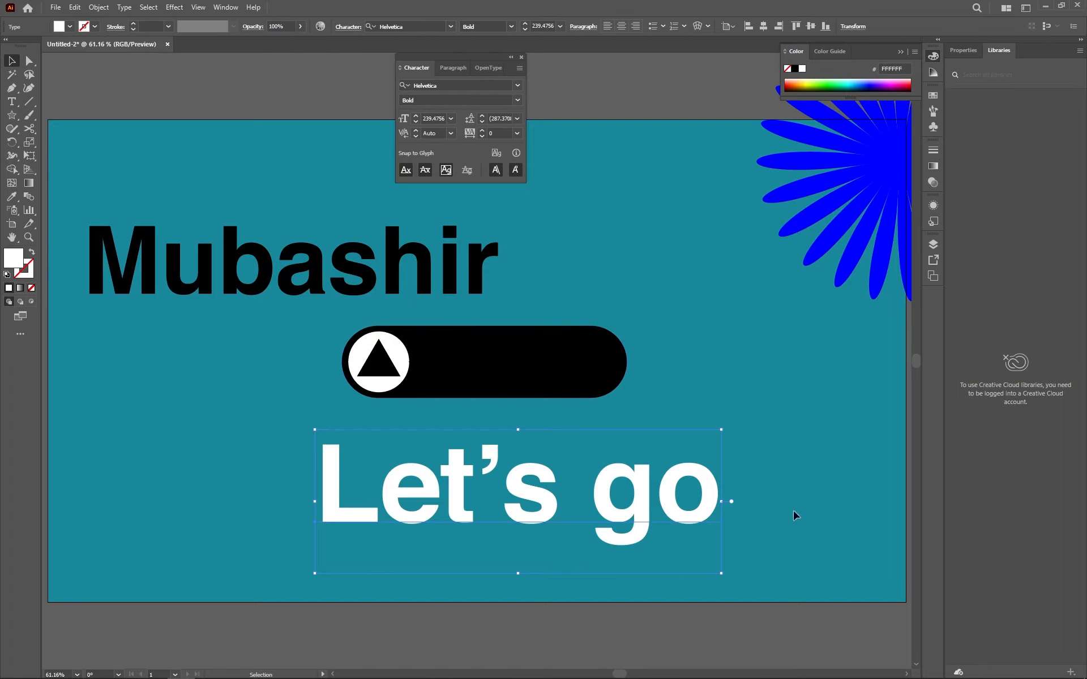
left_click_drag(721, 501, 623, 380)
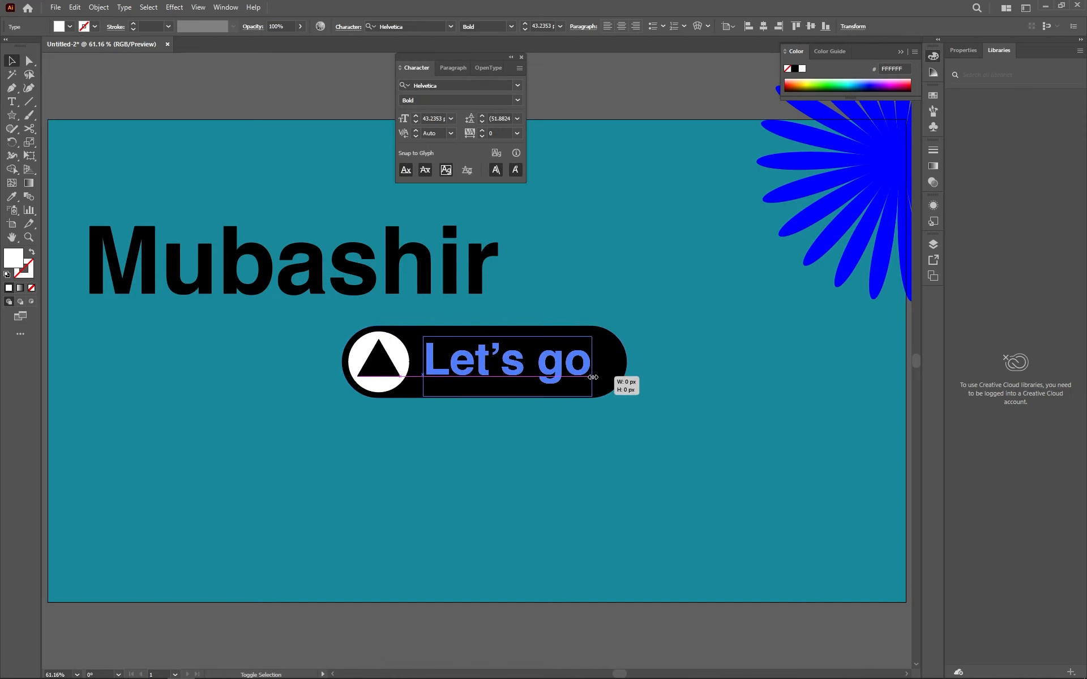
Change the pill's fill from black to bright cyan (13E8E8).
left_click(514, 335)
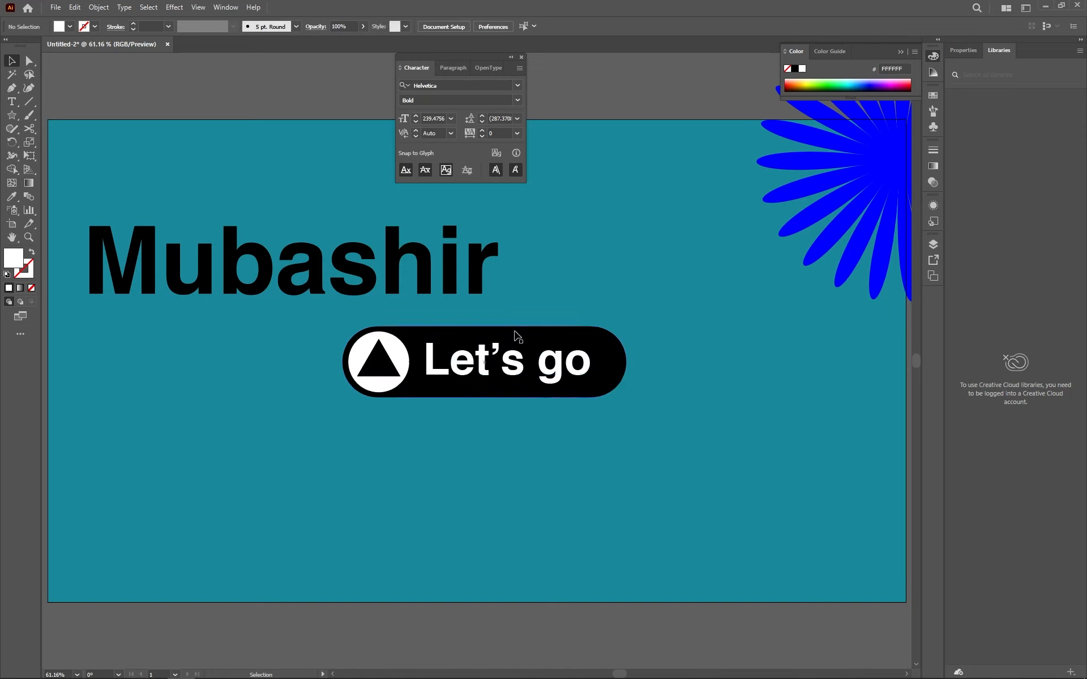
double_click(16, 264)
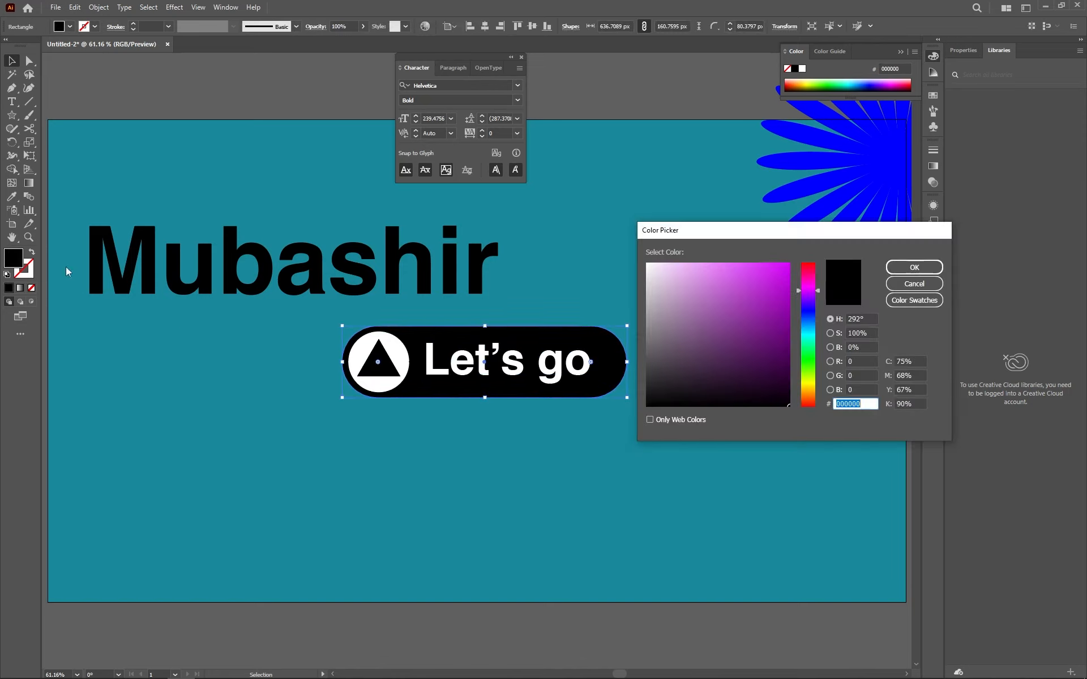
left_click_drag(821, 326, 812, 335)
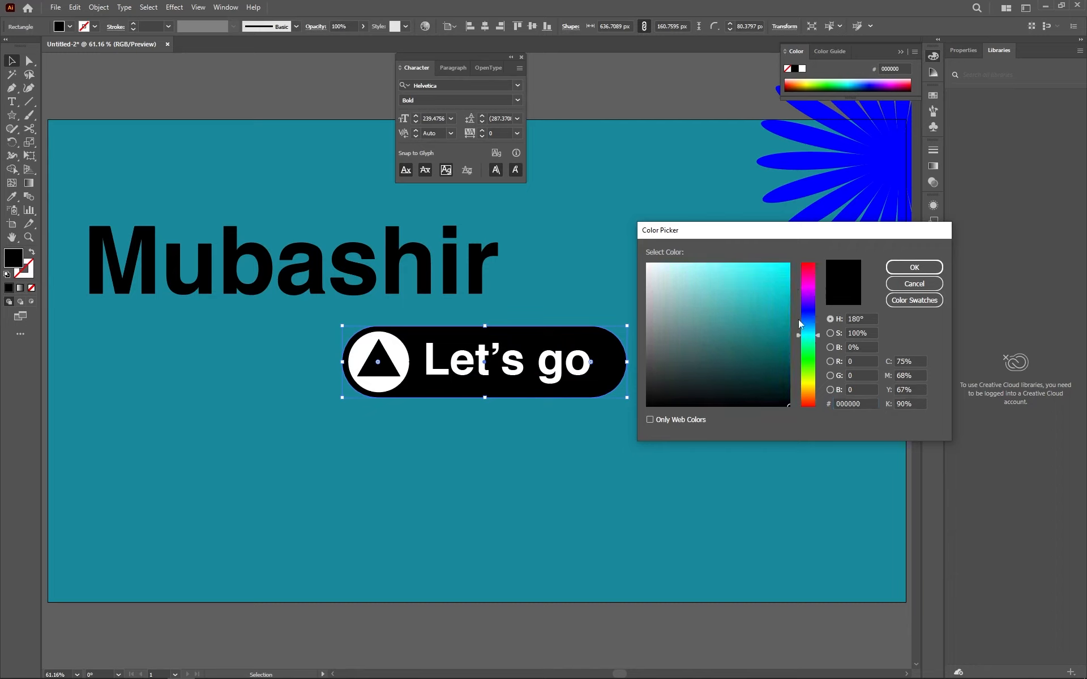
left_click(778, 276)
left_click(914, 267)
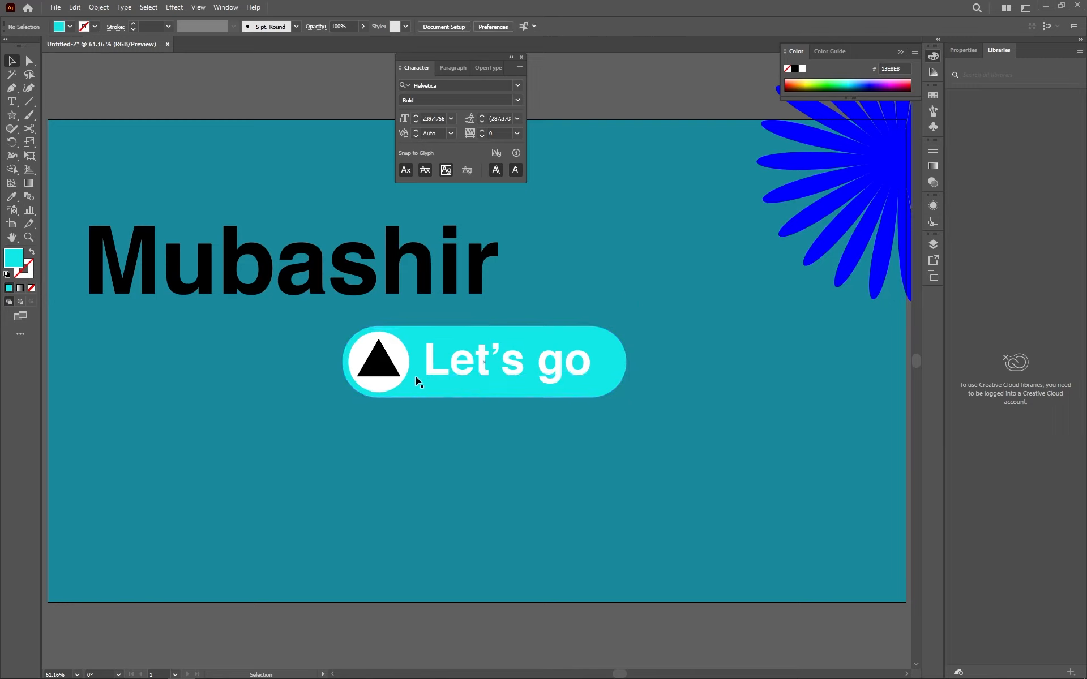
left_click(369, 368)
left_click(603, 464)
left_click_drag(661, 352, 318, 395)
left_click(470, 453)
Draw a rectangle about 1054 by 276 px around the name text, with a white stroke and no fill.
key("m")
mouse_move(64, 203)
left_mouse_down()
mouse_move(368, 332)
mouse_move(535, 325)
left_mouse_up()
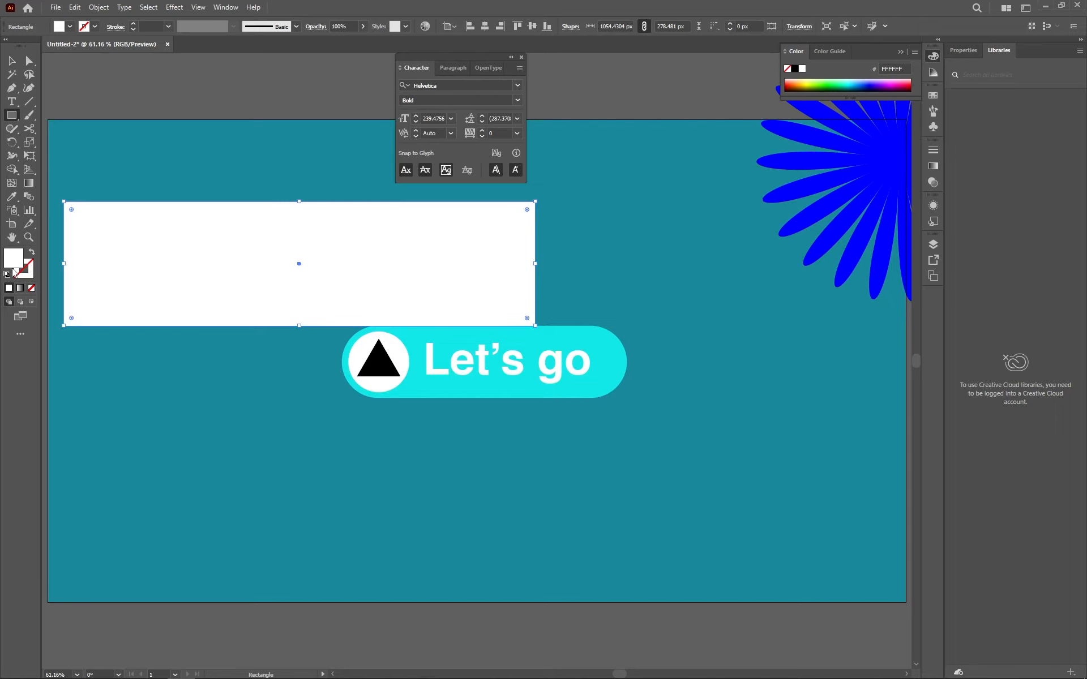
key("shift+x")
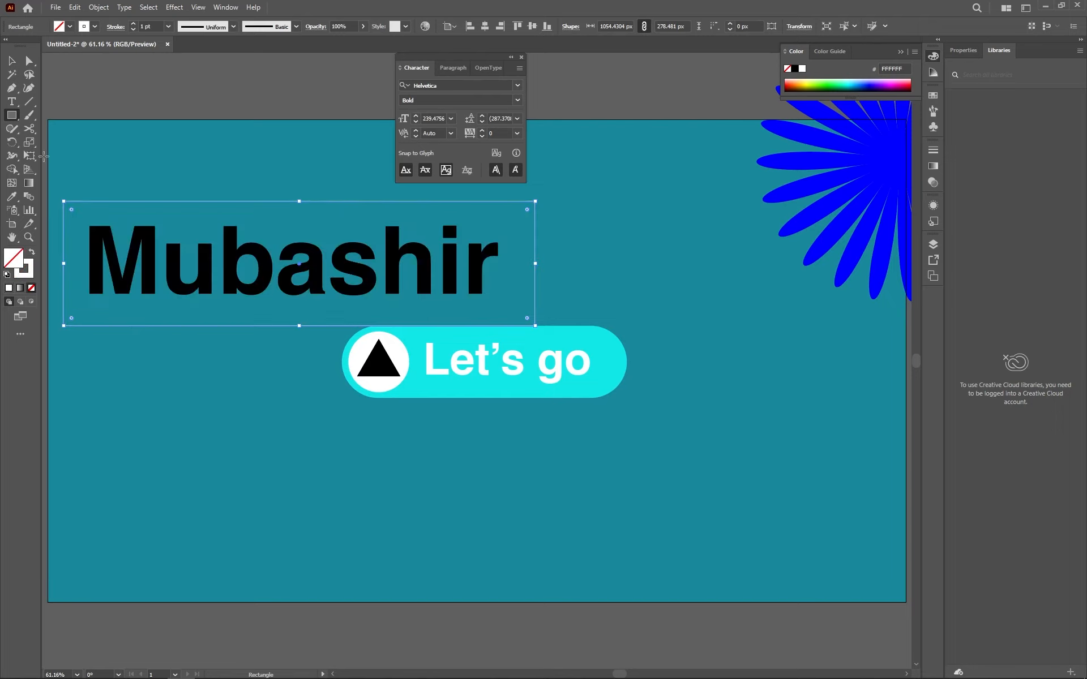
Fully round the outlined rectangle's corners into a pill and set its stroke weight to 5 pt.
key("v")
left_click_drag(72, 210, 152, 303)
left_click(133, 28)
left_click(134, 27)
left_click(133, 27)
left_click(134, 27)
left_click(563, 322)
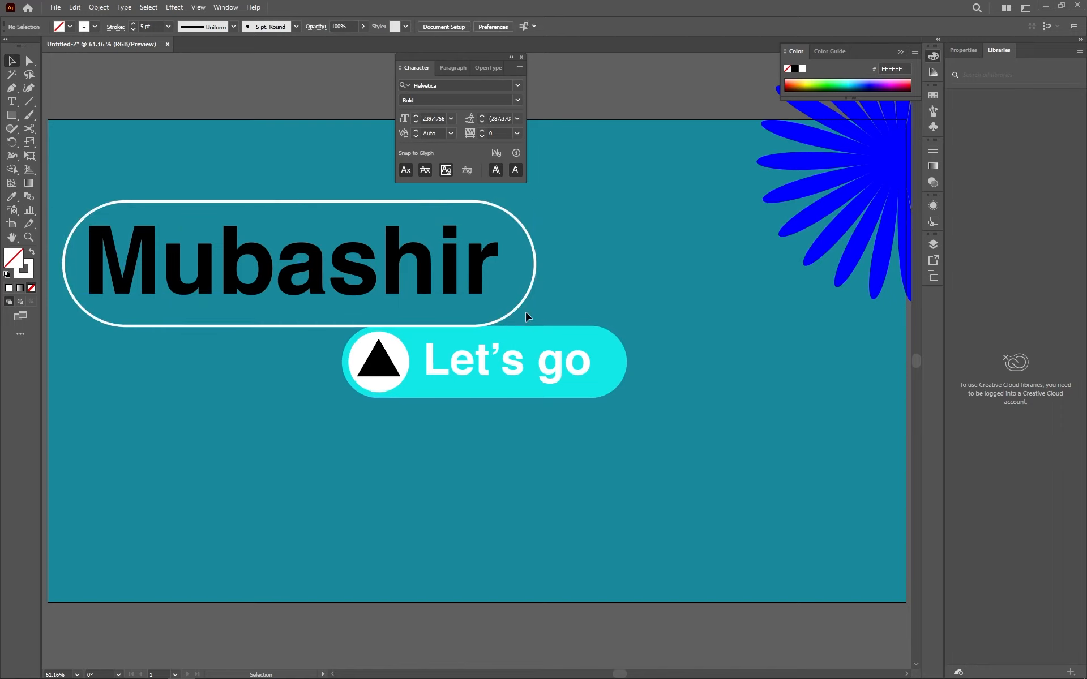
Change the stroke colour of the outline around the name text to blue (3E6CFF).
left_click(531, 294)
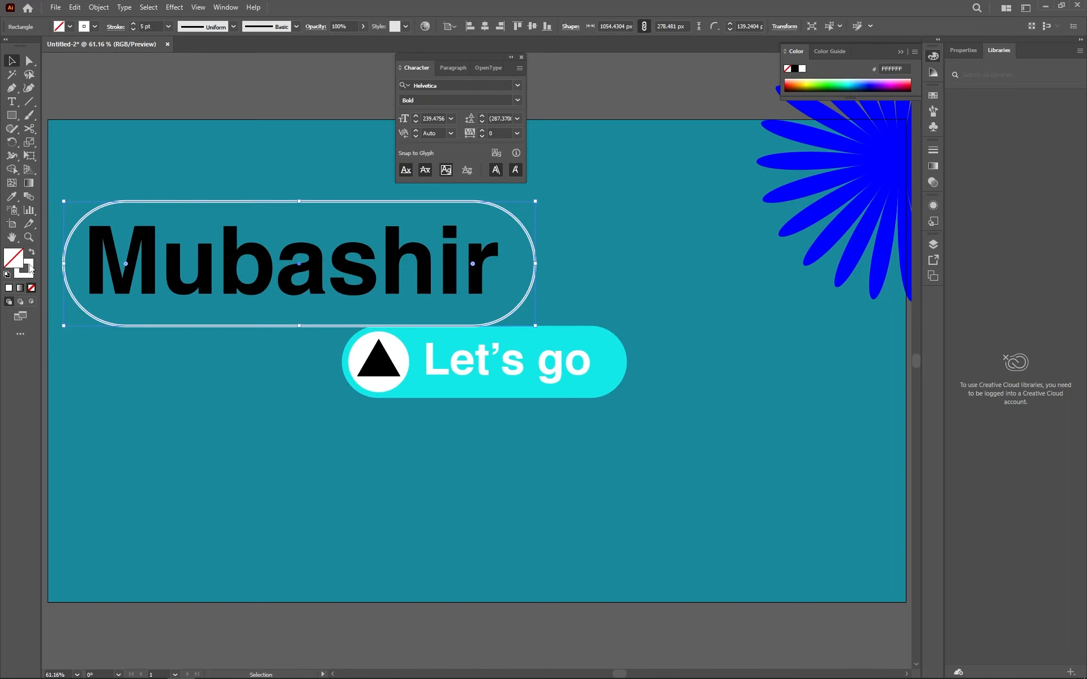
double_click(30, 266)
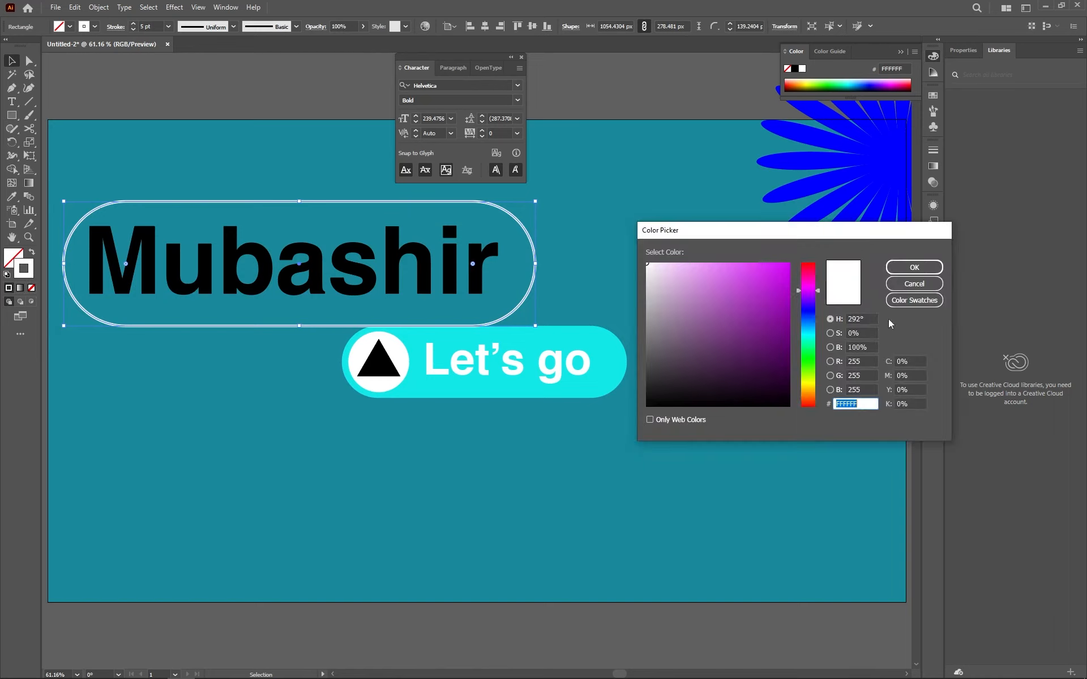
left_click(810, 317)
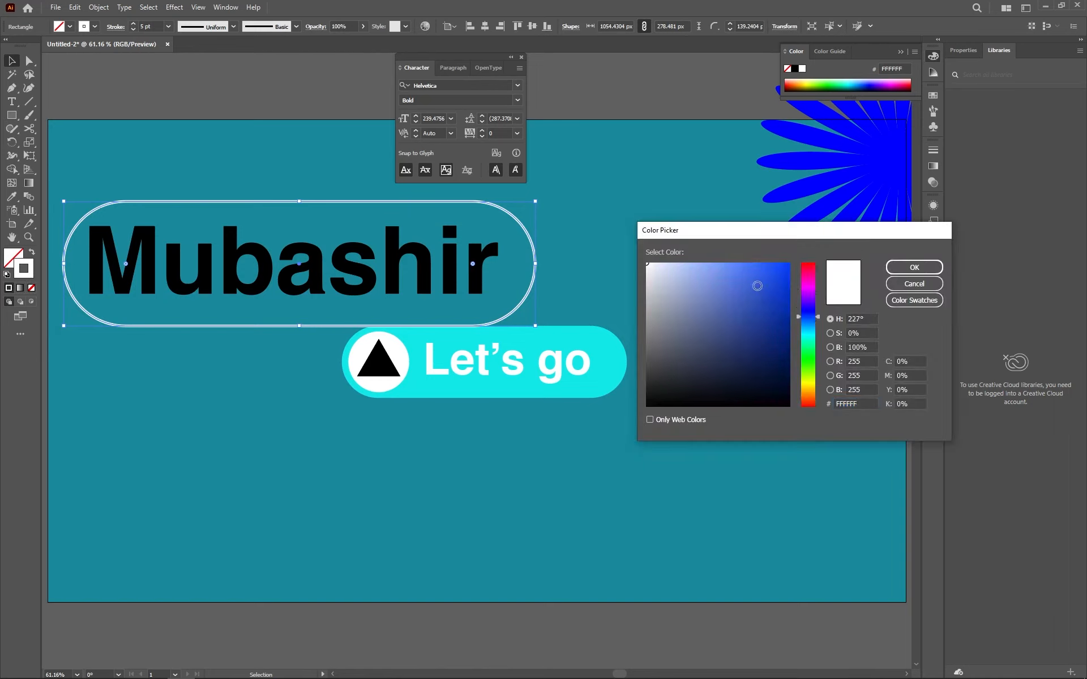
left_click_drag(758, 285, 757, 263)
left_click(913, 267)
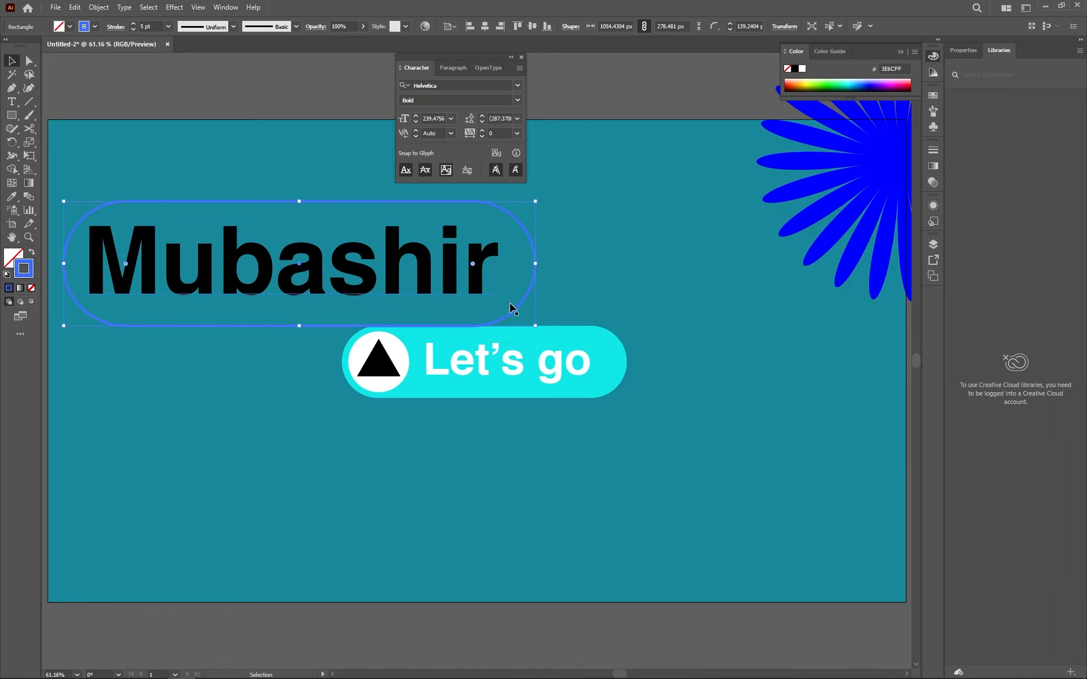
Recolour the stroke of the outline around the name text to red (FF4040).
double_click(21, 270)
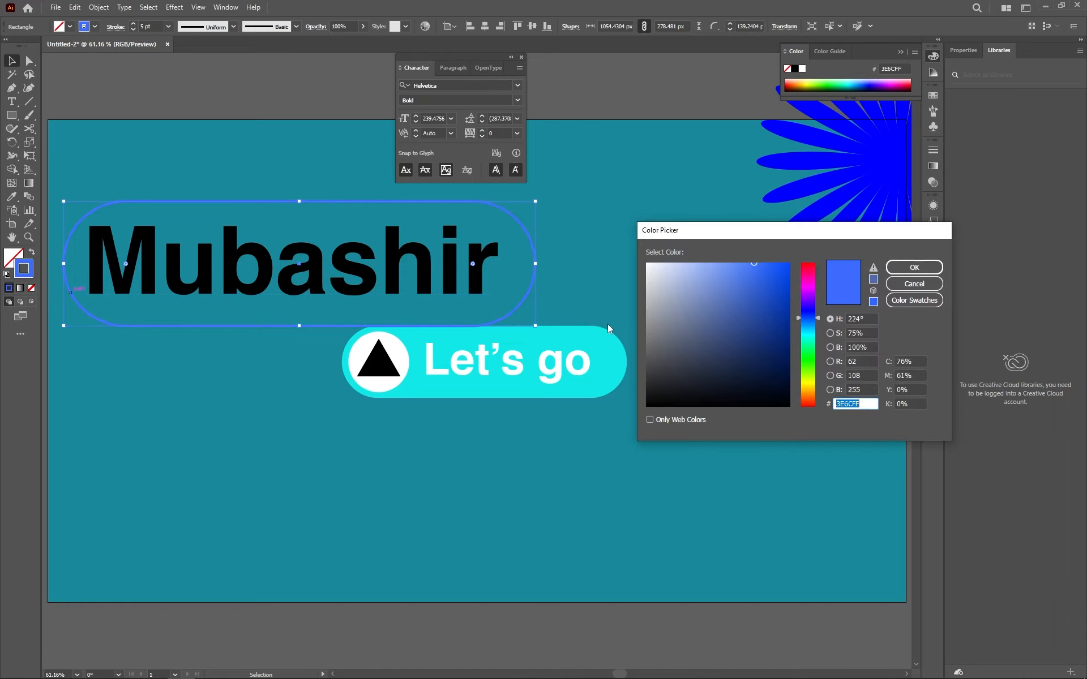
left_click_drag(800, 317, 814, 340)
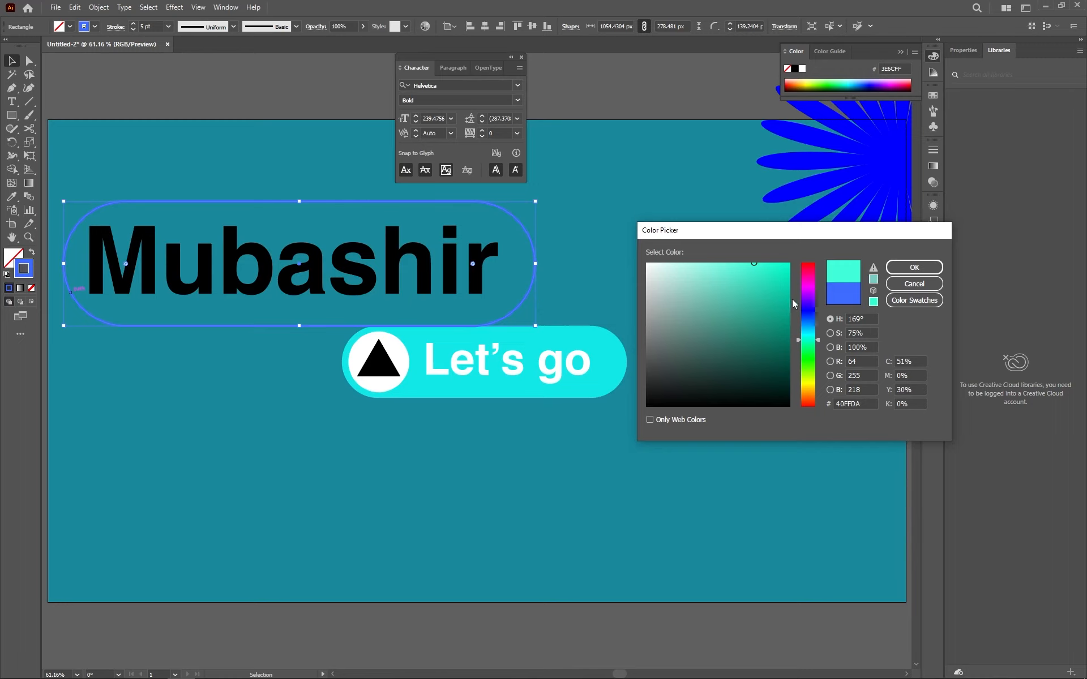
left_click_drag(801, 340, 802, 267)
left_click(913, 268)
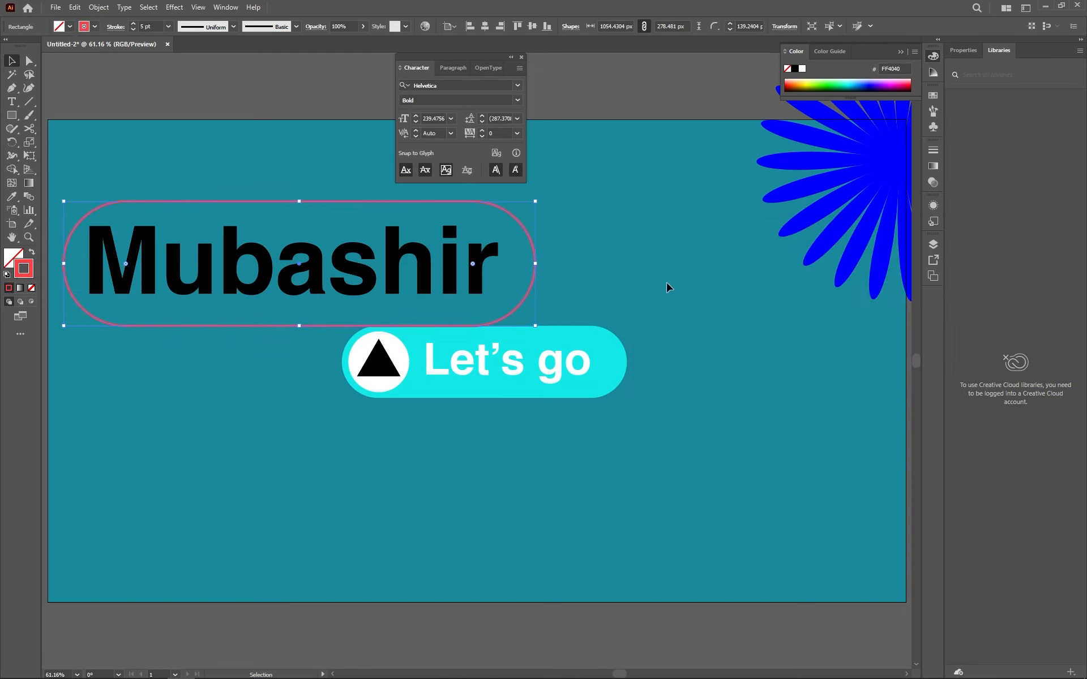
left_click(525, 320)
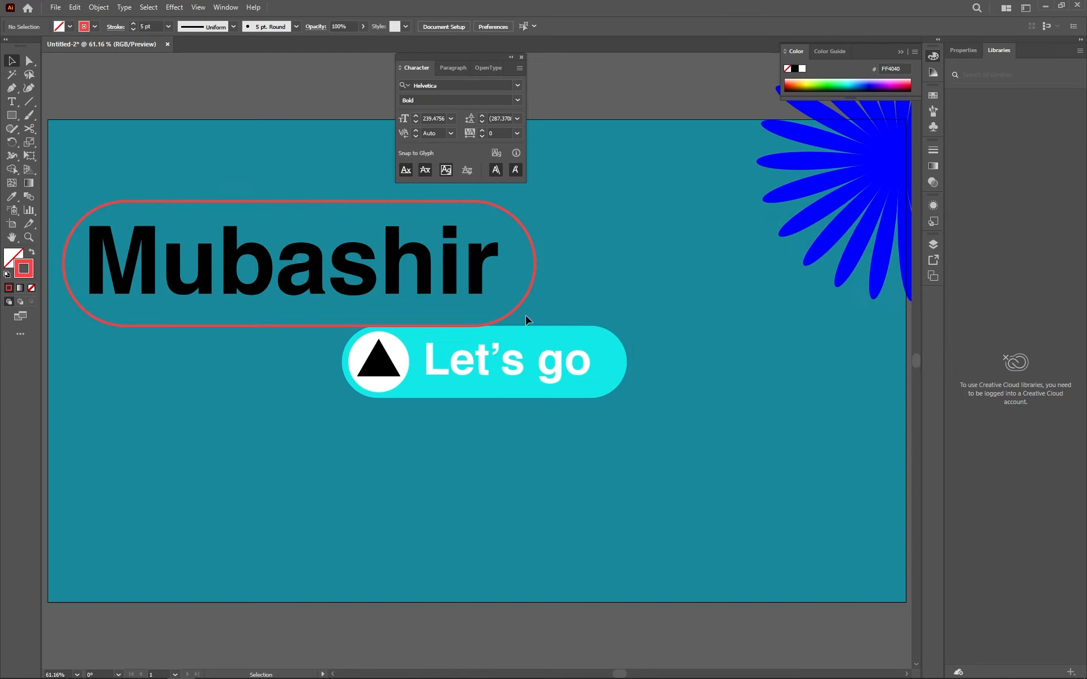
Bring the "Let's go" button to the front and place it over the lower edge of the red outline.
left_click(378, 365)
left_click_drag(407, 367, 392, 325)
right_click(392, 325)
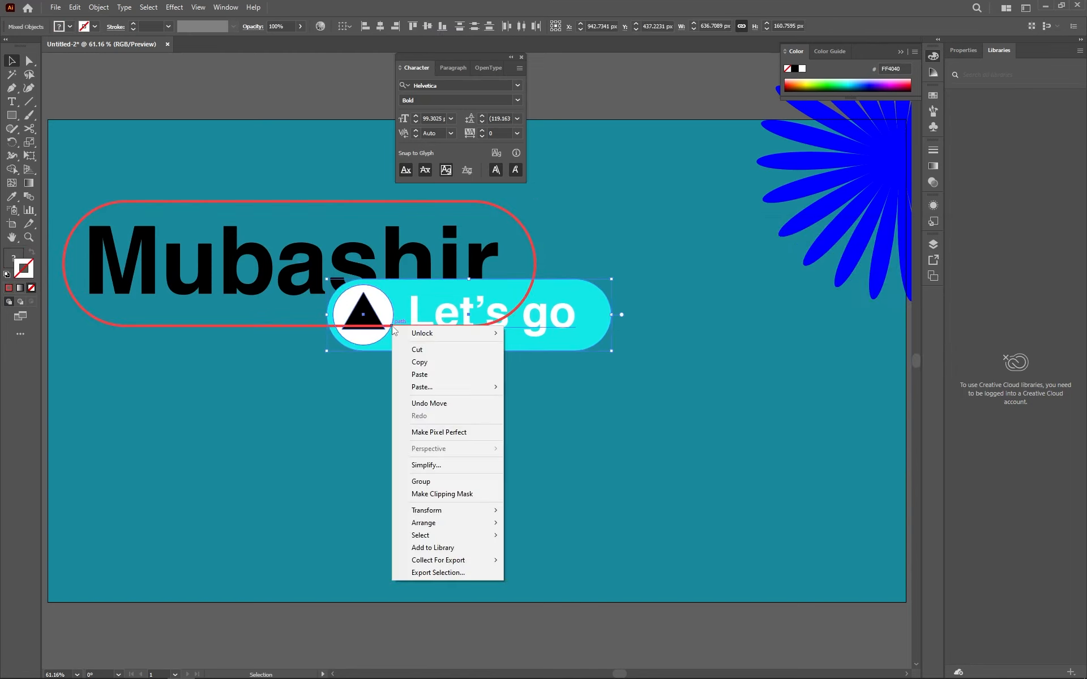
mouse_move(457, 524)
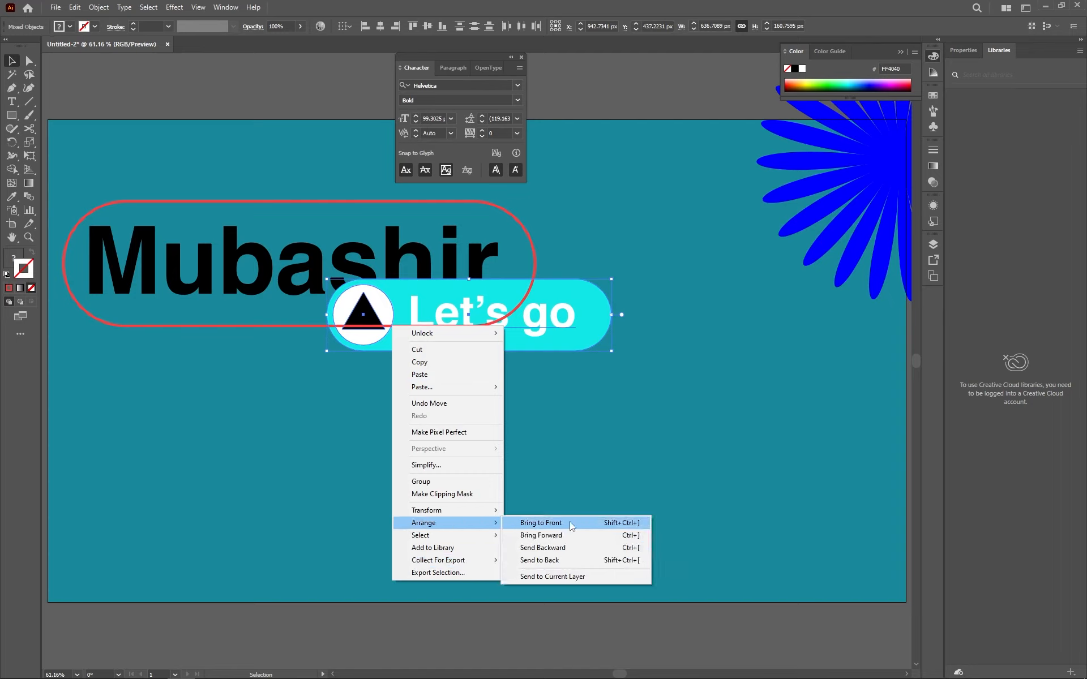
left_click(526, 524)
left_click_drag(448, 313, 474, 333)
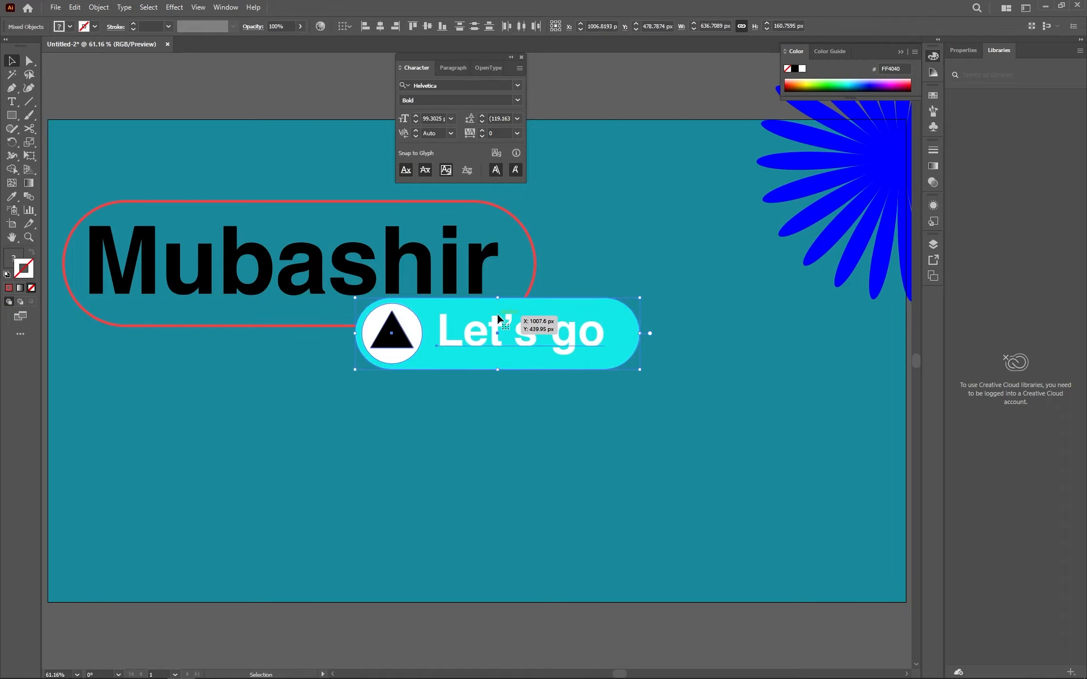
left_click(514, 393)
left_click(638, 326)
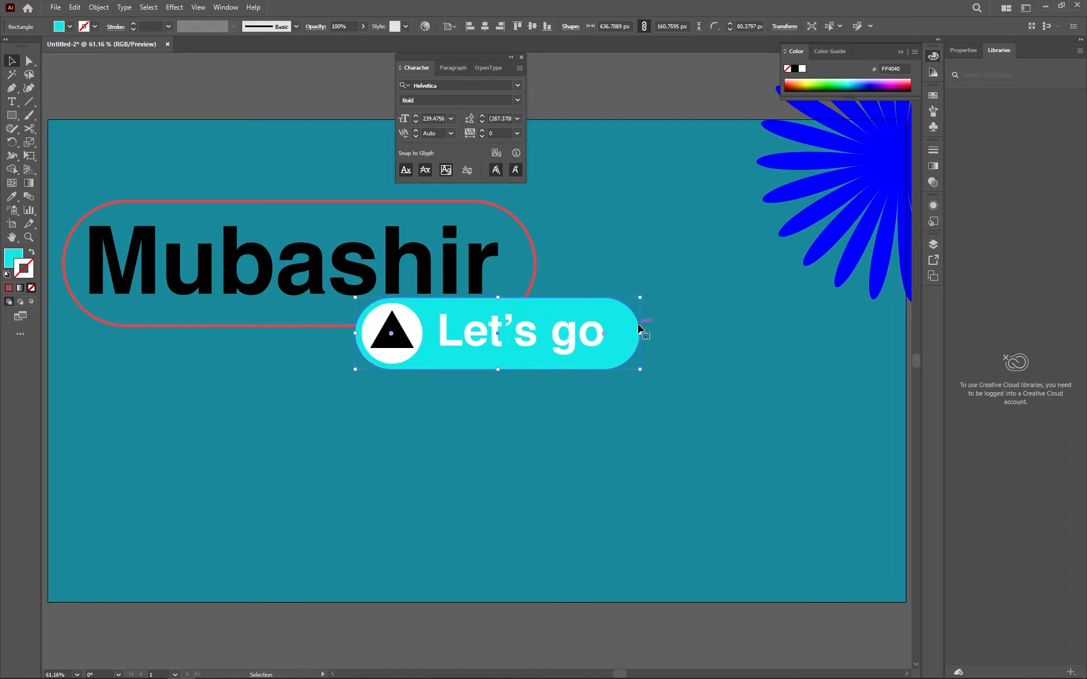
left_click(144, 6)
left_click(176, 6)
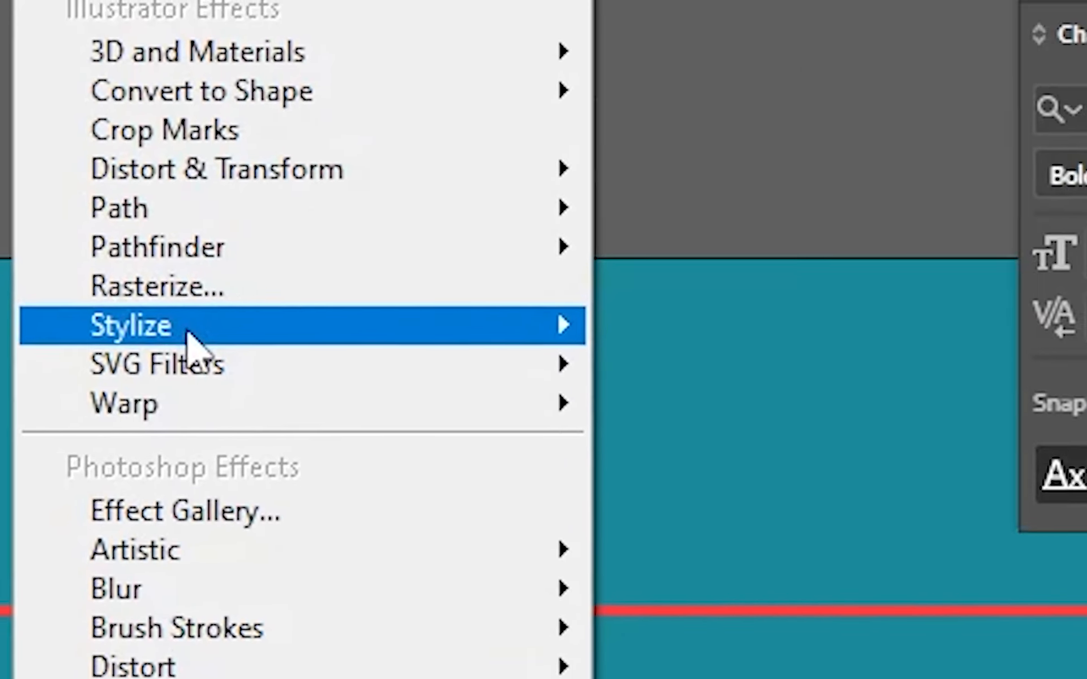
mouse_move(369, 622)
left_click(370, 173)
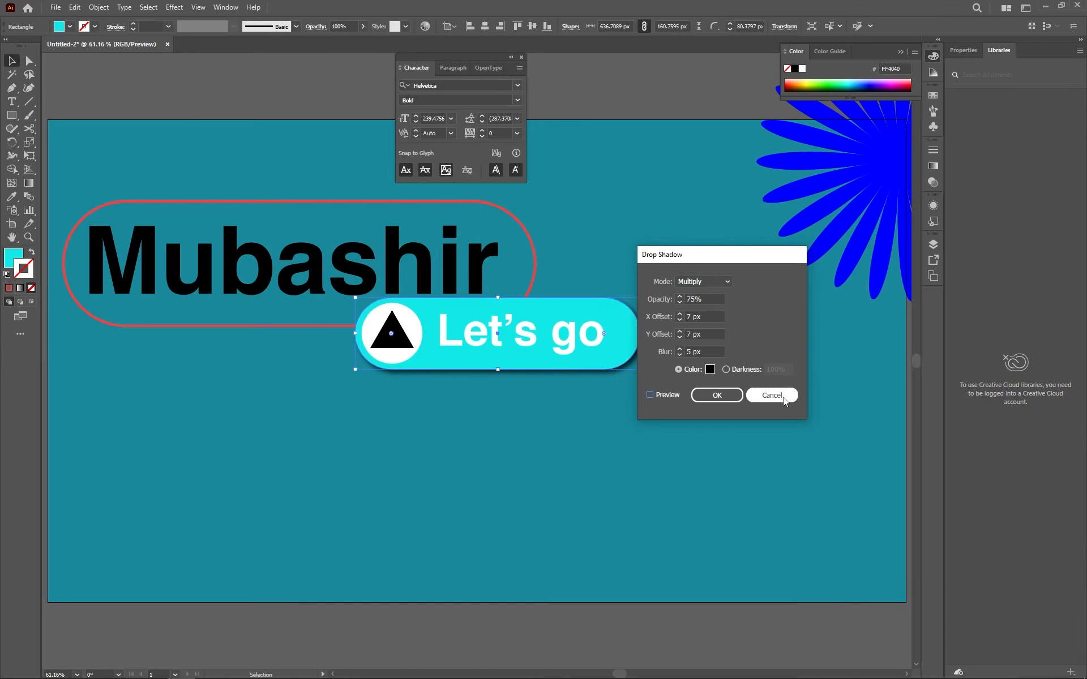
left_click(773, 465)
Start a Drop Shadow effect on the cyan pill behind "Let's go" and set its blur to 11 px.
left_click(175, 7)
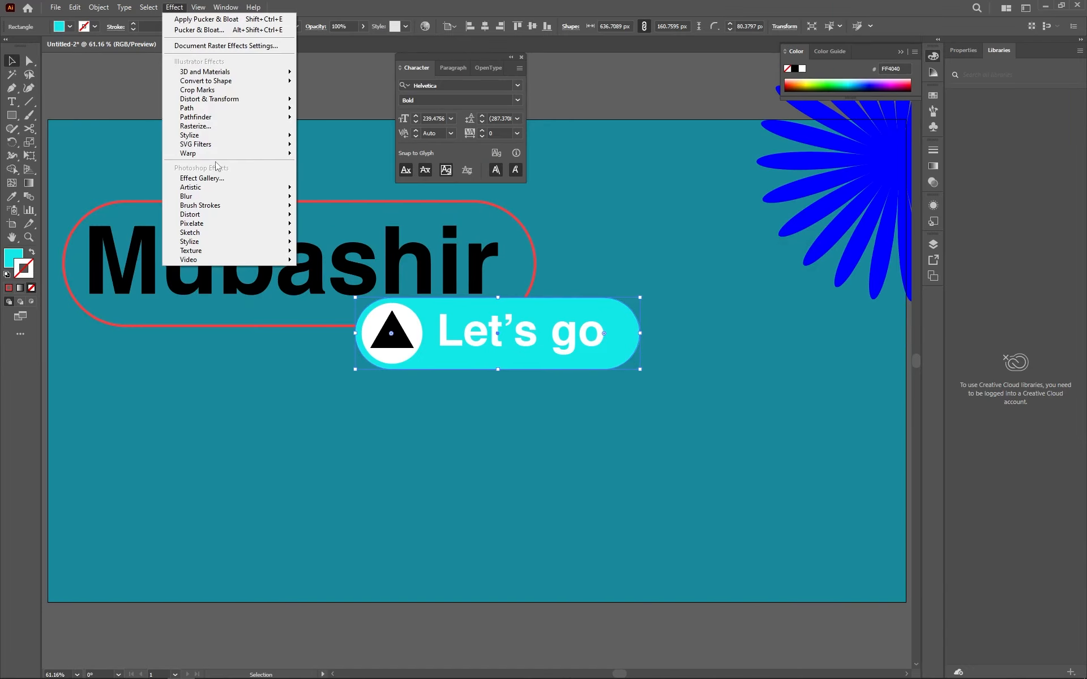
mouse_move(221, 135)
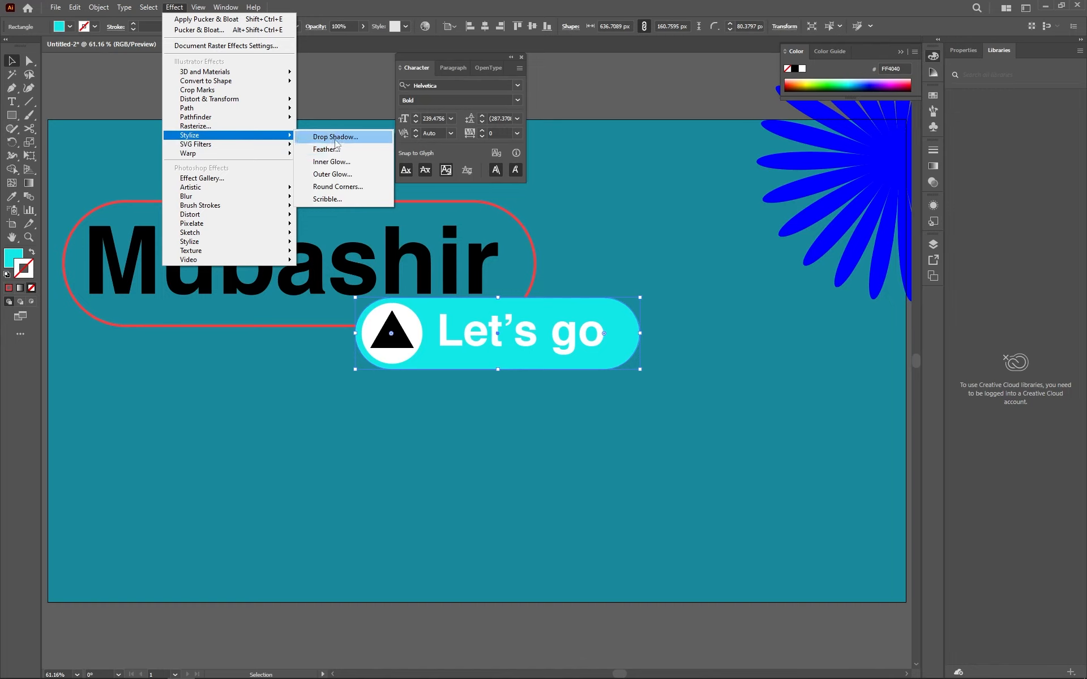
left_click(334, 137)
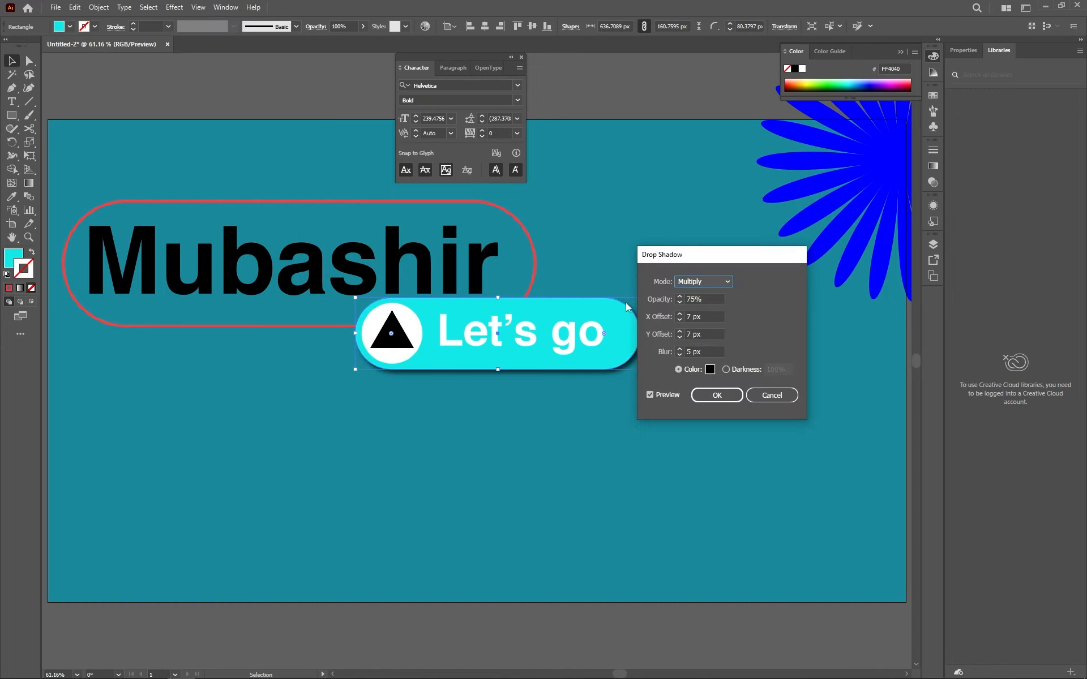
left_click(700, 353)
scroll(702, 351, "up", 9)
scroll(702, 352, "up", 14)
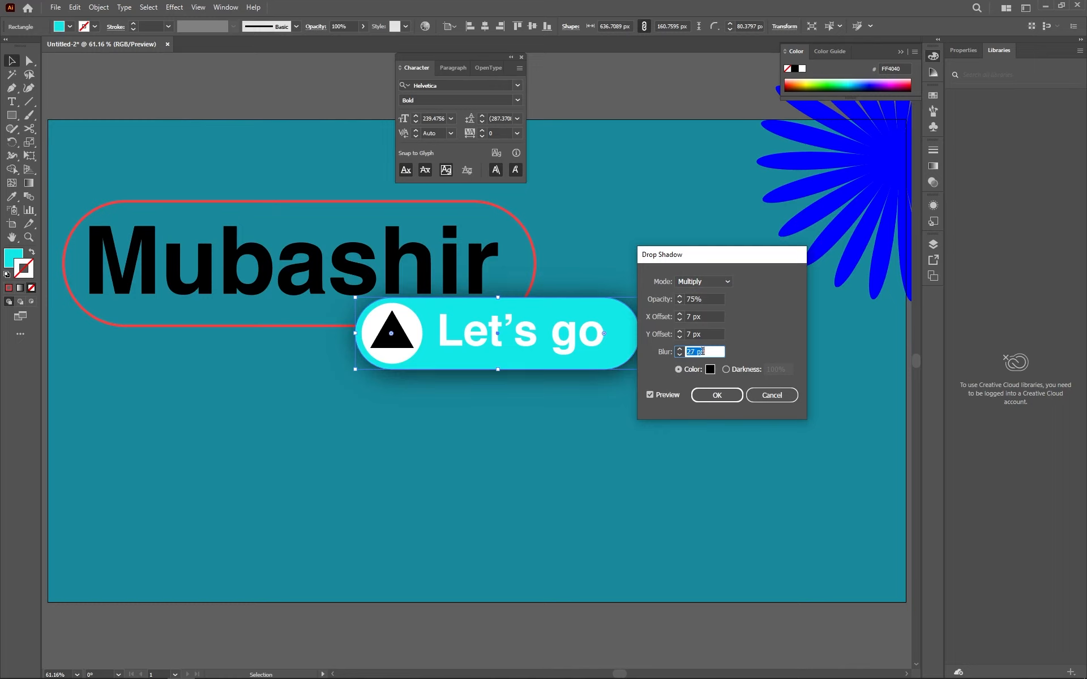
scroll(702, 352, "down", 20)
scroll(702, 351, "up", 11)
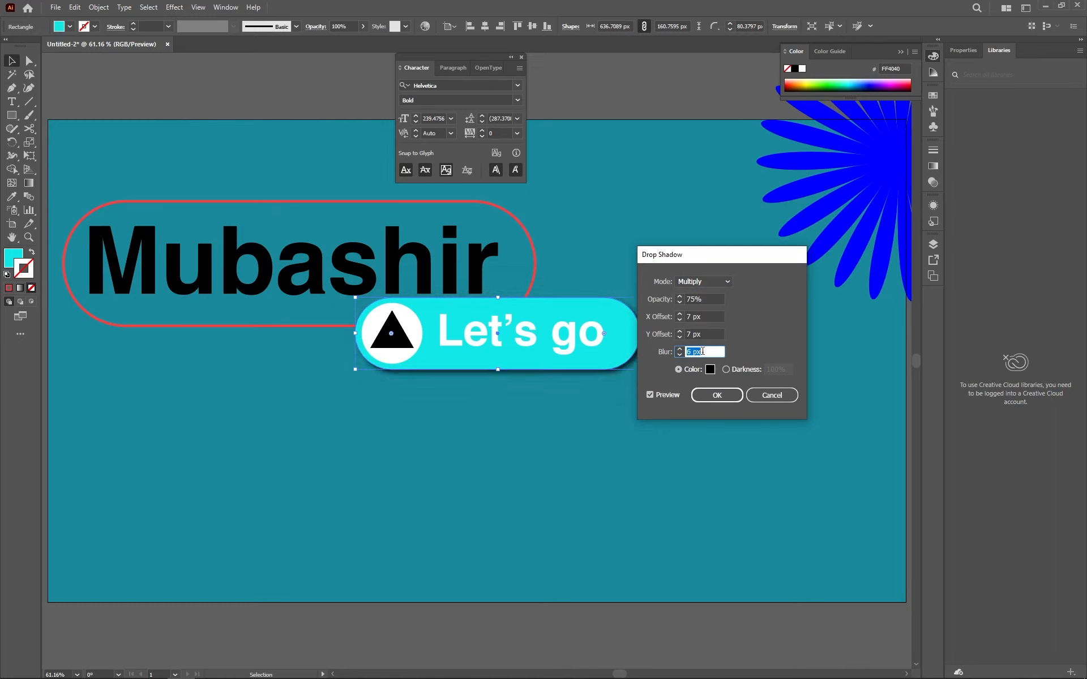
Set the drop shadow's Y offset to -1 px, X offset to 0 px and blur to 15 px.
left_click(703, 335)
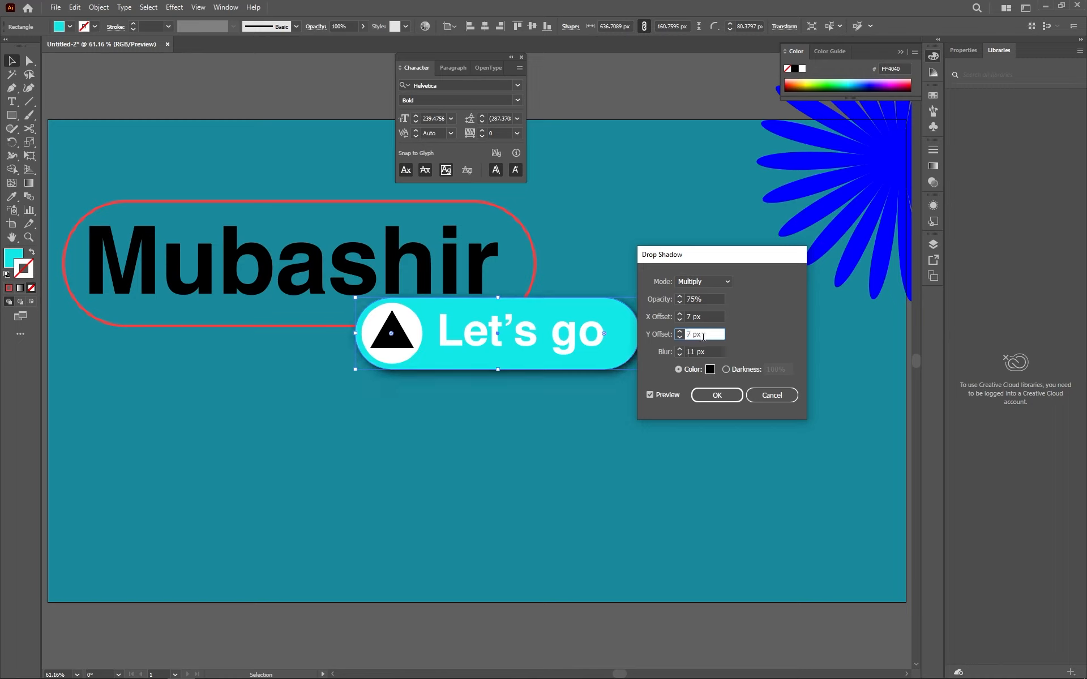
scroll(703, 335, "down", 11)
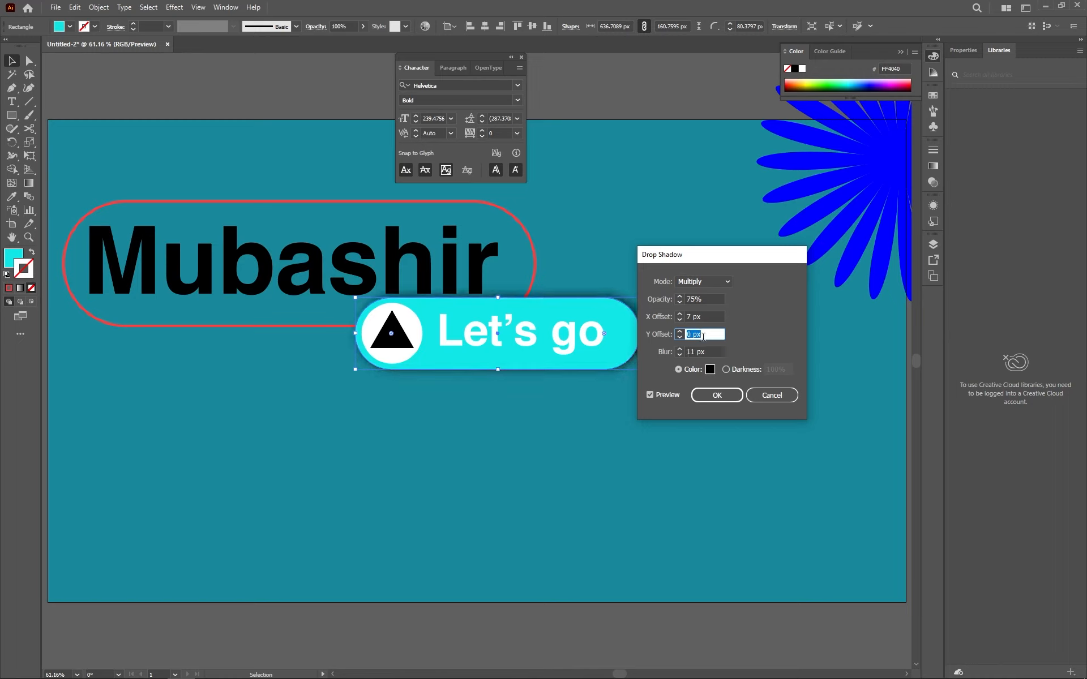
scroll(703, 336, "up", 3)
left_click(703, 317)
scroll(703, 317, "down", 4)
scroll(703, 317, "up", 2)
key("Tab")
left_click(711, 349)
scroll(711, 349, "up", 2)
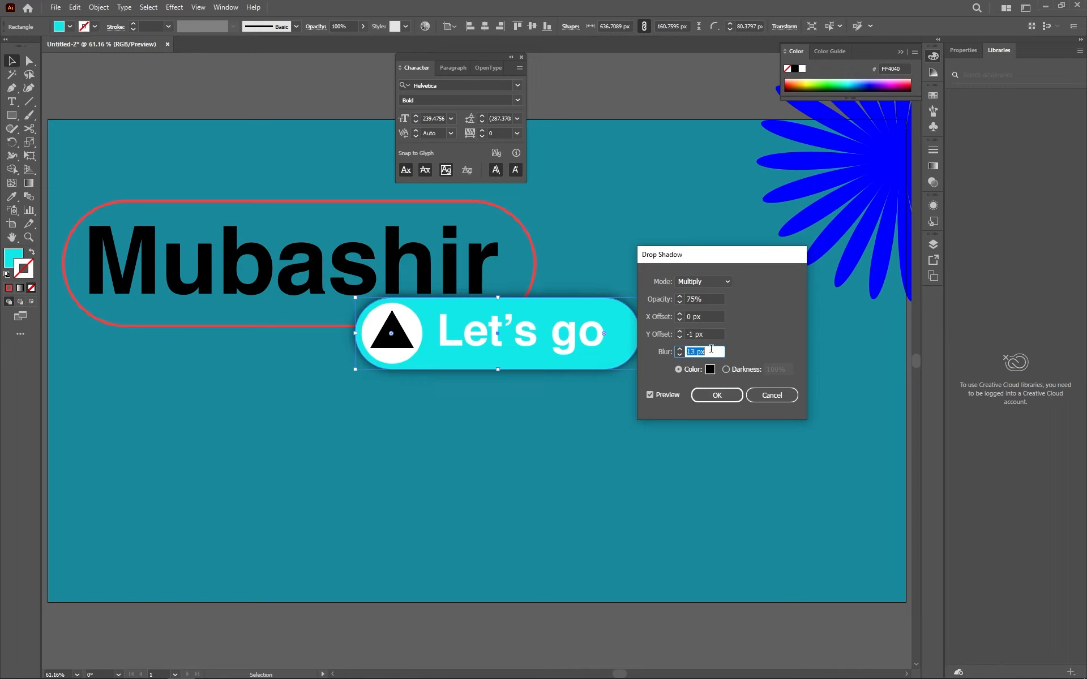
Lower the drop shadow's opacity to 18% in Multiply mode and apply the effect to the pill.
left_click(727, 281)
left_click(726, 282)
left_click(695, 299)
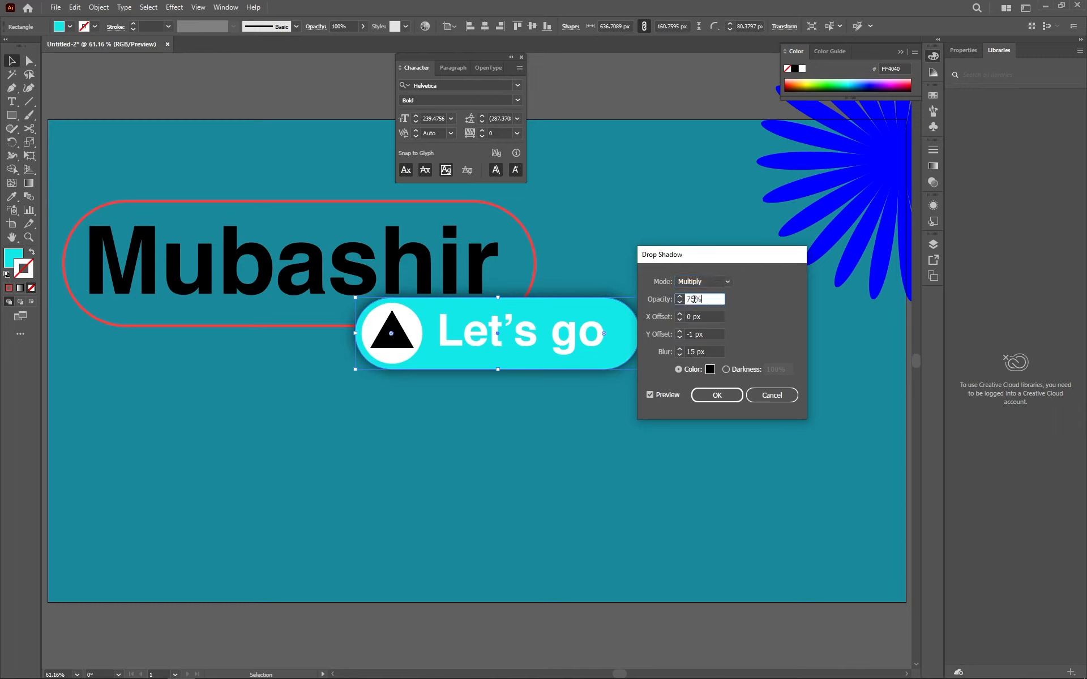
left_click(680, 297)
left_click(650, 394)
left_click(702, 298)
type("89")
scroll(705, 297, "down", 14)
scroll(704, 297, "down", 9)
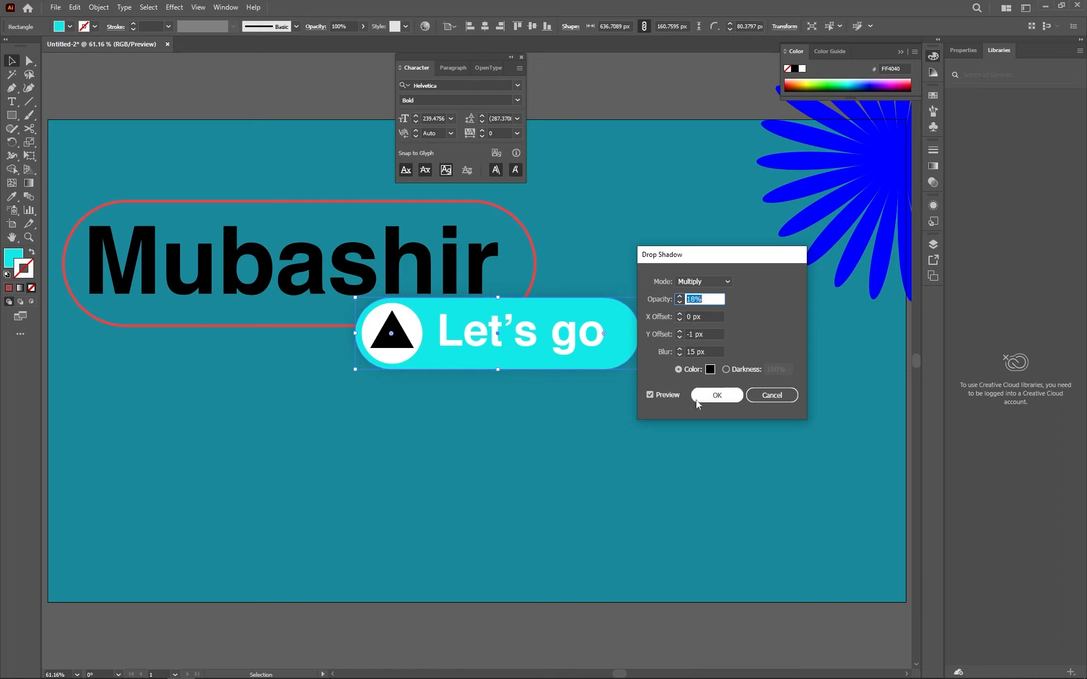
left_click(717, 395)
left_click(682, 315)
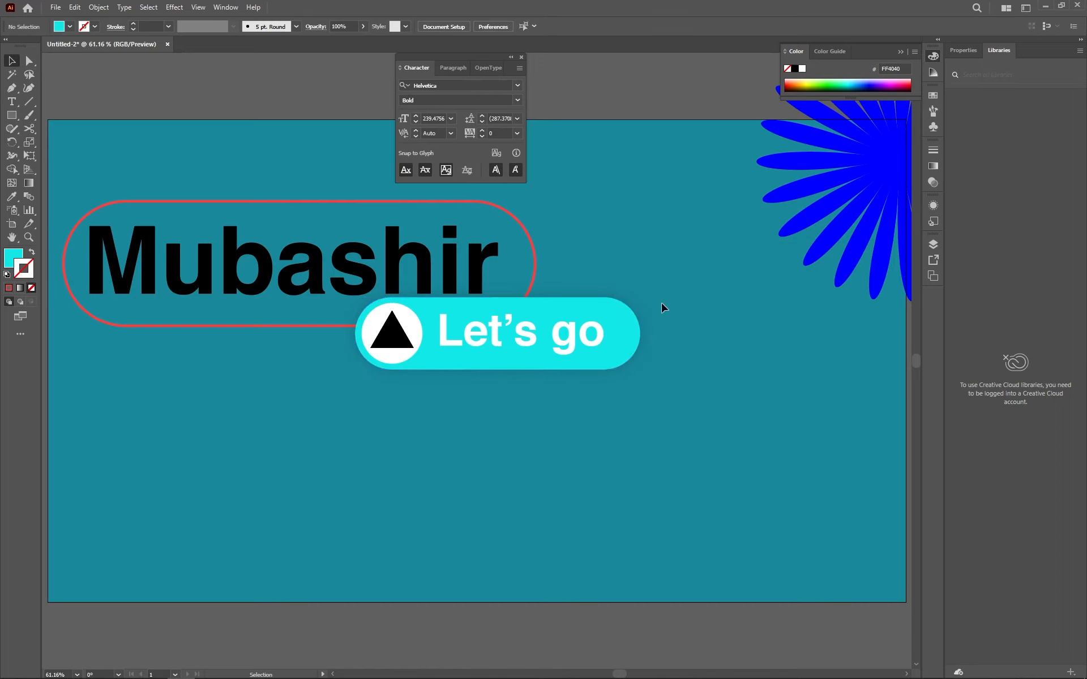
left_click(630, 345)
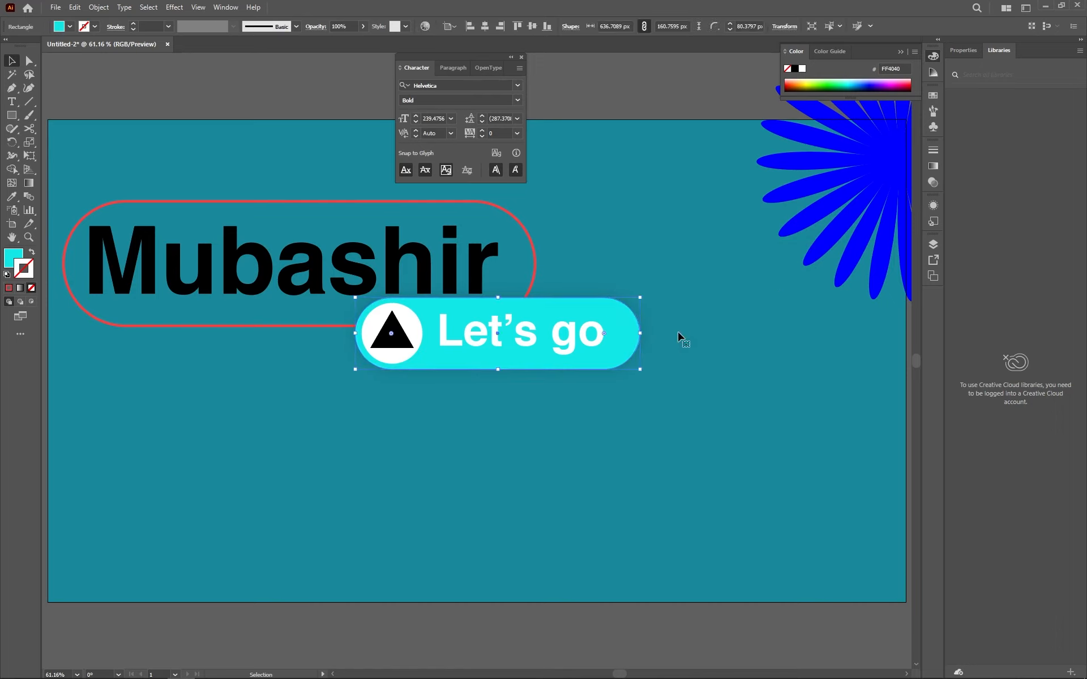
left_click(681, 338)
left_click(633, 352, "ctrl")
mouse_move(557, 342)
left_mouse_down()
mouse_move(522, 342)
mouse_move(566, 342)
left_mouse_up()
Change the fill of the large name text to white (FFFFFF).
left_click(374, 265)
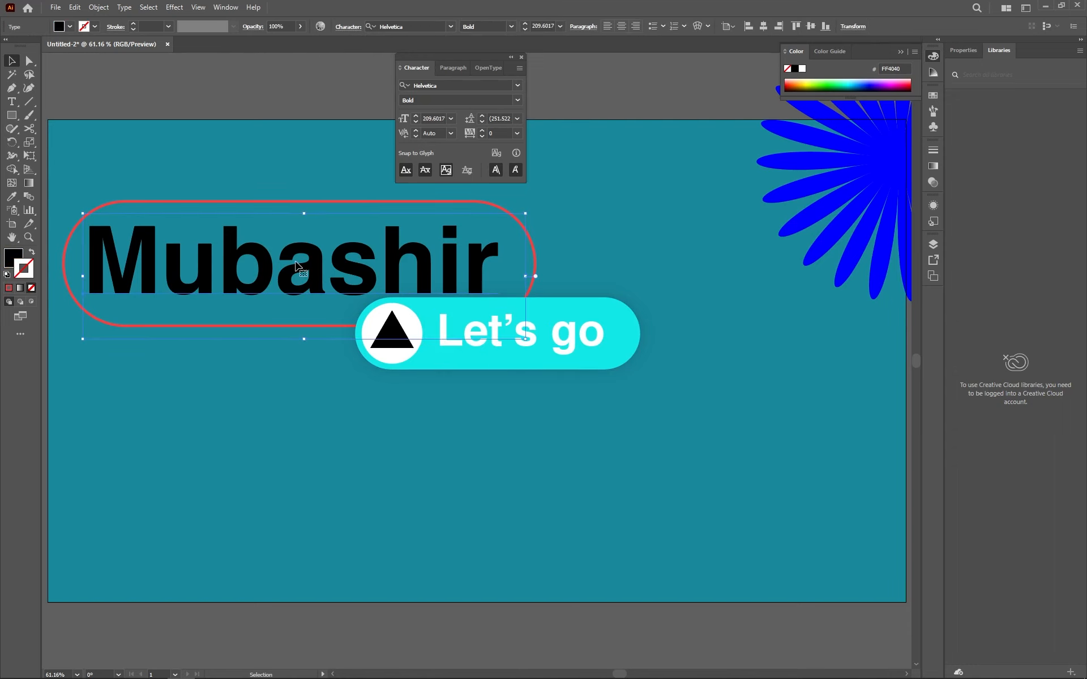
double_click(12, 259)
left_click_drag(691, 290, 639, 256)
left_click(915, 267)
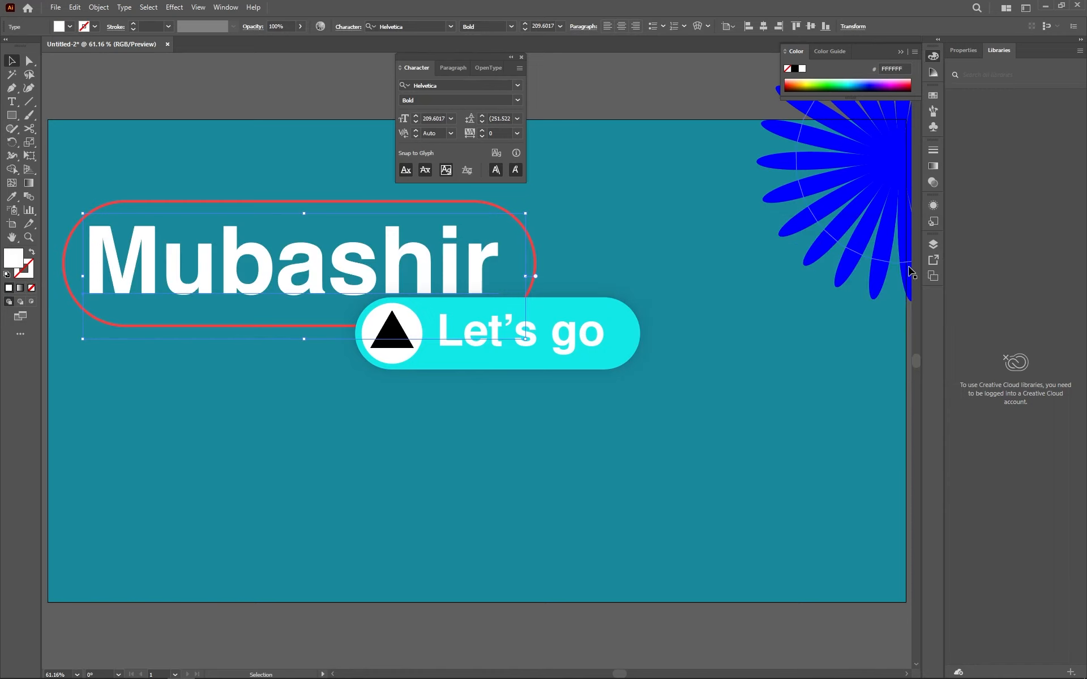
left_click(684, 228)
scroll(485, 357, "down", 3)
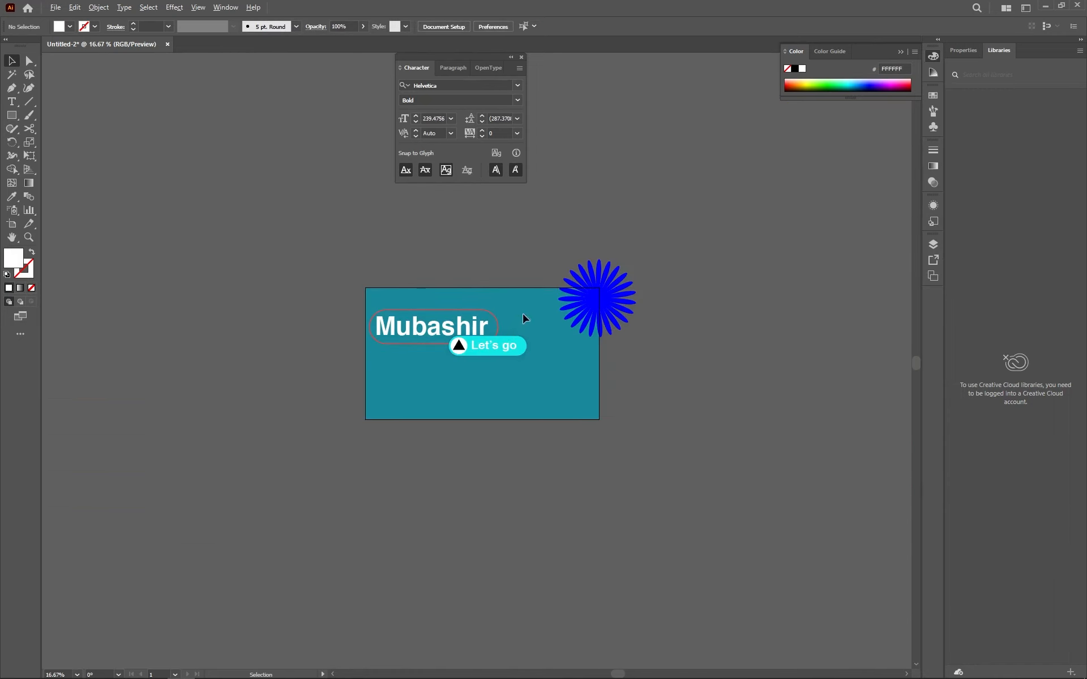
scroll(647, 306, "up", 3)
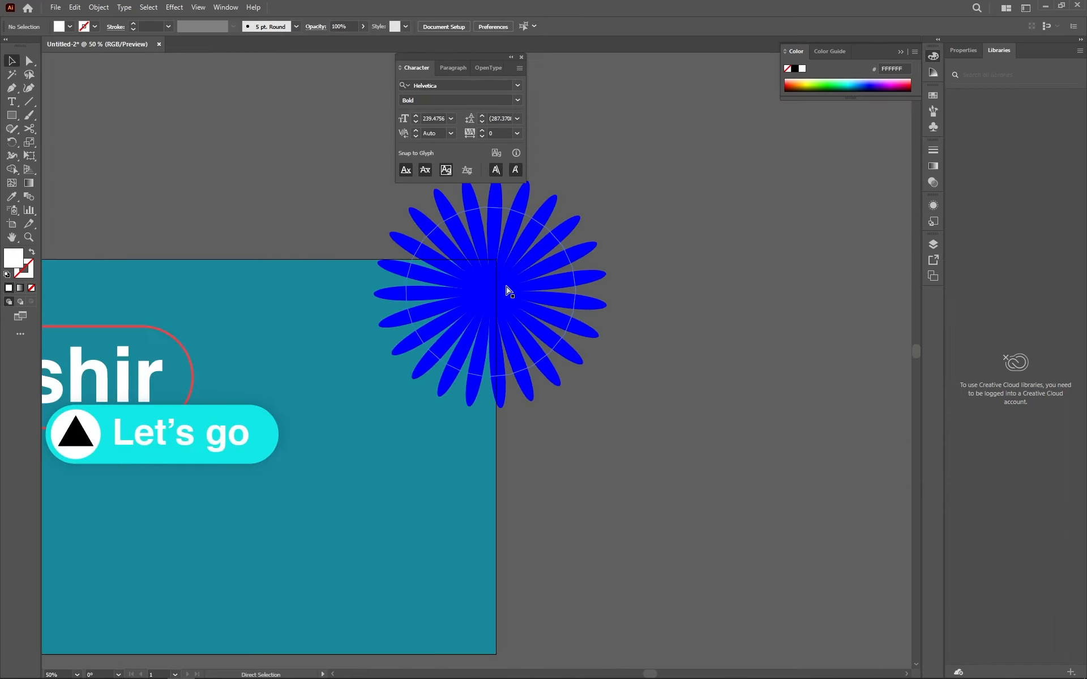
scroll(506, 289, "up", 1)
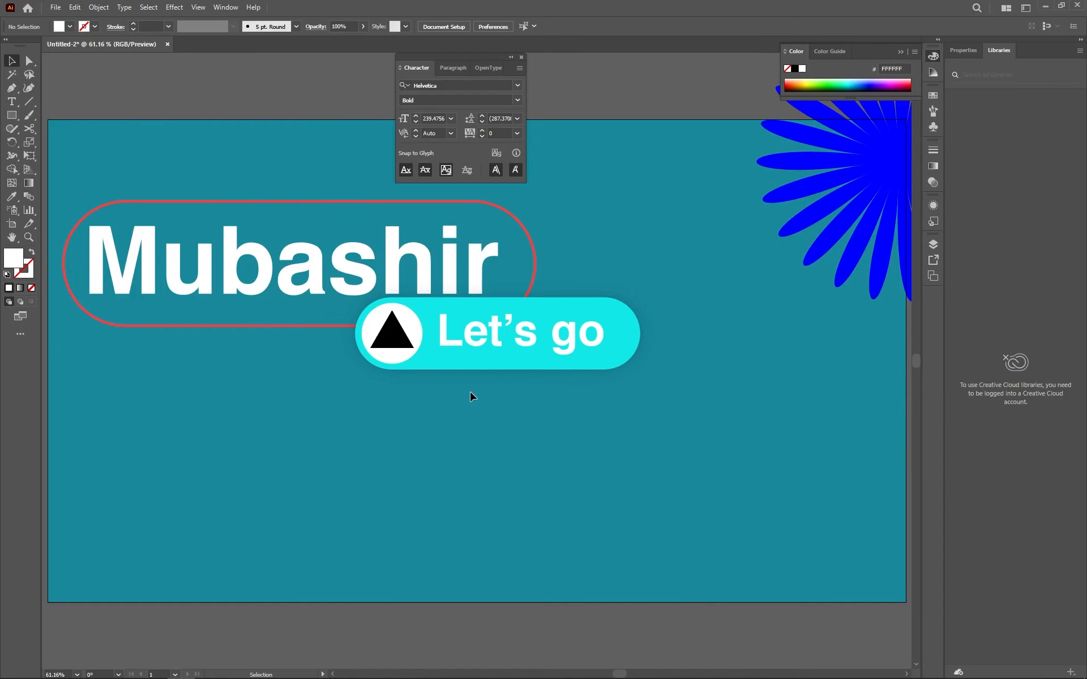
Add the text "Order Now" in Helvetica Bold below the "Let's go" button.
key("m")
key("t")
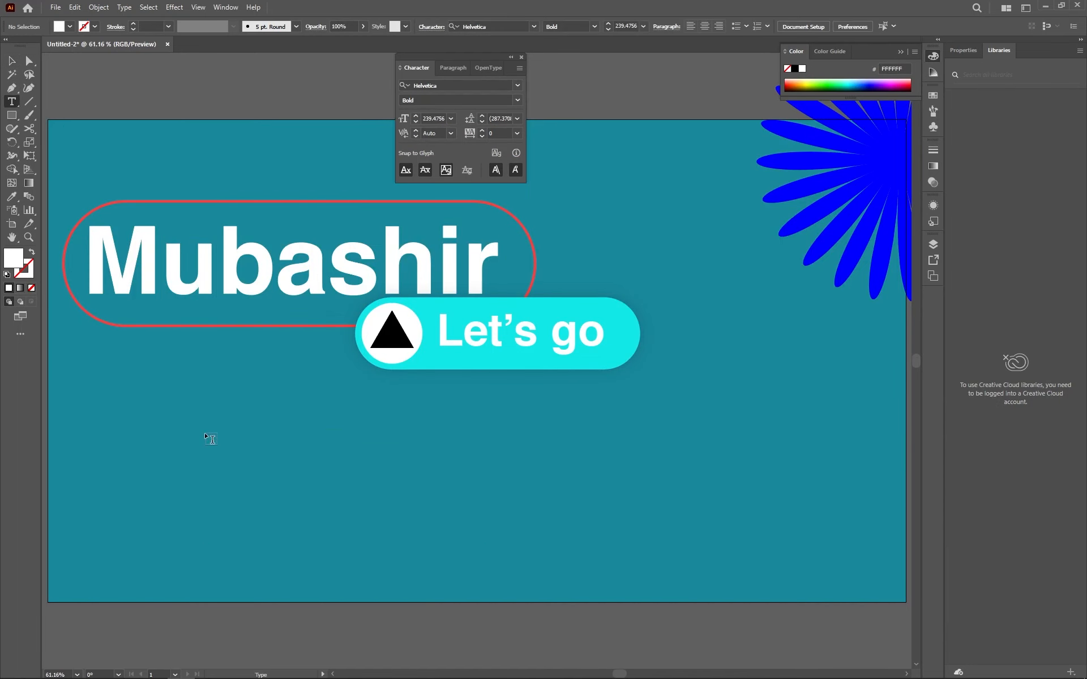
left_click(300, 443)
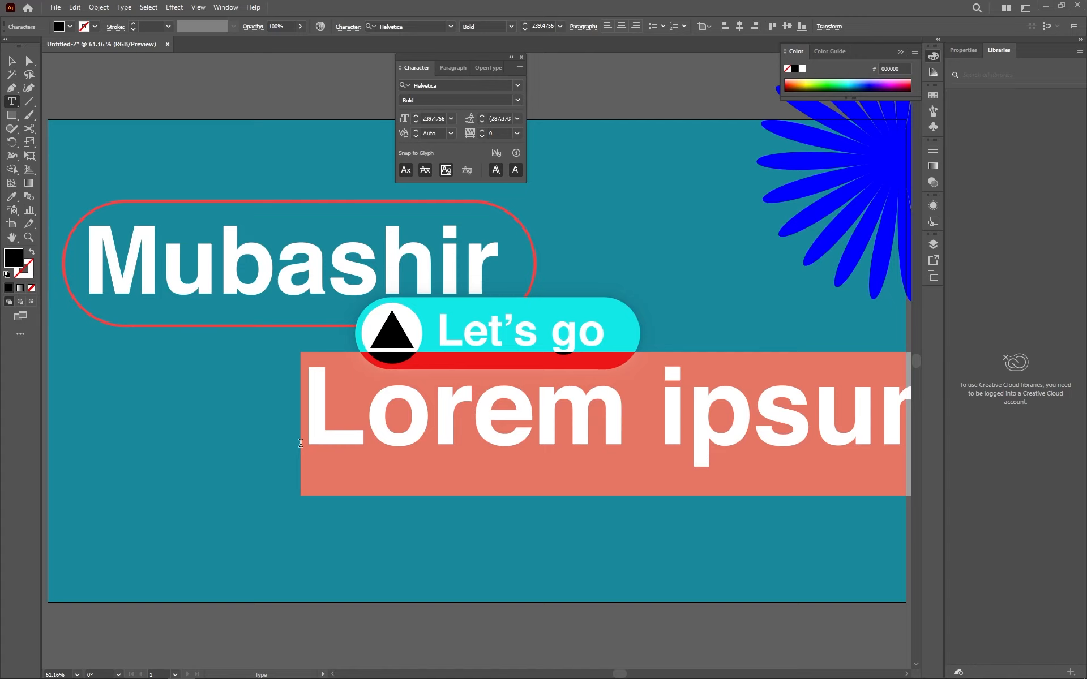
type("Order N")
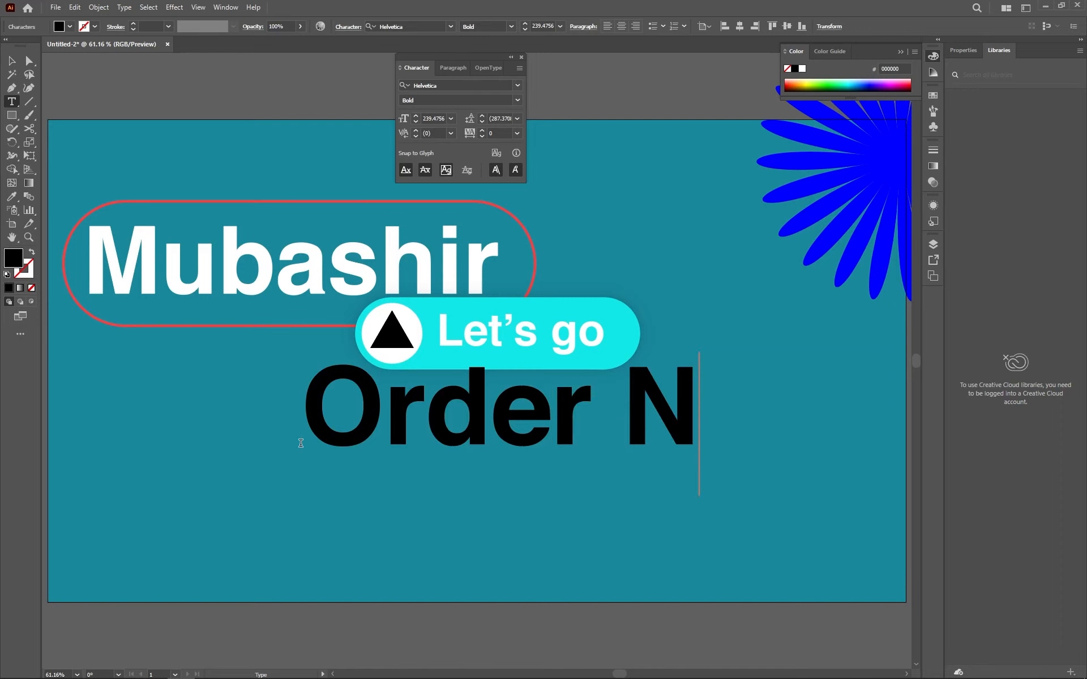
type("ow")
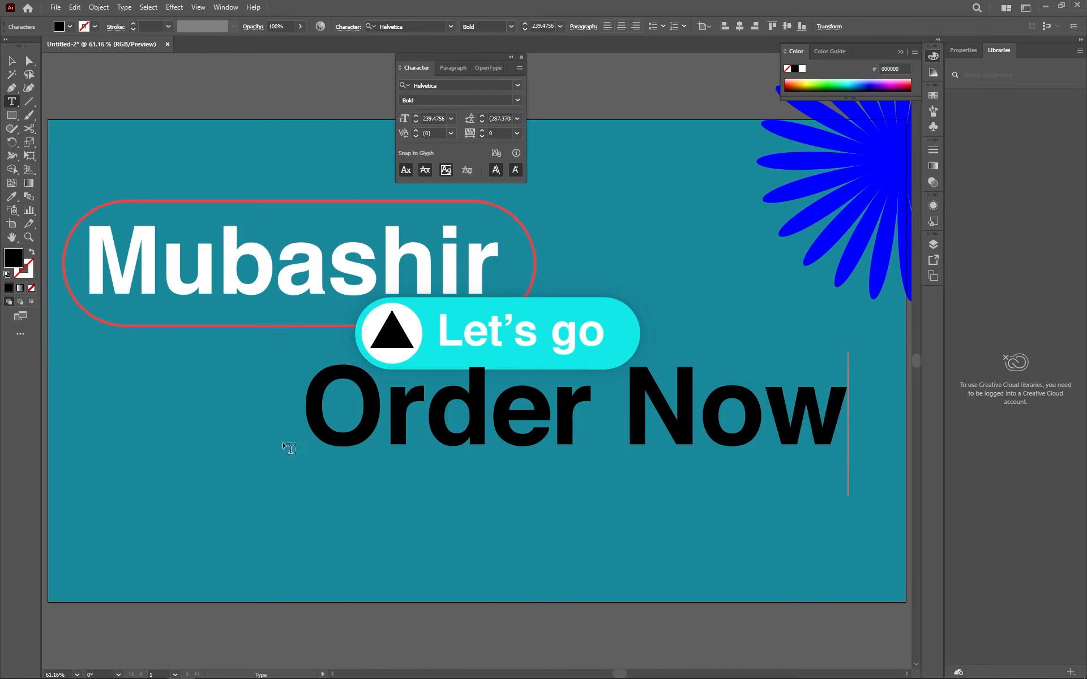
Scale down the "Order Now" text and position it in the lower-right area of the artboard.
left_click(11, 60)
left_click_drag(855, 424, 807, 487)
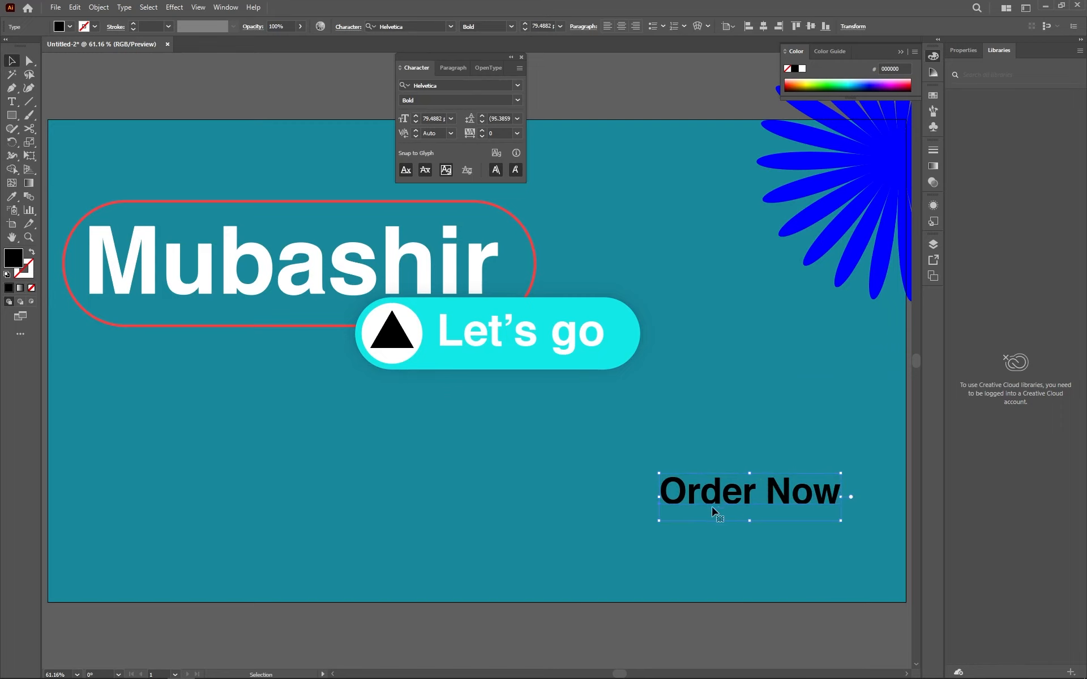
left_click_drag(657, 493, 521, 511)
left_click(617, 362)
left_click(703, 399)
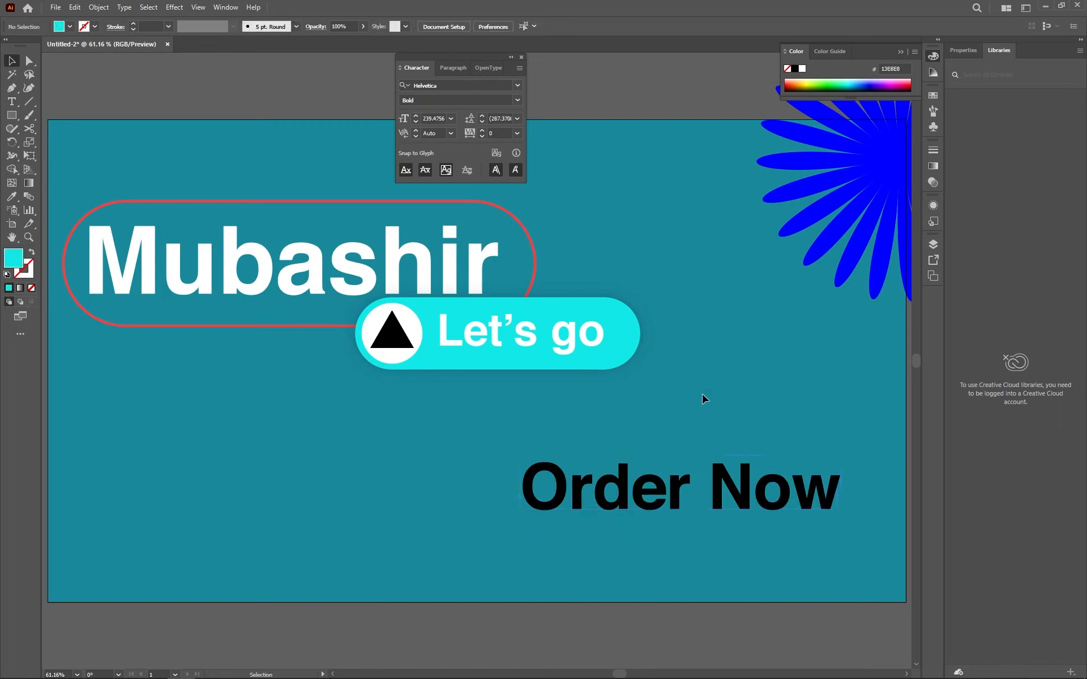
left_click_drag(775, 492, 818, 488)
Draw a black rectangle about 839 by 150 px over the "Order Now" text.
left_click(795, 464)
left_click(838, 472)
key("m")
left_click_drag(880, 458, 505, 525)
key("v")
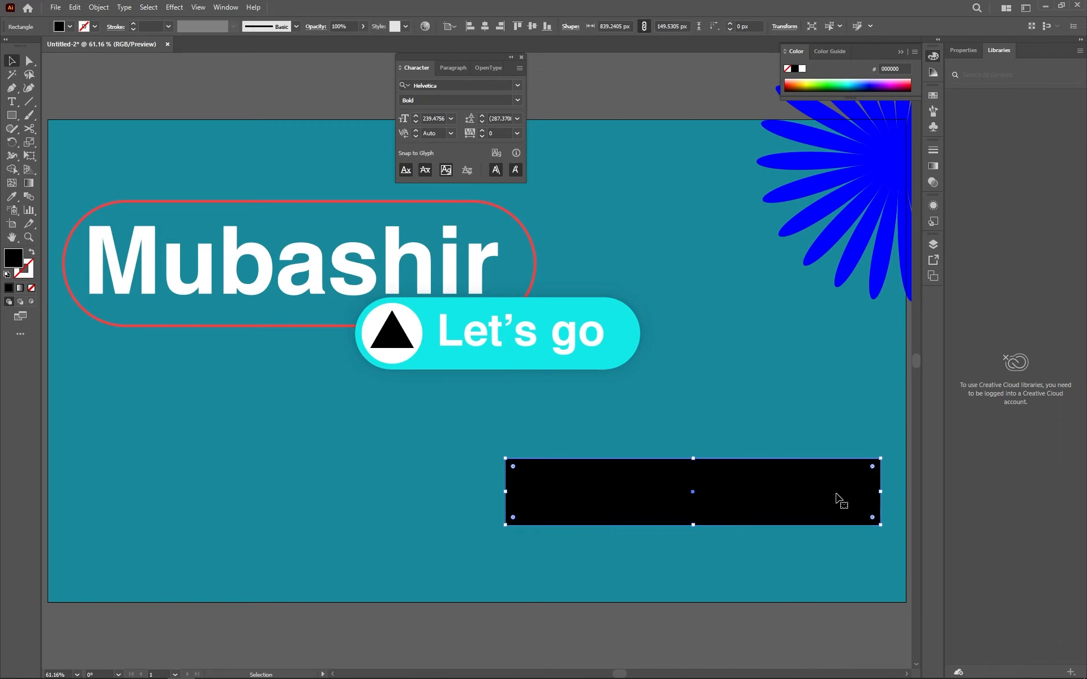
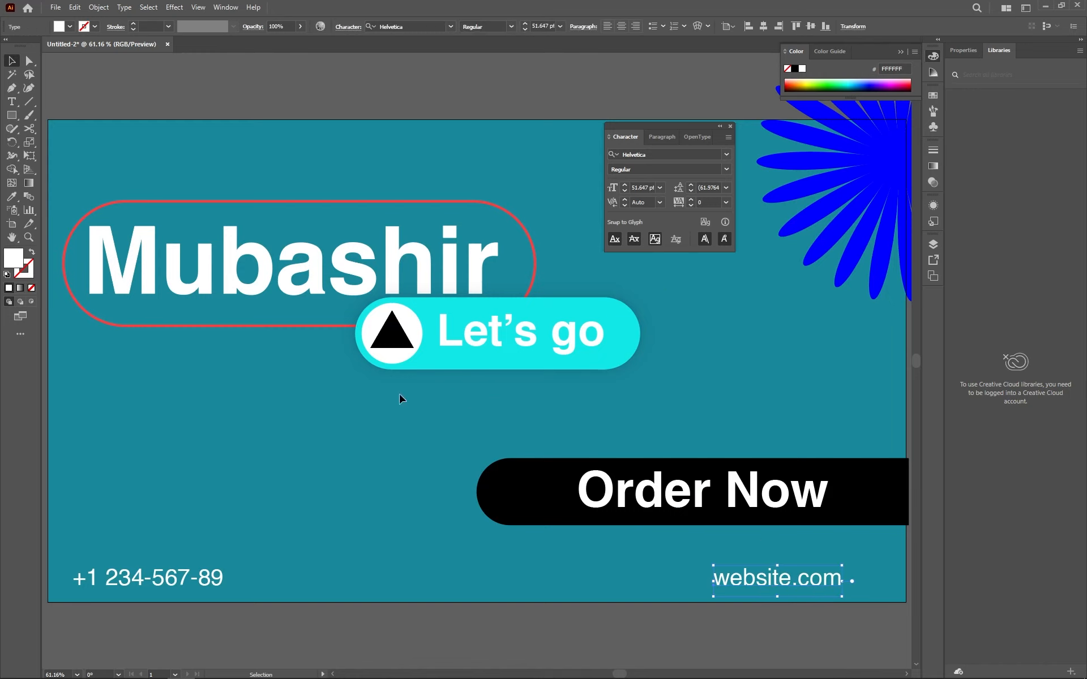
Add the placeholder text "Lorem ipsum" below the name outline and scale it down to about 99 pt.
key("r")
key("t")
left_click(217, 431)
left_click(13, 62)
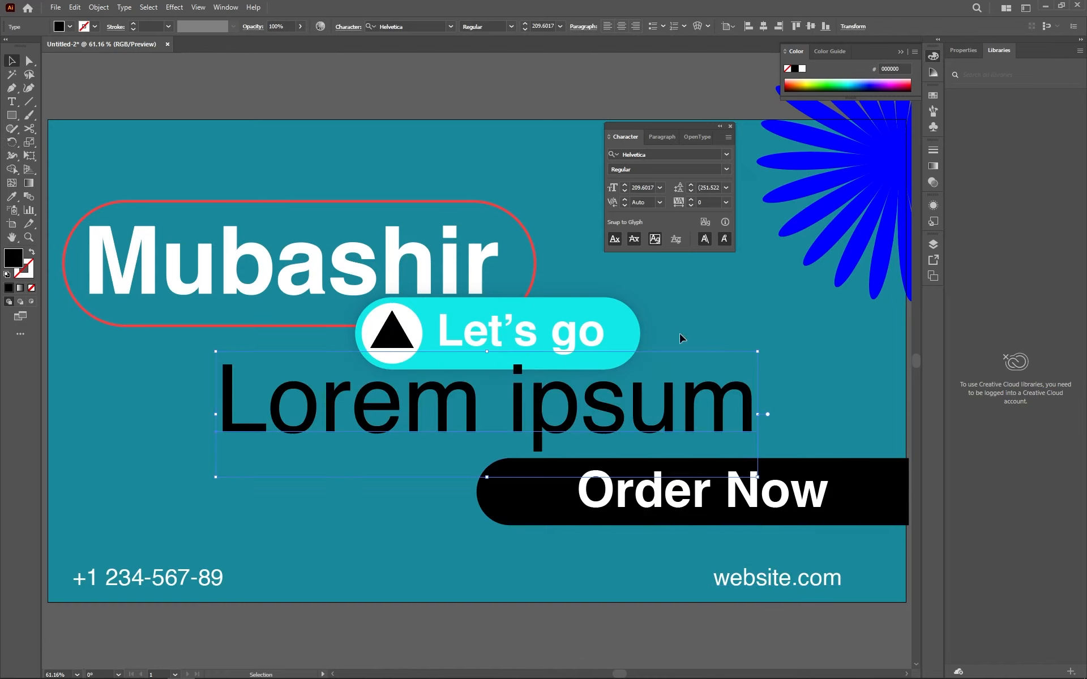
left_click_drag(759, 415, 353, 442)
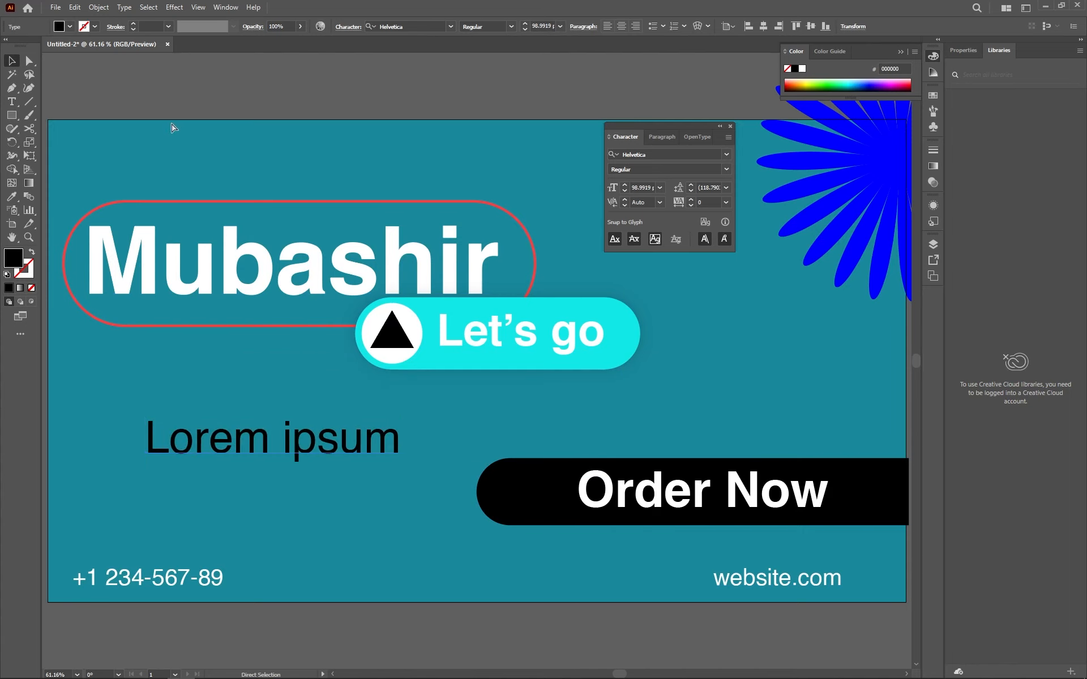
Create a new blank document and return to the Untitled-2 design.
key("ctrl+n")
left_click(698, 467)
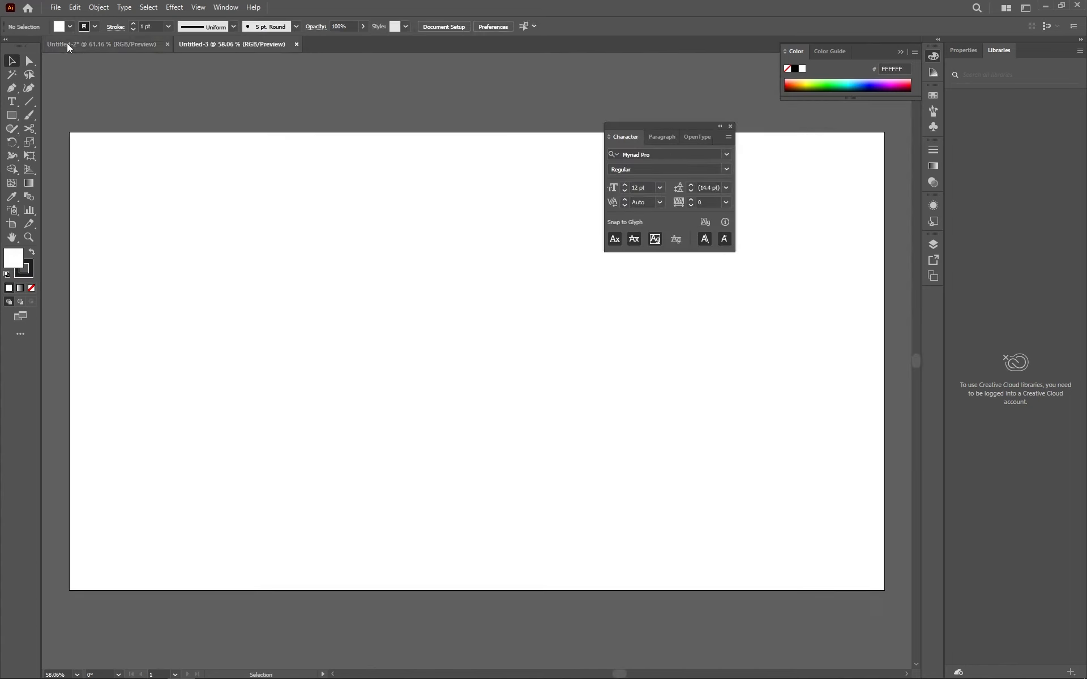
left_click(67, 43)
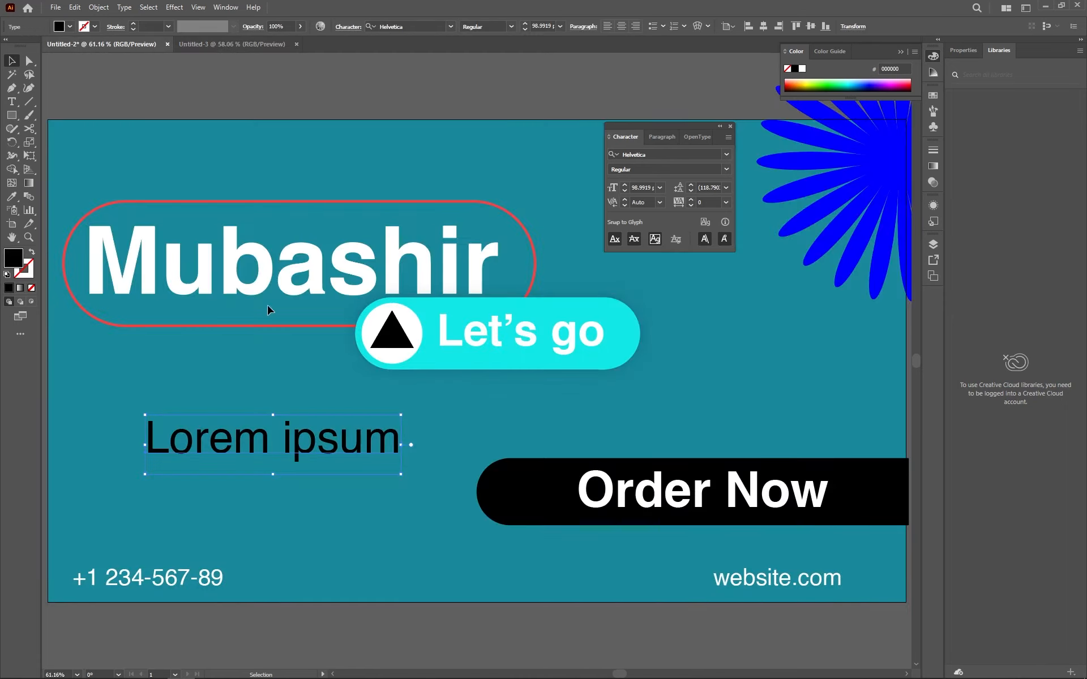
Switch to the blank Untitled-3 document and add the placeholder point text "Lorem ipsum" near the middle of the artboard.
left_click(246, 49)
key("t")
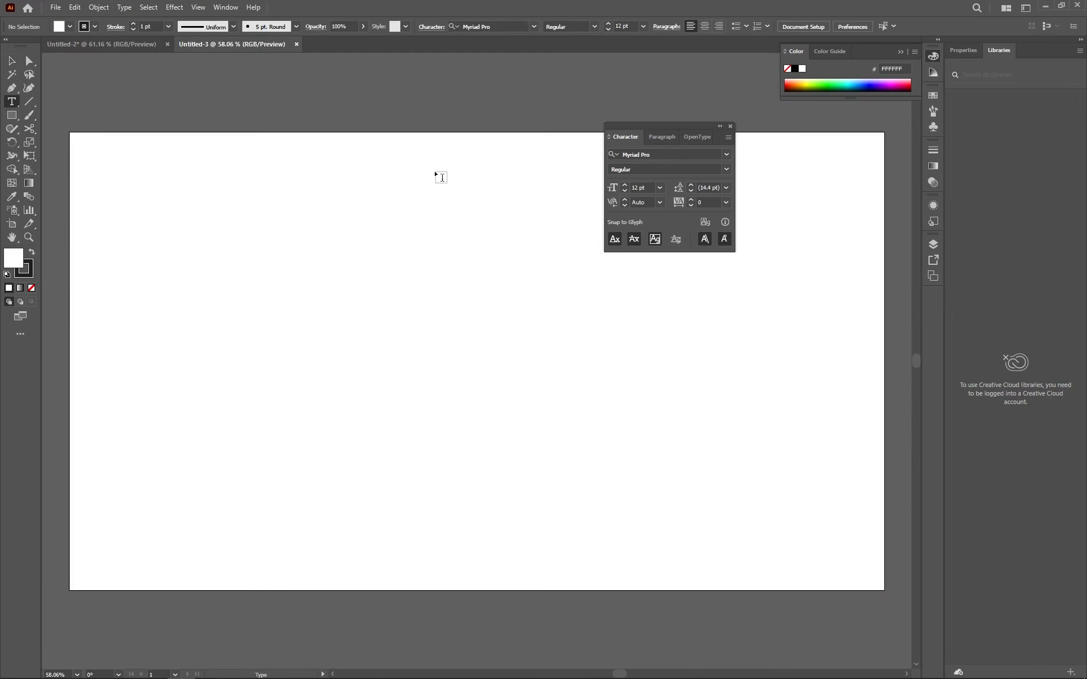
left_click(397, 257)
key("BackSpace")
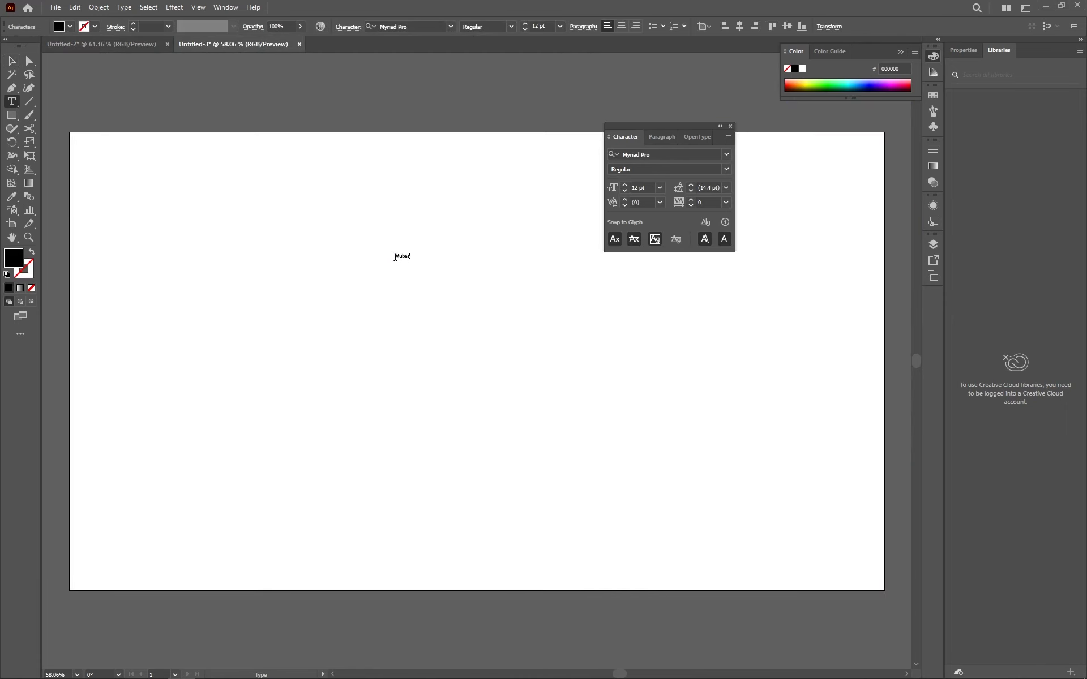
left_click(12, 73)
key("ctrl+z")
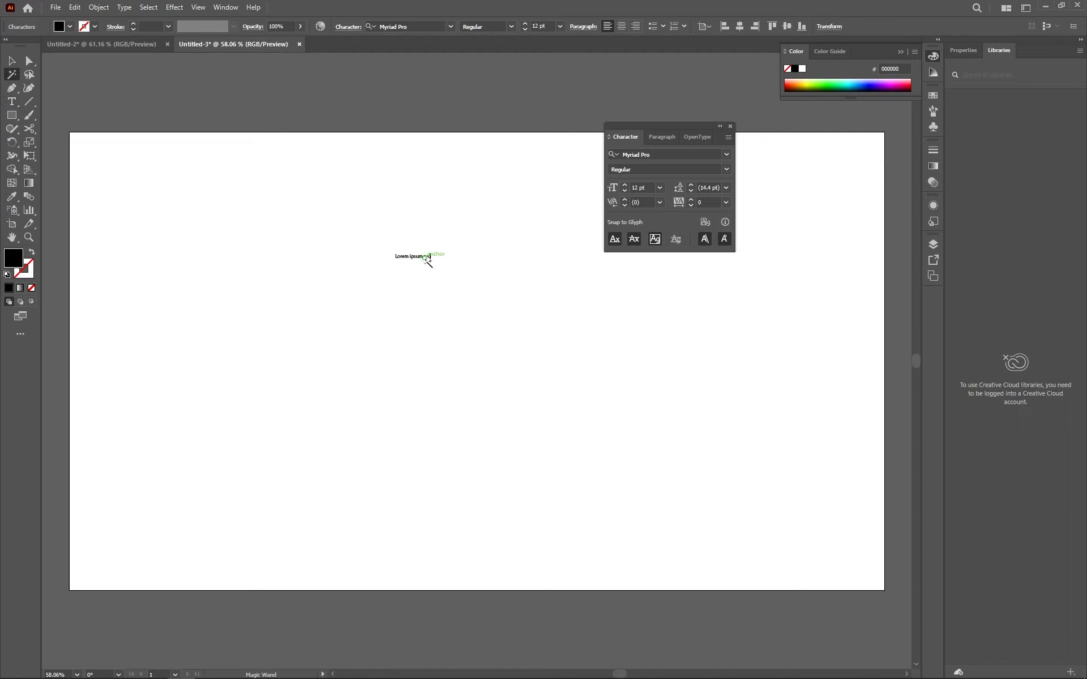
Scale the "Lorem ipsum" text up to about 196 pt and move it into the lower half of the artboard.
left_click(10, 59)
left_click_drag(421, 260, 640, 583)
left_click_drag(479, 257, 463, 422)
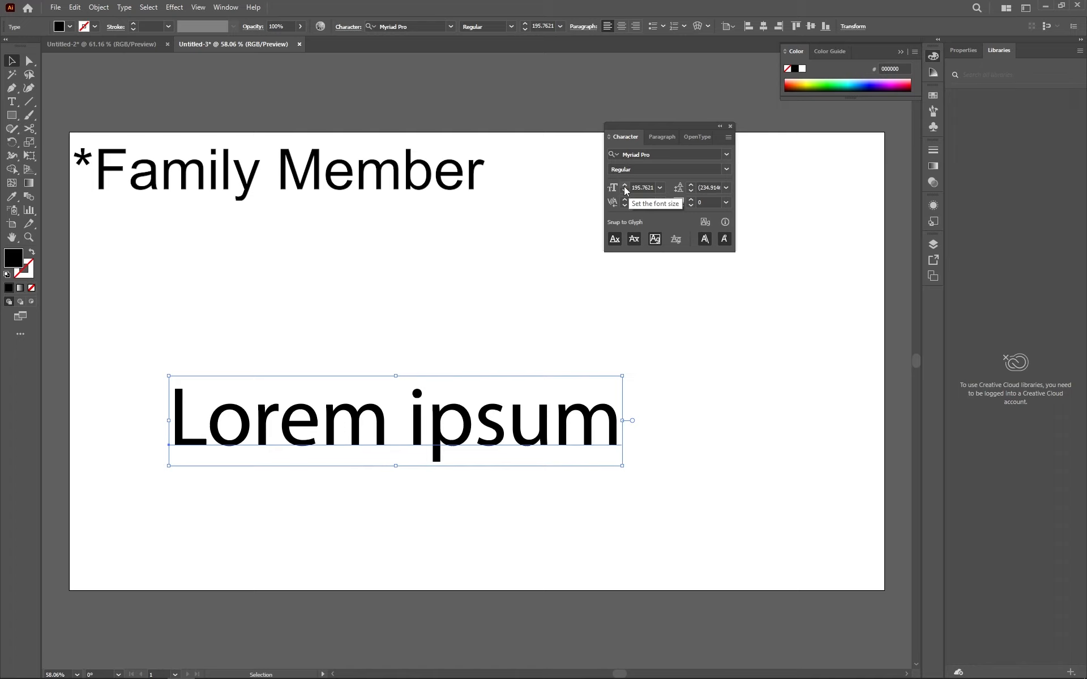
Set the "Lorem ipsum" text to the preset size of 72 pt, then try a freehand enlargement and undo it.
right_click(489, 450)
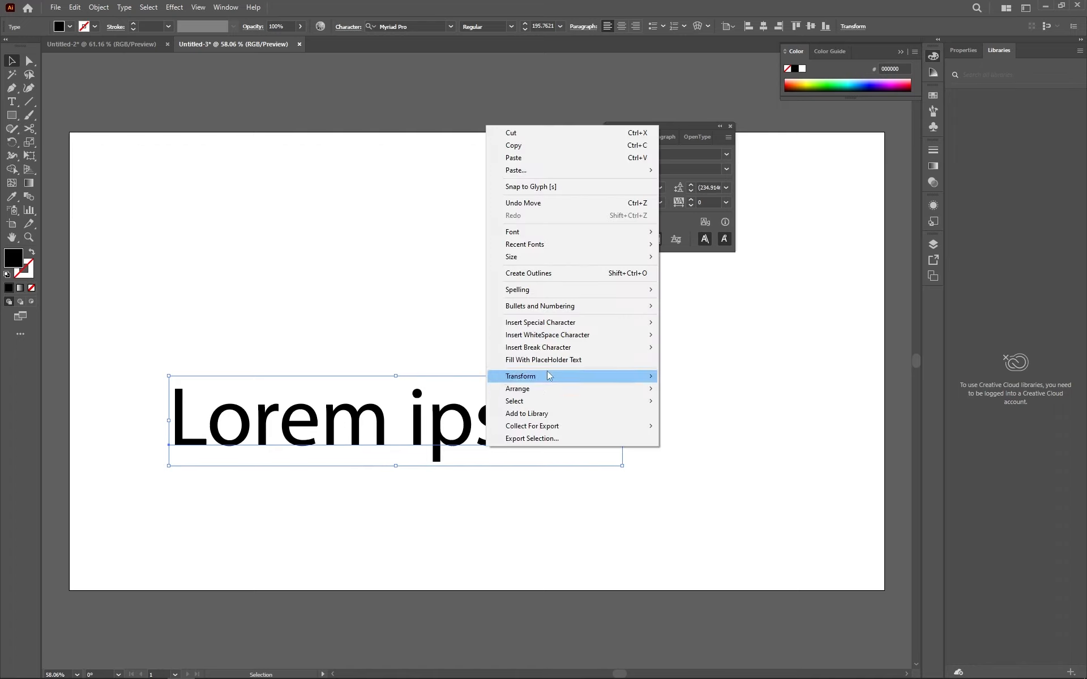
mouse_move(556, 258)
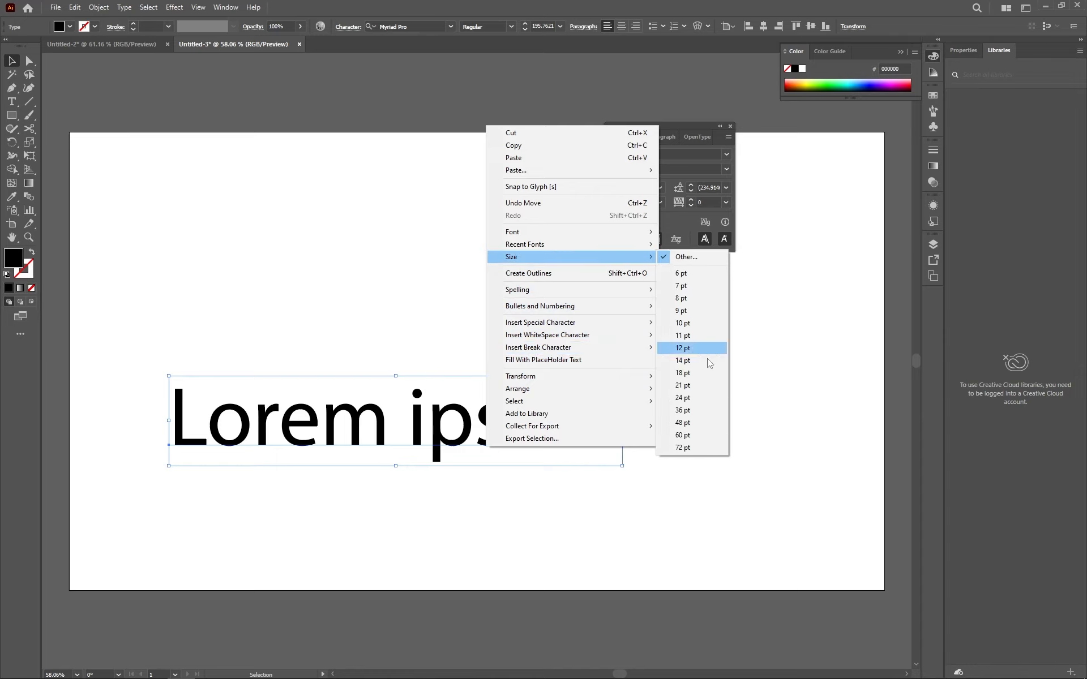
left_click(702, 447)
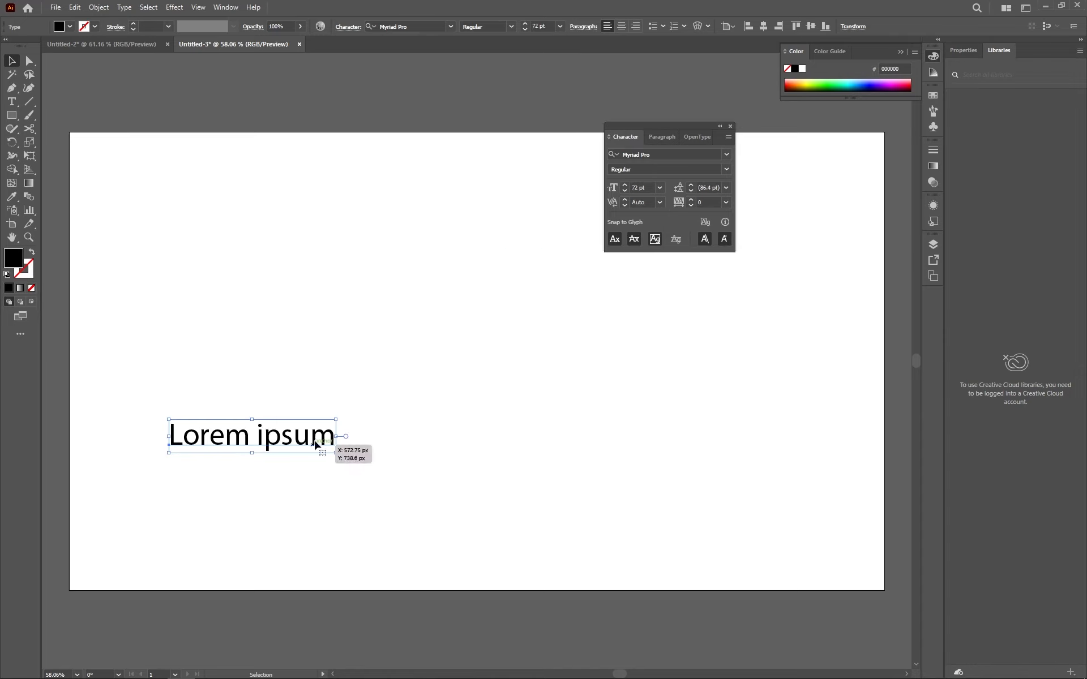
left_click_drag(340, 436, 636, 479)
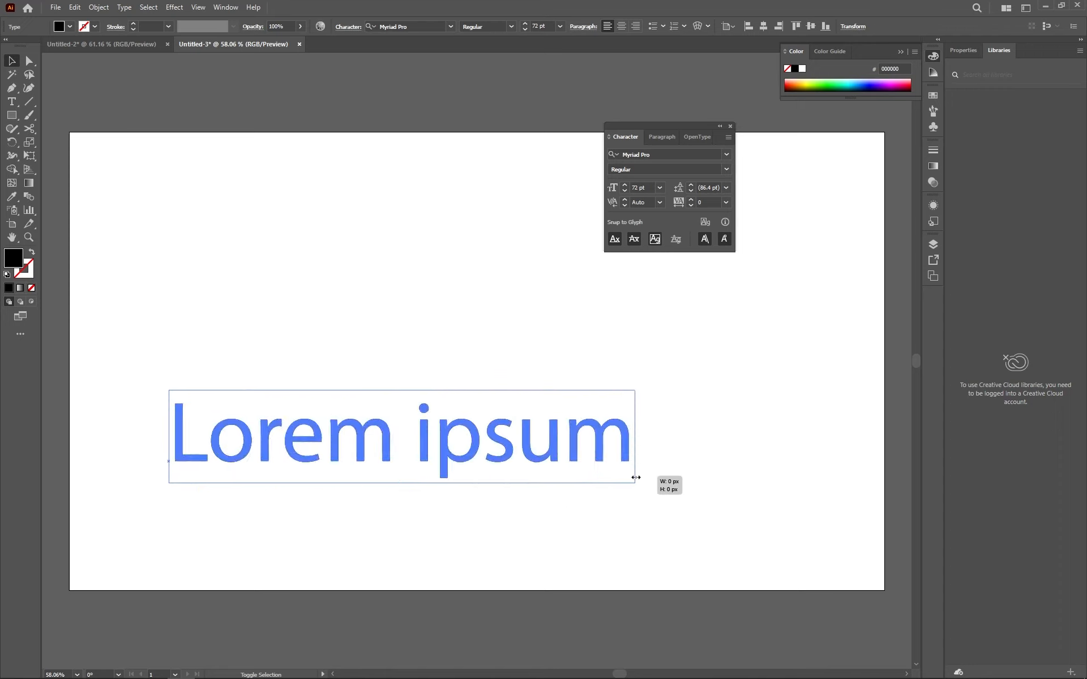
key("ctrl+z")
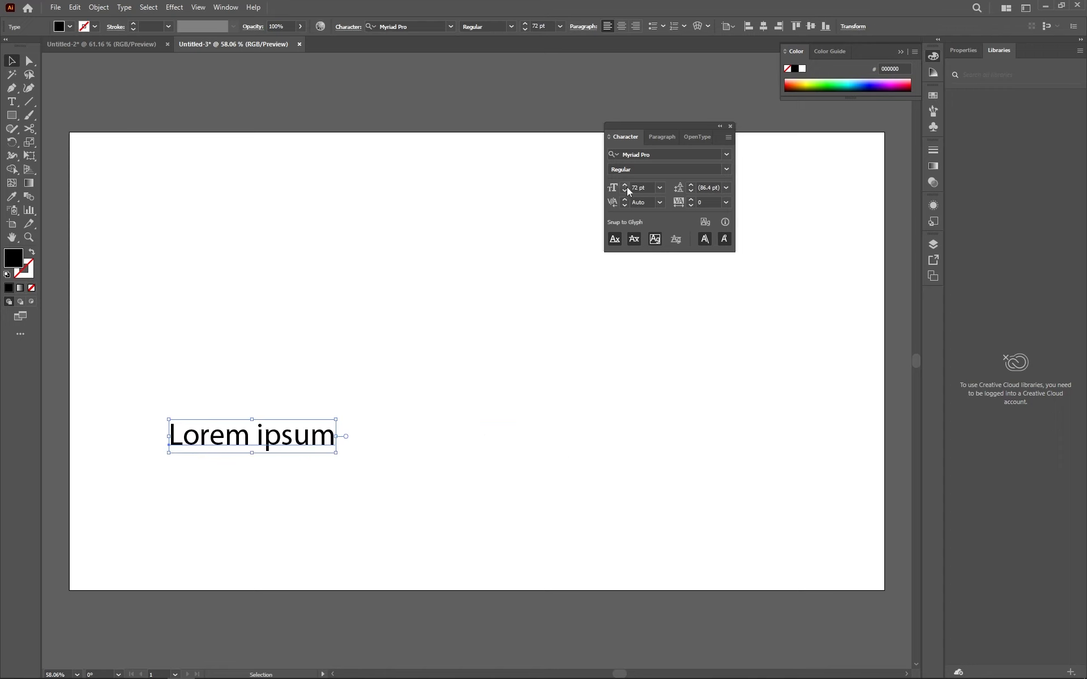
Increase the font size of the "Lorem ipsum" text in small increments to 310 pt.
left_click_drag(625, 189, 626, 191)
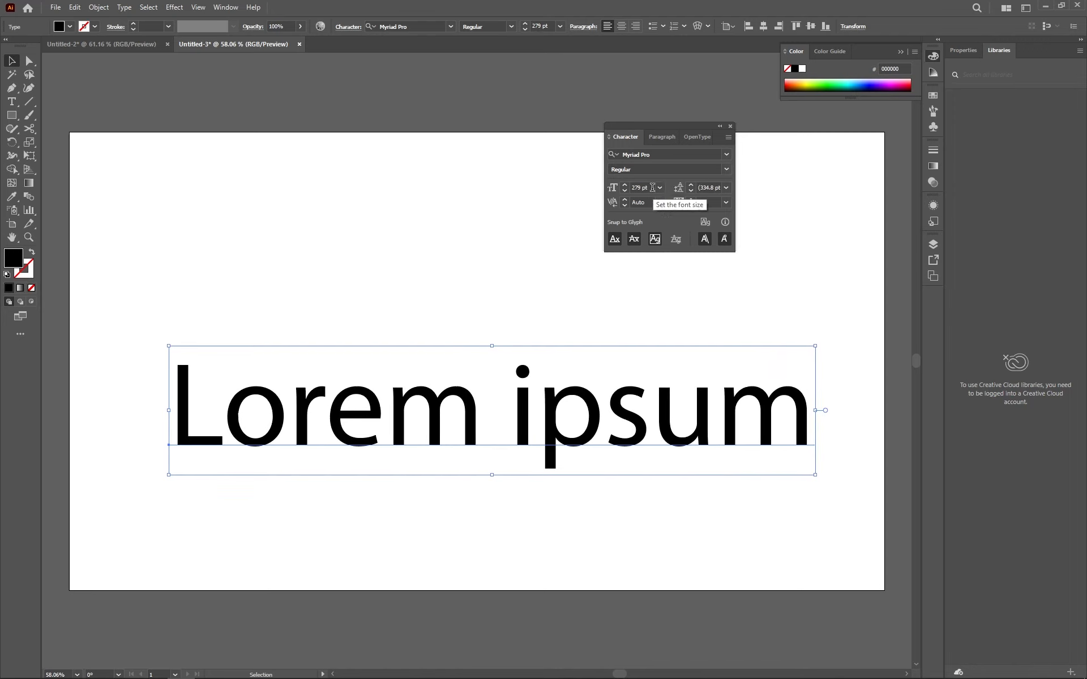
left_click(647, 187)
key("Up")
key("Up")
key("Up")
key("Up")
key("Up")
key("Up")
key("Up")
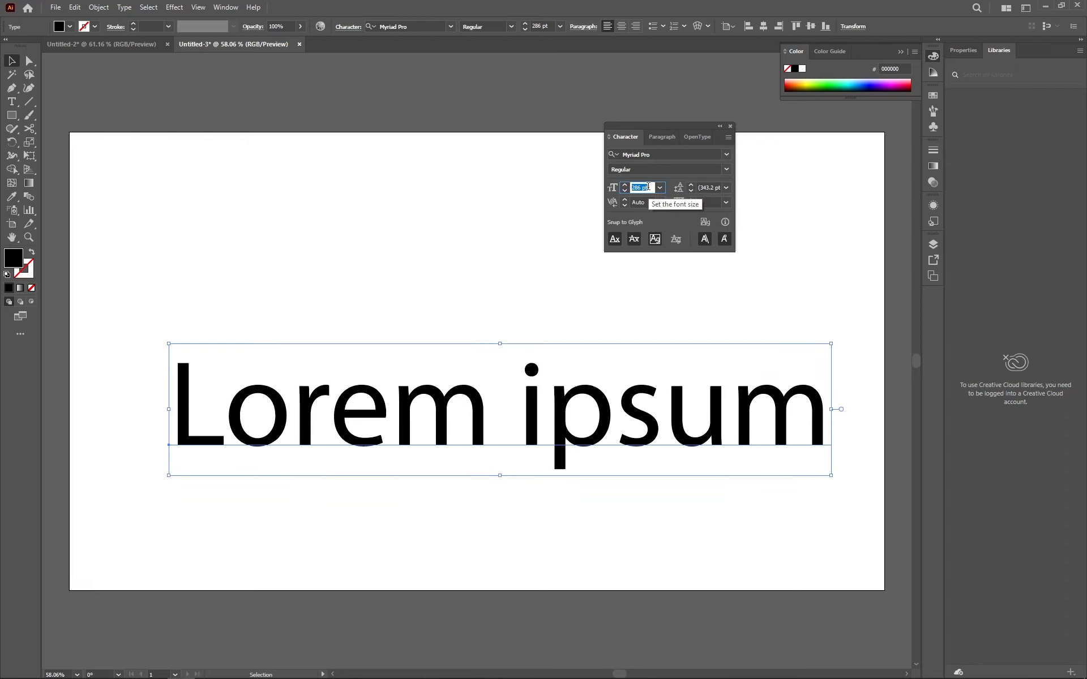
key("Up")
key("Up")
key("Up")
key("Up")
key("Up")
key("Up")
key("Up")
key("Up")
key("Up")
key("Up")
key("Up")
key("Up")
key("Up")
key("Up")
key("Up")
key("Up")
key("Up")
key("Up")
key("Up")
key("Up")
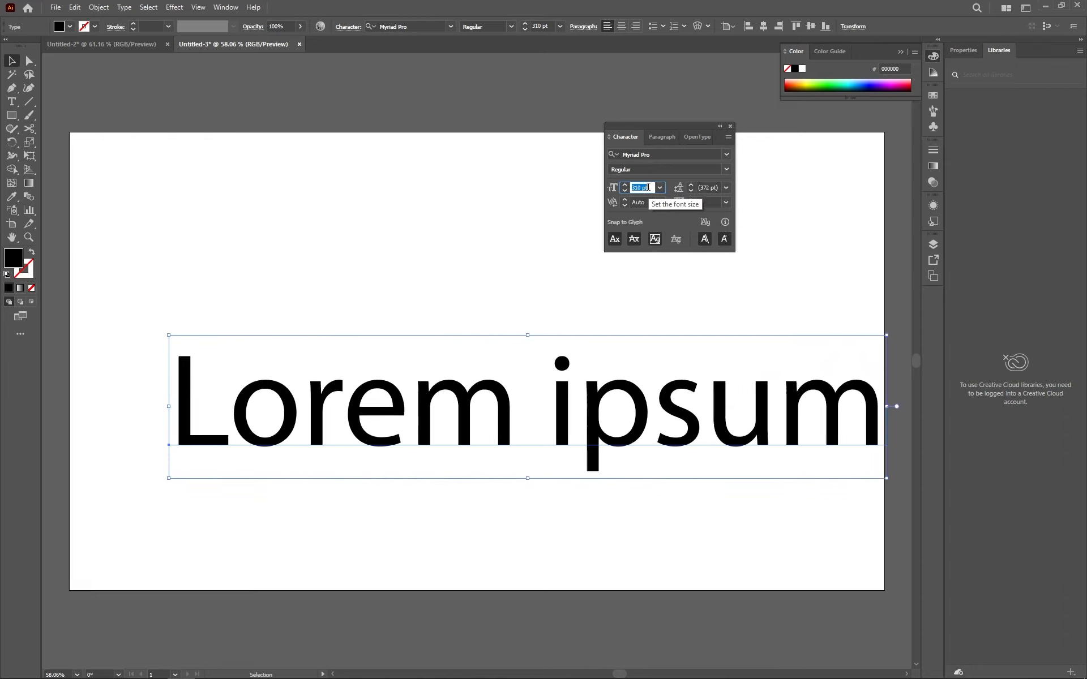
Scale the "Lorem ipsum" text down to about 247 pt and position it near the centre of the artboard.
left_click_drag(668, 368, 552, 327)
left_click_drag(805, 363, 714, 363)
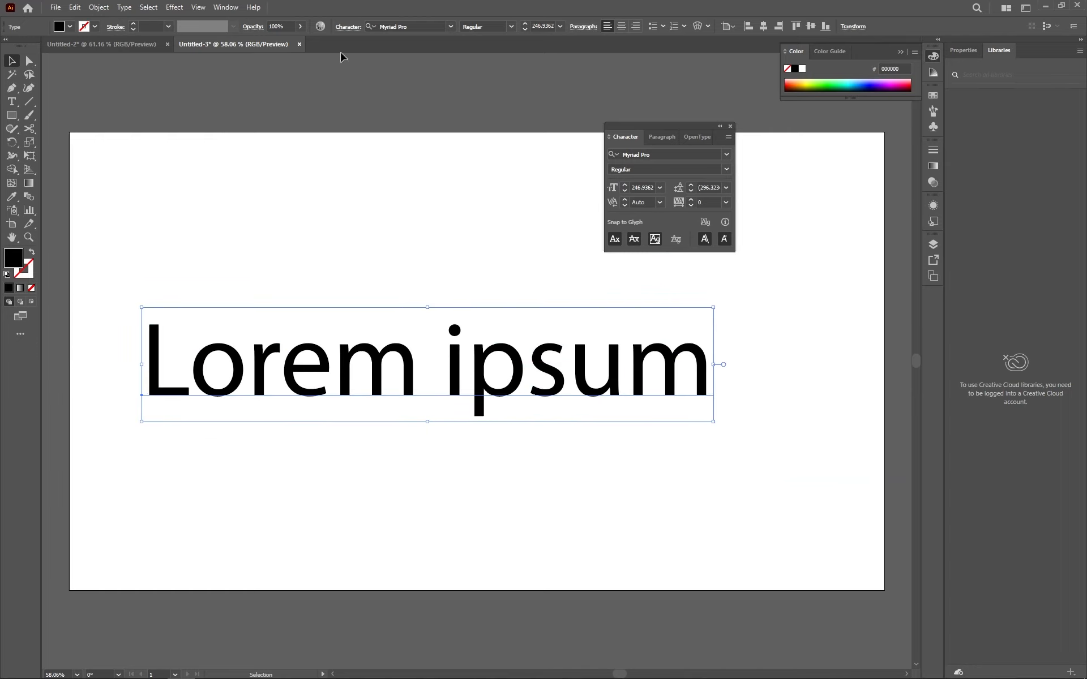
left_click_drag(649, 419, 677, 377)
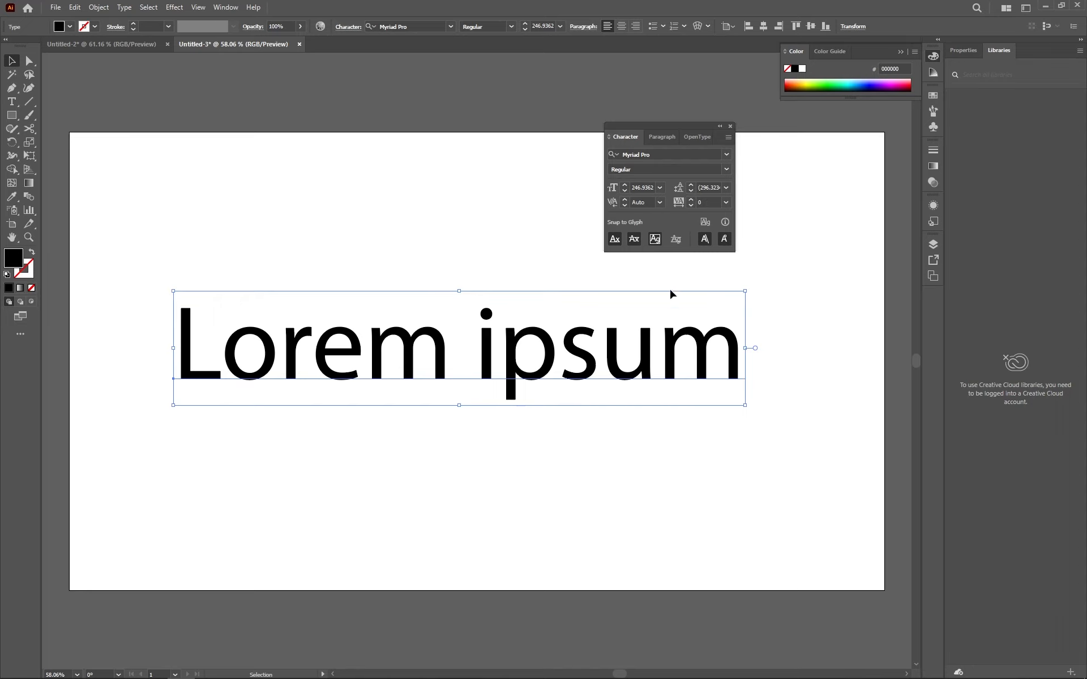
Cut the word "ipsum" from the text to the clipboard and undo the removal.
double_click(498, 338)
left_click(476, 351)
double_click(485, 356)
key("ctrl+x")
left_click(12, 61)
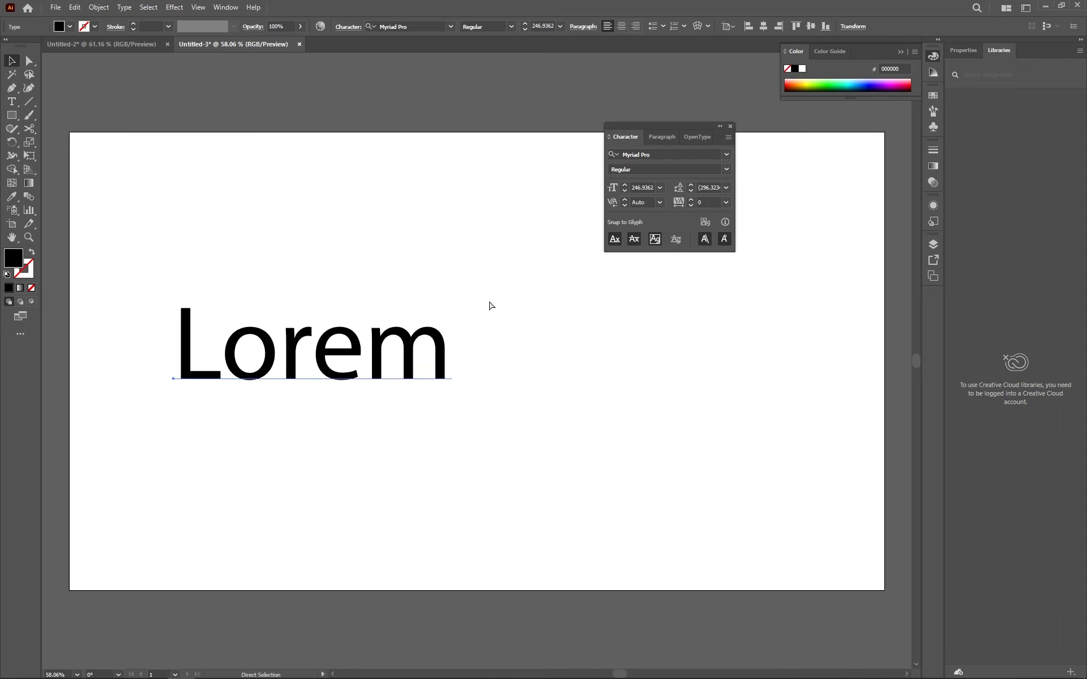
key("ctrl+z")
Add a second line to the "Lorem ipsum" text and paste the word "ipsum" there.
key("t")
left_click(601, 352)
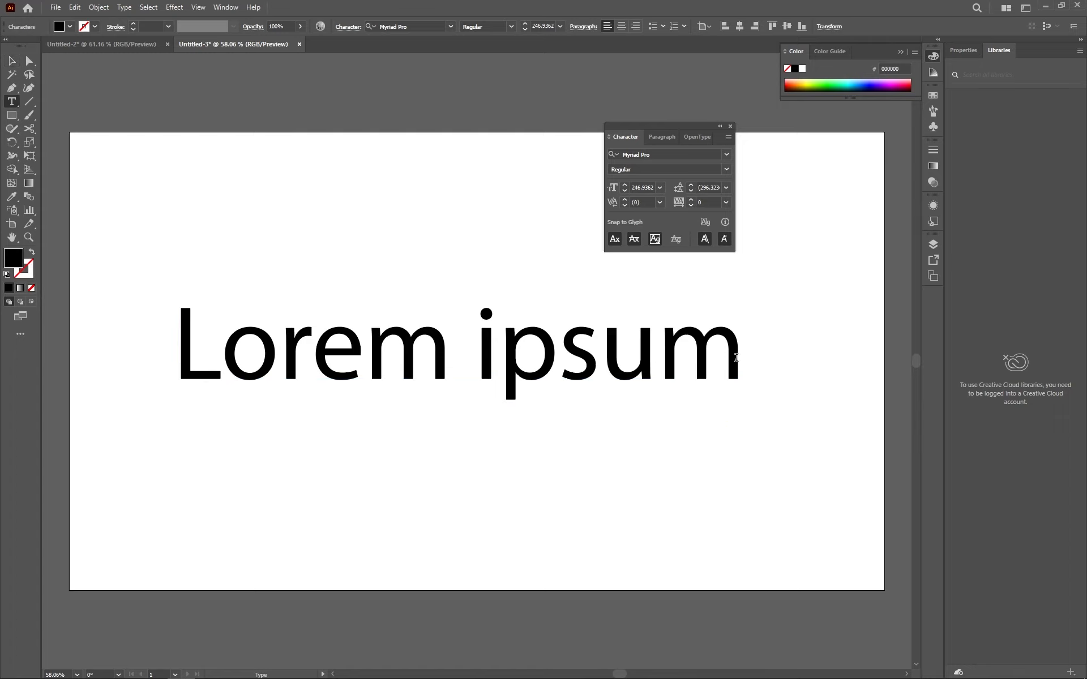
key("Return")
key("ctrl+v")
key("Escape")
left_click(12, 61)
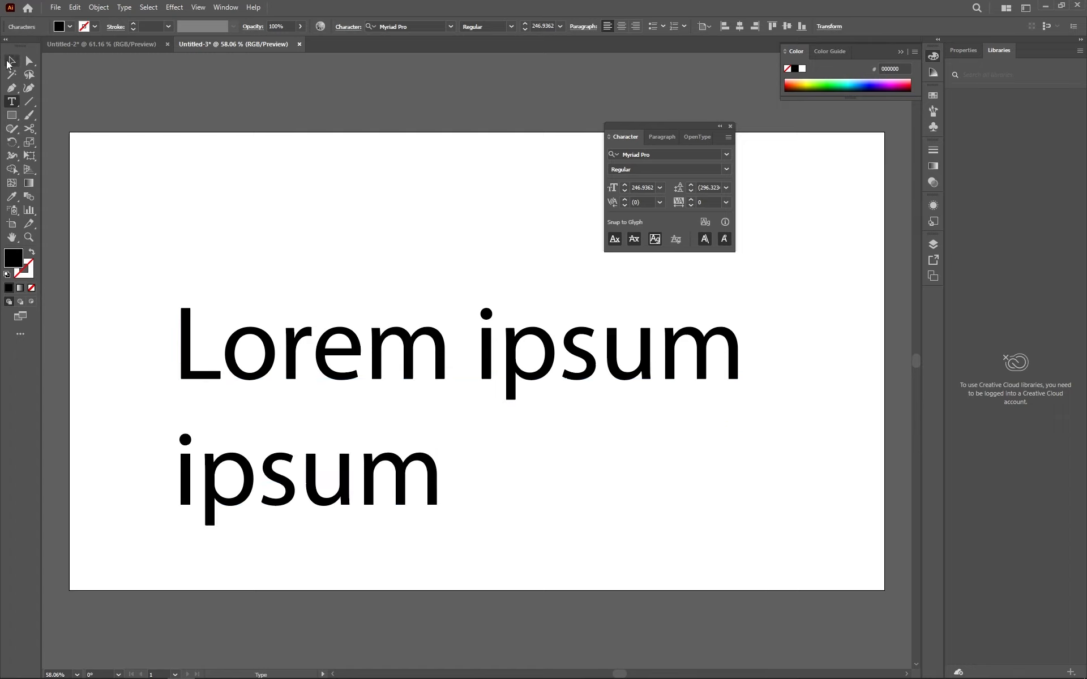
Raise the two-line text's leading to 332 pt, then reduce it to 203 pt.
key("t")
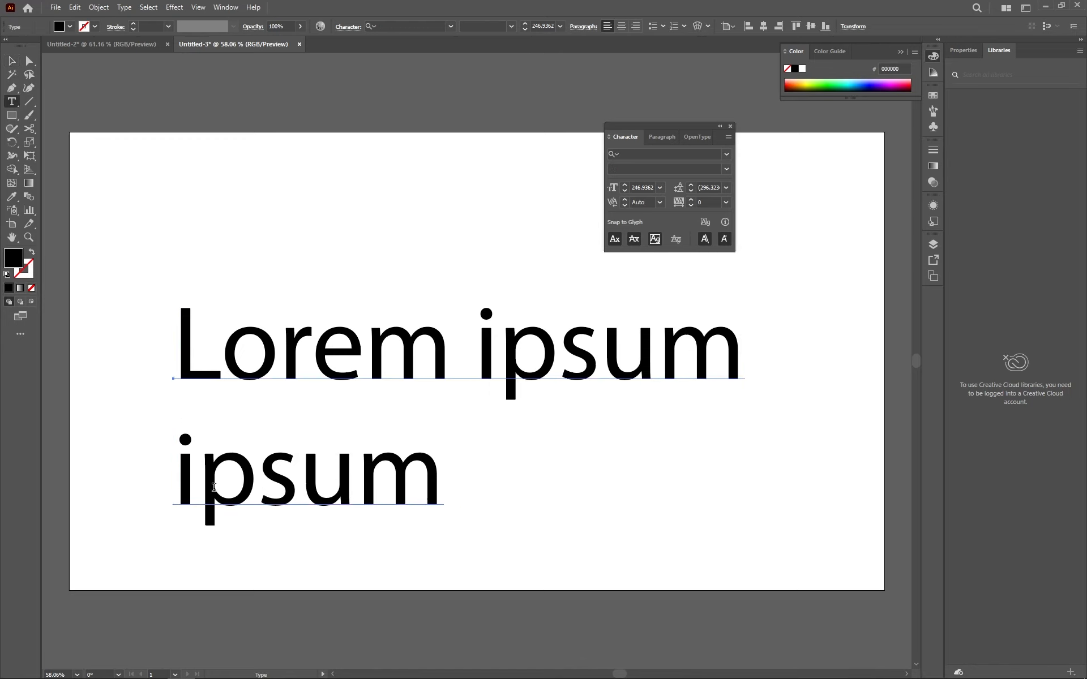
left_click(181, 479)
left_click(11, 62)
left_click(556, 377)
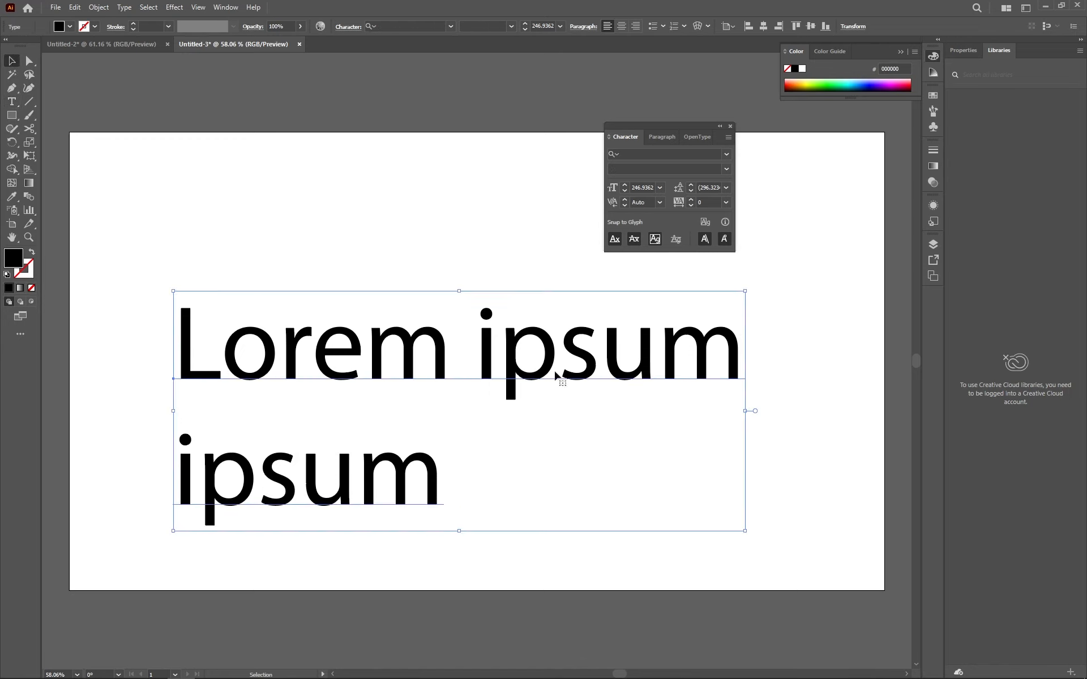
left_click(691, 185)
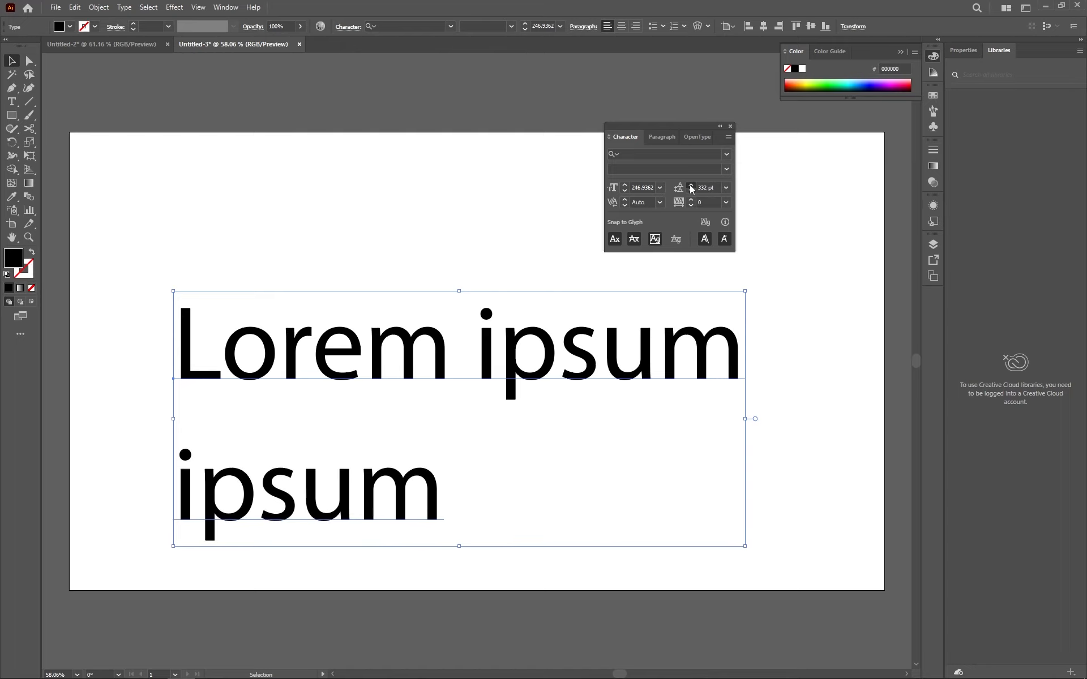
left_click(691, 192)
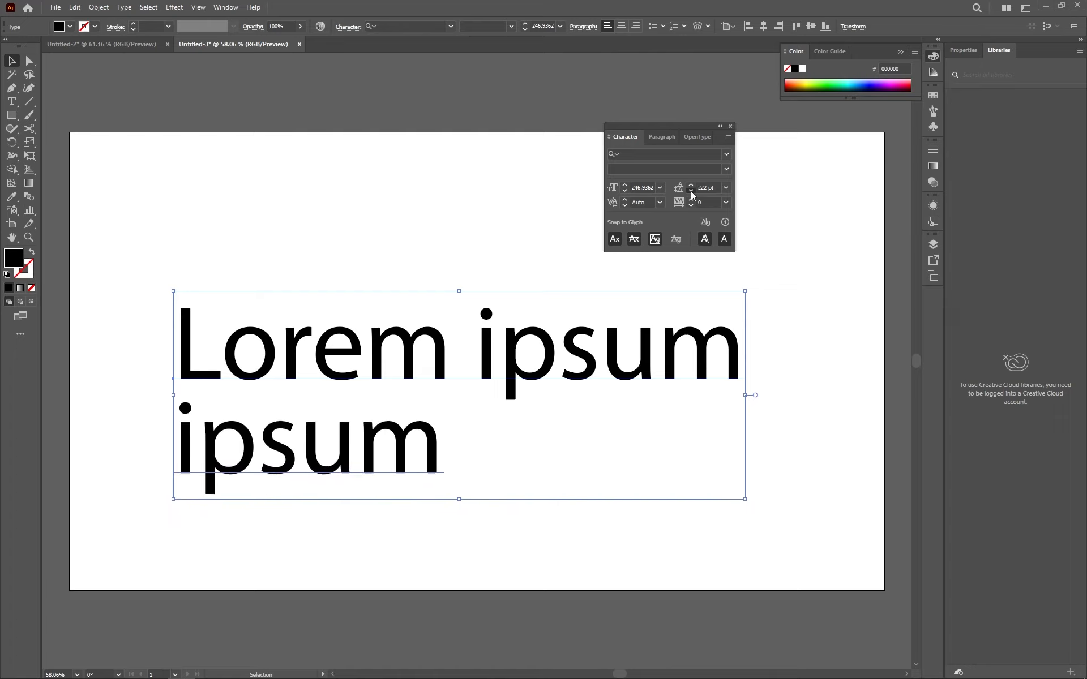
Reduce the font size of the word "ipsum" on the second line to below 225 pt.
double_click(419, 453)
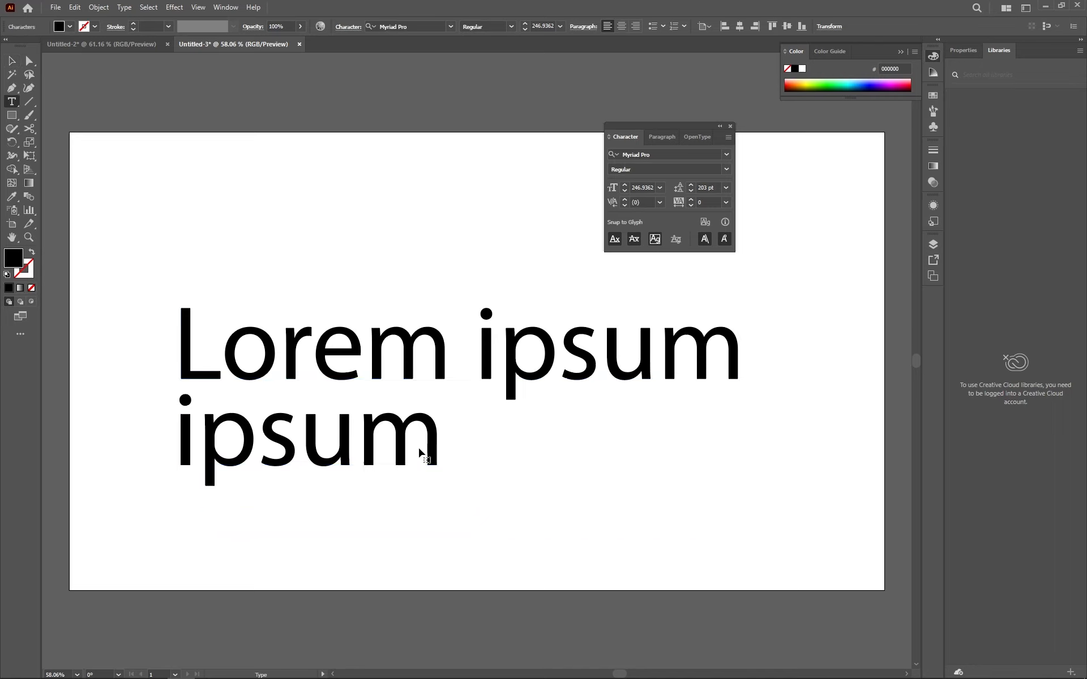
double_click(420, 450)
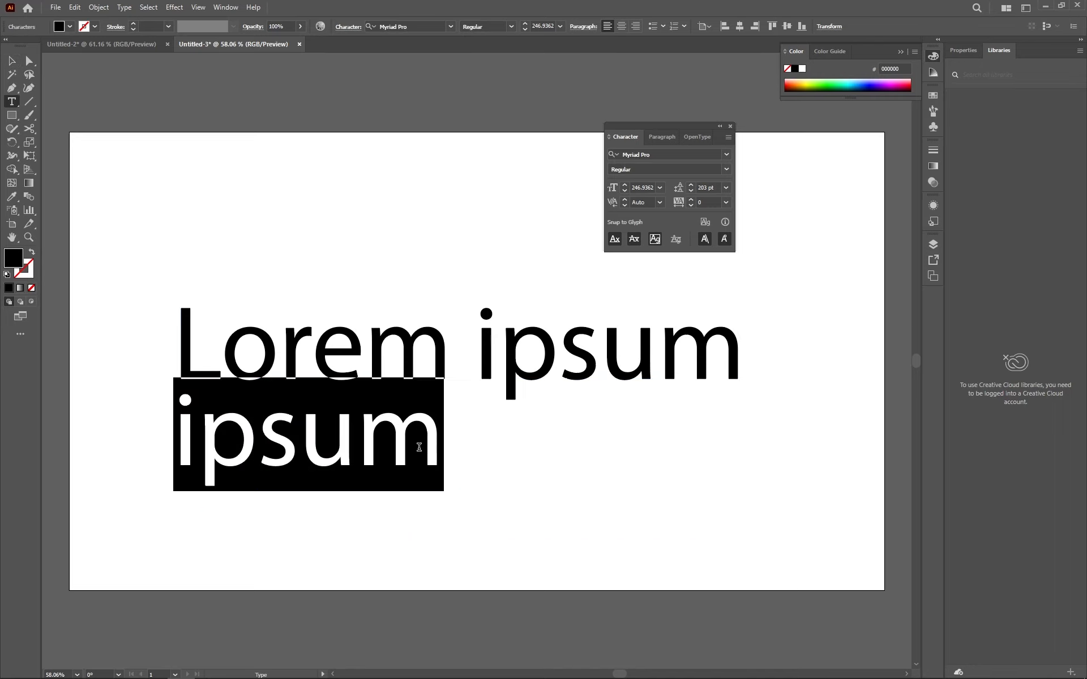
left_click(625, 191)
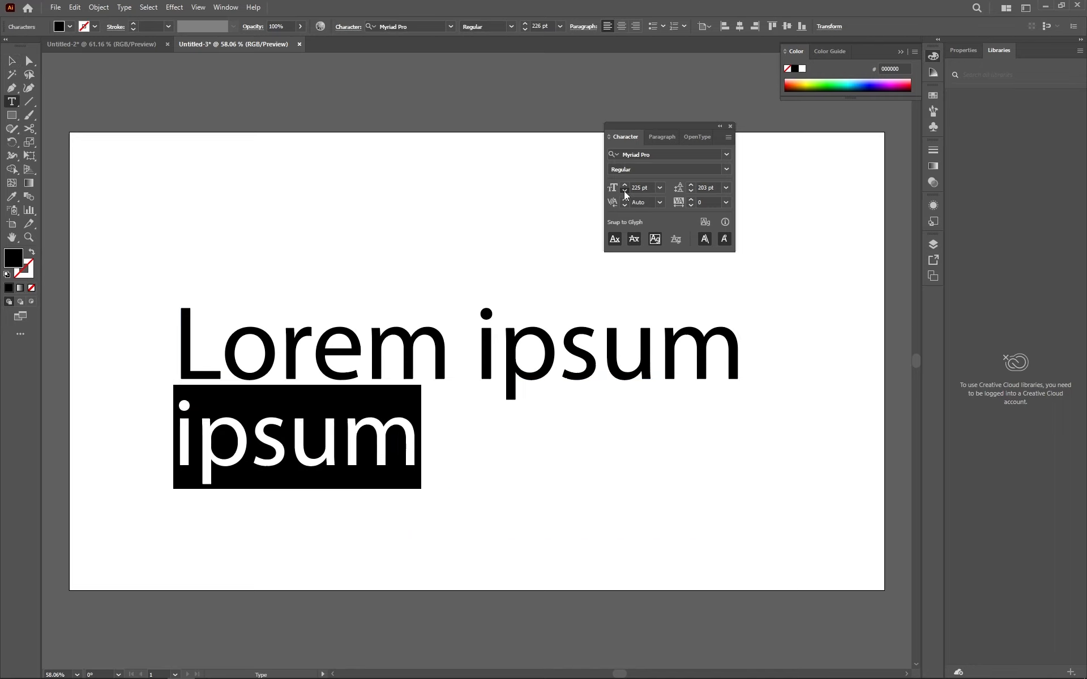
left_click(625, 191)
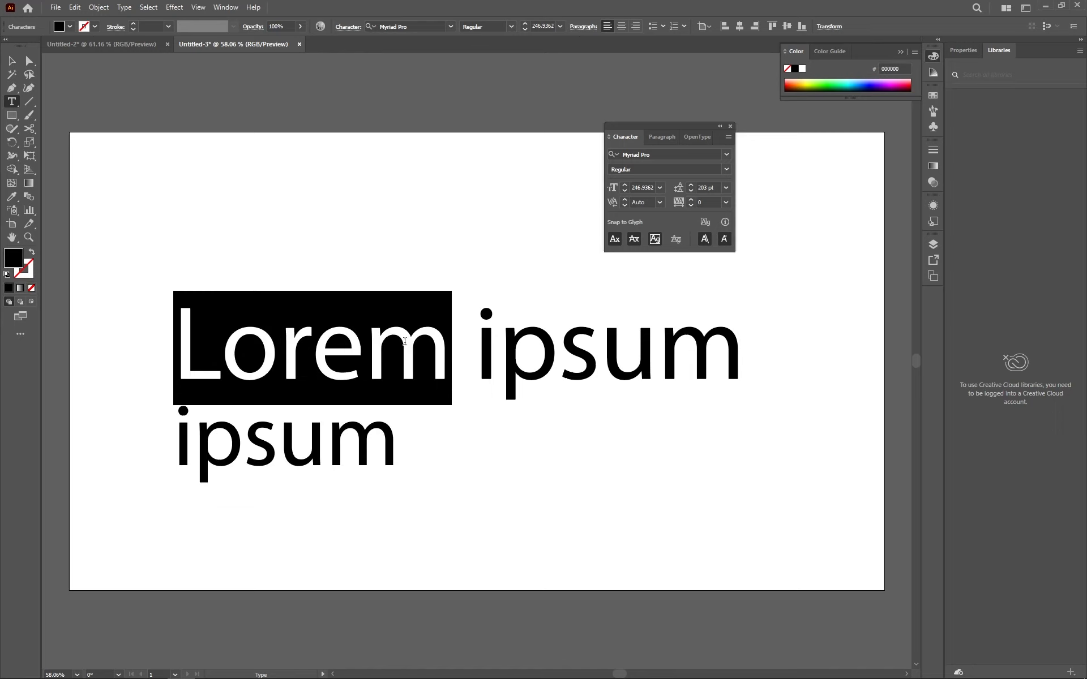
Change the font of the word "Lorem" to Gilroy-ExtraBoldItalic.
left_click(726, 155)
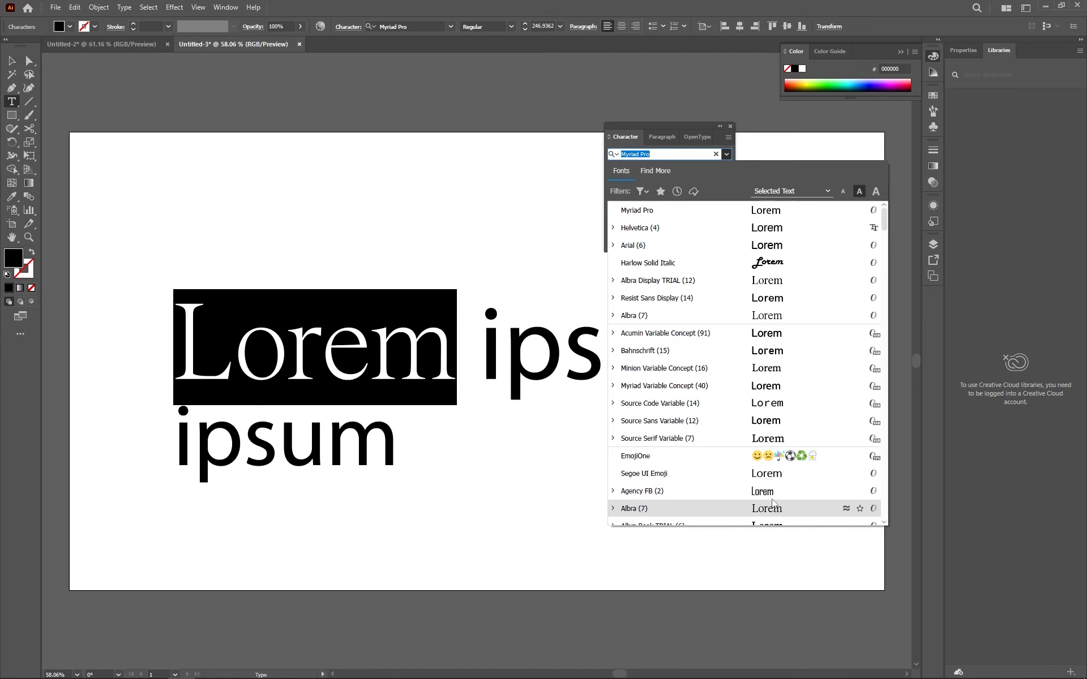
scroll(780, 351, "down", 15)
scroll(771, 413, "down", 20)
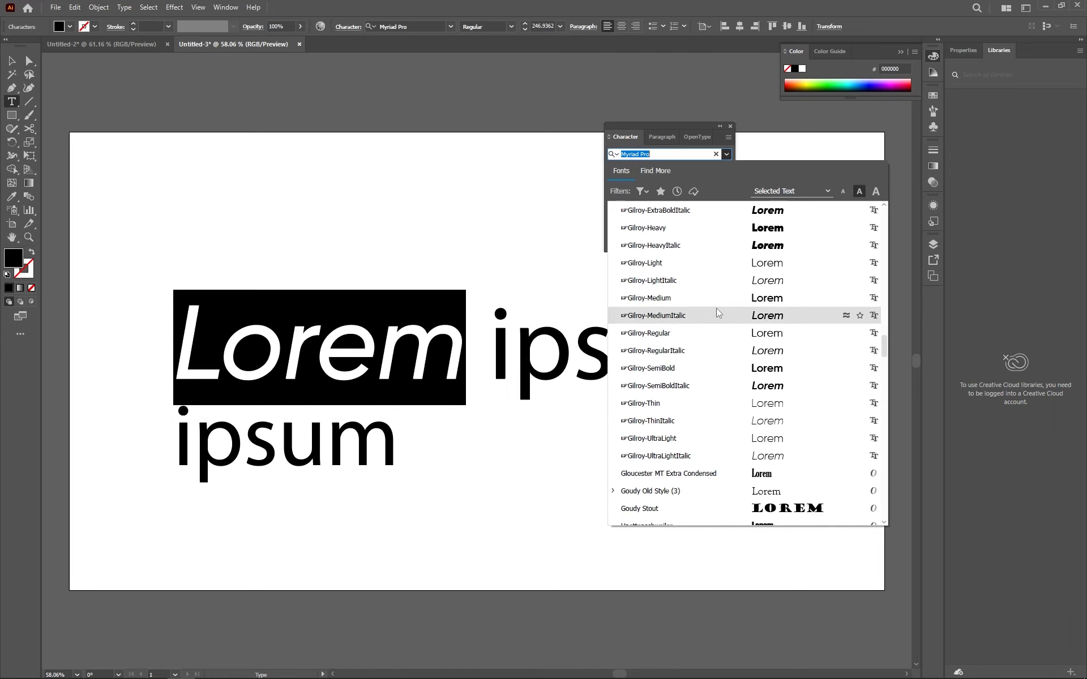
left_click(776, 212)
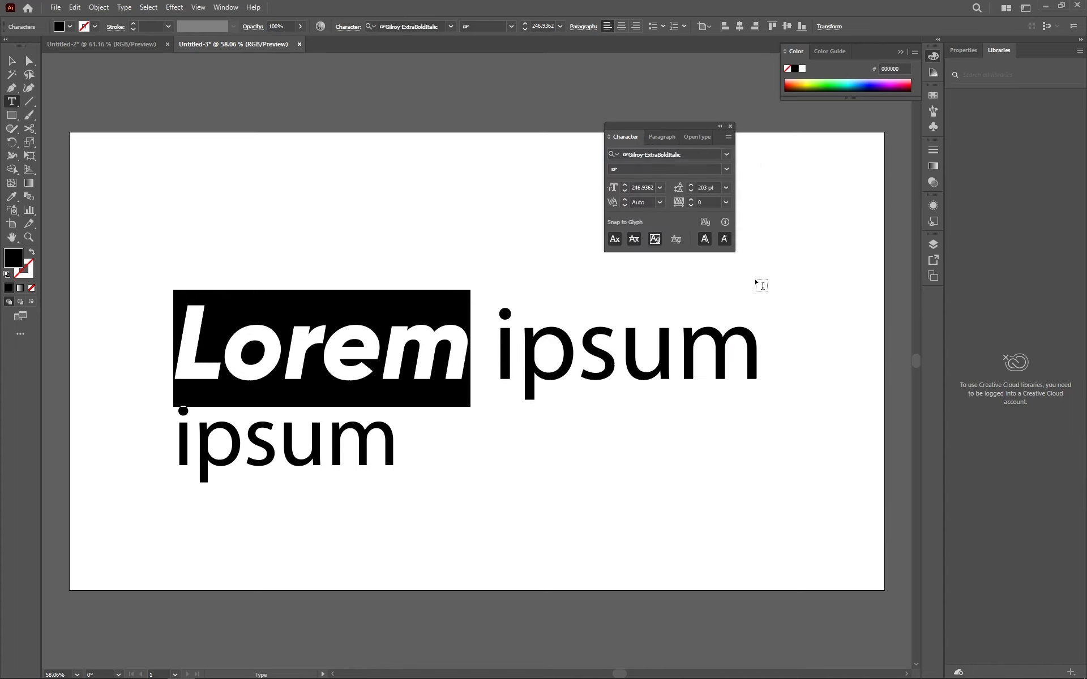
Set the word "Lorem" in the Adobe Clean font with the Regular style.
left_click(727, 154)
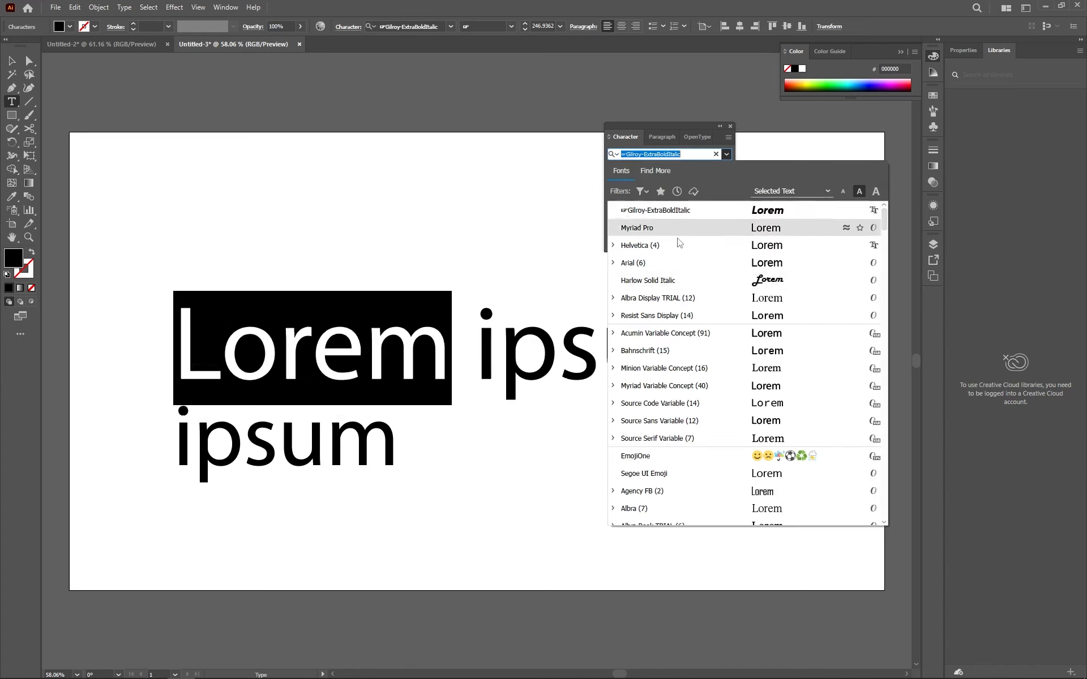
scroll(702, 411, "down", 5)
scroll(702, 410, "down", 5)
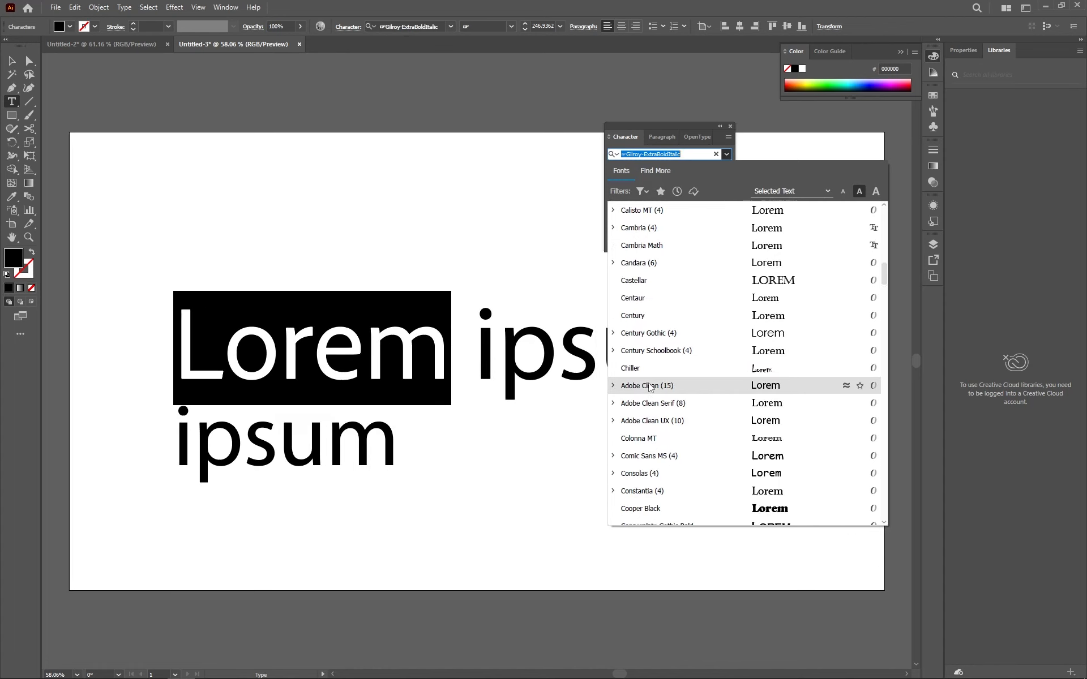
left_click(615, 388)
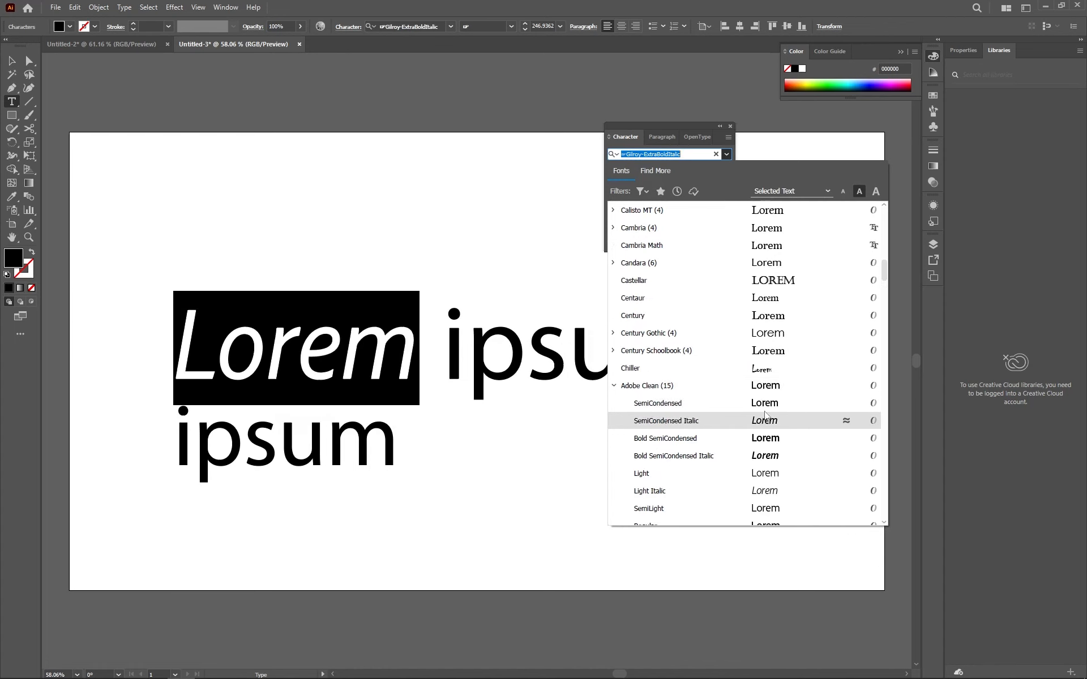
left_click(645, 403)
left_click(726, 169)
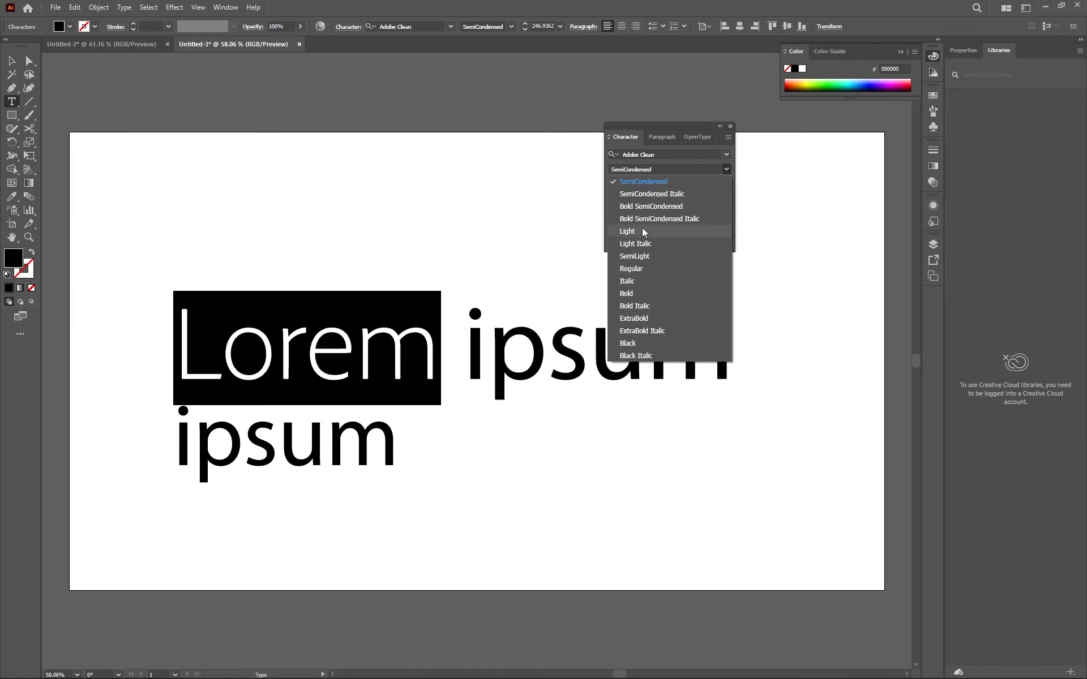
left_click(634, 268)
Adjust the leading of the whole two-line text object to 195 pt.
left_click(13, 73)
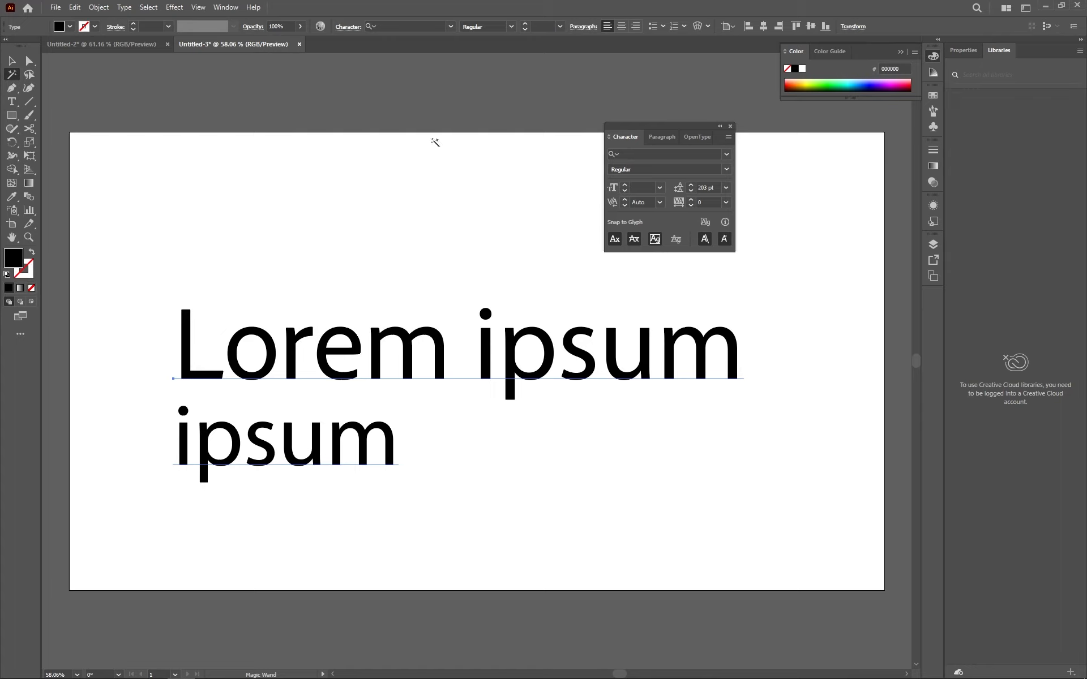
key("v")
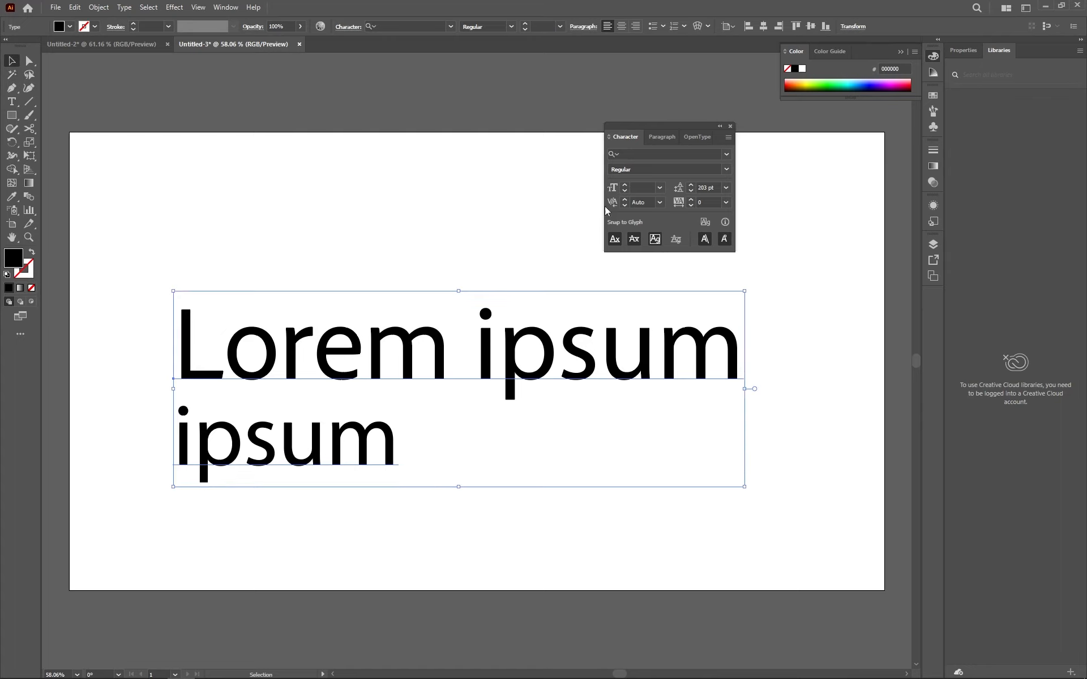
left_click(691, 185)
left_click(692, 193)
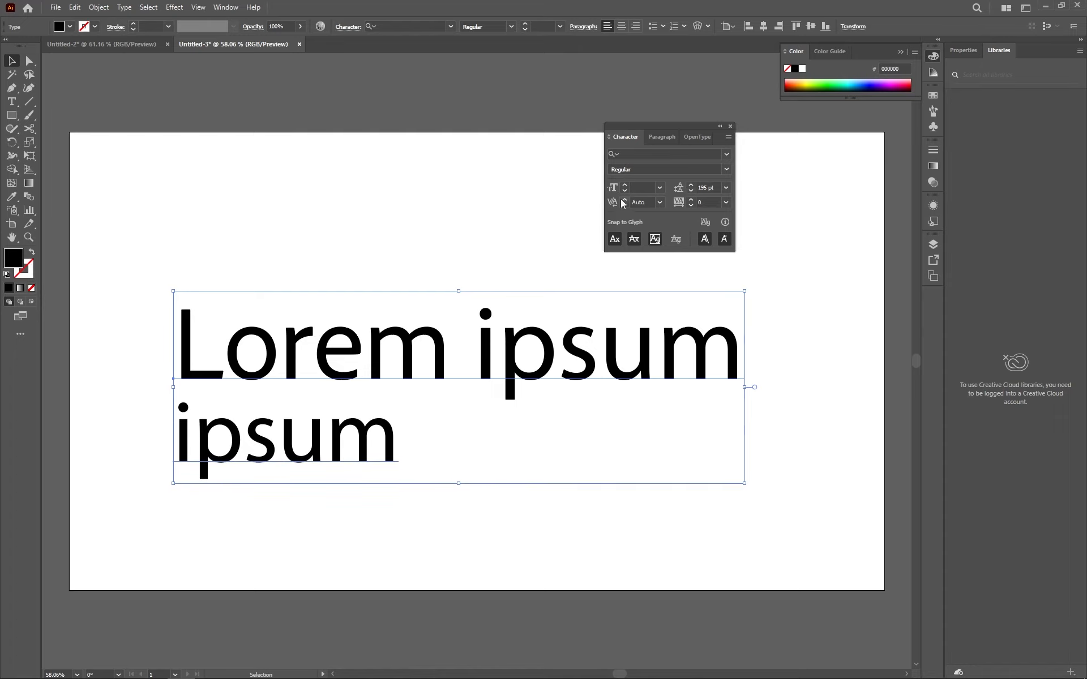
Set the kerning of the whole two-line text object to 0.
left_click(660, 202)
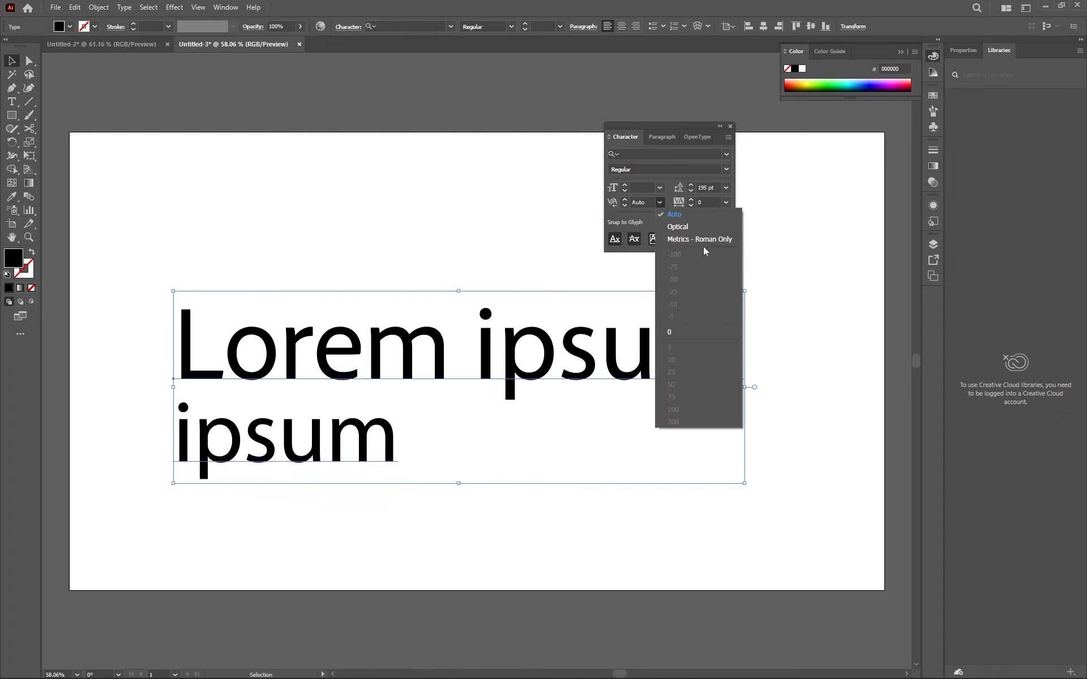
left_click(684, 332)
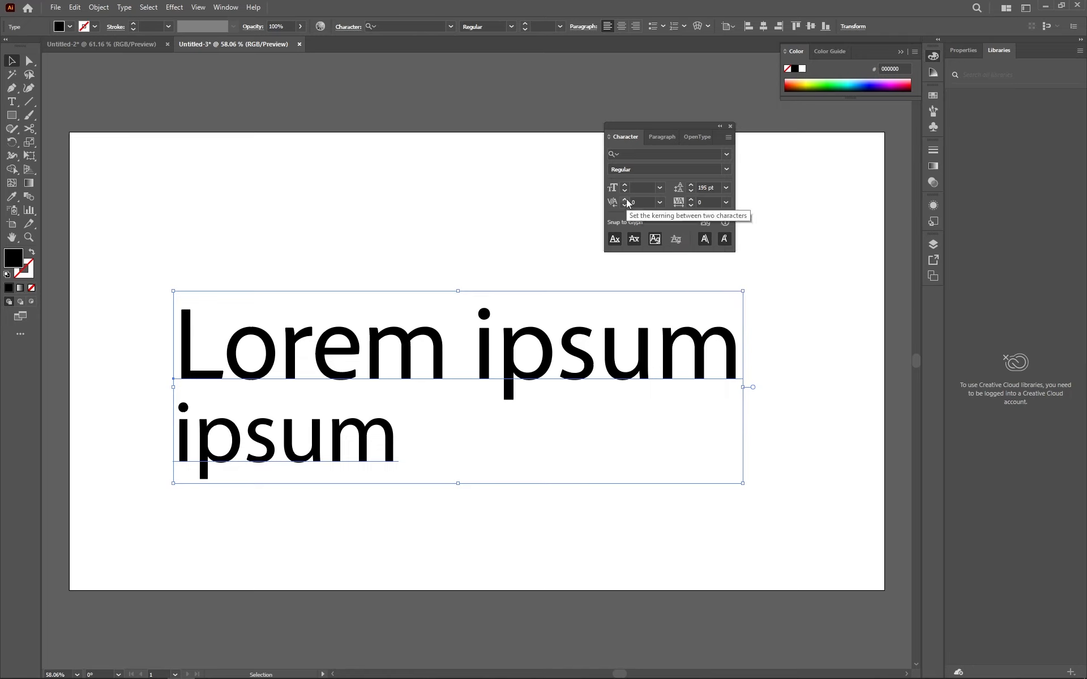
Try Metrics - Roman Only kerning on the letters "ore" in "Lorem" and set their kerning to Auto.
triple_click(419, 369)
left_click(427, 365)
left_click_drag(427, 366, 480, 345)
left_click_drag(236, 340, 363, 348)
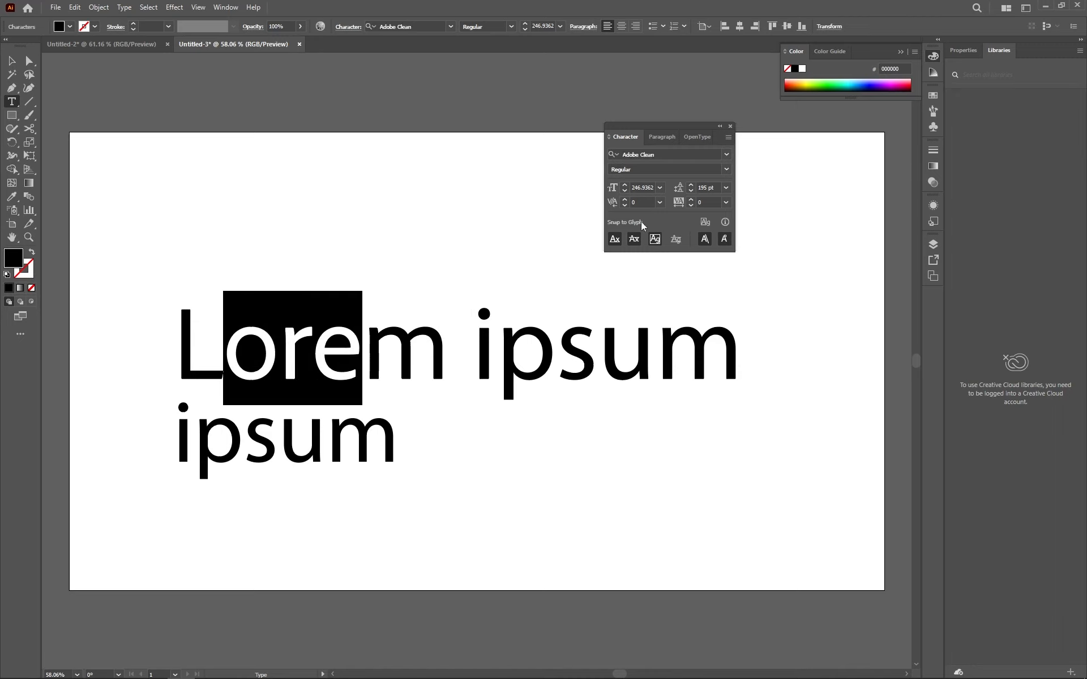
left_click(661, 202)
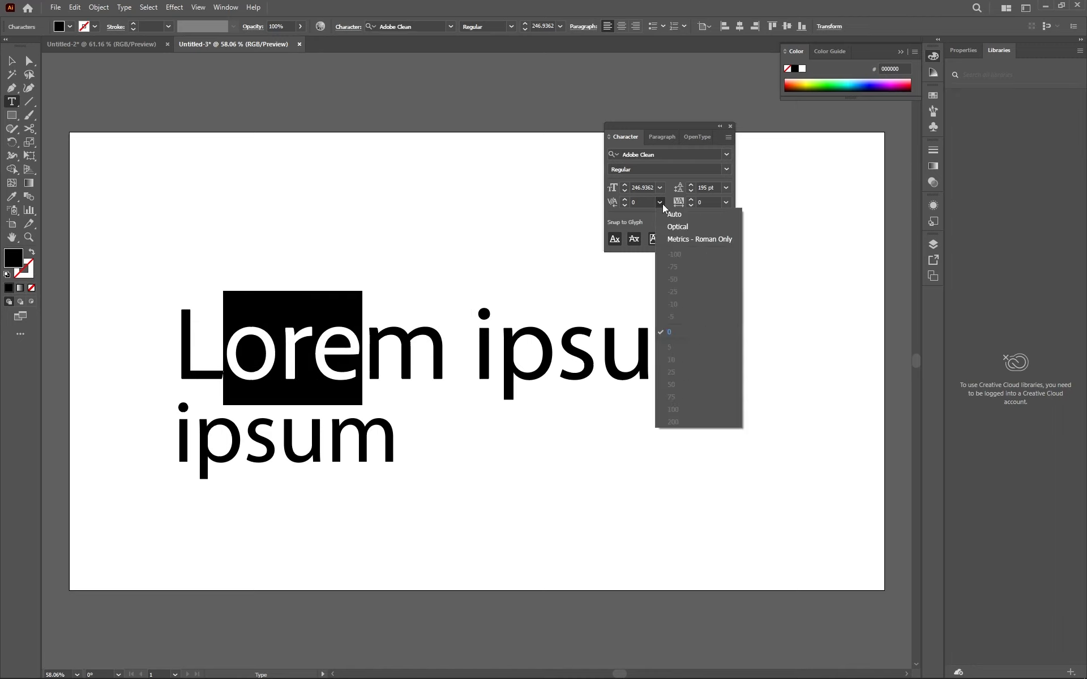
left_click(694, 239)
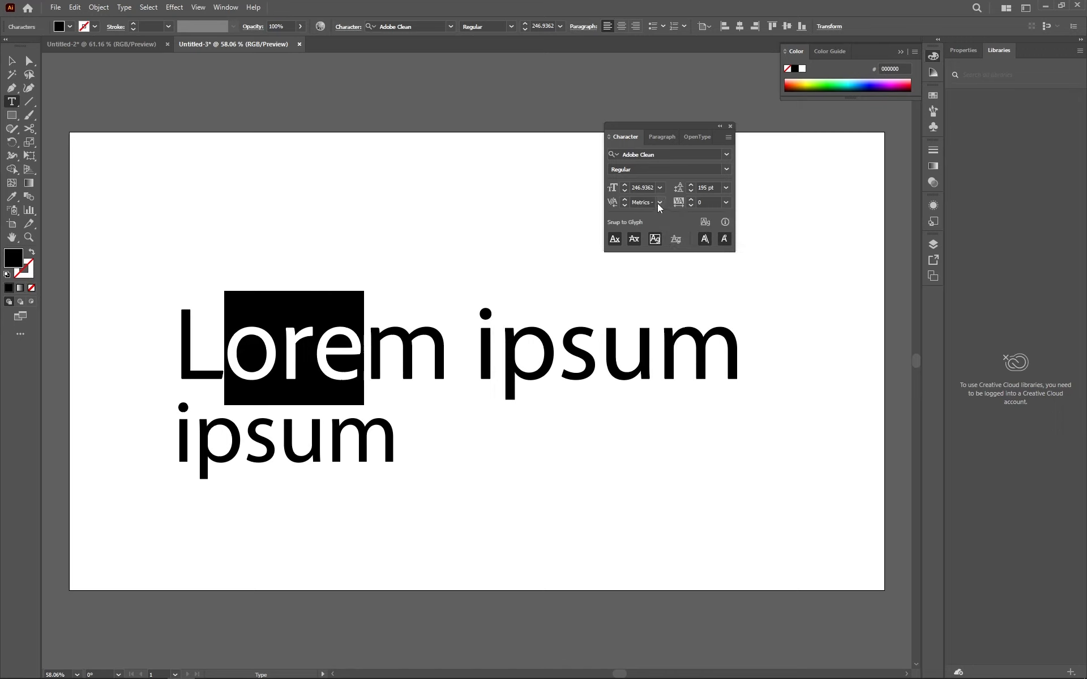
left_click(658, 202)
left_click(677, 218)
Show the full set of character options and move the Character settings farther away from the text.
left_click(728, 137)
left_click(755, 139)
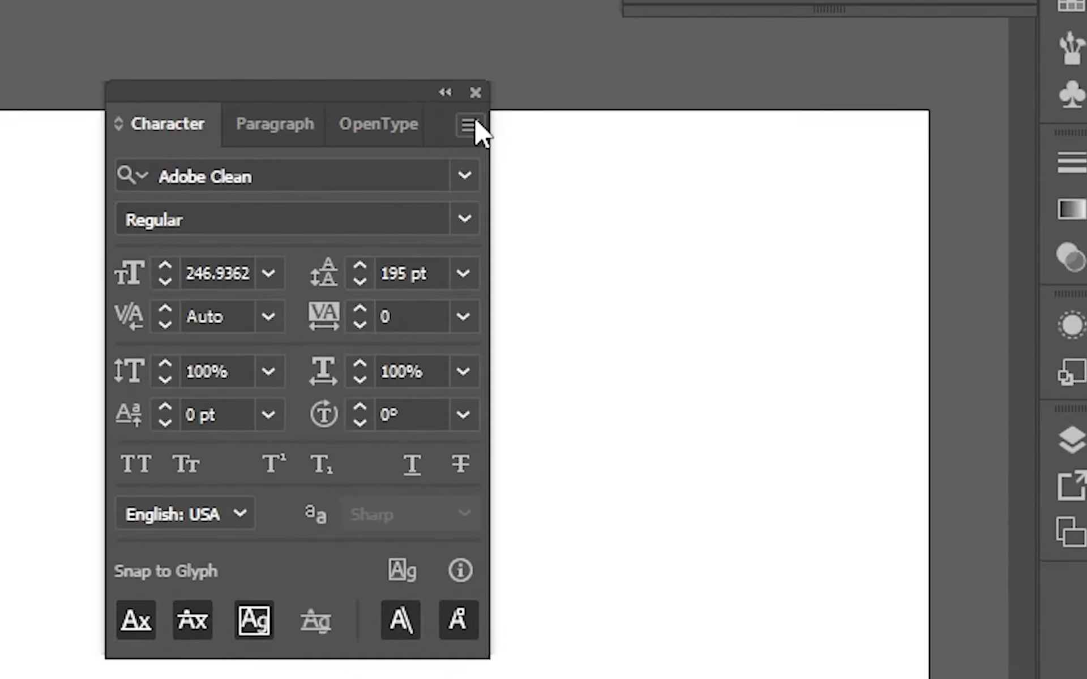
left_click(682, 134)
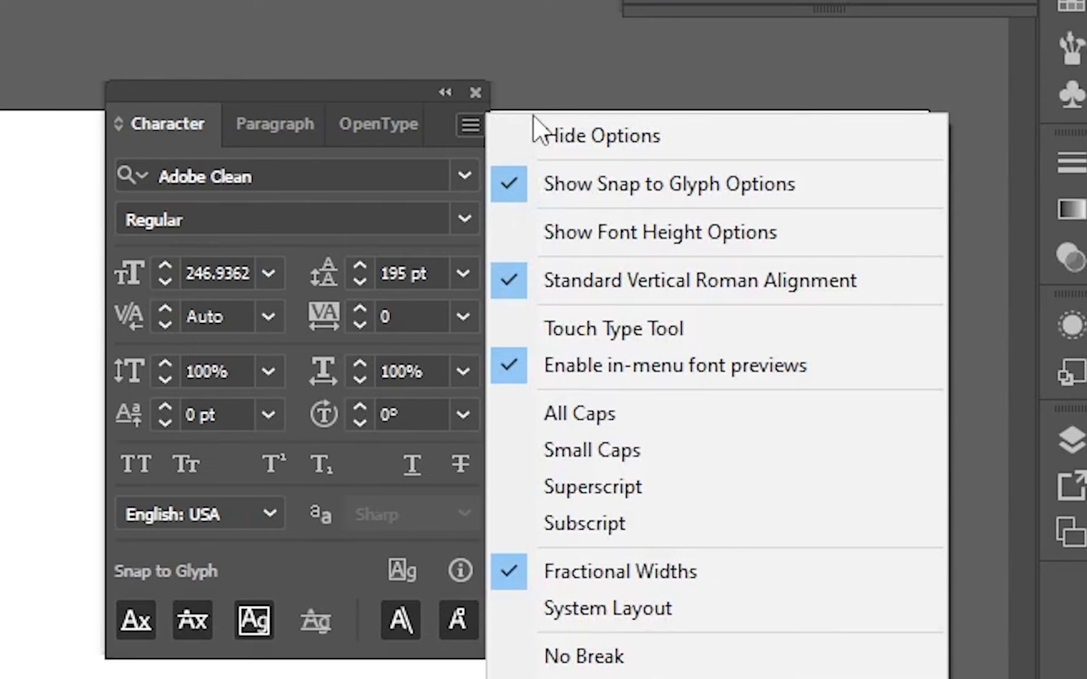
left_click(545, 135)
left_click(470, 124)
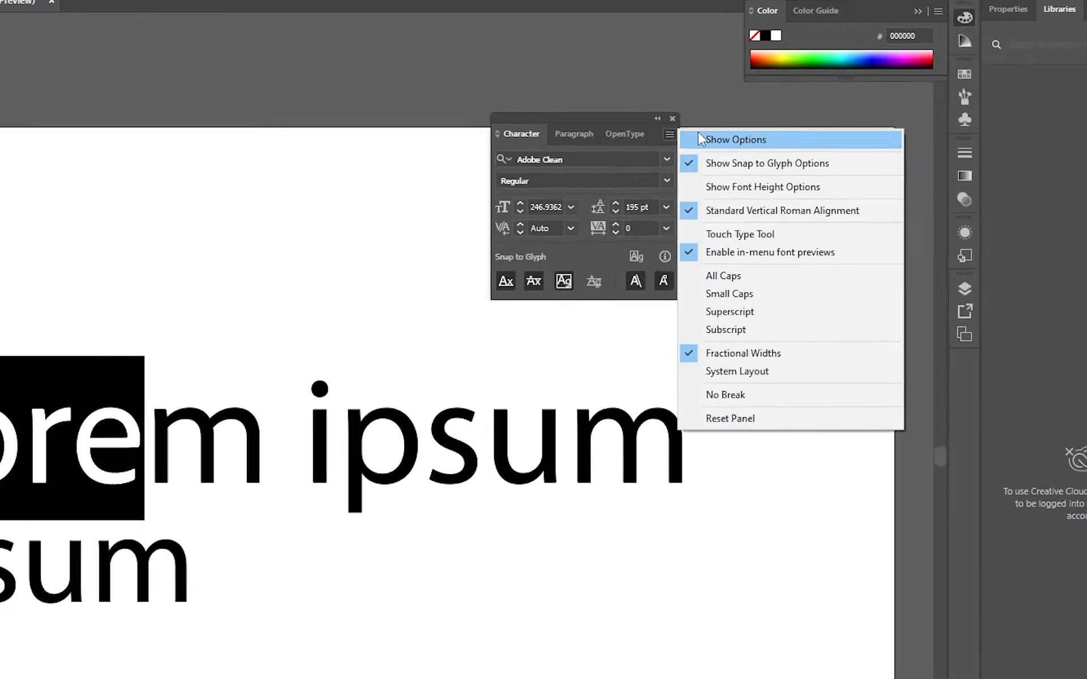
left_click(532, 128)
left_click_drag(687, 130, 742, 103)
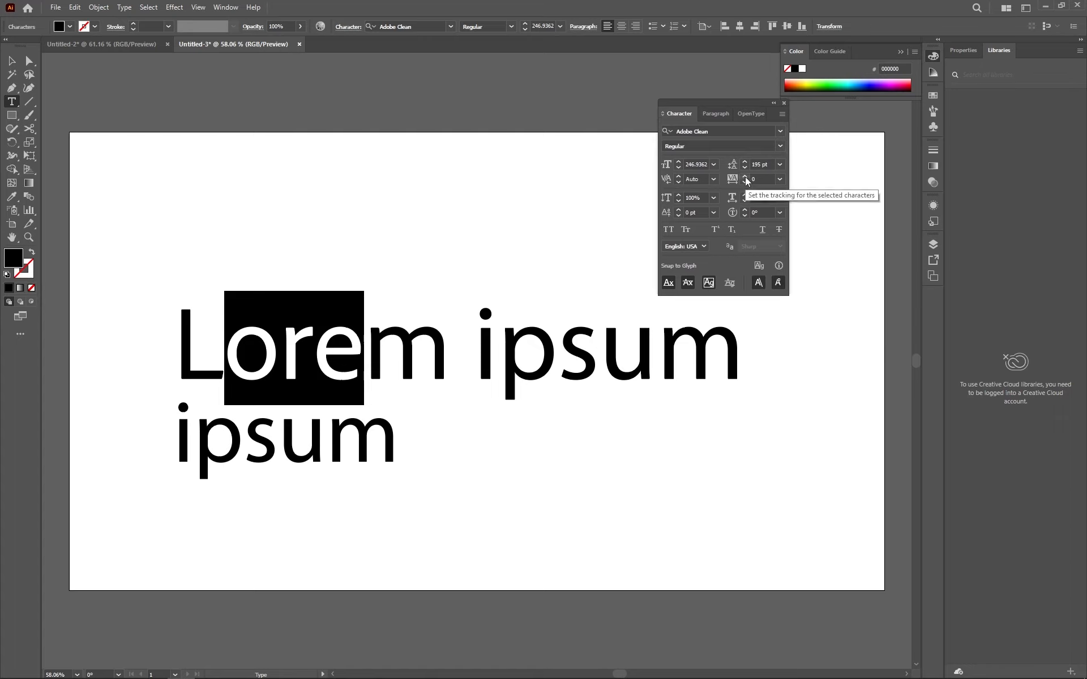
Select all the text, widen its tracking to 844, and tighten it to -56.
triple_click(387, 355)
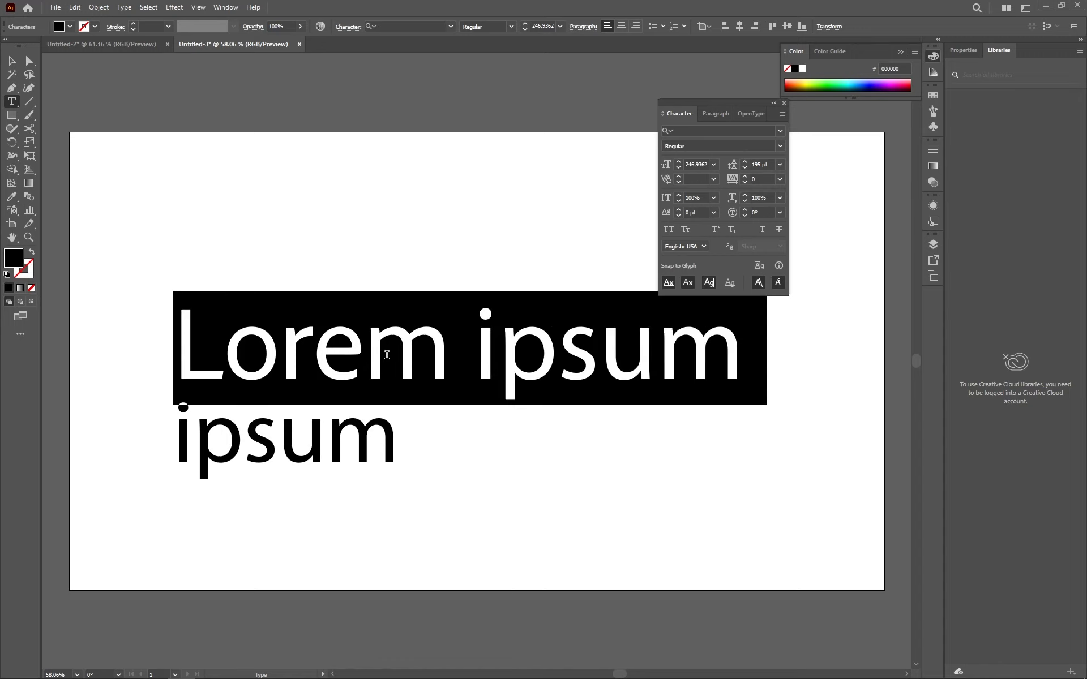
key("ctrl+a")
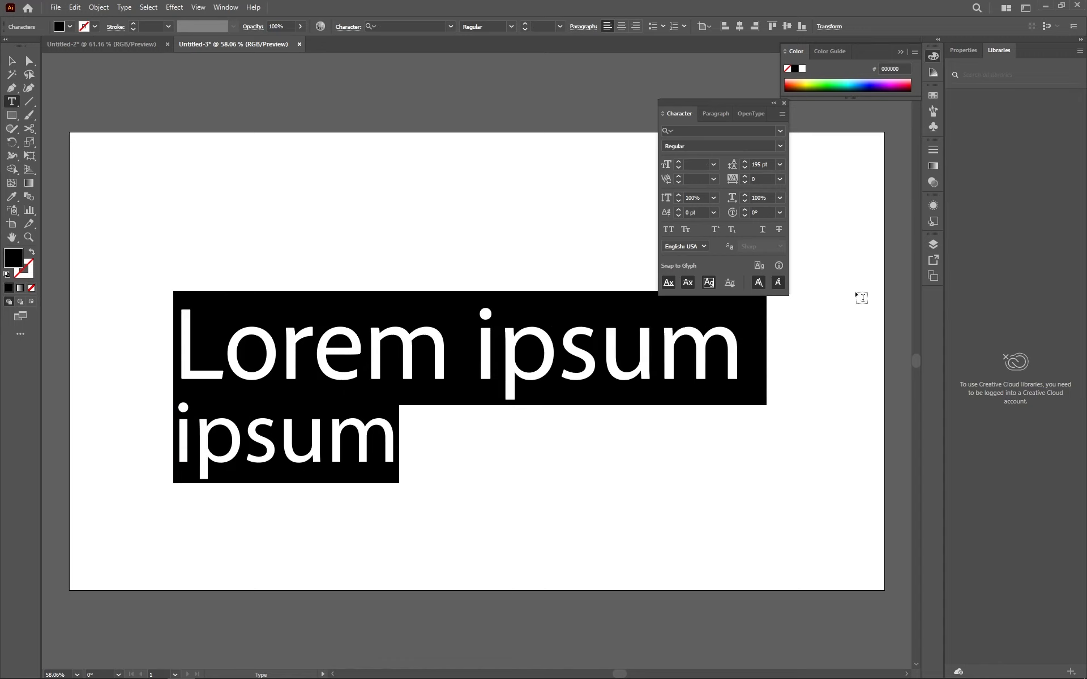
left_click_drag(744, 176, 743, 174)
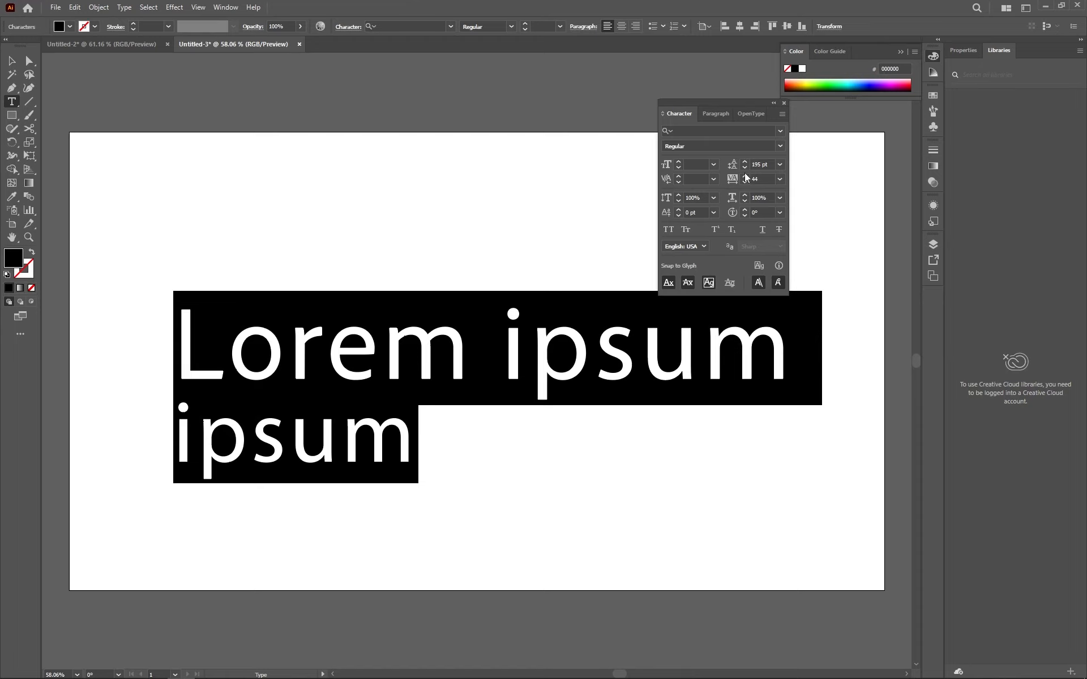
left_click(744, 174, "shift")
left_click_drag(745, 174, 745, 175)
left_click(745, 174, "shift")
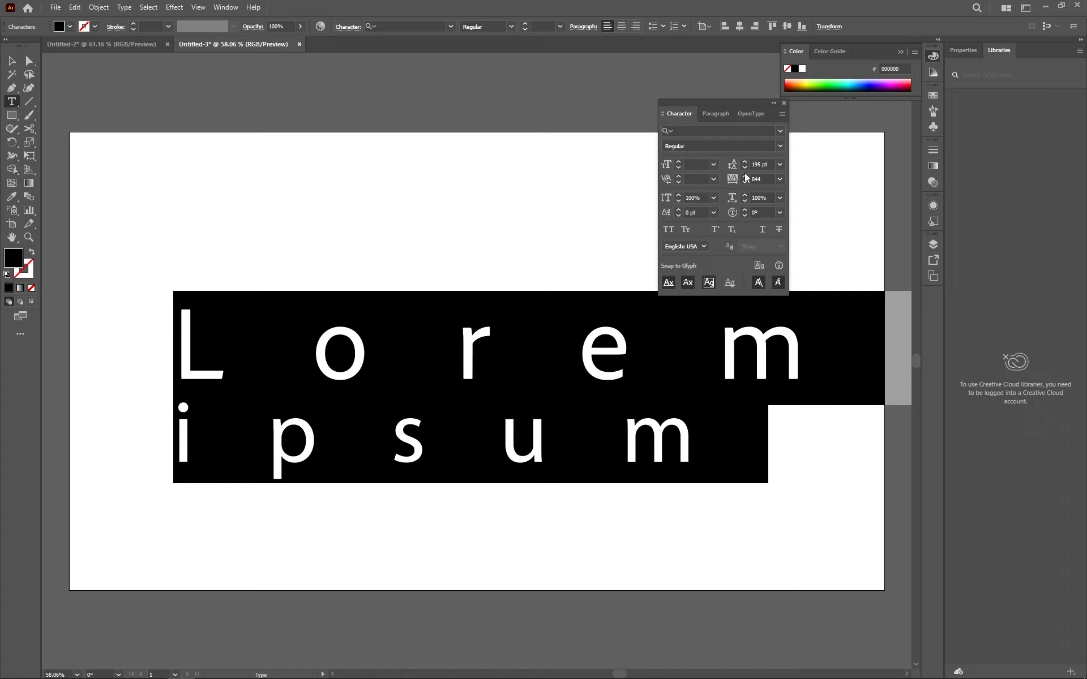
scroll(745, 173, "down", 16)
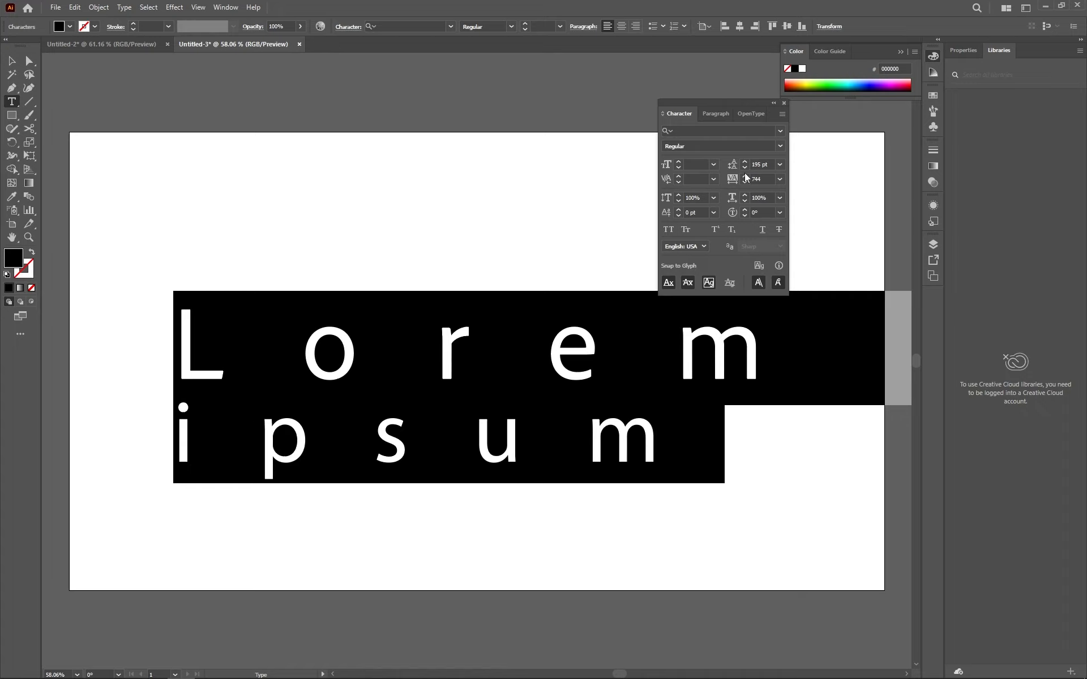
scroll(744, 172, "up", 7)
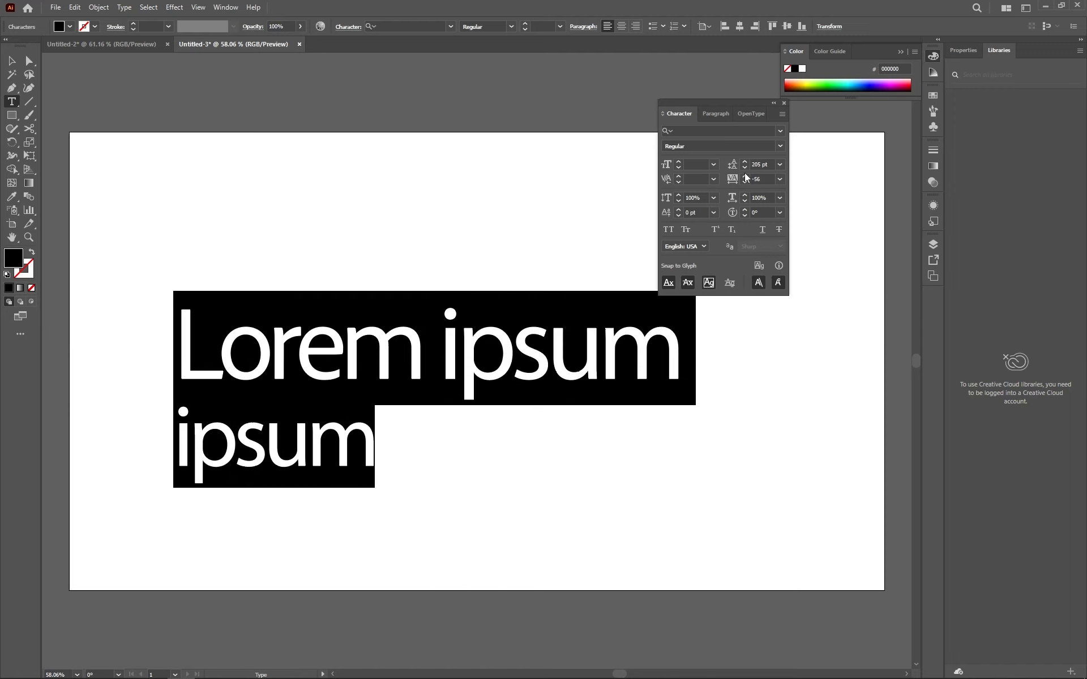
Increase the leading of all the text to 245 pt, reduce it to 145 pt, and settle on 175 pt.
key("ctrl+alt+Down")
key("ctrl+alt+Down")
key("ctrl+alt+Down")
key("ctrl+alt+Down")
key("ctrl+alt+Down")
key("ctrl+alt+Down")
key("ctrl+alt+Down")
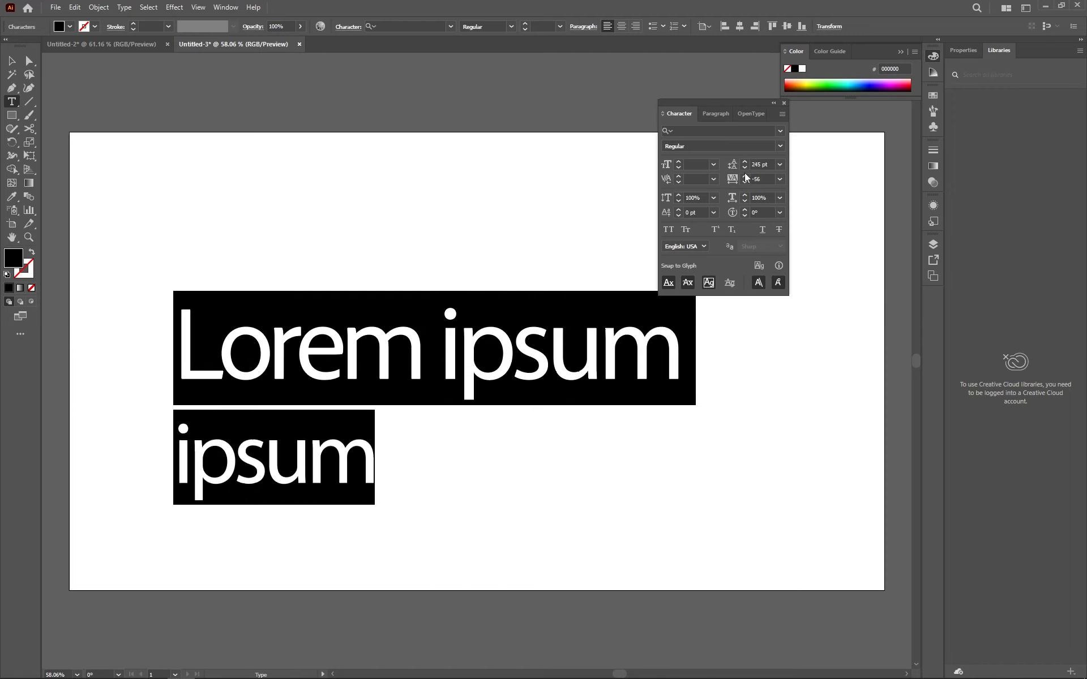
key("ctrl+alt+Up")
key("ctrl+alt+Up")
key("ctrl+alt+Up")
key("ctrl+alt+Up")
key("ctrl+alt+Up")
key("ctrl+alt+Up")
key("ctrl+alt+Up")
key("ctrl+alt+Up")
key("ctrl+alt+Up")
key("ctrl+alt+Up")
key("ctrl+alt+Up")
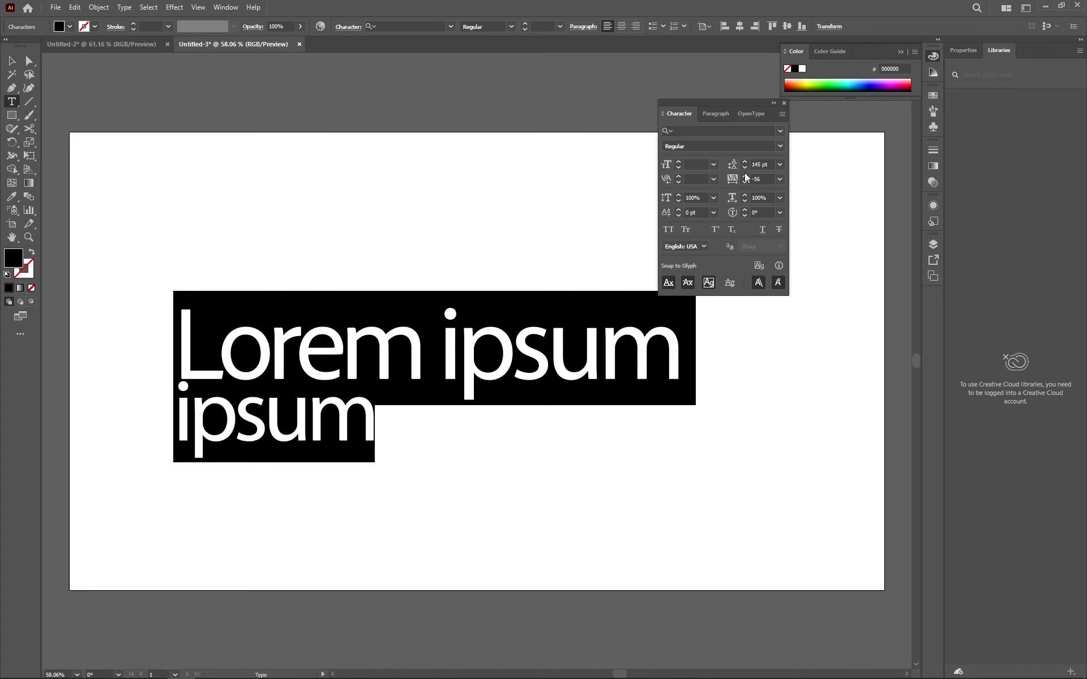
key("ctrl+alt+Down")
key("ctrl+alt+Down")
key("ctrl+alt+Down")
key("ctrl+alt+Up")
key("ctrl+alt+Up")
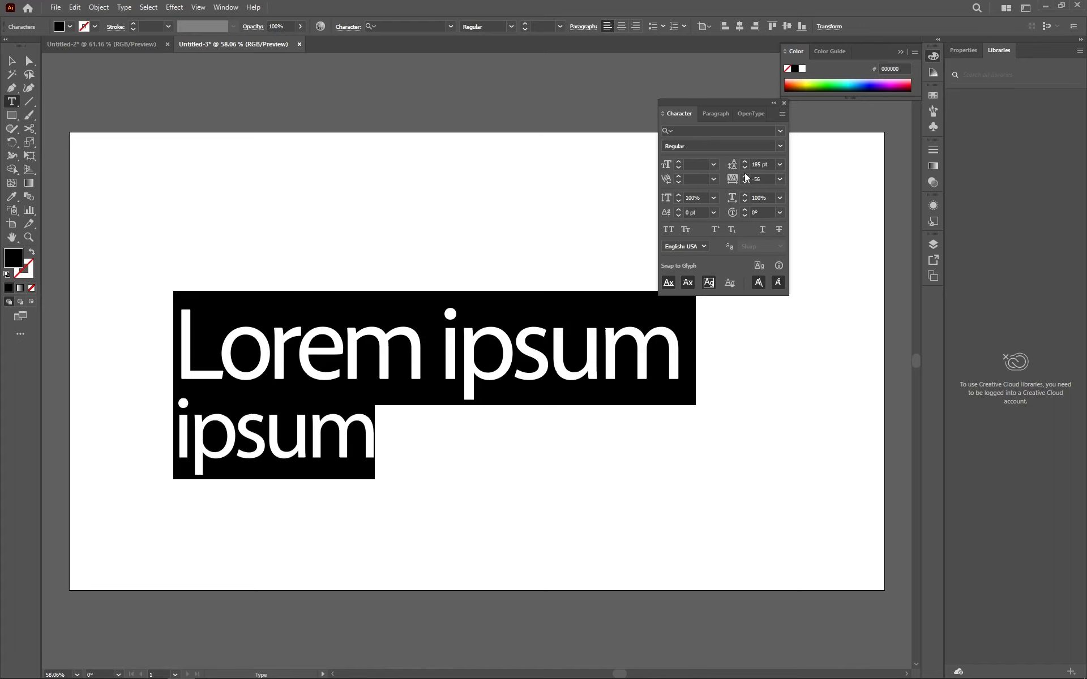
Try vertical scales of 151% and 25% on the text, restore 100%, and preview a horizontal scale of 110%.
left_click(679, 195)
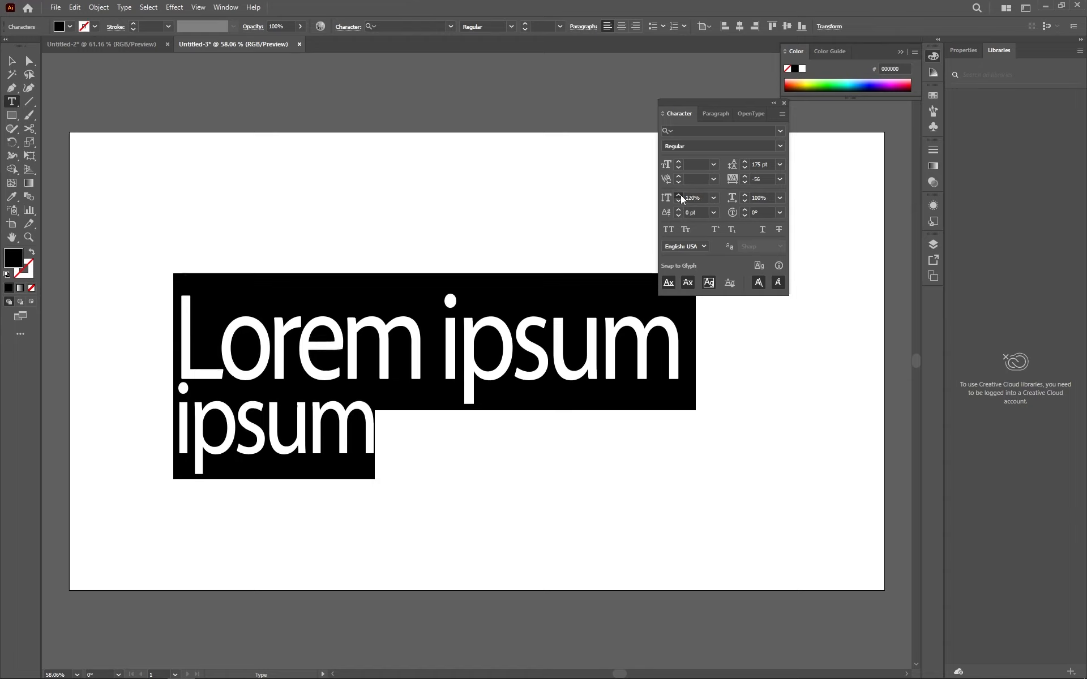
left_click_drag(681, 195, 681, 199)
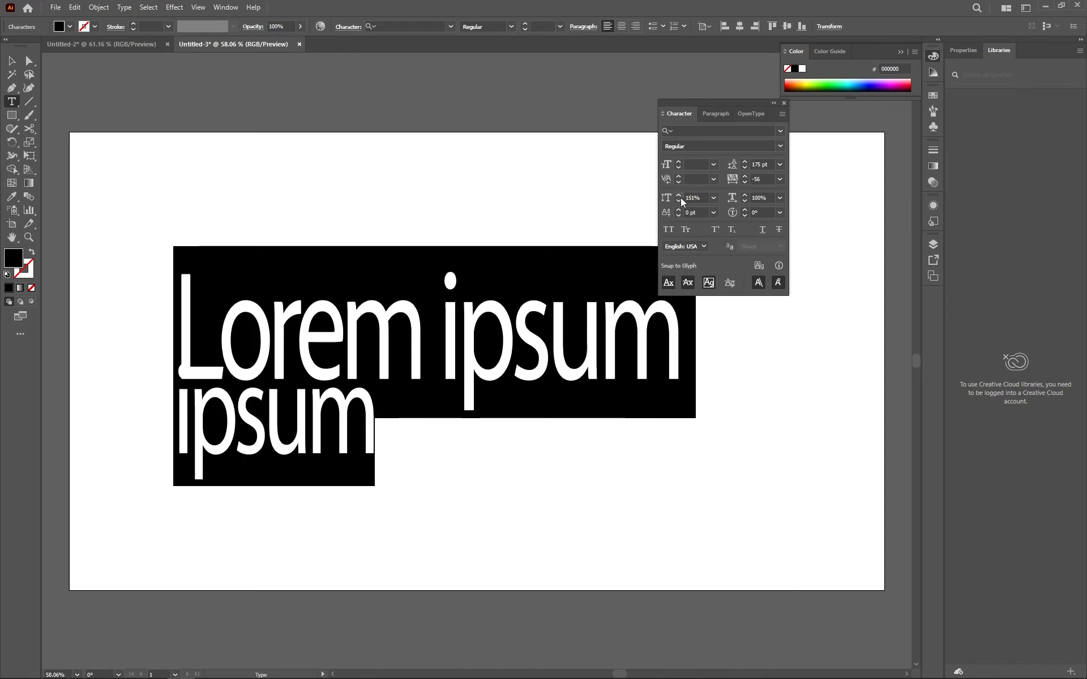
left_click(713, 198)
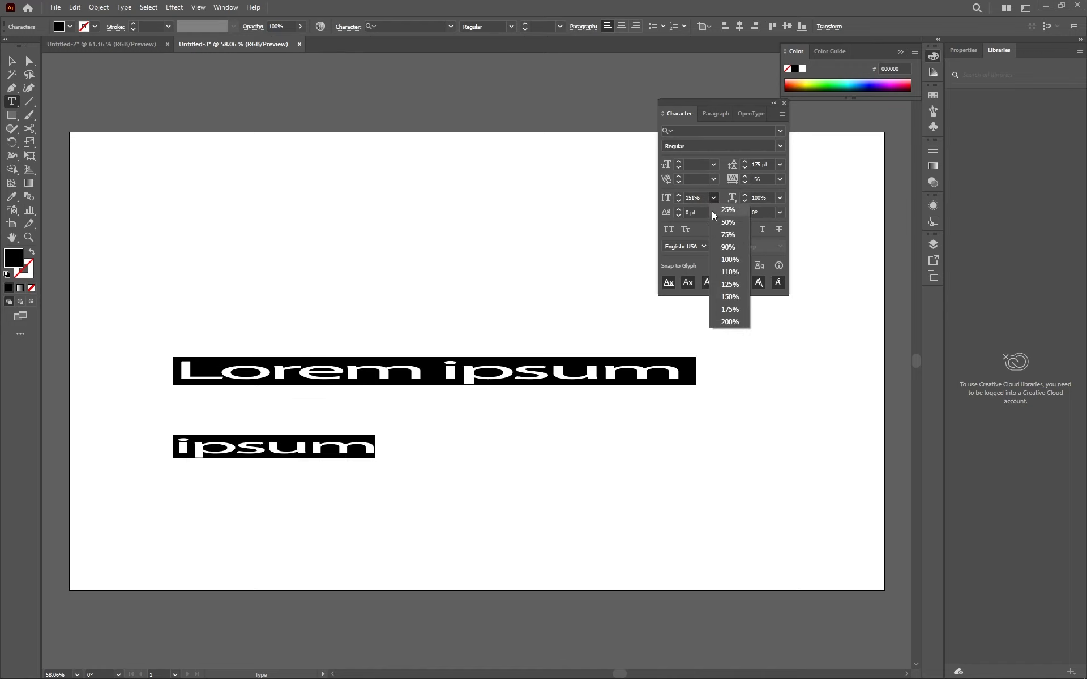
left_click(712, 210)
left_click(712, 213)
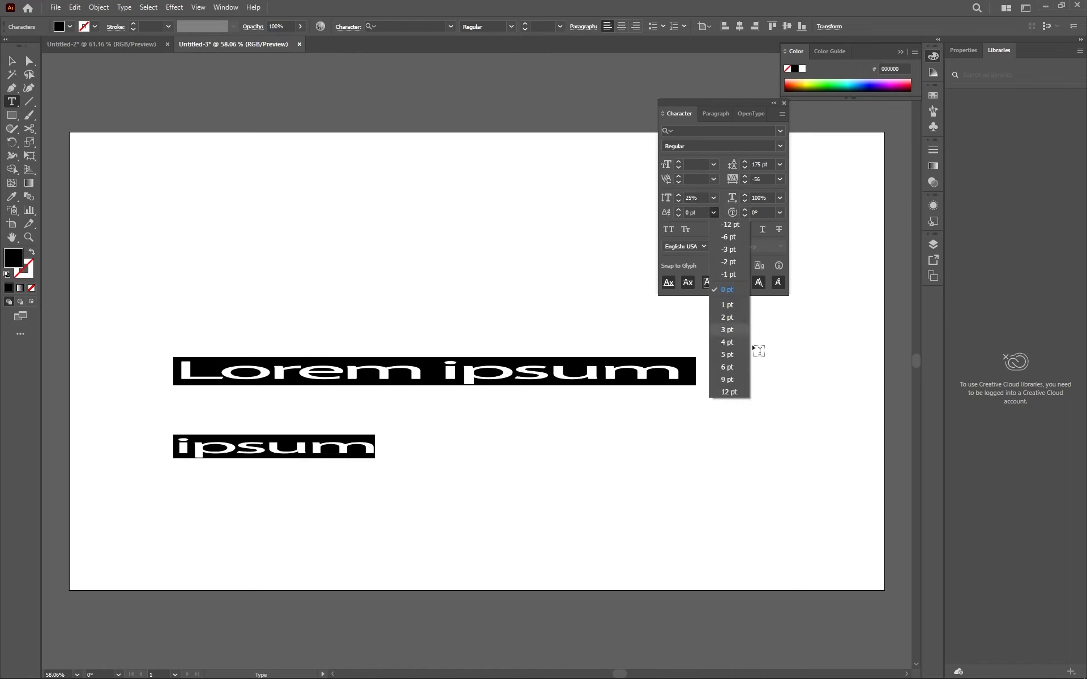
left_click(705, 214)
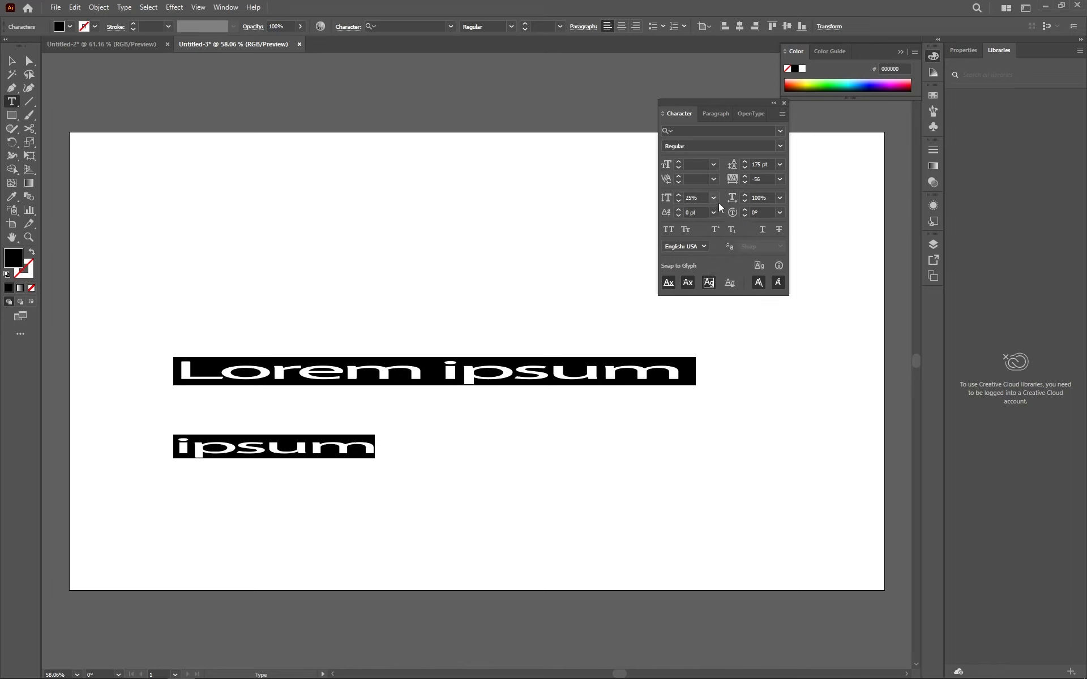
left_click(713, 199)
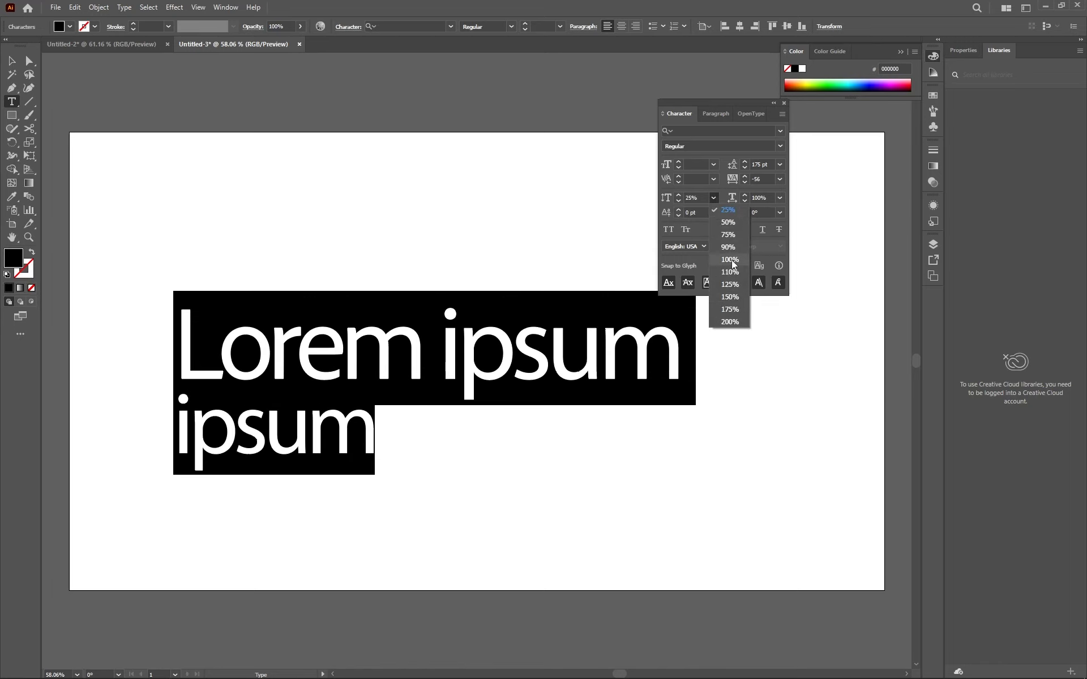
left_click(731, 260)
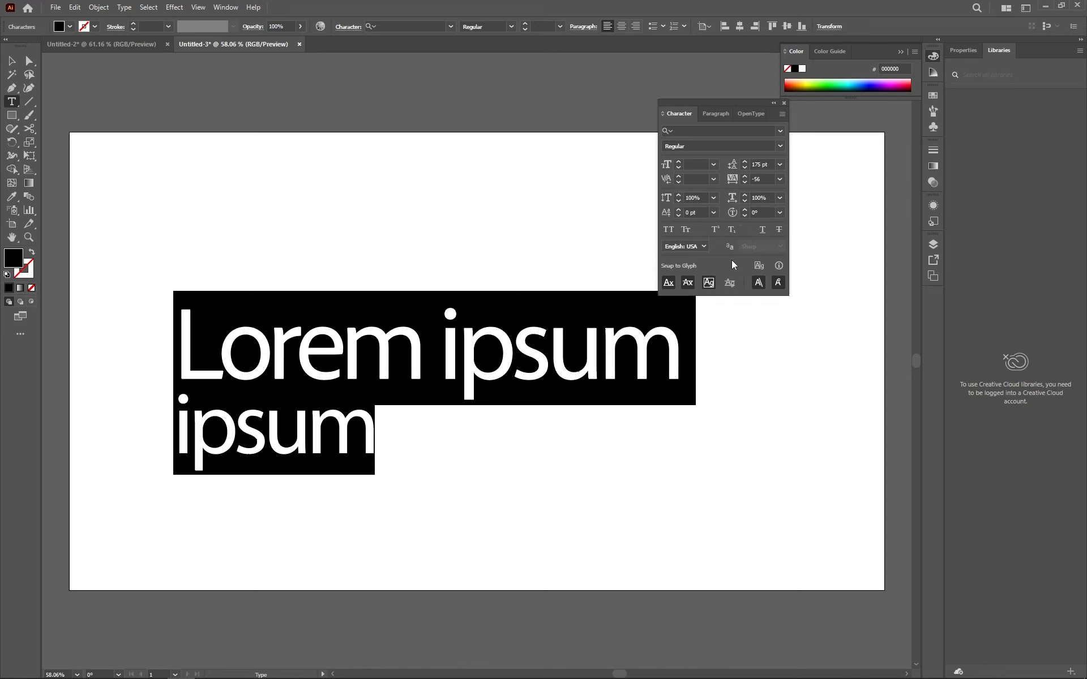
left_click(781, 198)
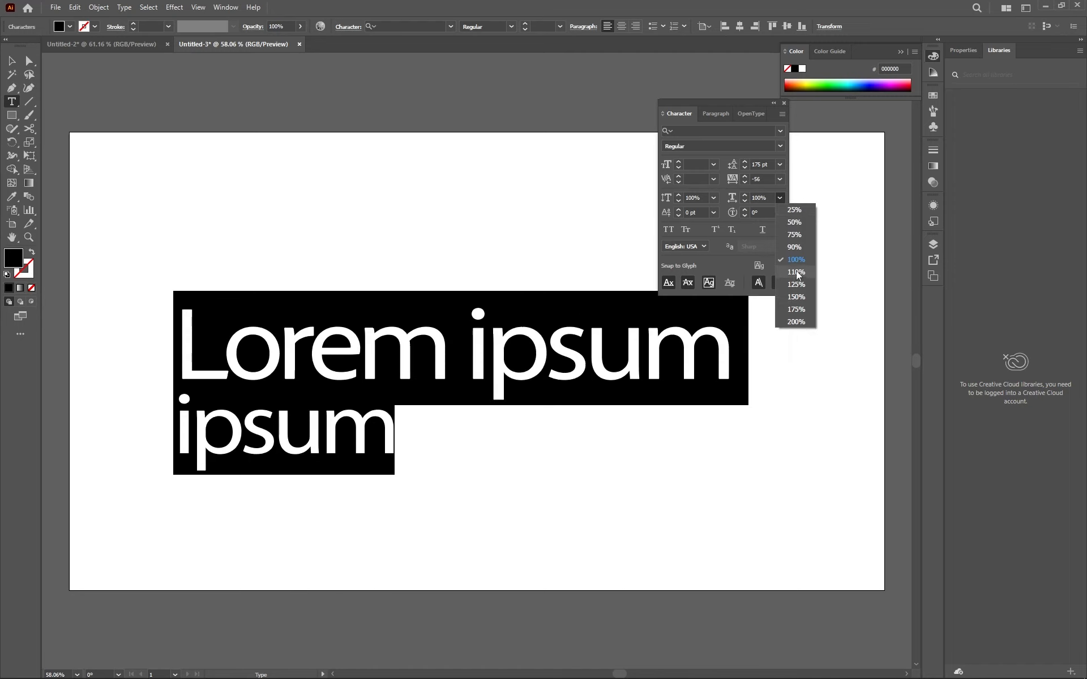
key("Escape")
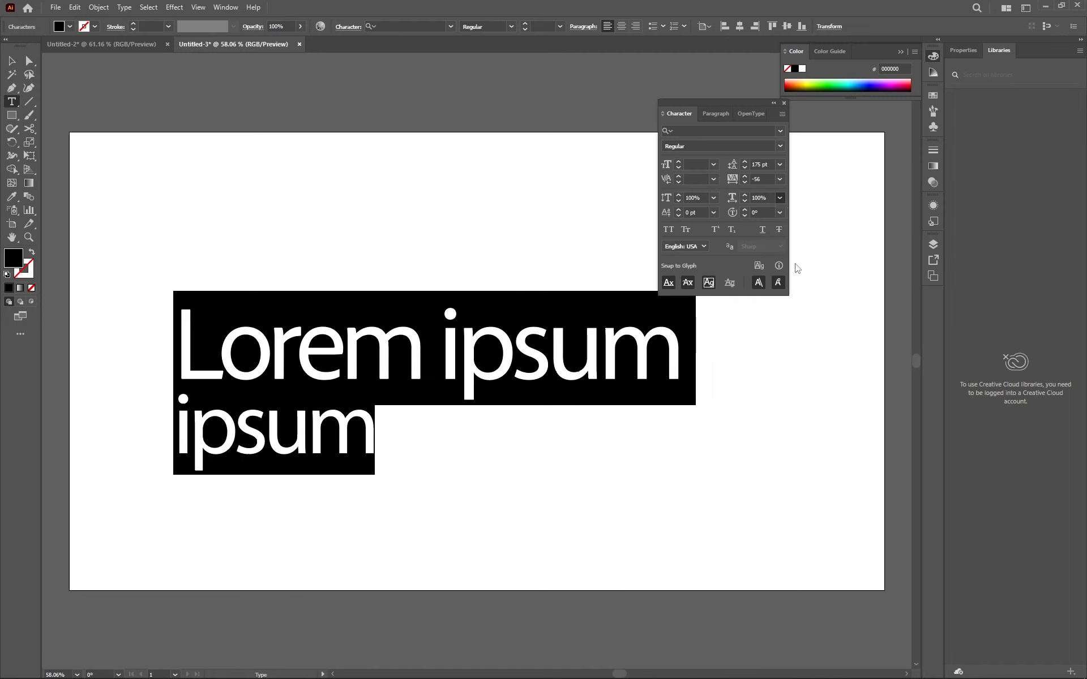
Try a large upward baseline shift on all the text and reset it to 0 pt.
left_click(678, 209)
left_click_drag(678, 212, 678, 211)
left_click(713, 212)
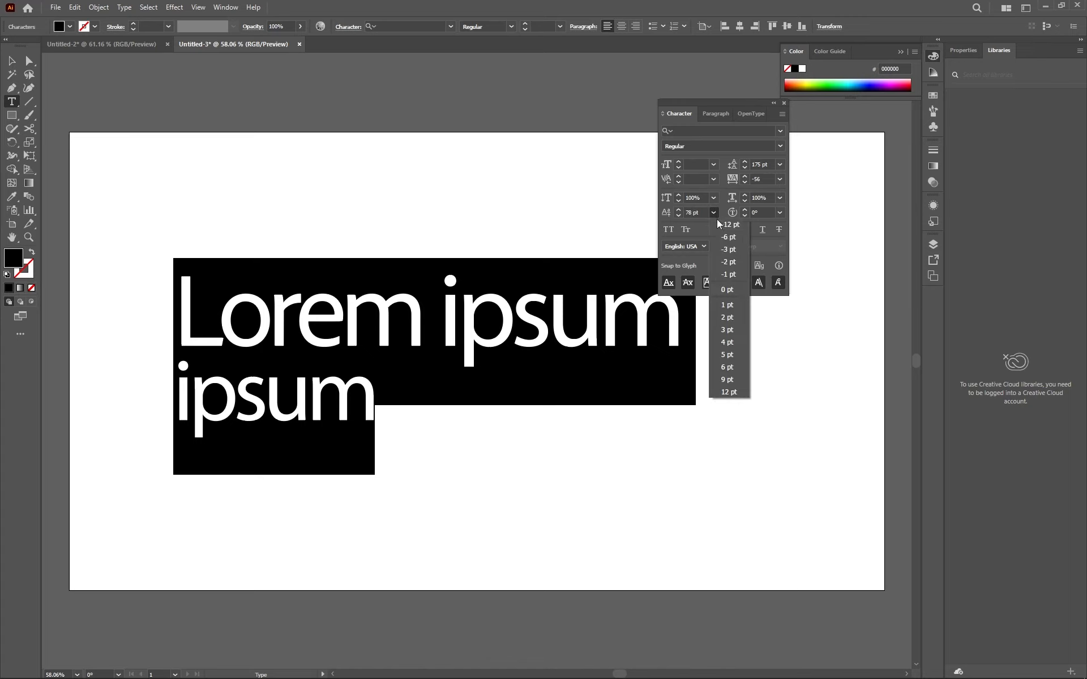
left_click(727, 290)
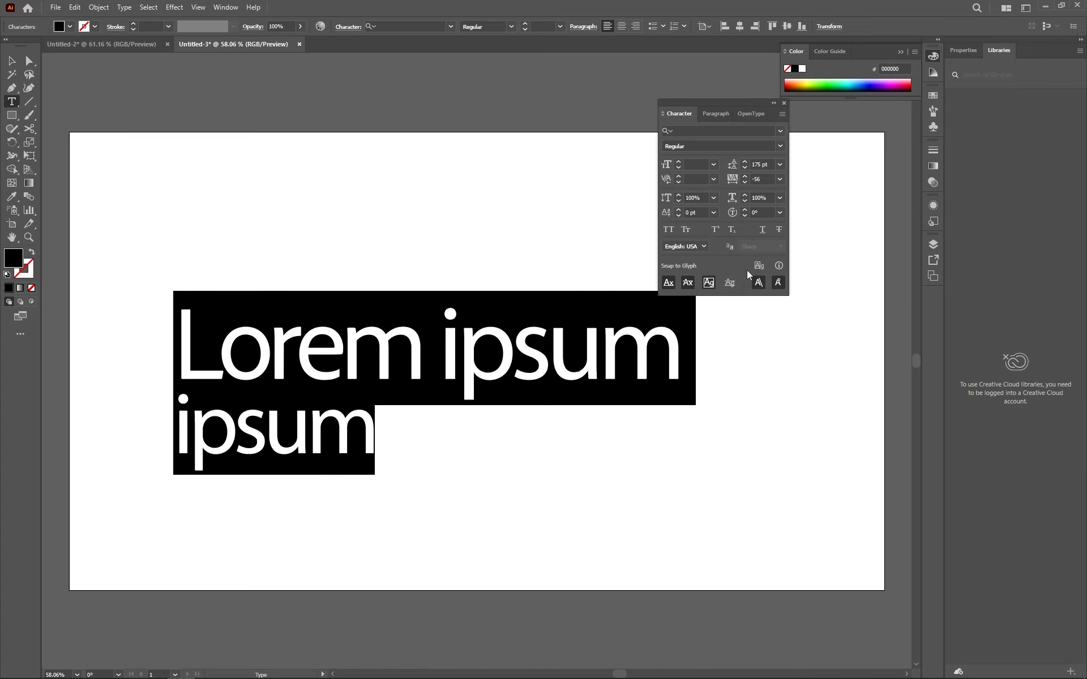
Try a character rotation of 36° on all the text and reset it to 0°.
left_click(745, 208)
left_click_drag(745, 208, 744, 208)
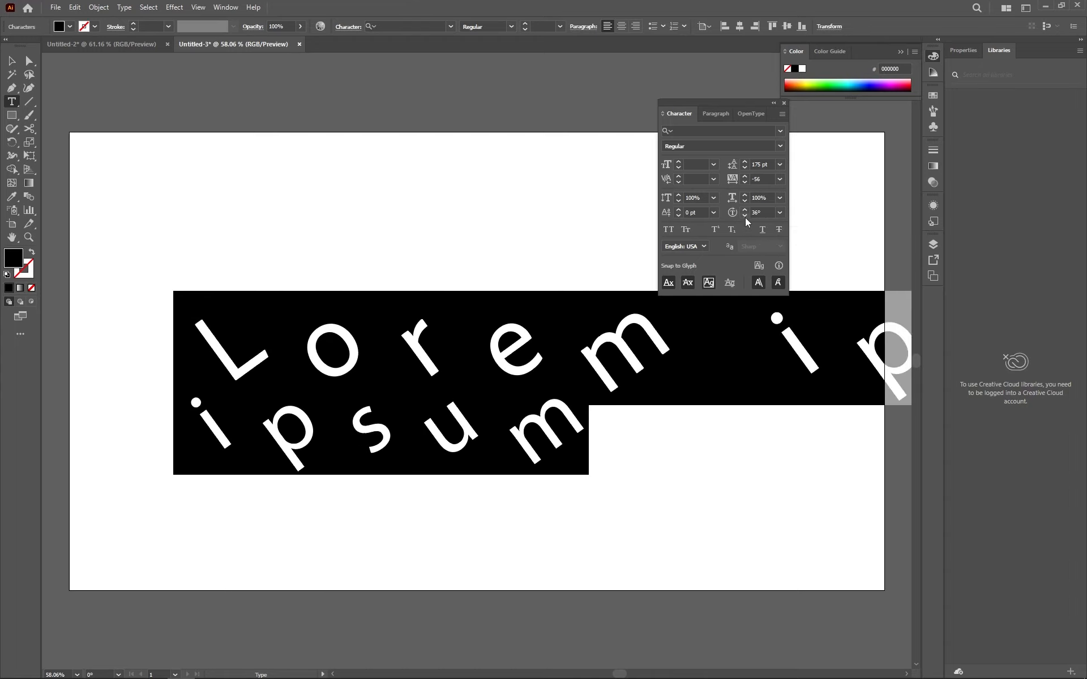
left_click(780, 213)
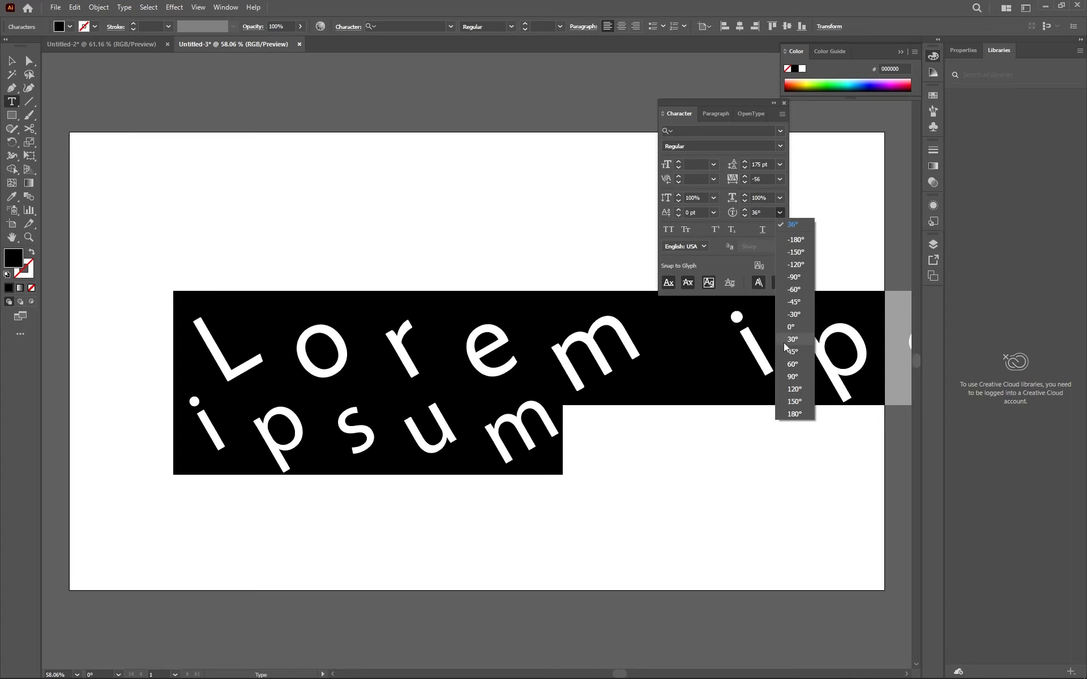
left_click(799, 327)
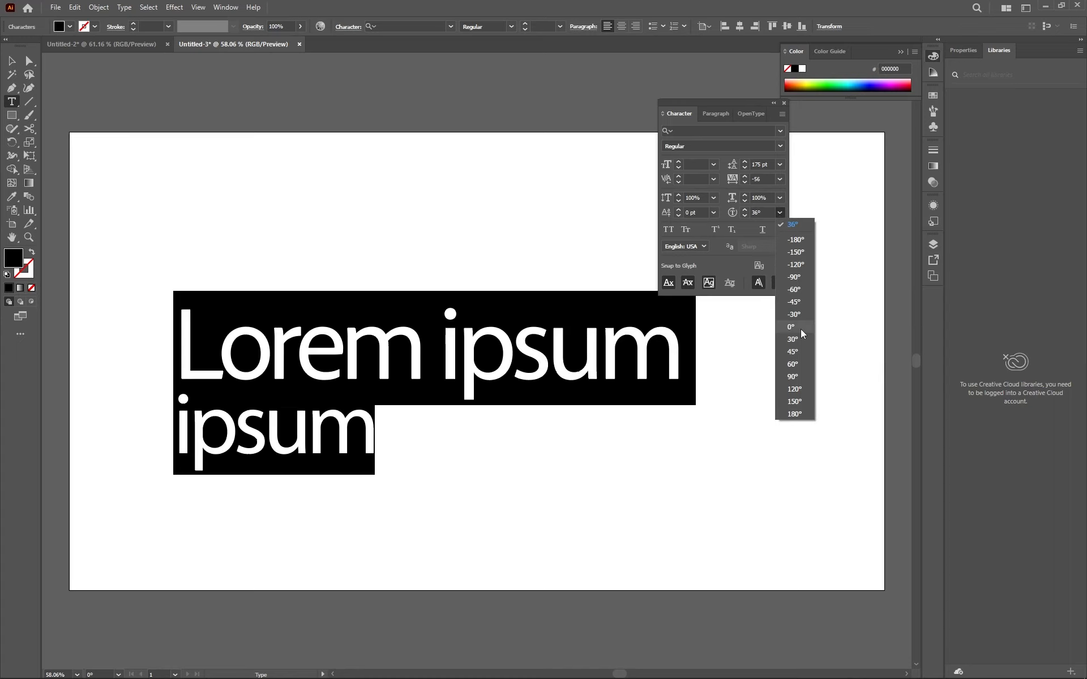
Apply All Caps to all the text, switch it to Small Caps, and deselect the text.
left_click(669, 229)
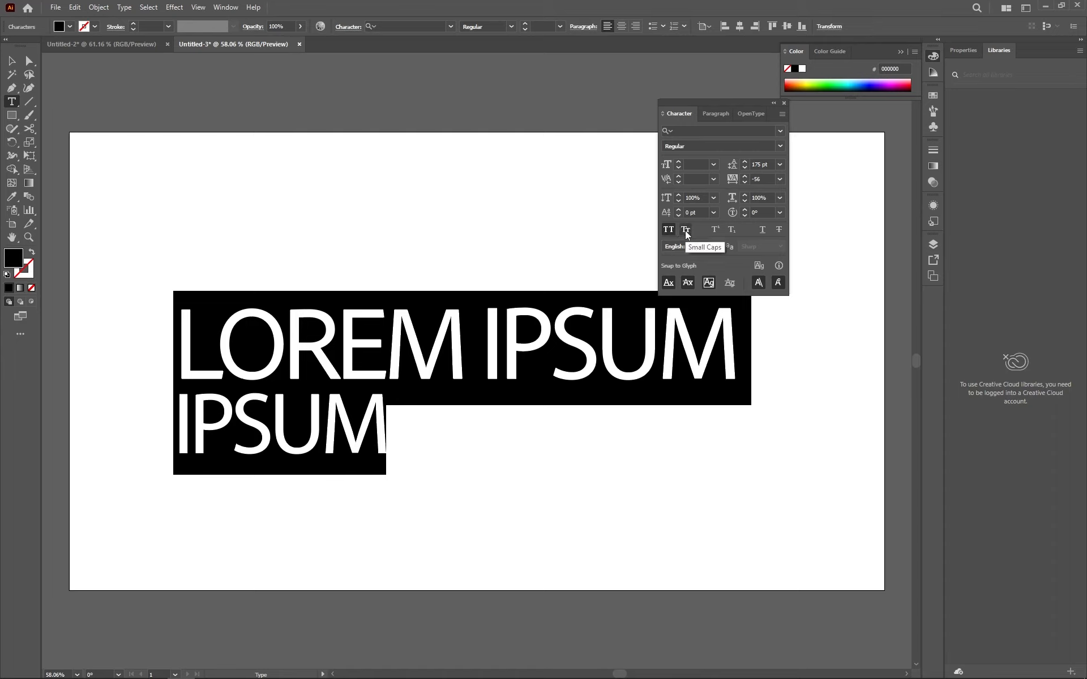
left_click(685, 229)
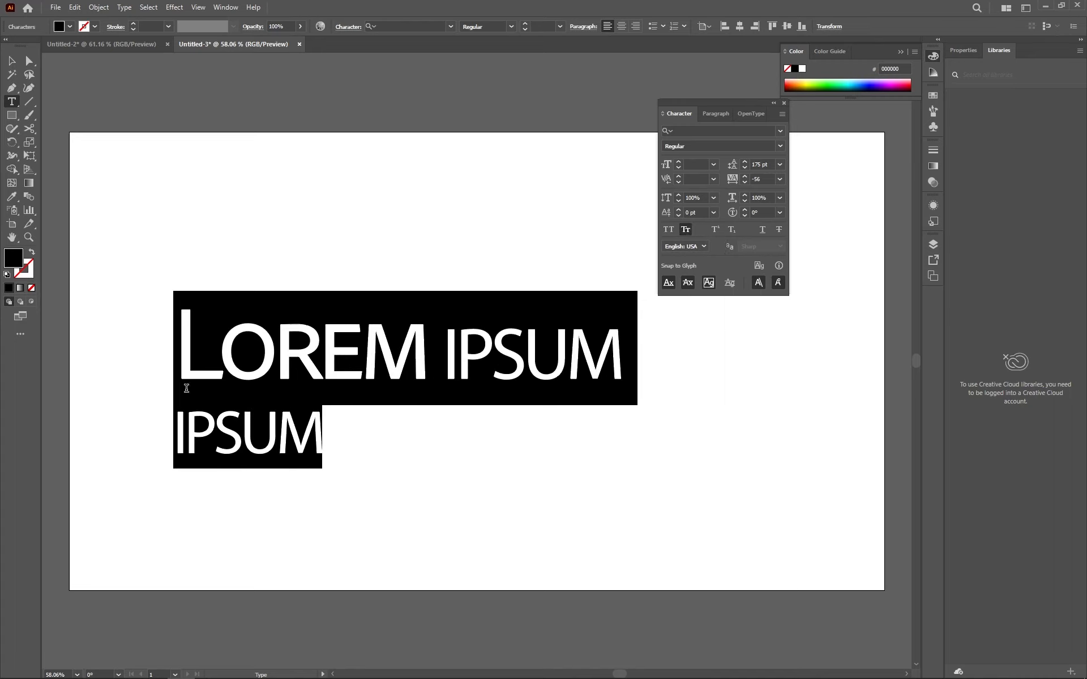
left_click(215, 372)
left_click_drag(216, 372, 174, 375)
left_click(229, 368)
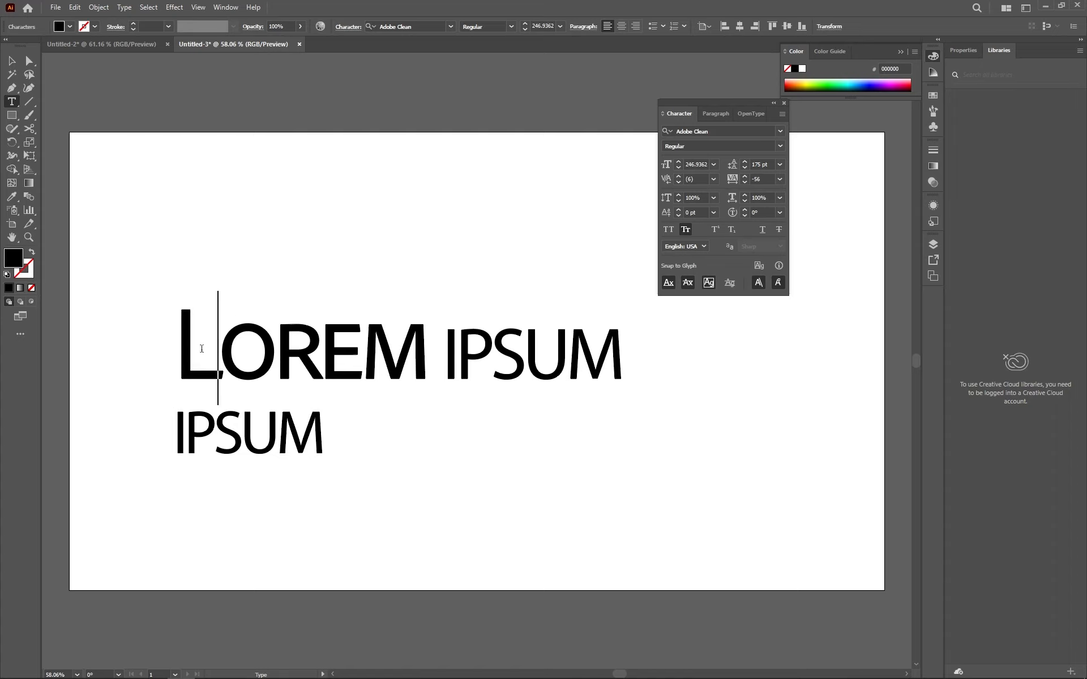
Highlight the capital L and part of "ipsum" to compare their small-caps letter sizes, and deselect the text.
key("shift+Left")
left_click_drag(445, 339, 536, 341)
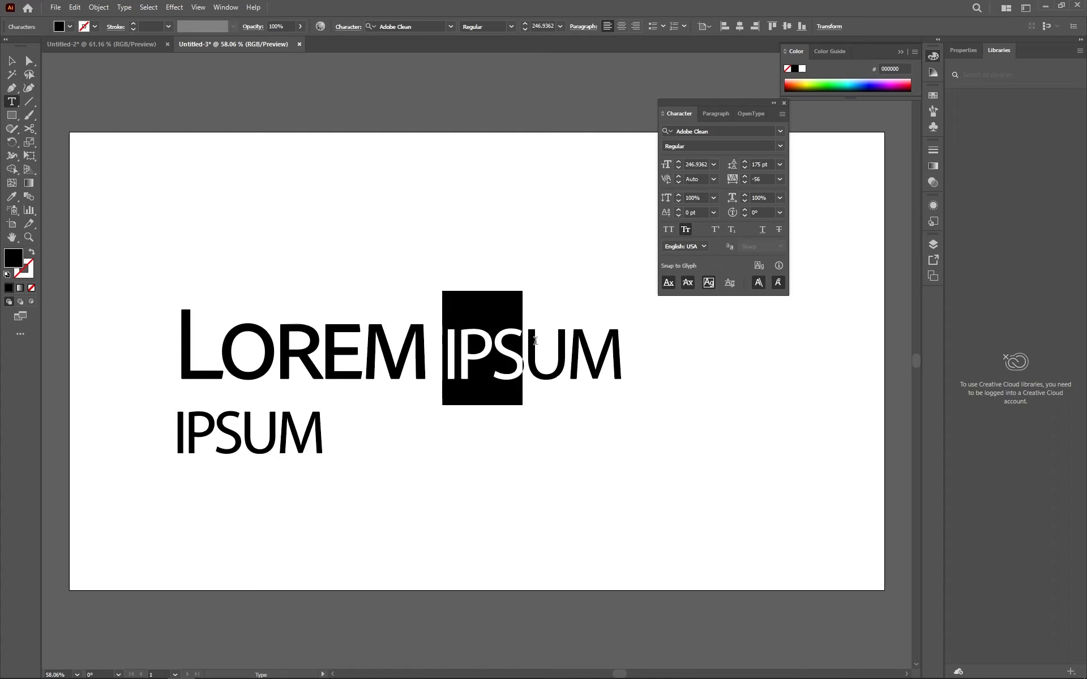
left_click(637, 367)
left_click(12, 61)
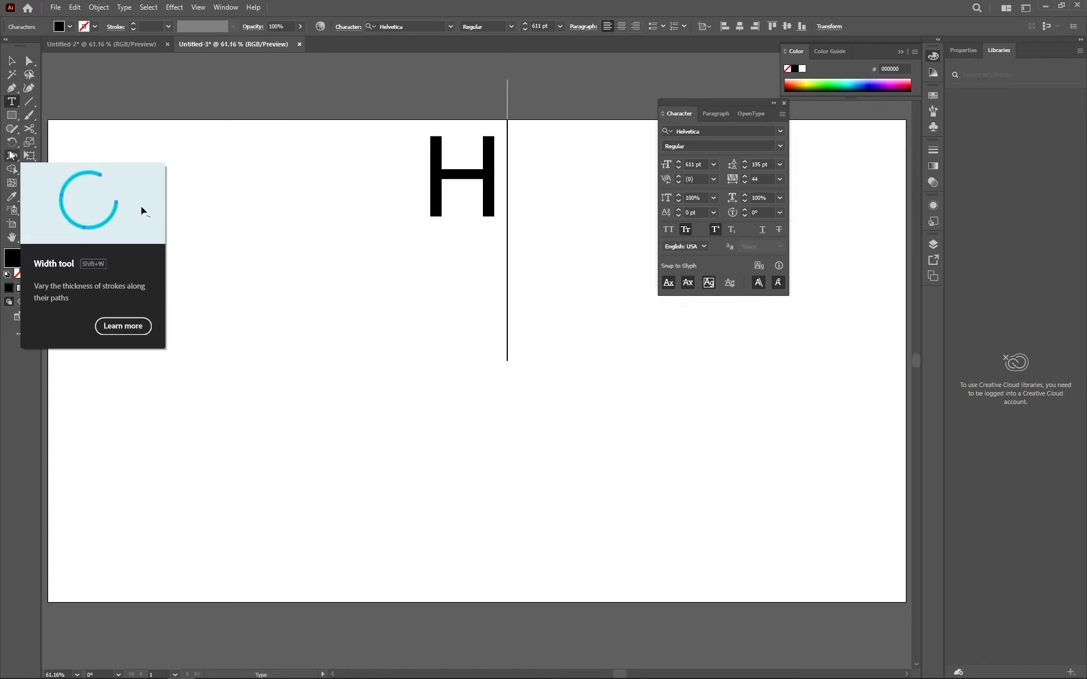
Turn off superscript and small caps on the new Helvetica "Lorem ipsum" text and scale it to about 242 pt across the artboard.
type("2")
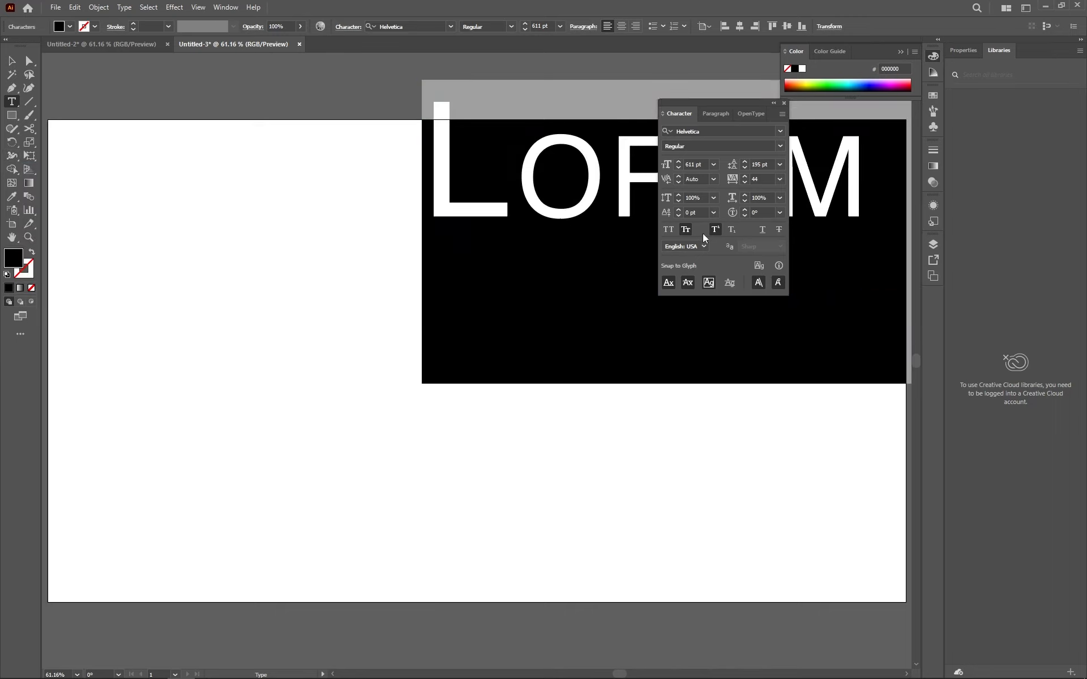
left_click(715, 229)
key("Escape")
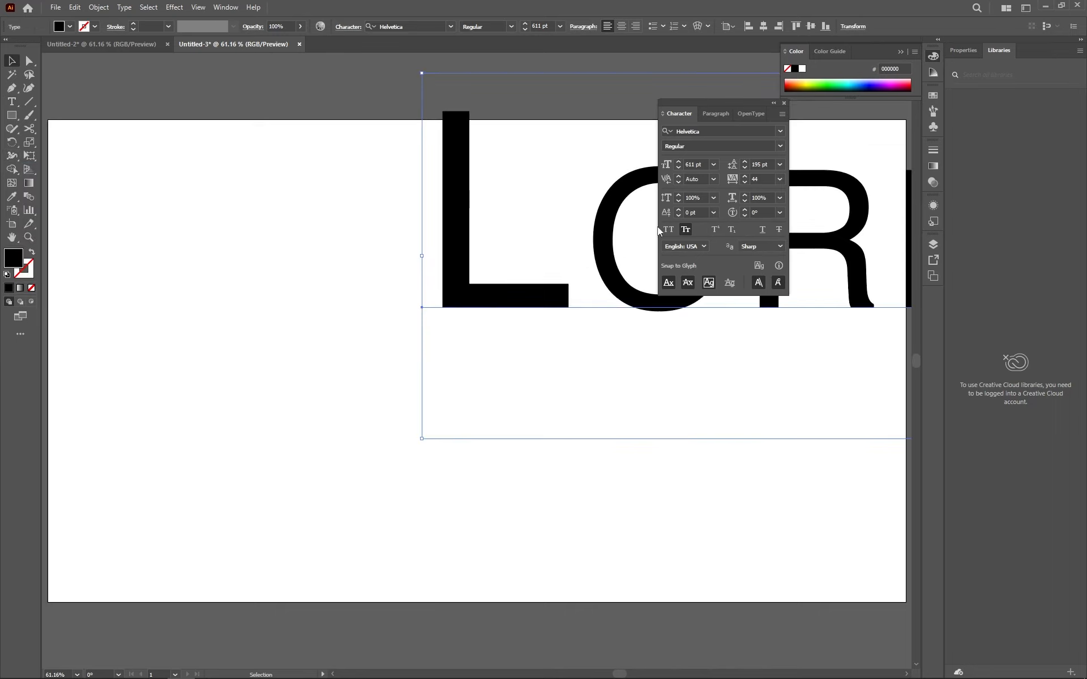
left_click(684, 230)
left_click_drag(421, 250, 290, 384)
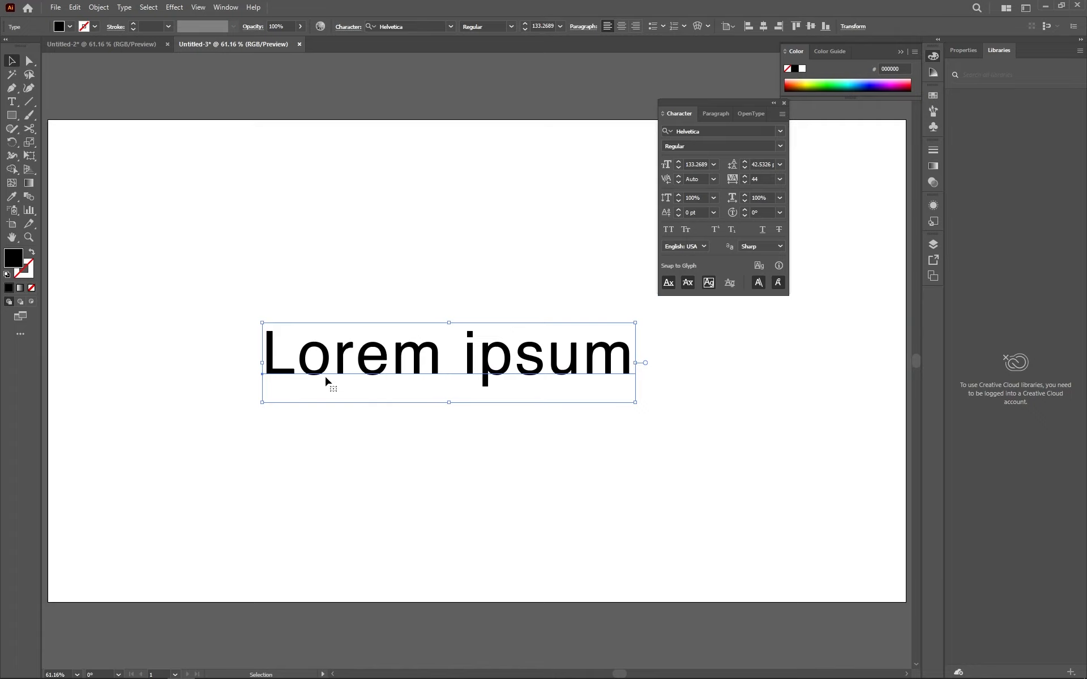
left_click_drag(636, 359, 788, 365)
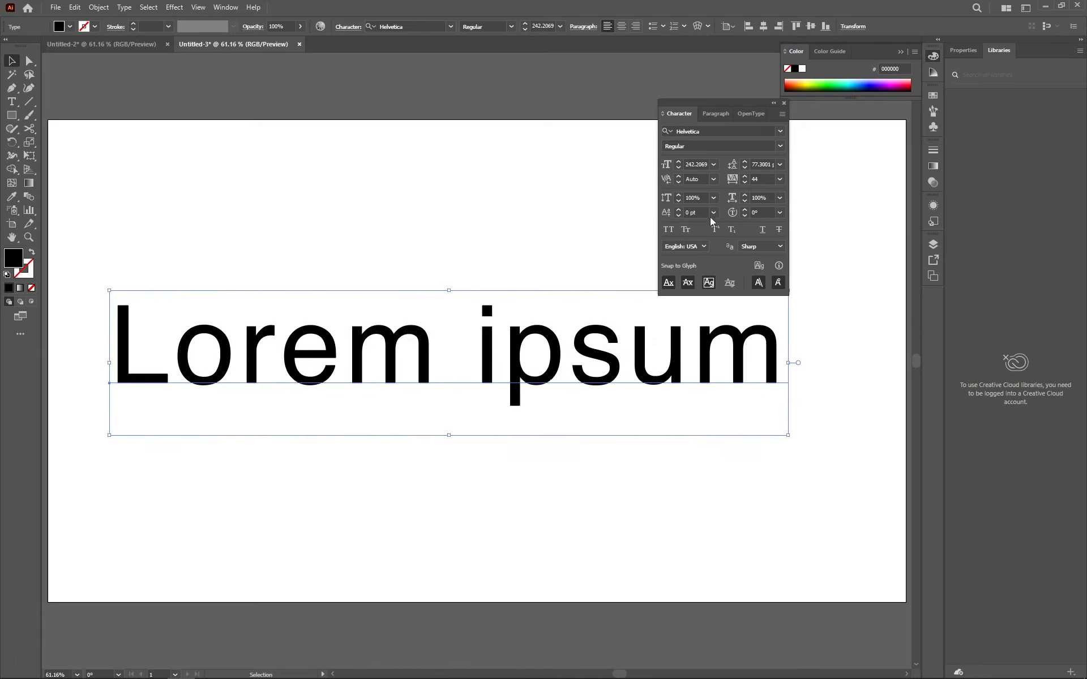
Replace the "Lorem ipsum" text with "H2O" and move it to the middle of the artboard.
double_click(441, 340)
key("ctrl+a")
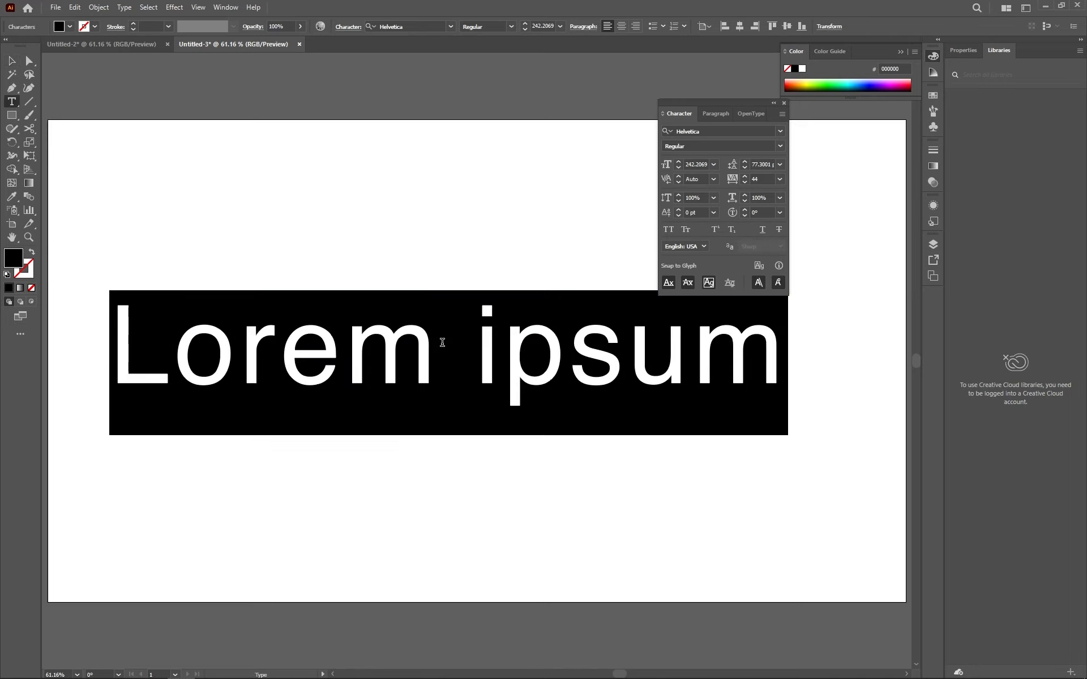
type("H20")
key("BackSpace")
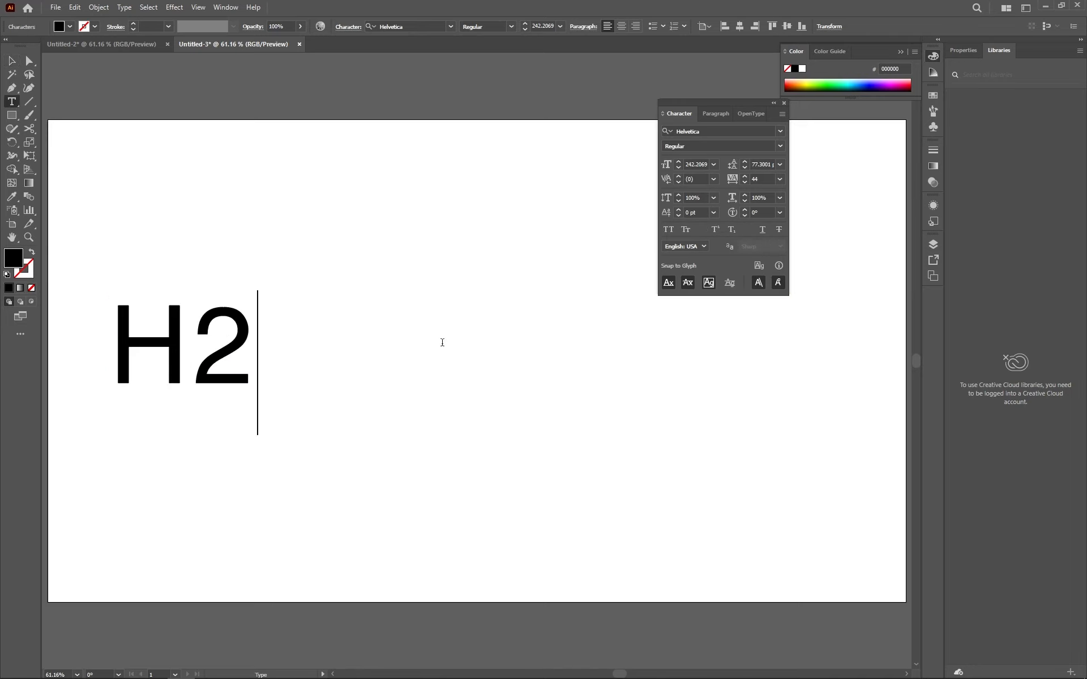
type("O")
key("Escape")
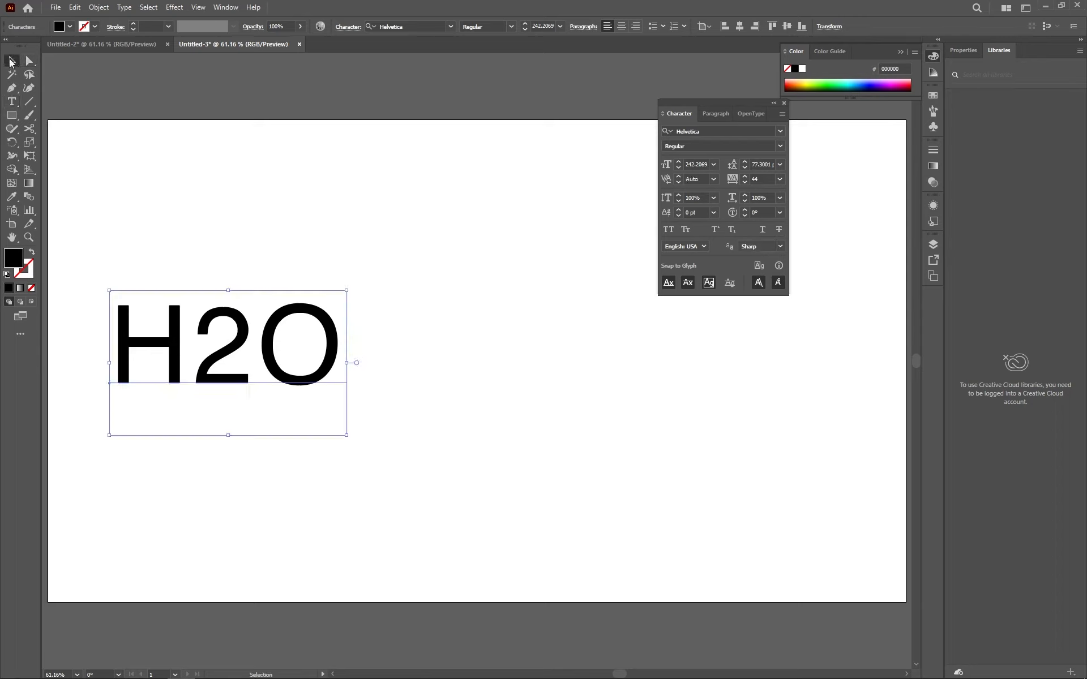
left_click_drag(305, 338, 616, 345)
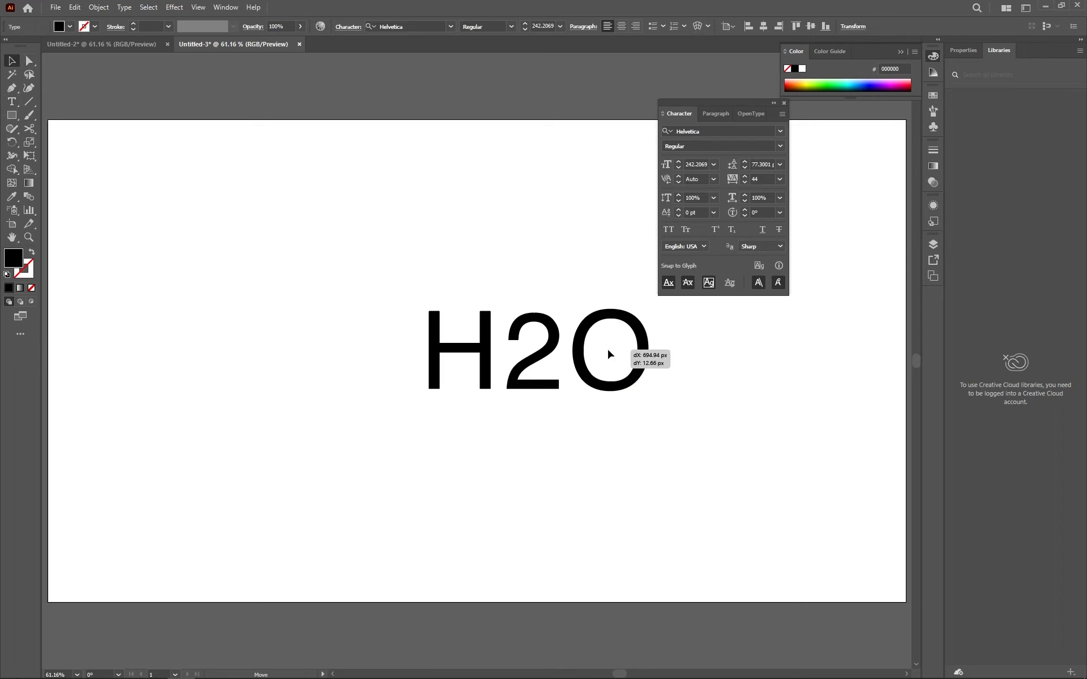
Try superscript on the whole "H2O" text, undo it, and apply superscript to the 2 only.
left_click(715, 230)
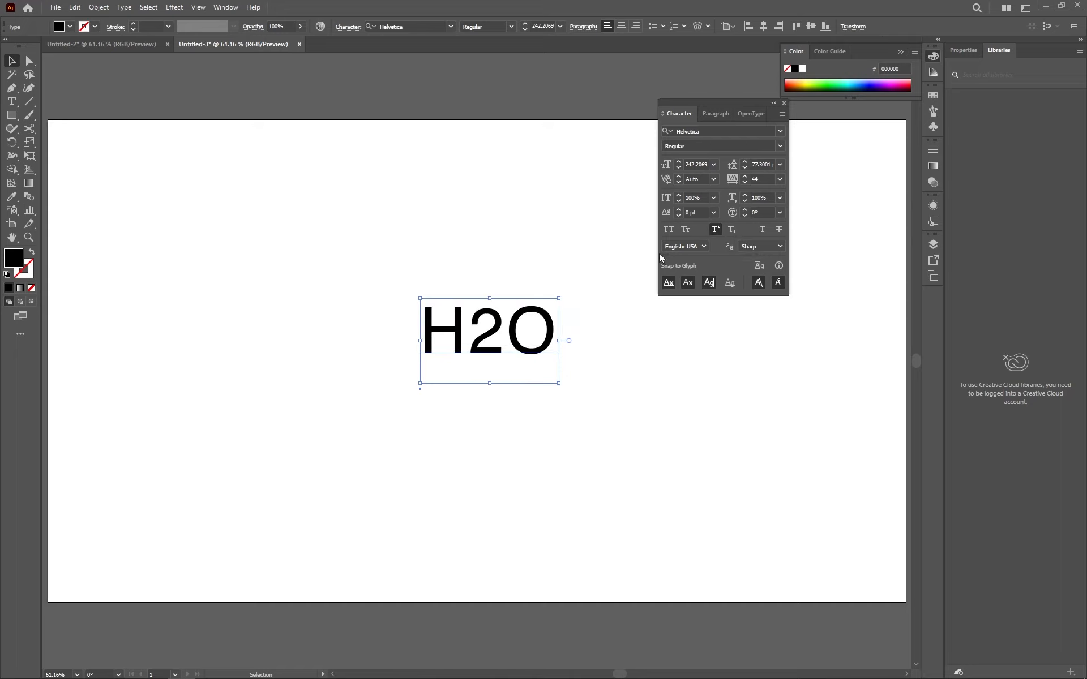
key("ctrl+z")
double_click(513, 368)
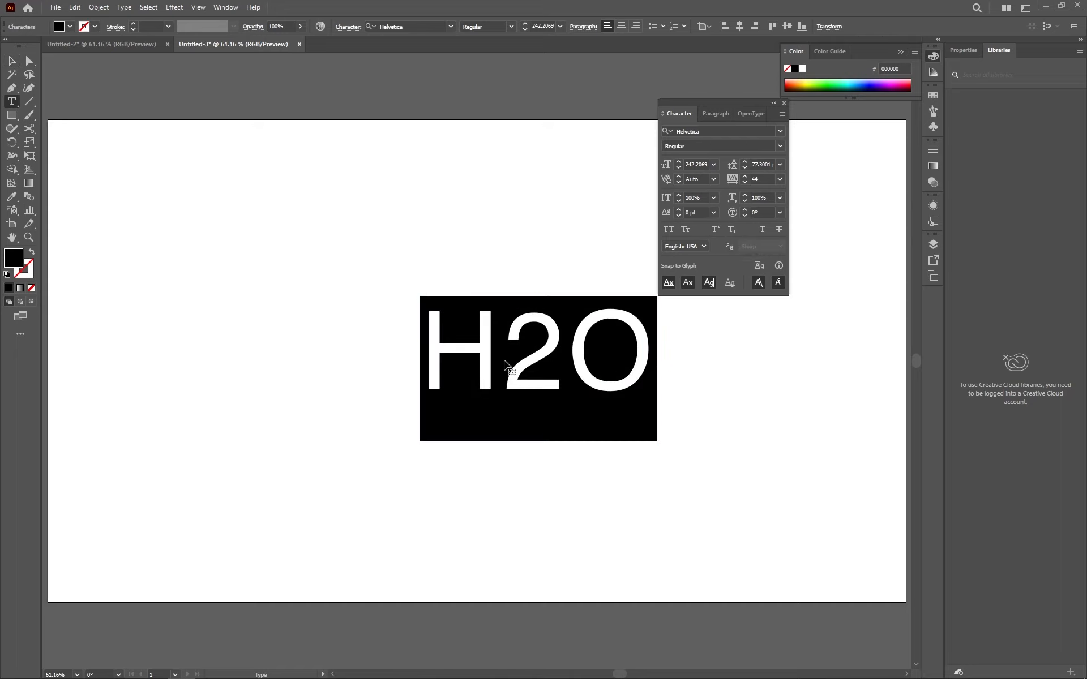
left_click_drag(505, 364, 545, 357)
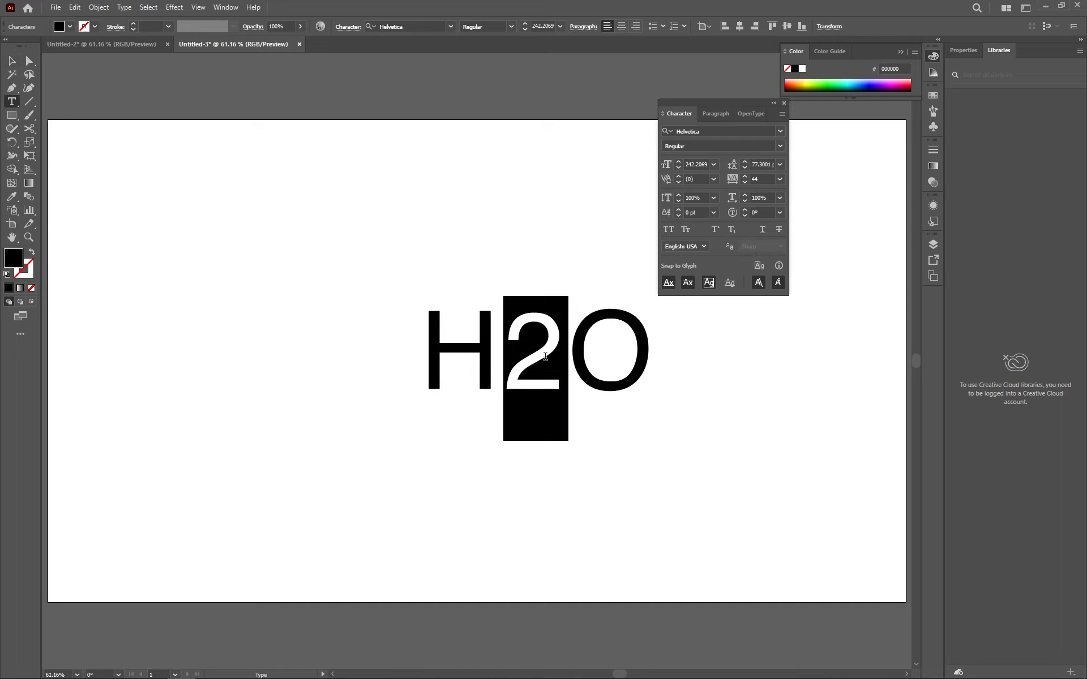
left_click(715, 230)
left_click(509, 320)
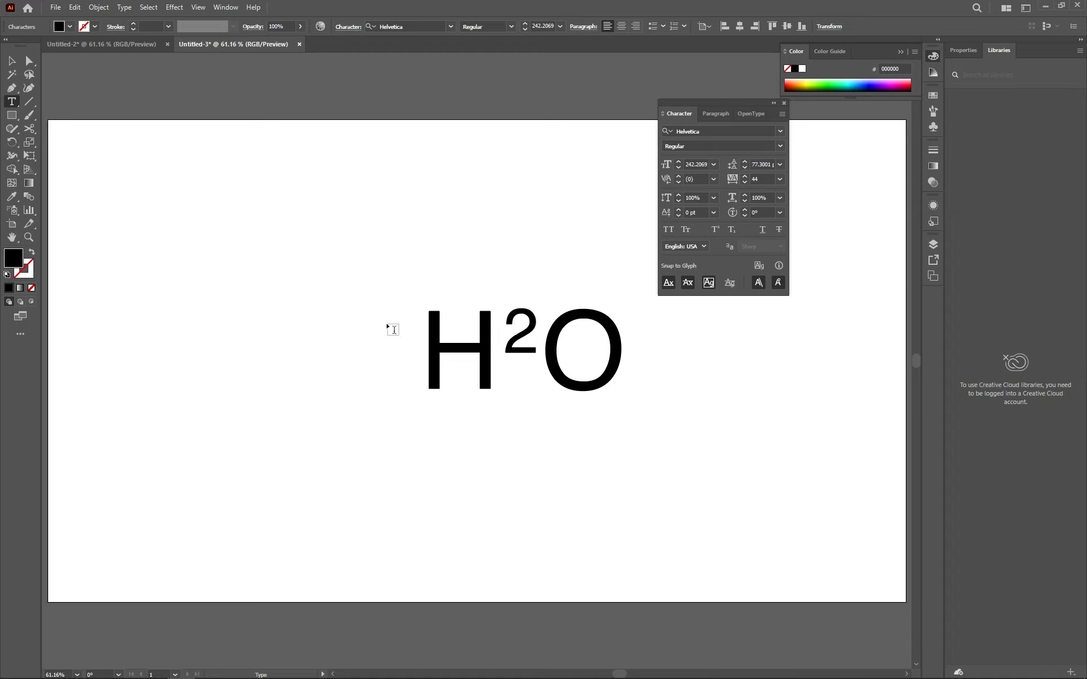
Place a copy of the H2O text below the original, replace its content with "co2", and move it towards the artboard's centre.
left_click(12, 60)
left_click_drag(515, 339, 281, 400)
triple_click(266, 370)
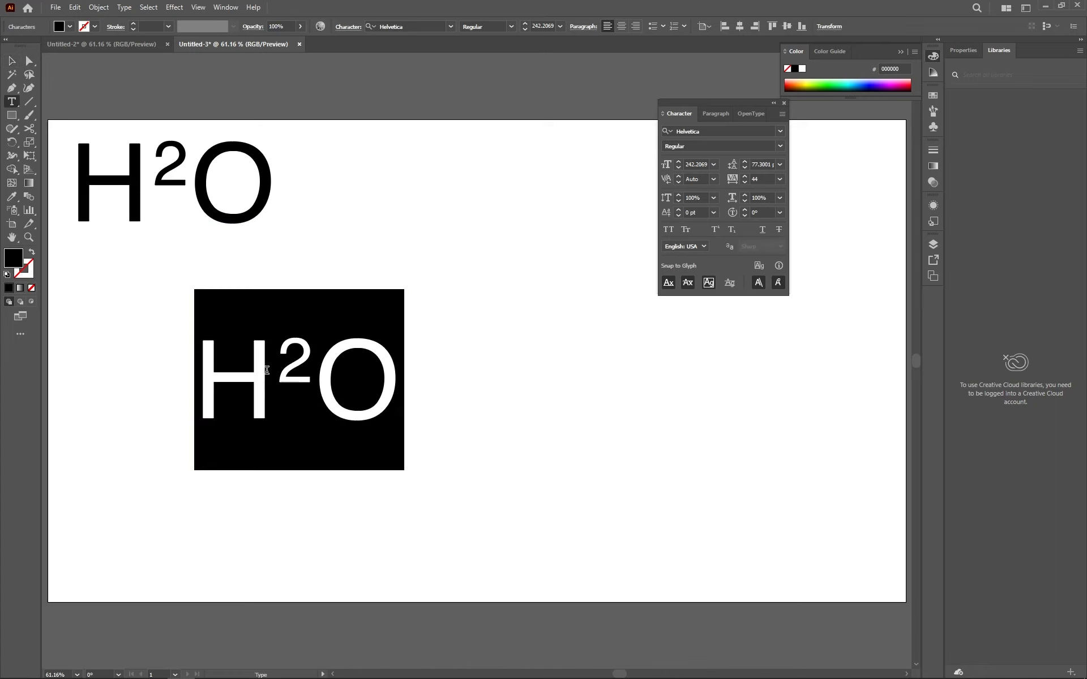
type("co2")
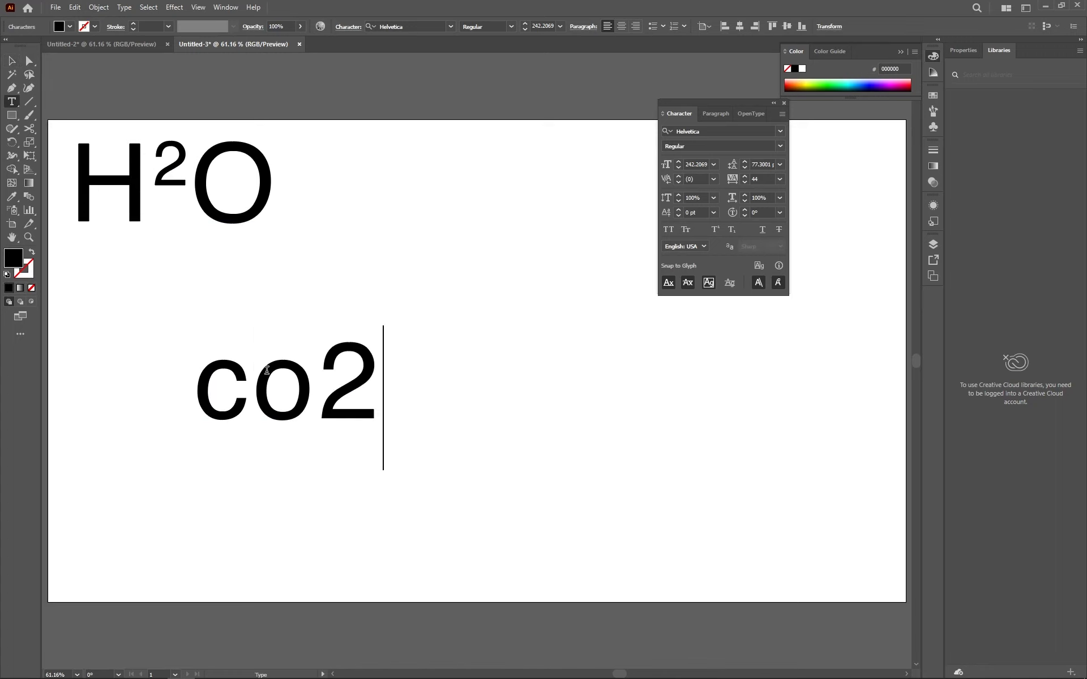
left_click(12, 60)
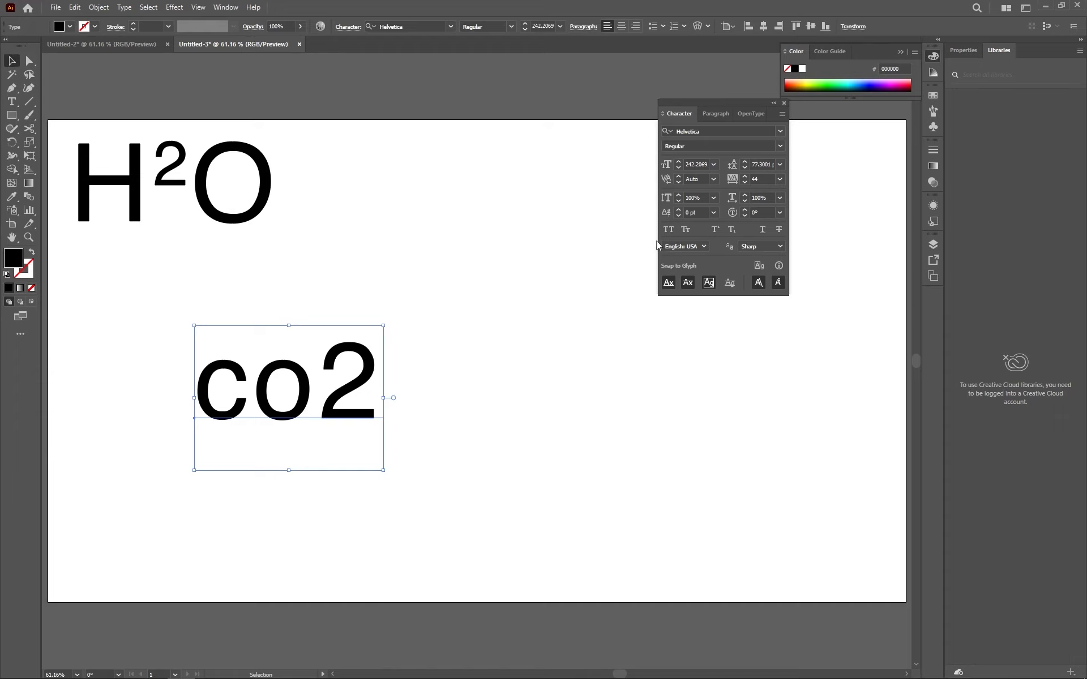
left_click_drag(336, 346, 676, 315)
Make the 2 in "co2" superscript and switch it to subscript.
double_click(628, 316)
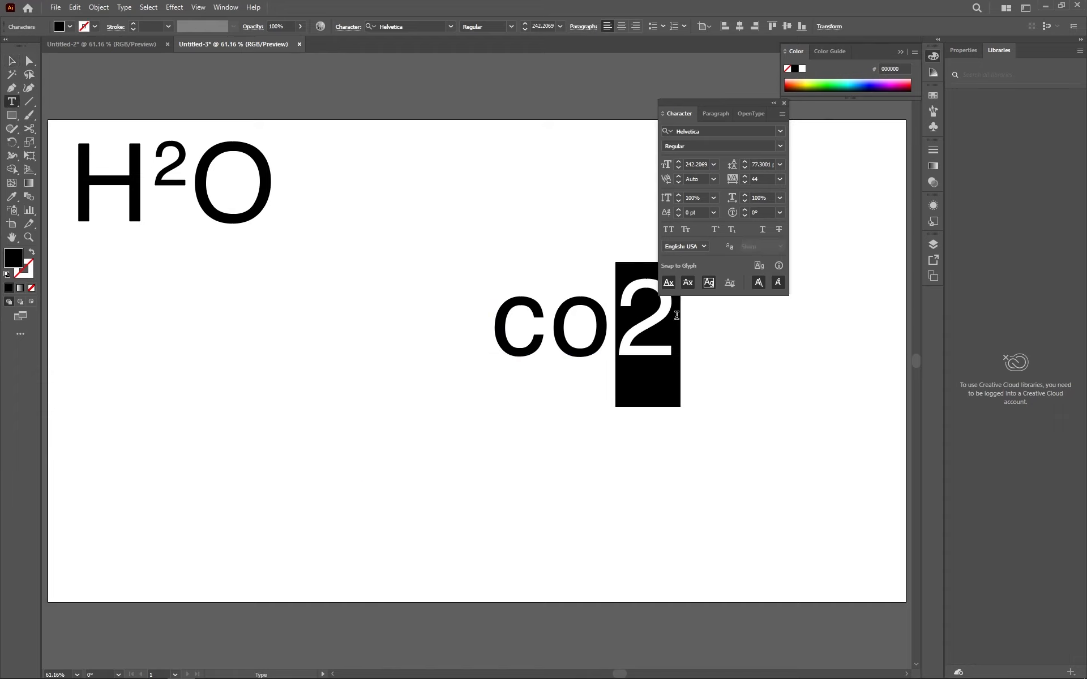
left_click(716, 230)
left_click(625, 331)
left_click_drag(613, 318, 671, 316)
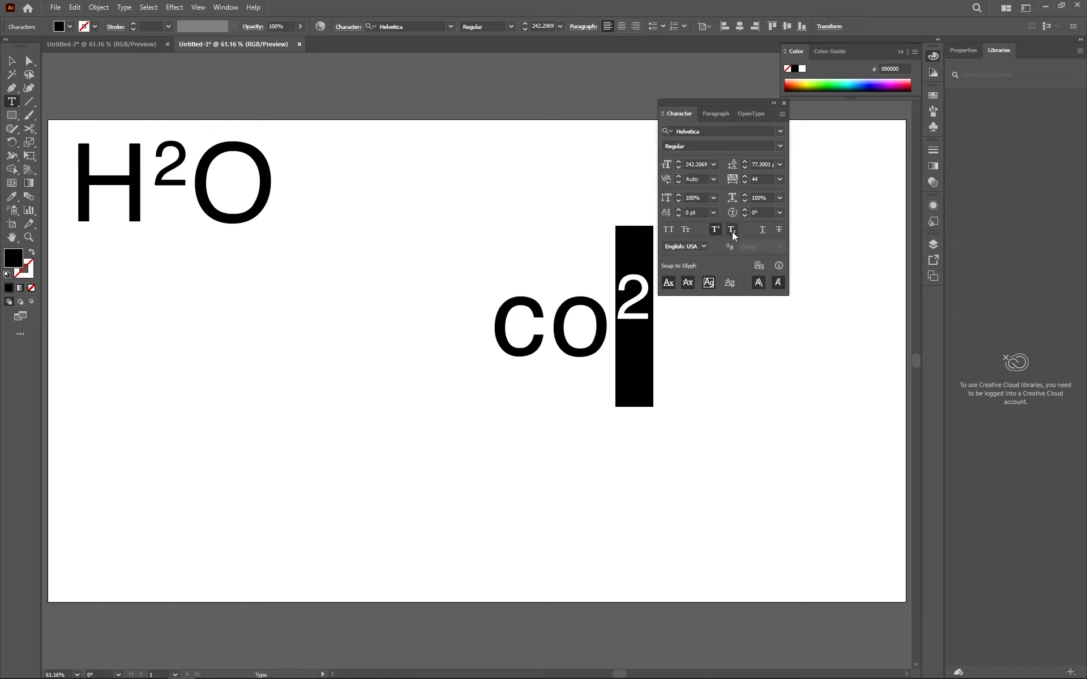
left_click(732, 232)
left_click(715, 229)
left_click(731, 229)
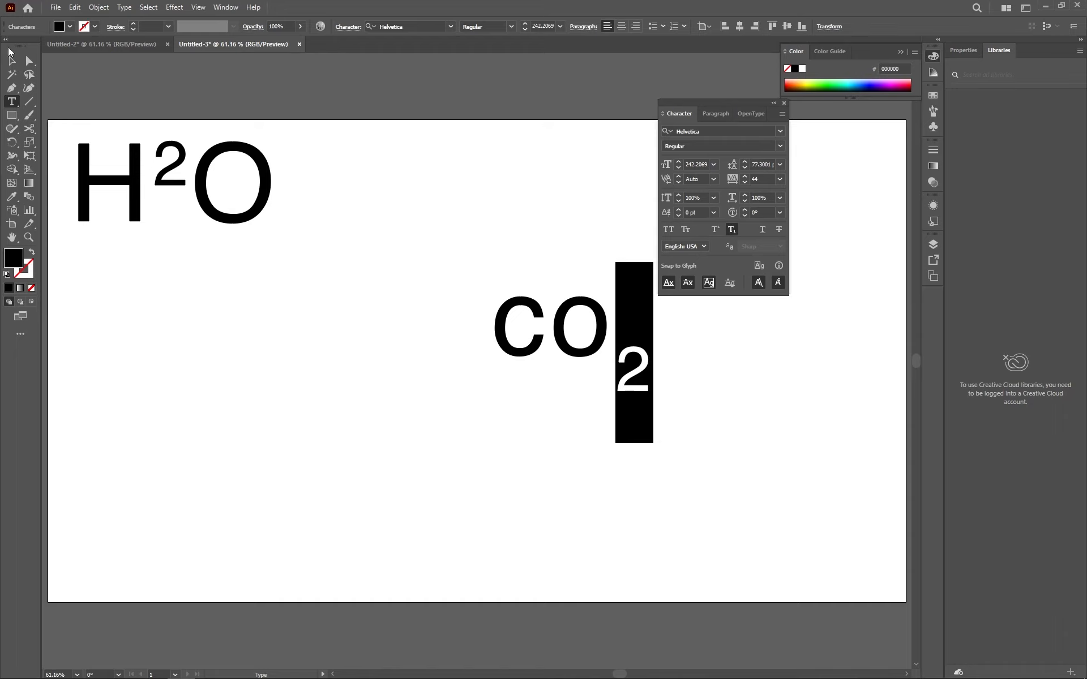
Delete both the "co2" and "H2O" texts from the artboard.
left_click(11, 60)
key("Delete")
left_click(208, 211)
key("Delete")
Add a new "Lorem ipsum" point text, turn off its subscript, and scale it to about 240 pt across the artboard.
key("t")
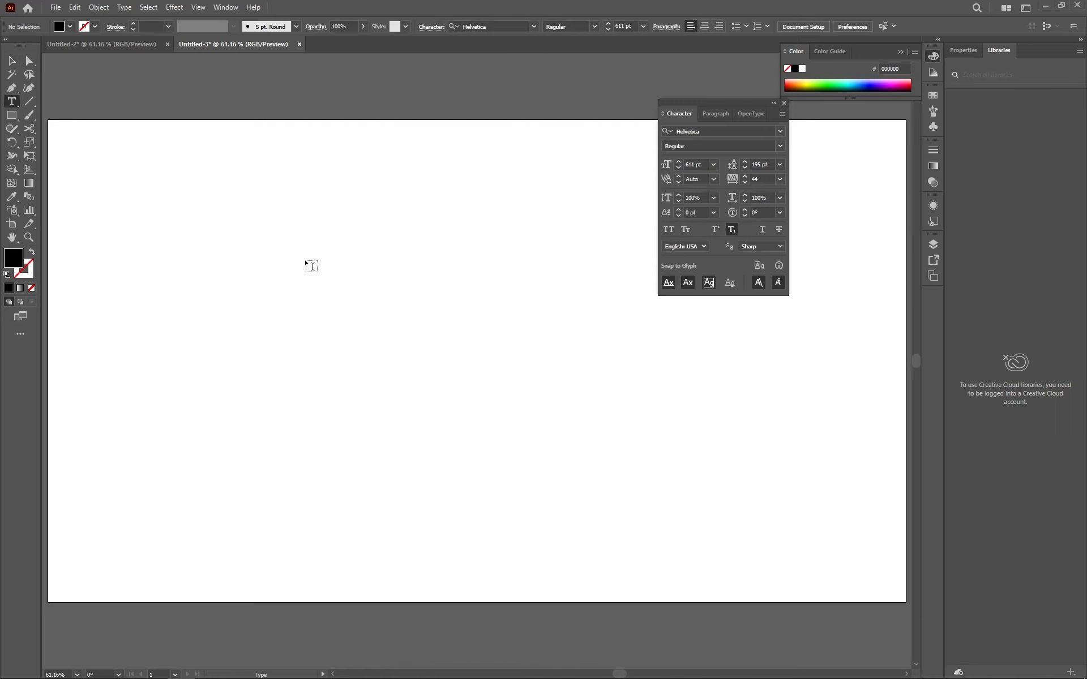
left_click(307, 266)
key("Escape")
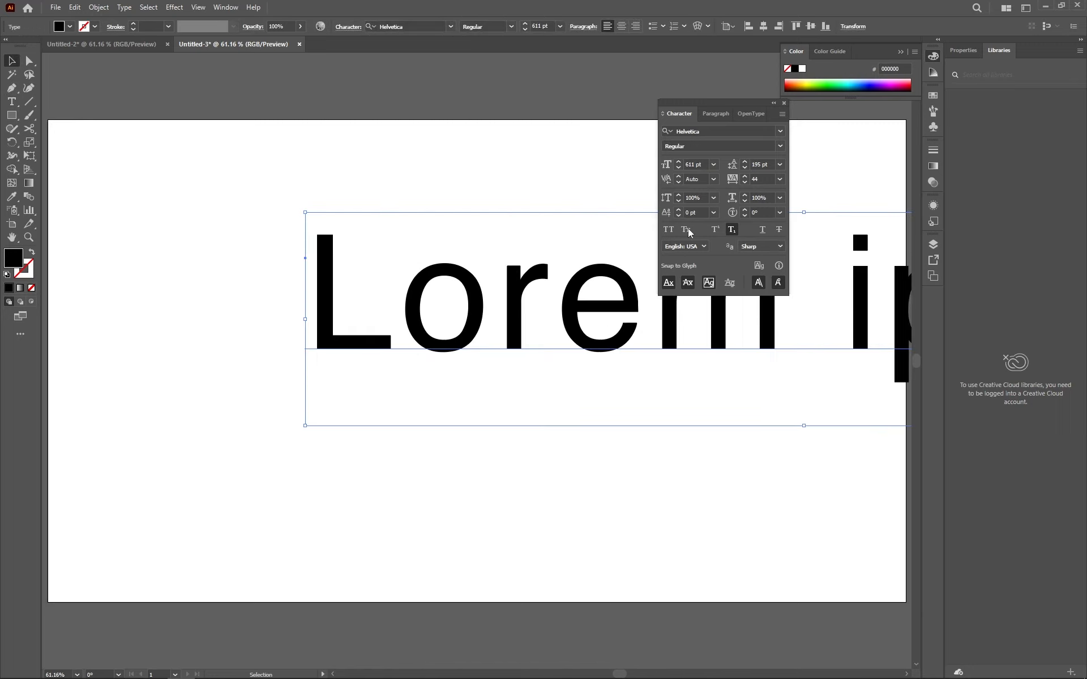
left_click(732, 229)
left_click_drag(513, 243, 151, 447)
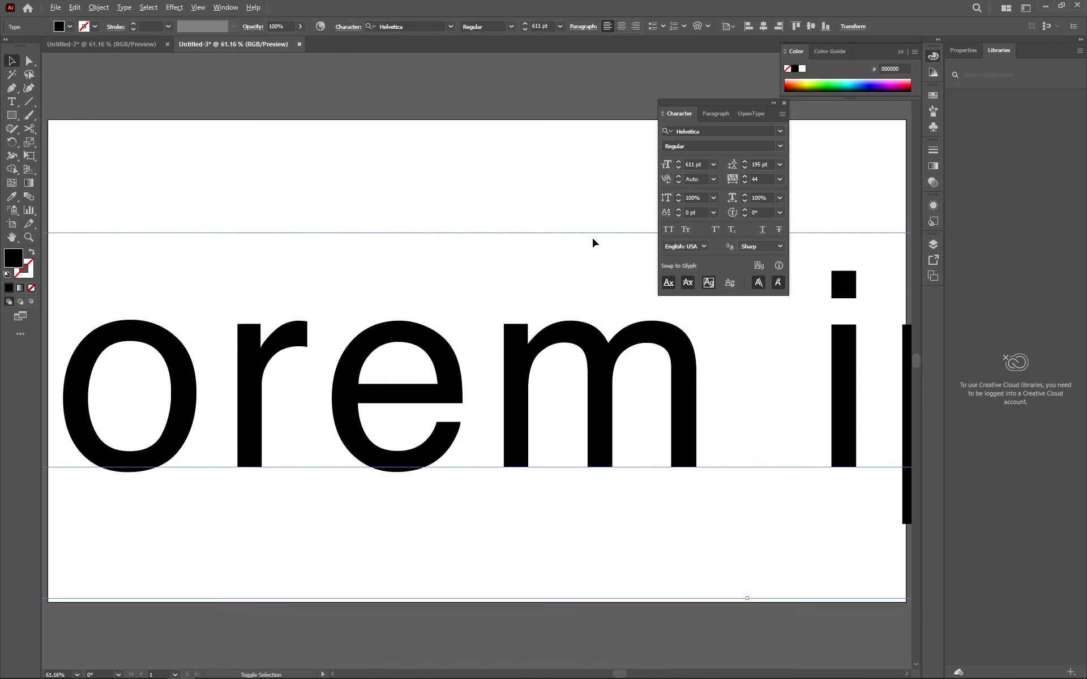
left_click_drag(229, 321, 551, 326)
left_click_drag(214, 420, 731, 436)
left_click_drag(820, 456, 197, 396)
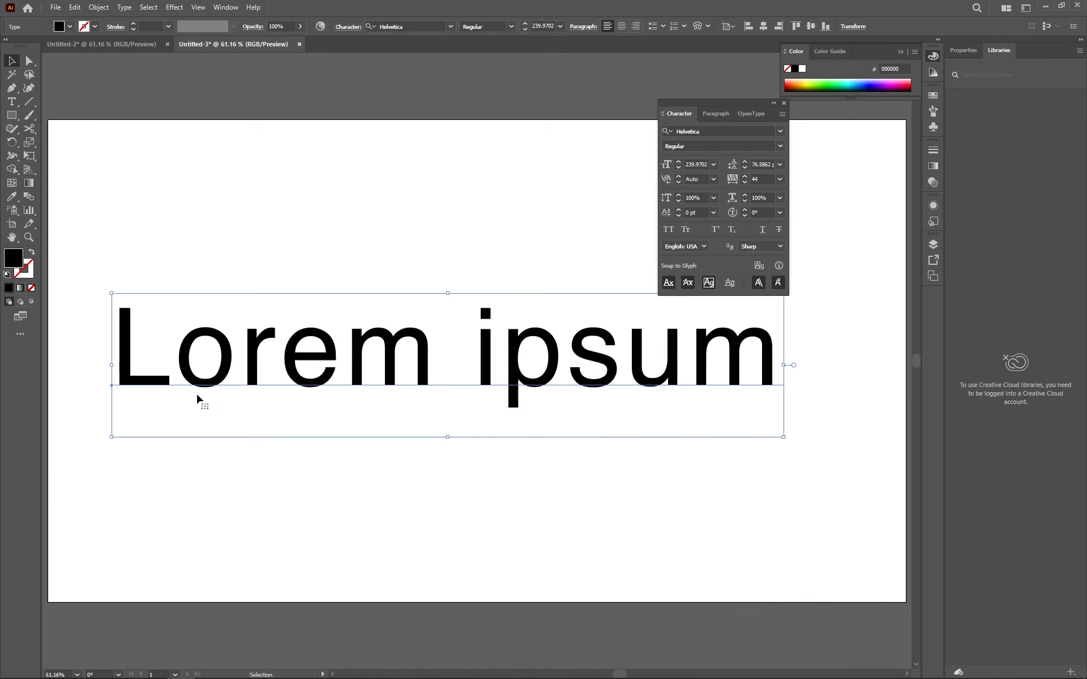
Try underline and strikethrough in turn on the "Lorem ipsum" text, removing each one.
left_click(762, 229)
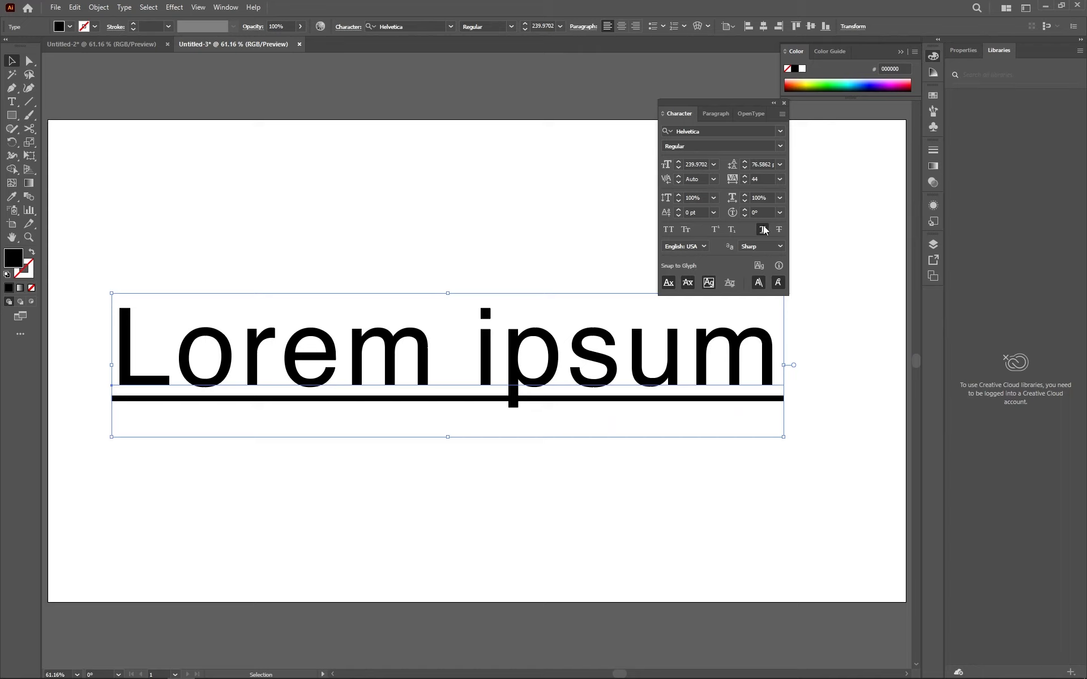
left_click(762, 229)
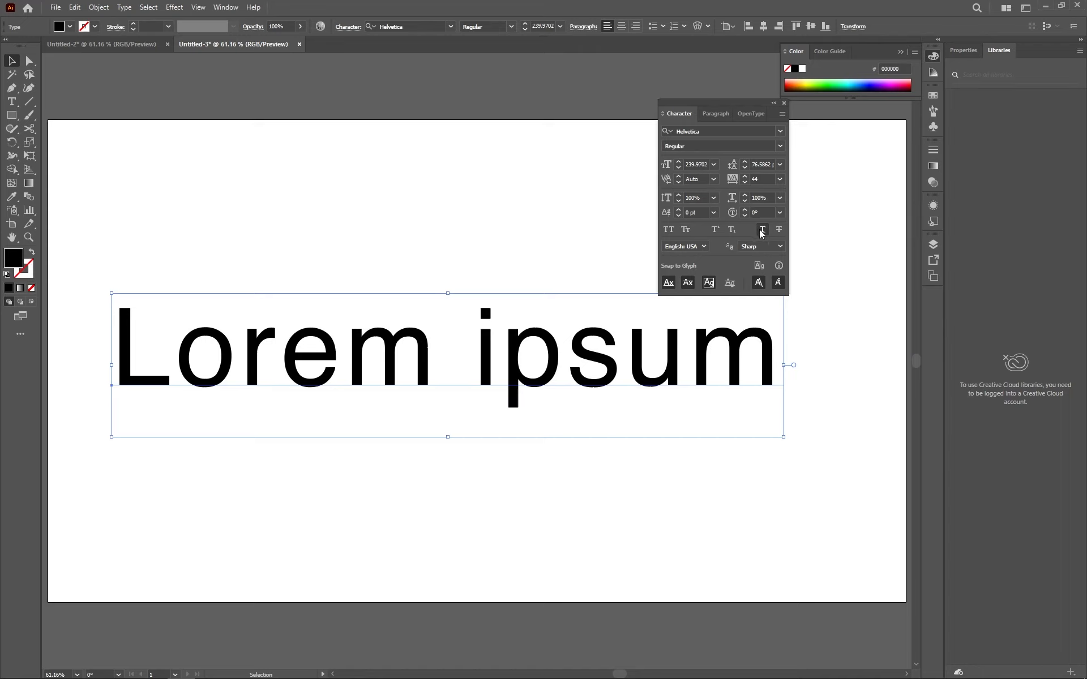
left_click(780, 229)
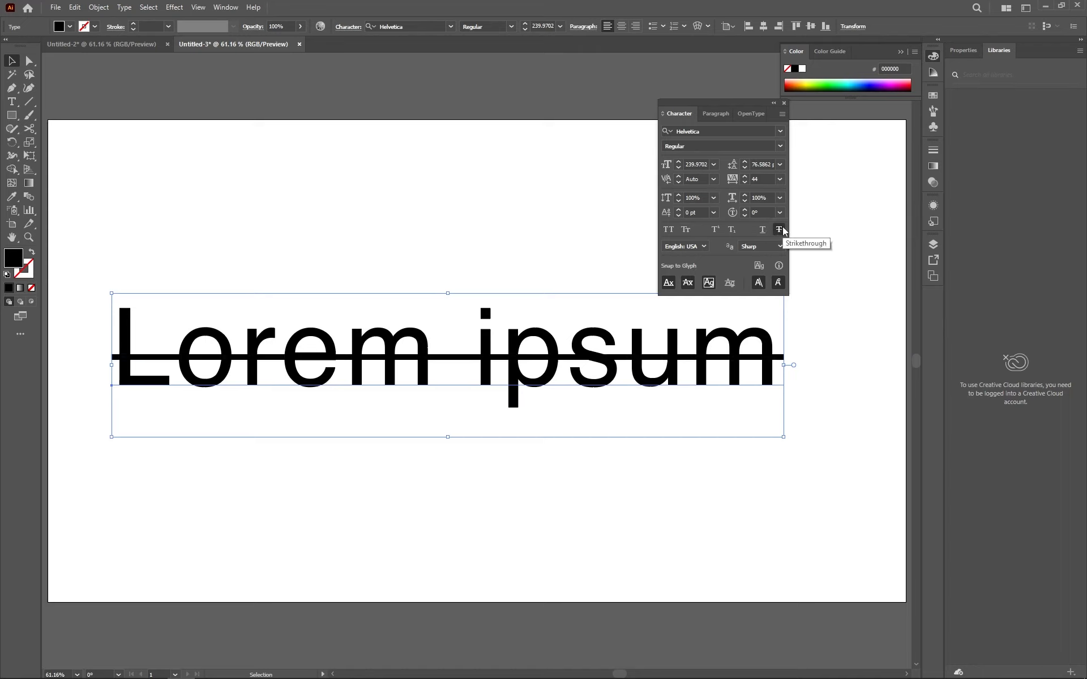
left_click(779, 229)
Review the language and anti-aliasing options for the text and close the character settings.
left_click(704, 246)
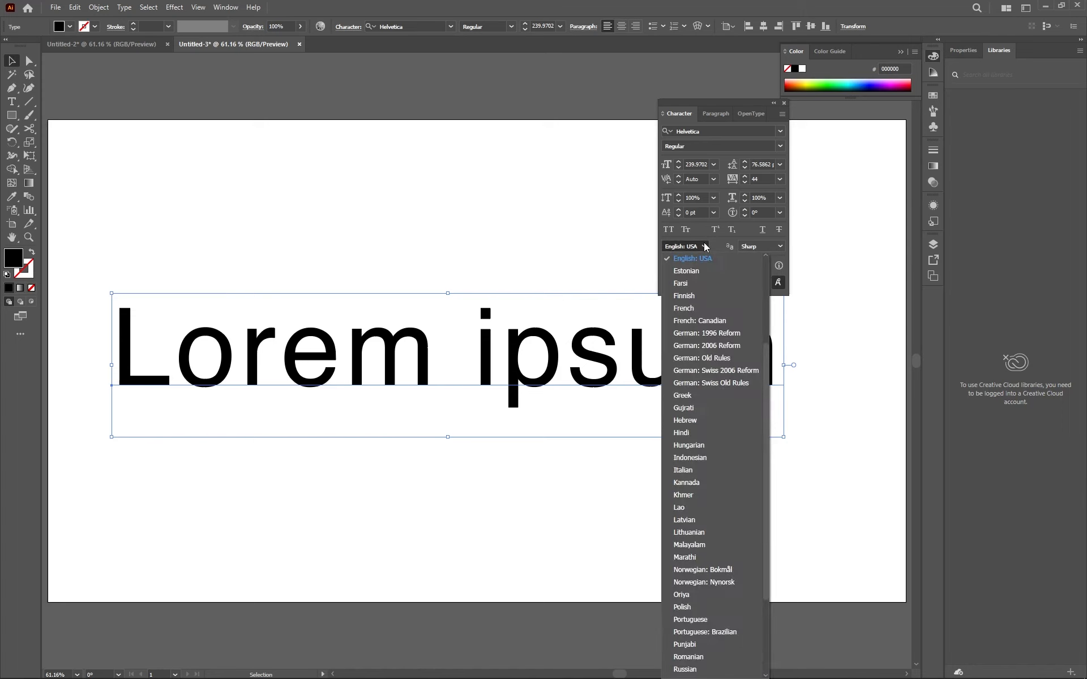
left_click(704, 244)
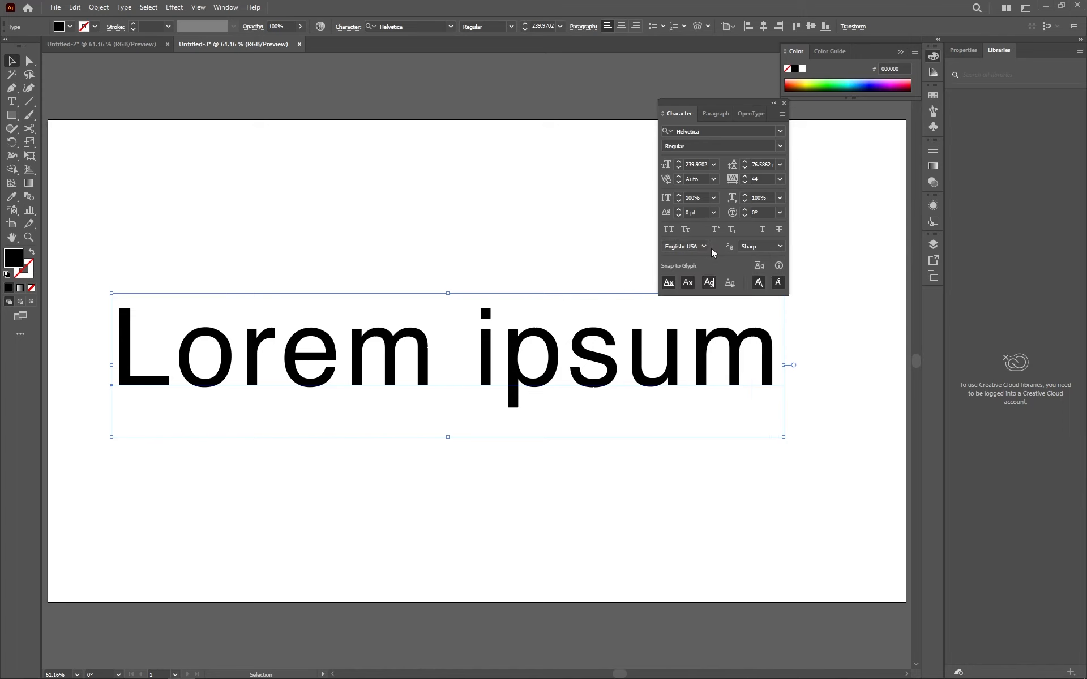
left_click(766, 246)
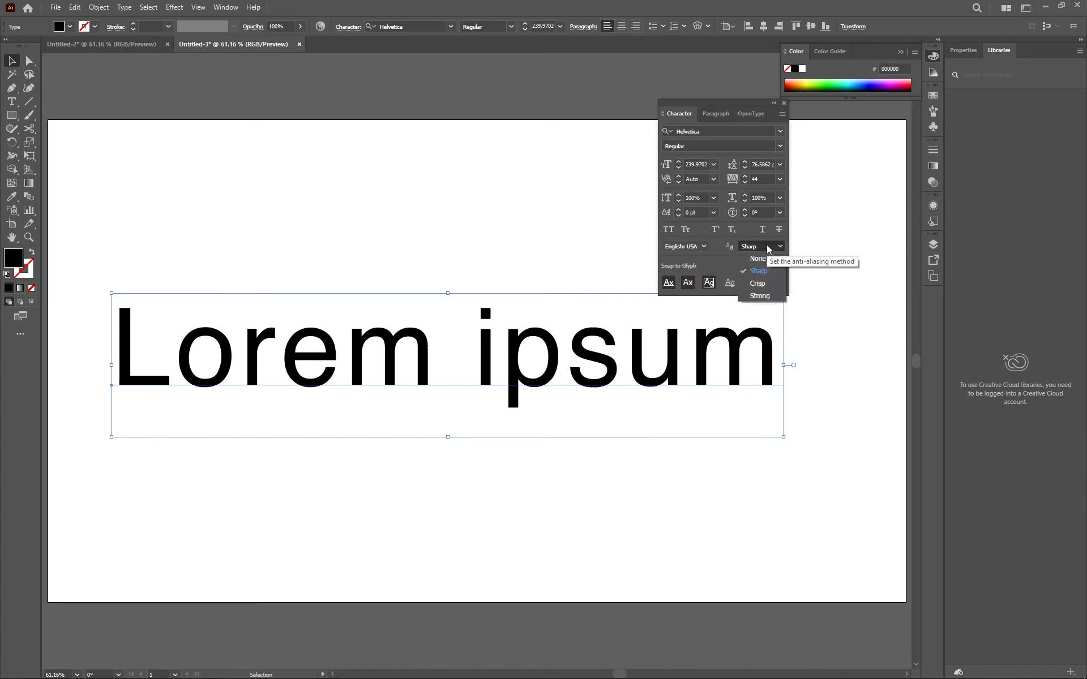
left_click(768, 247)
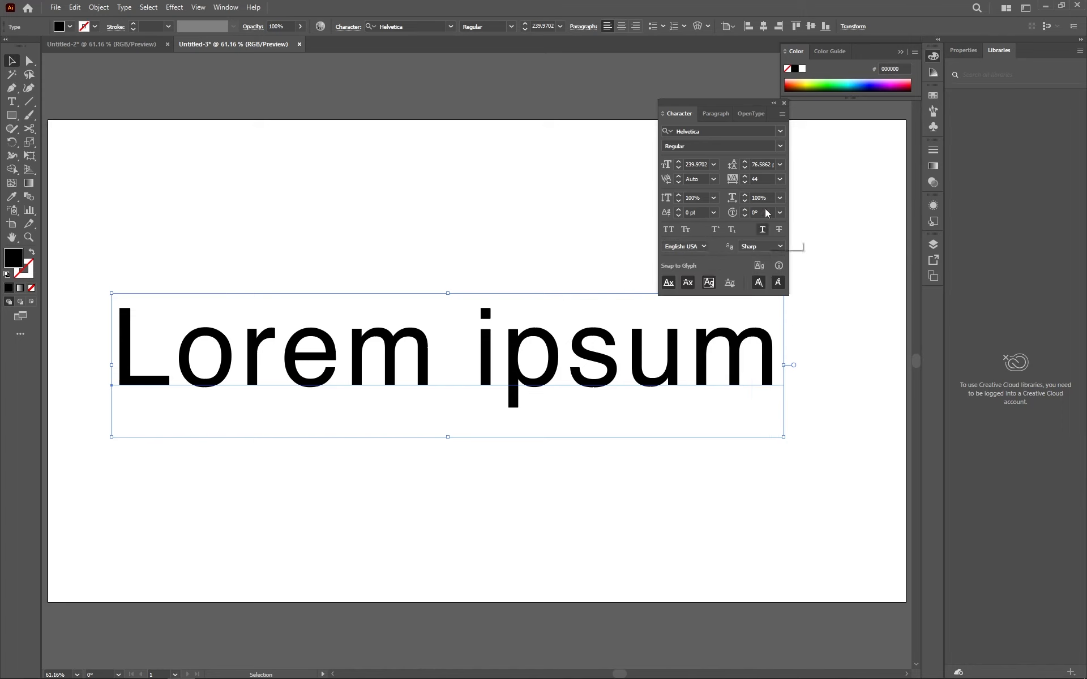
left_click(784, 103)
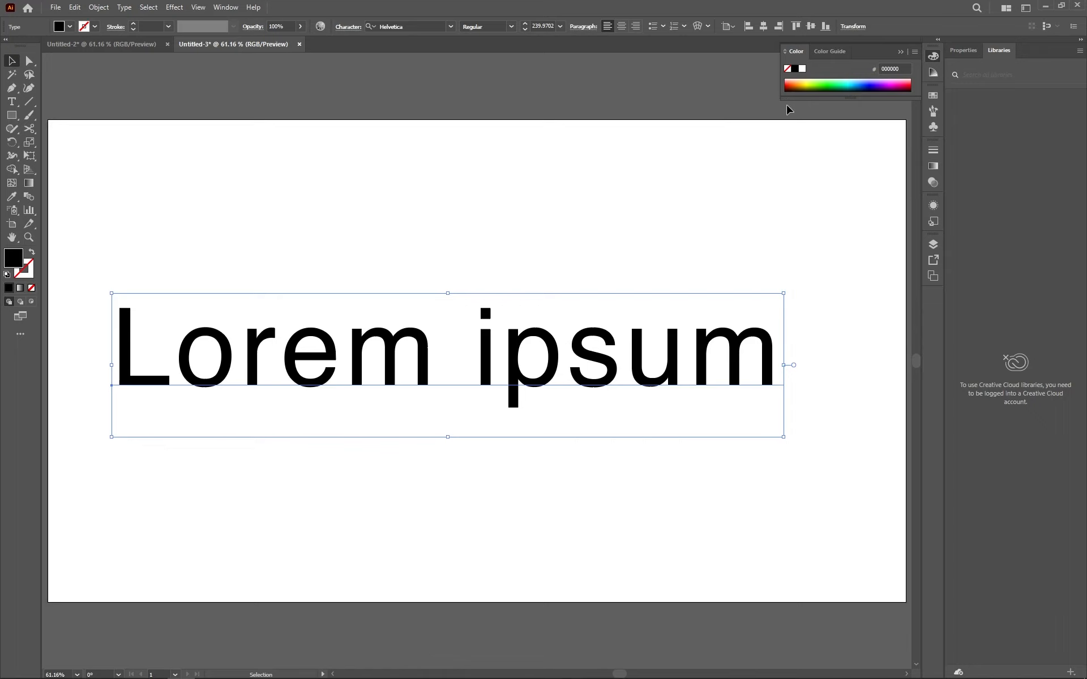